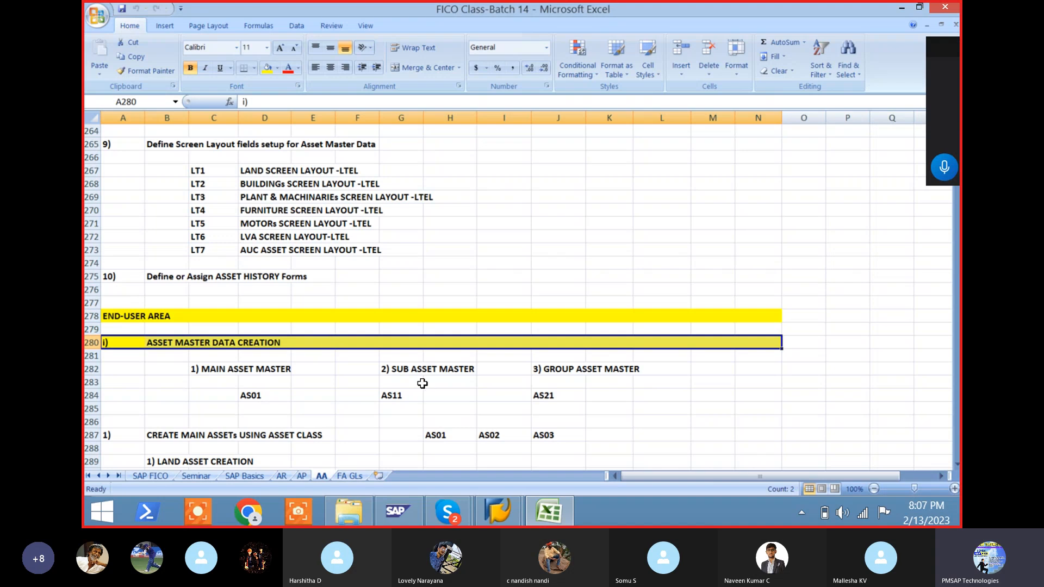
- Review the asset master data creation outline, from the main, sub and group asset masters down to asset transaction data posting
left_click(400, 369)
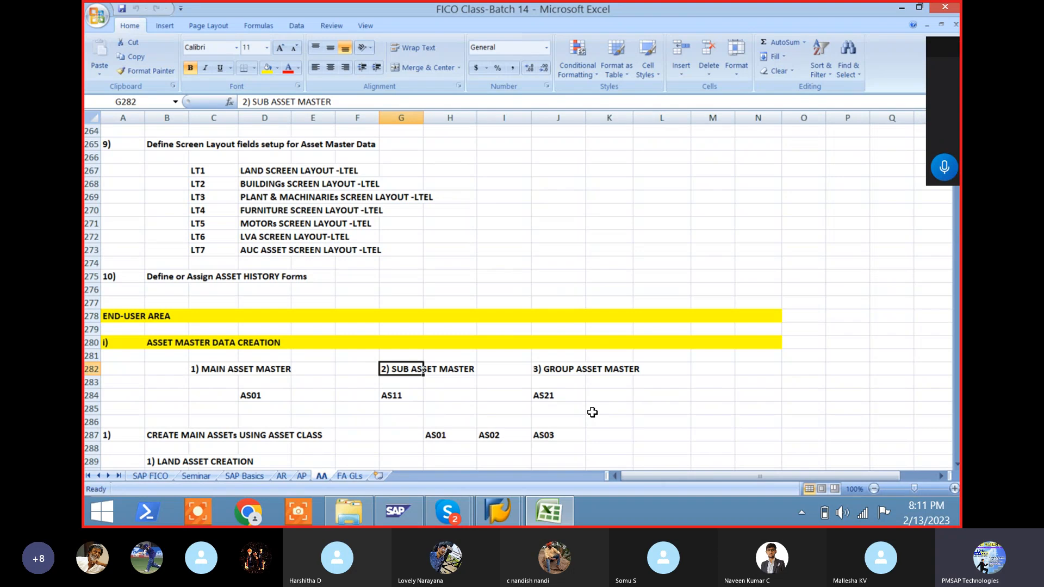
key("Left")
key("Left")
key("Left")
key("Left")
key("Left")
key("Left")
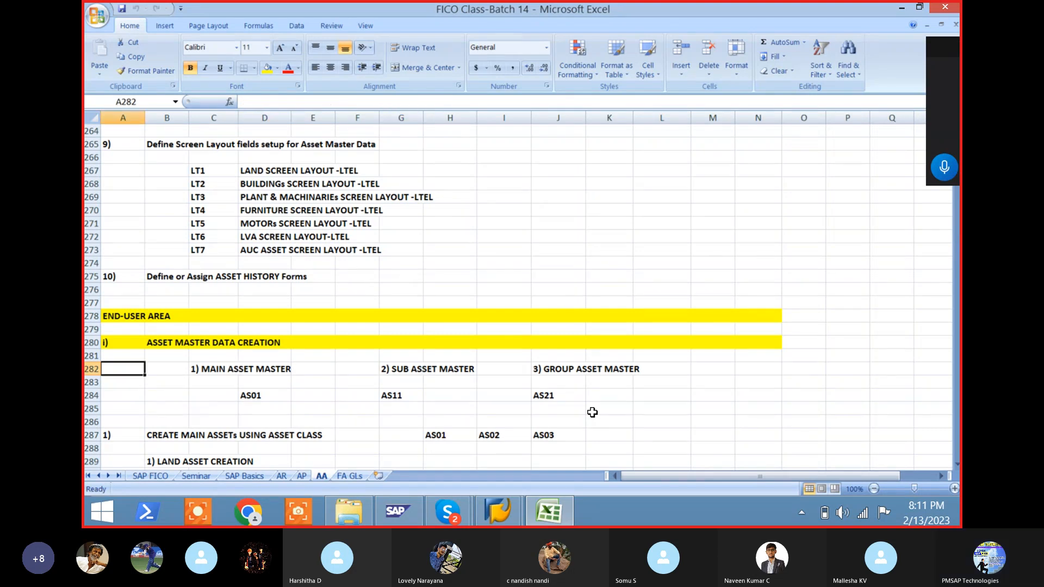
key("Down")
key("Down")
key("Down")
key("Down")
key("Down")
key("Down")
key("Down")
key("Down")
key("Down")
key("Down")
key("Down")
key("Down")
key("Down")
key("Down")
key("Down")
key("Down")
key("Down")
key("Down")
key("Down")
key("Down")
key("Down")
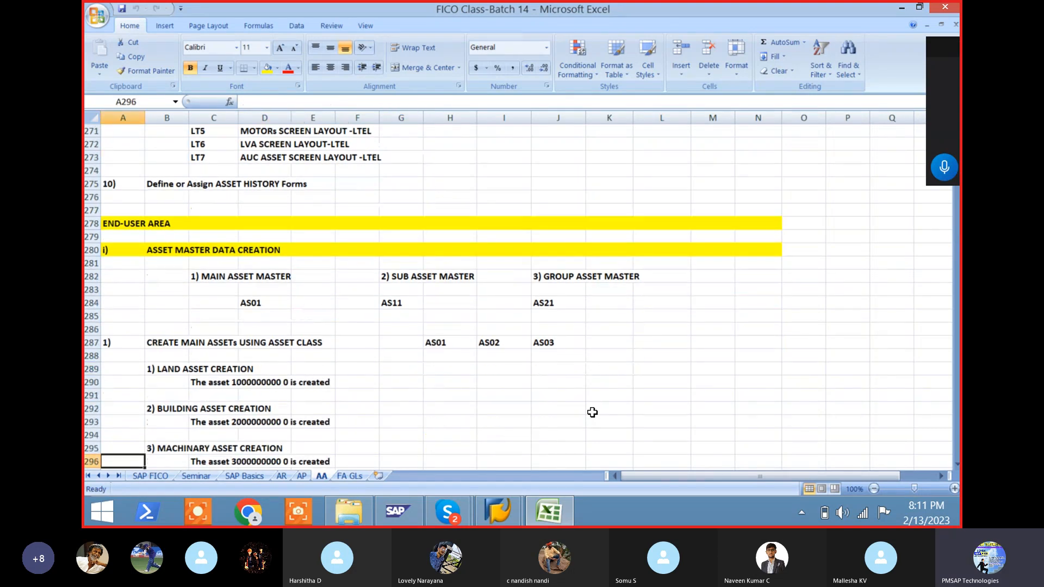
key("Down")
key("Down")
key("Down")
key("Down")
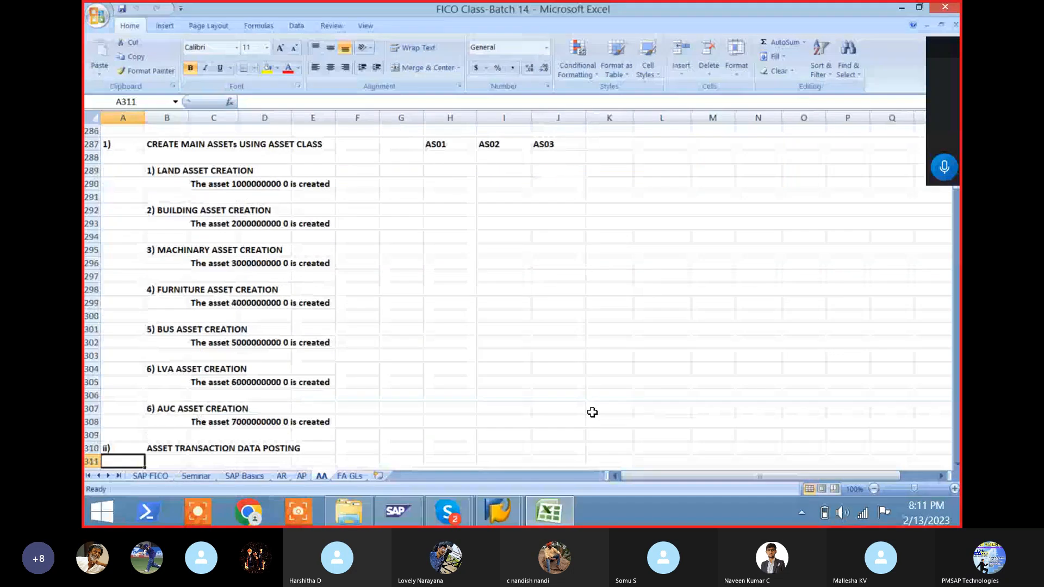
key("Up")
key("Up")
key("Up")
key("Up")
key("Up")
key("Up")
key("Up")
key("Up")
key("Up")
key("Up")
key("Up")
key("Up")
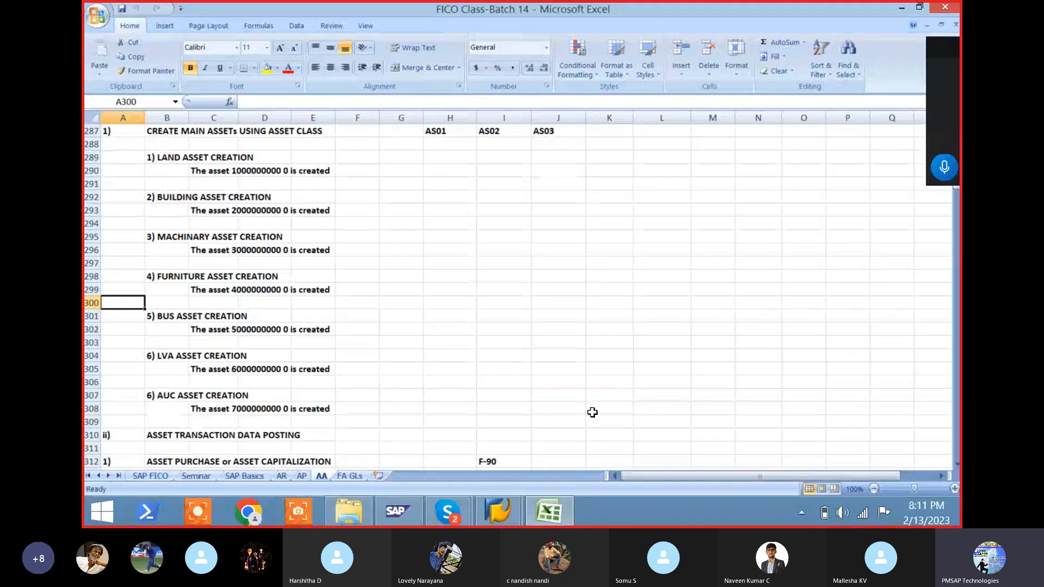
key("Up")
key("Up")
key("Up")
key("Up")
key("Up")
key("Up")
key("Up")
key("Up")
key("Up")
key("Up")
key("Up")
key("Up")
key("Up")
- Fill the AS01, AS02 and AS03 cells beside the heading for creating main assets using asset class with yellow
key("Right")
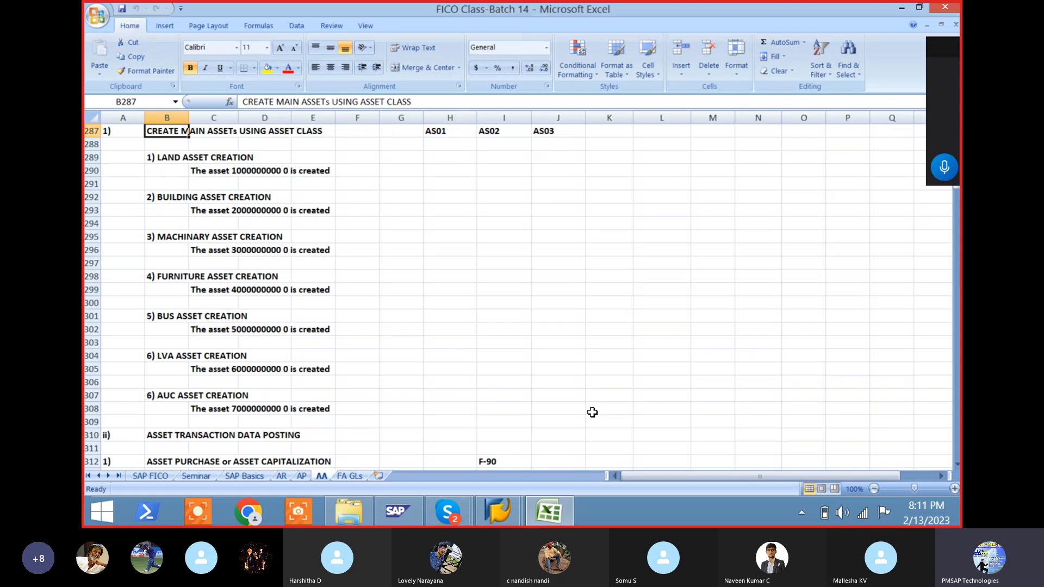
key("Right")
key("Right")
key("Right")
key("Right")
key("Right")
key("Right")
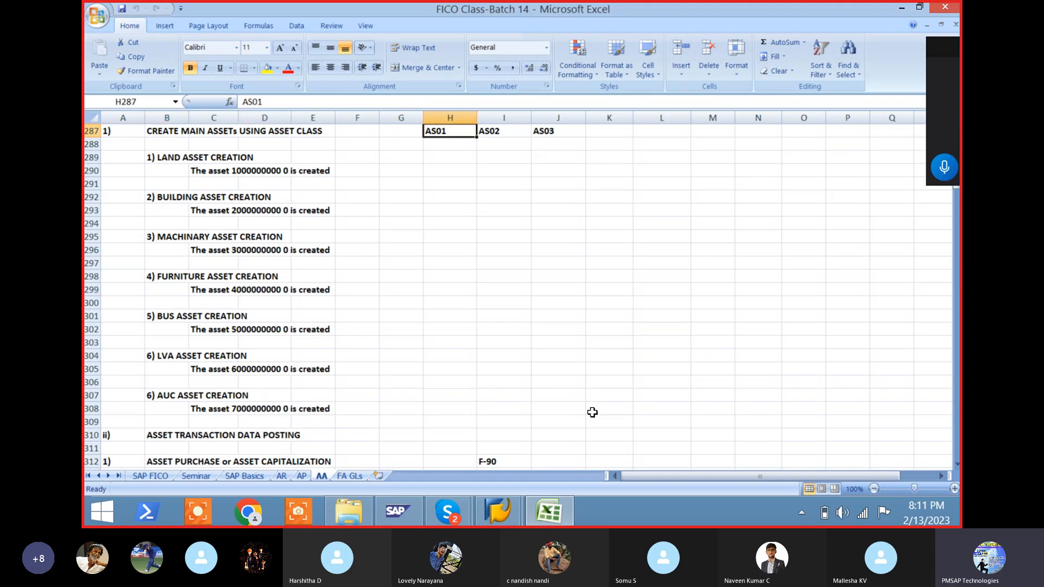
key("Up")
key("Down")
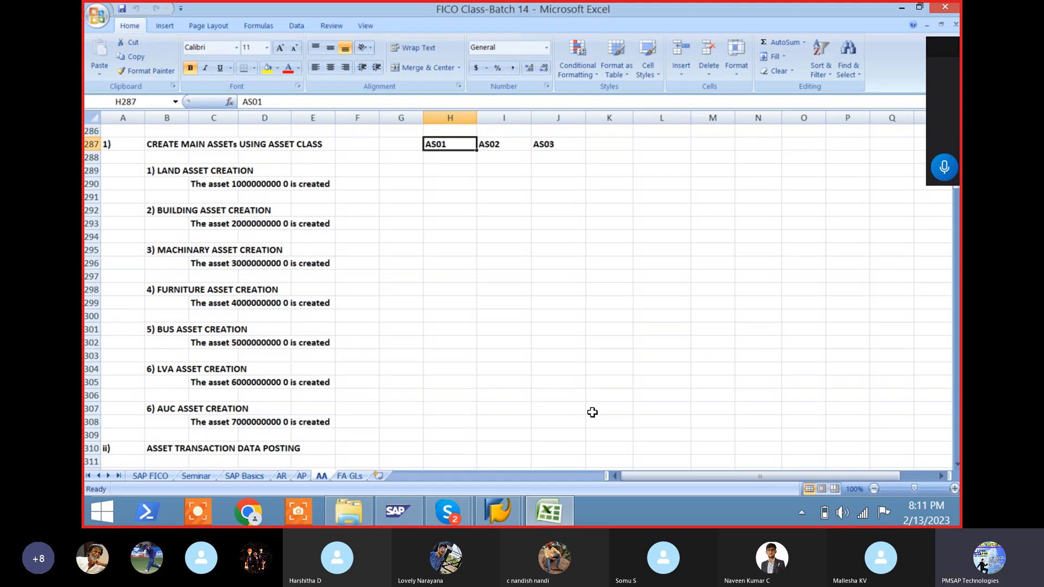
key("shift+Right")
key("shift+Right")
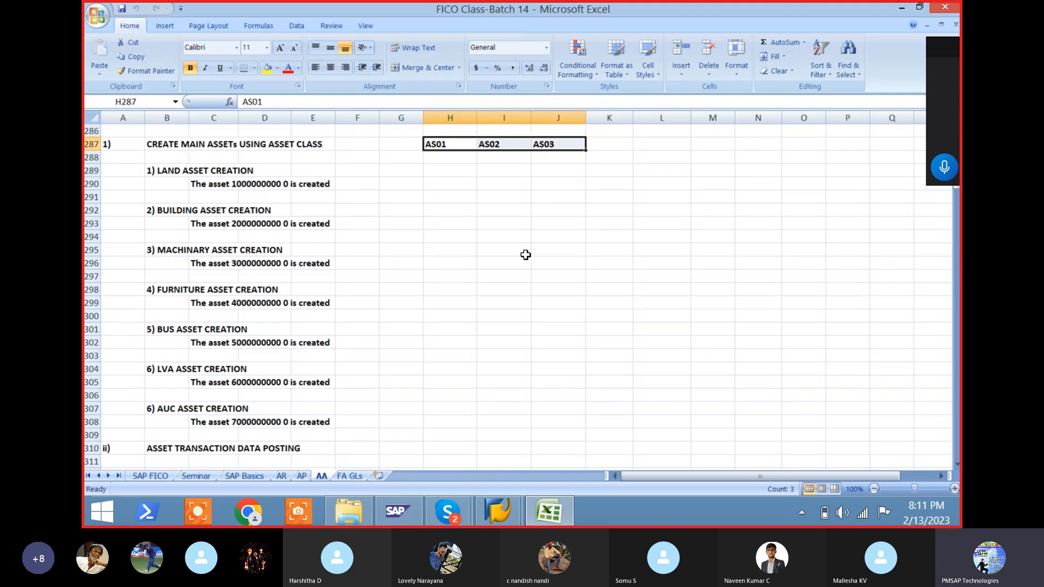
left_click(269, 70)
- Examine the heading for creating main assets using asset class together with its AS01, AS02 and AS03 transaction codes
key("Left")
key("Left")
key("Left")
key("Left")
key("Left")
key("Left")
key("Left")
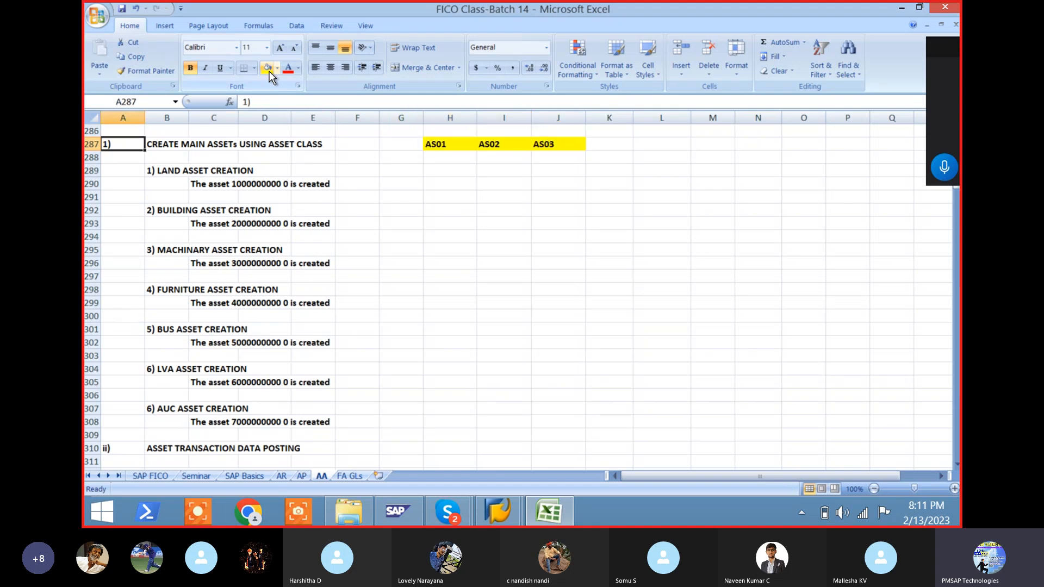
key("Right")
key("Right")
key("Right")
key("Right")
key("Right")
key("Right")
key("Right")
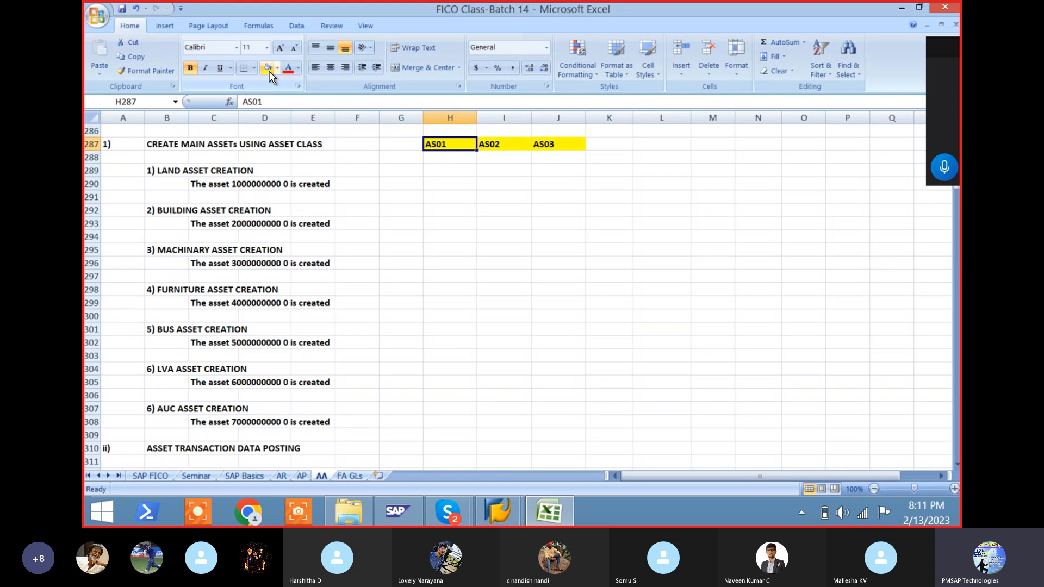
key("Right")
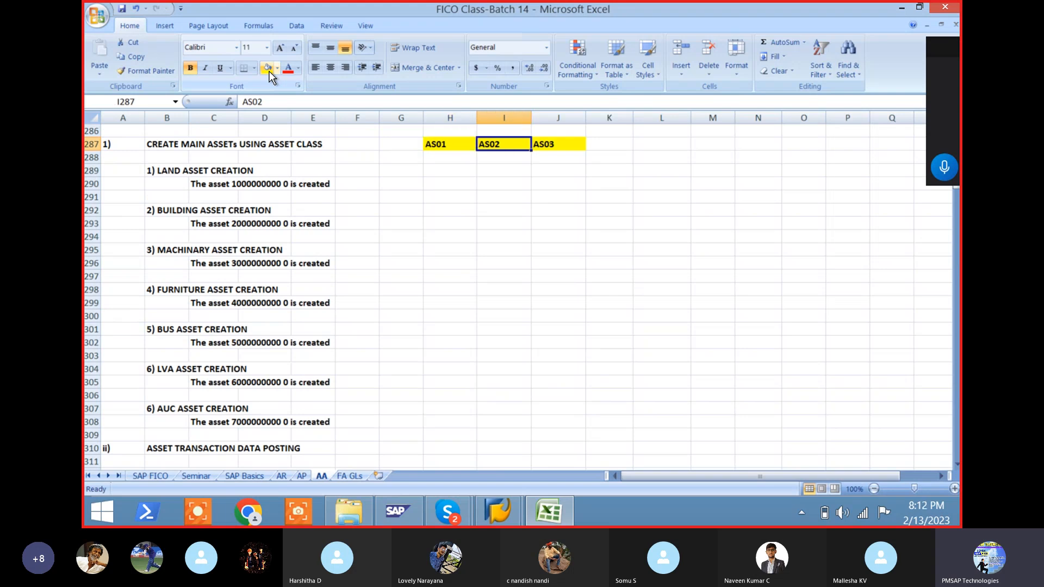
key("Right")
key("Left")
key("Left")
key("Left")
key("Left")
key("Left")
key("Left")
key("Left")
key("Left")
key("Left")
key("Right")
key("Right")
key("Right")
key("Right")
key("Right")
key("Right")
key("Right")
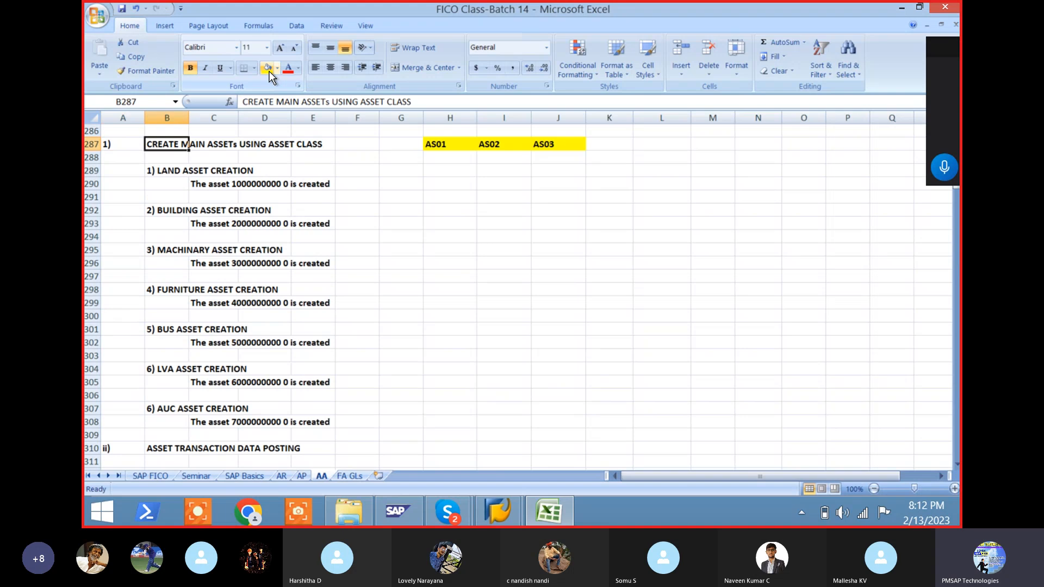
key("Right")
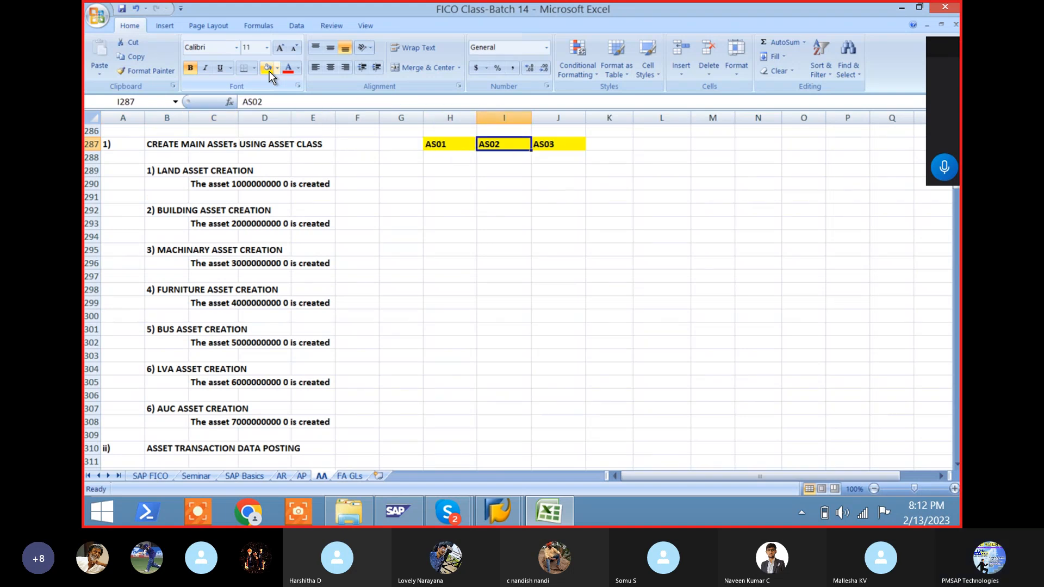
- Go to the land asset creation entry, the first item under creating main assets
key("Left")
key("Left")
key("Left")
key("Left")
key("Left")
key("Left")
key("Left")
key("Left")
key("Down")
key("Down")
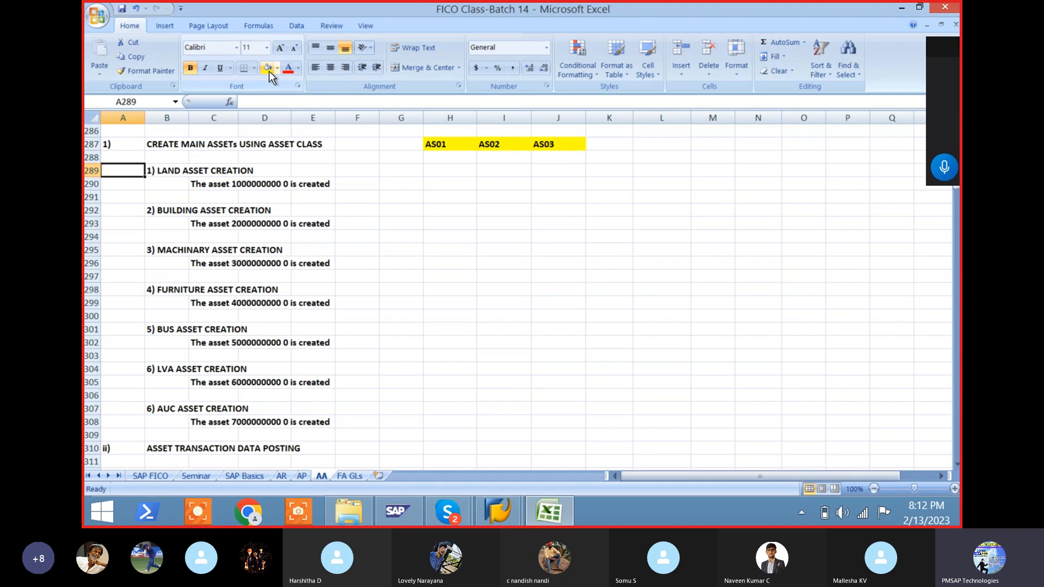
key("Right")
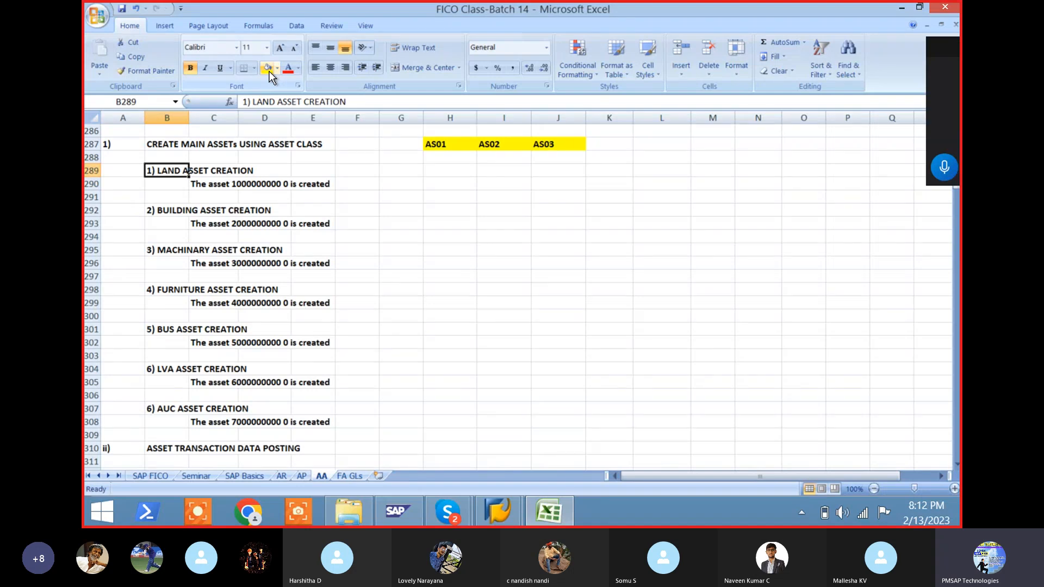
- Switch to SAP Easy Access and expand the Accounting folder of the SAP Menu
key("alt+Tab")
key("alt+Tab")
key("alt+Tab")
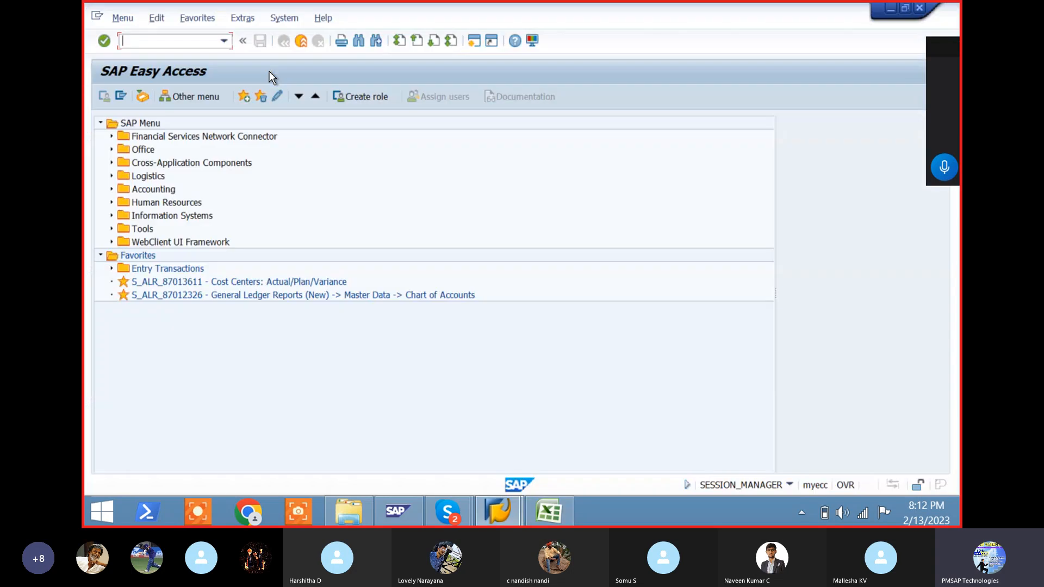
double_click(146, 125)
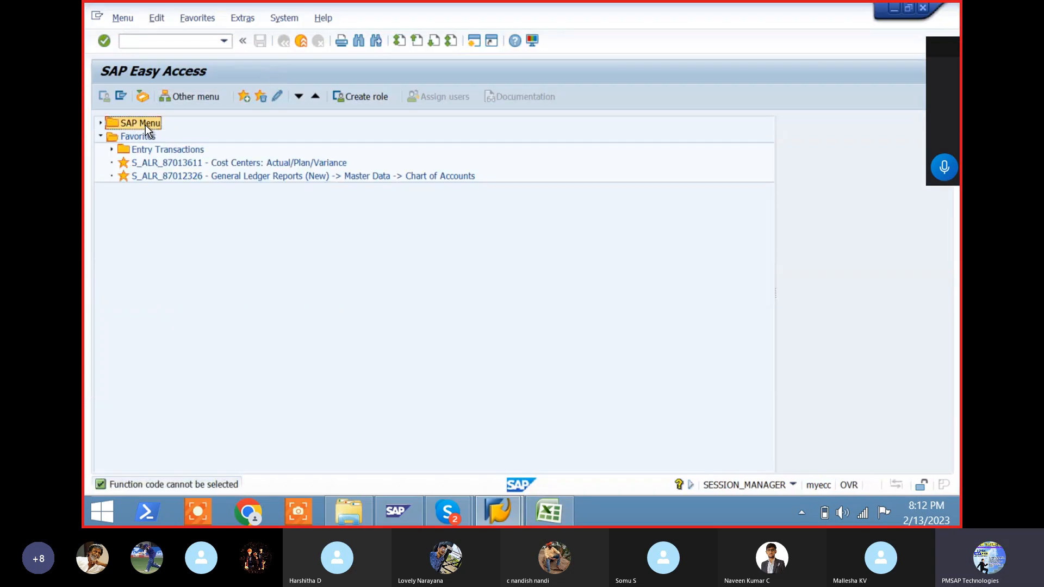
double_click(145, 125)
key("Down")
key("Down")
key("Down")
key("Down")
key("Down")
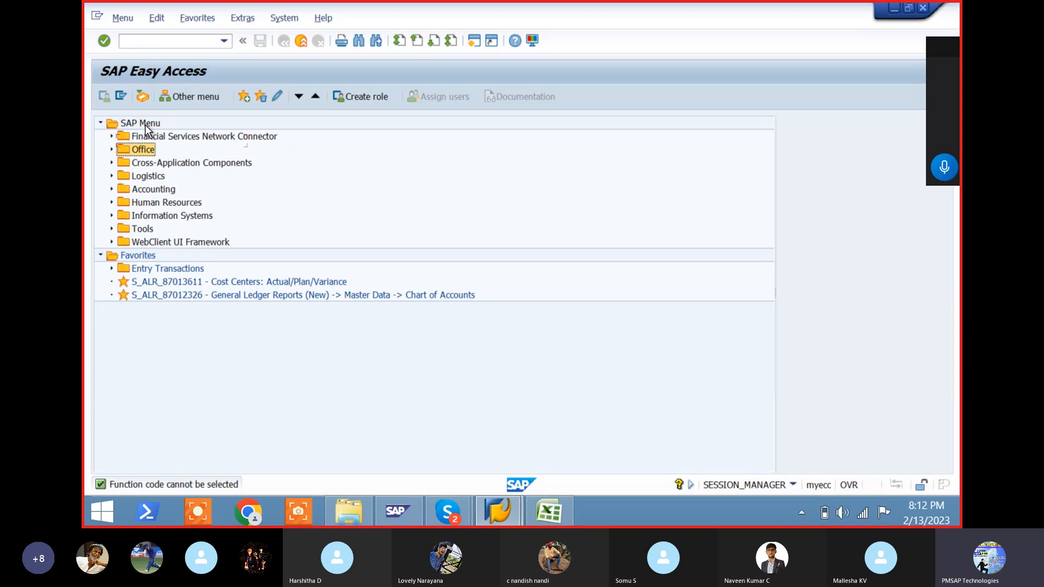
key("Return")
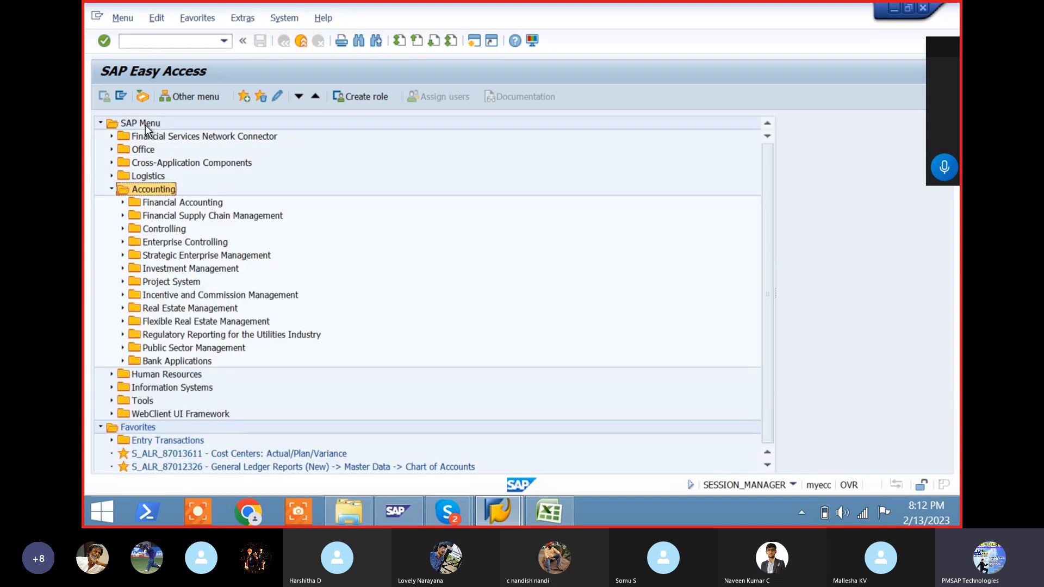
- Expand Financial Accounting and its Fixed Assets folder under Accounting
key("Down")
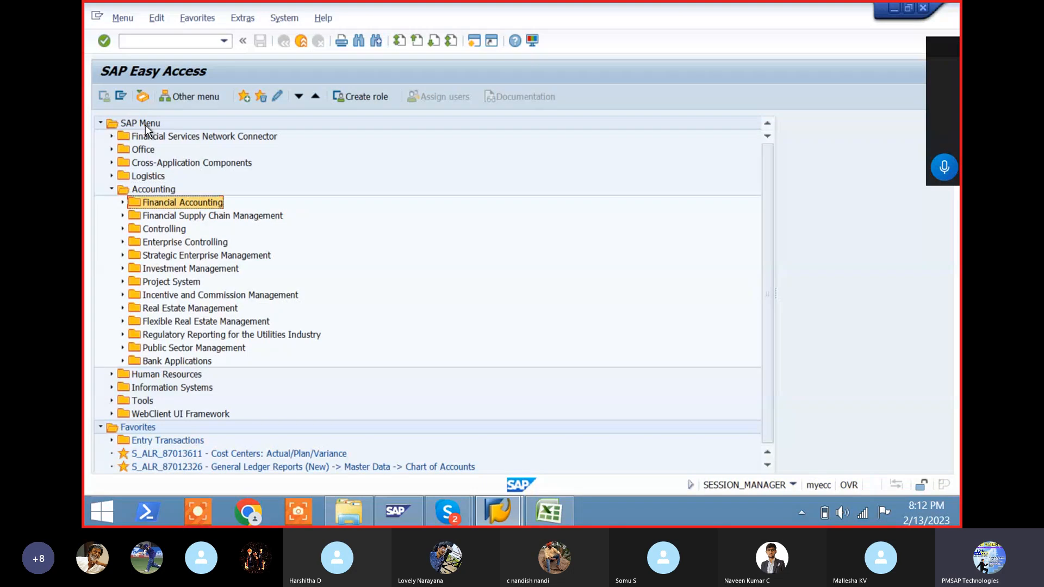
key("Return")
key("Down")
key("Down")
key("Down")
key("Down")
key("Down")
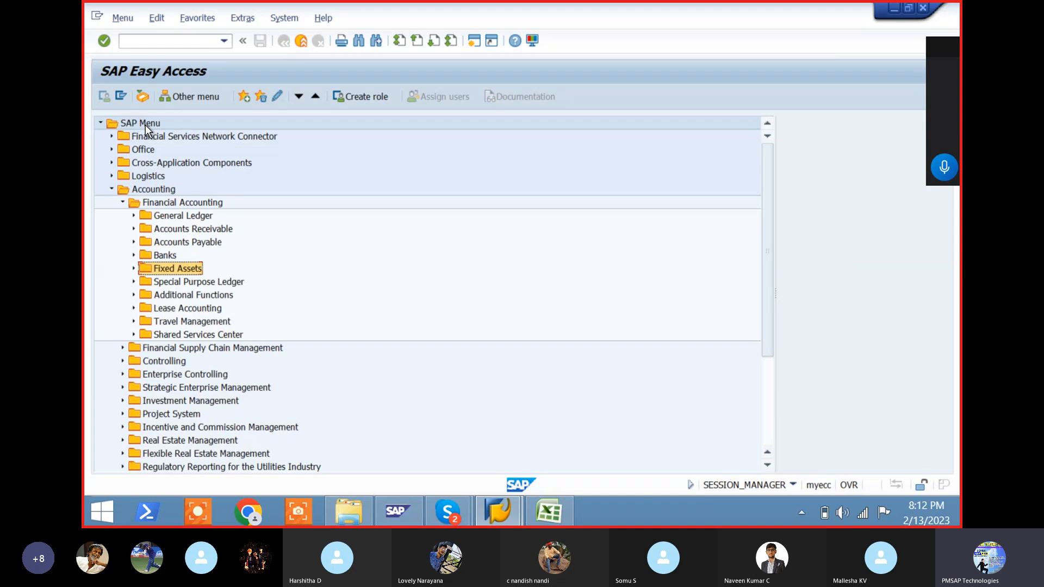
key("Right")
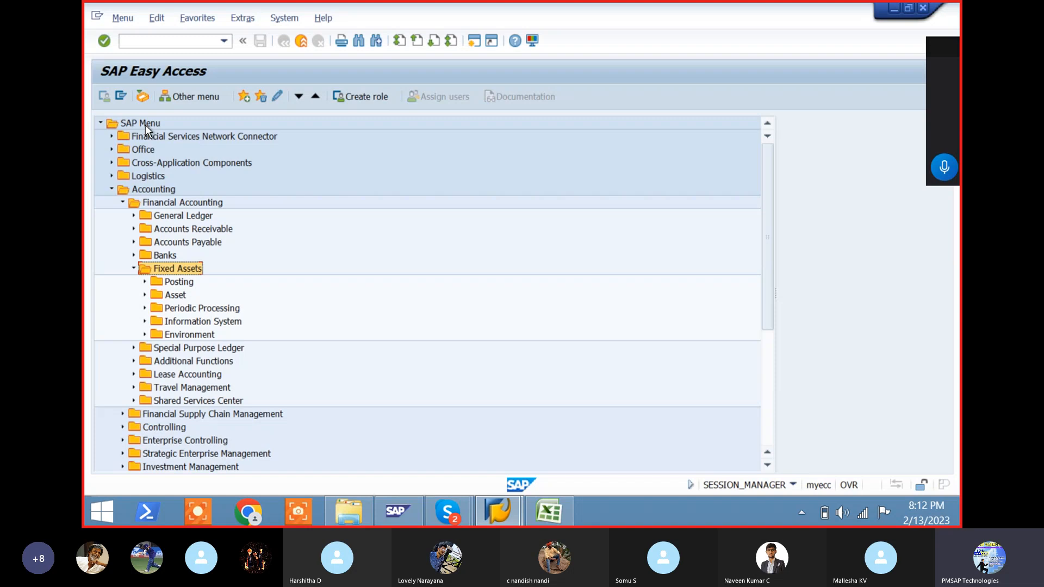
- Expand the Asset folder and its Create subfolder under Fixed Assets, and start the AS01 - Asset transaction
key("Down")
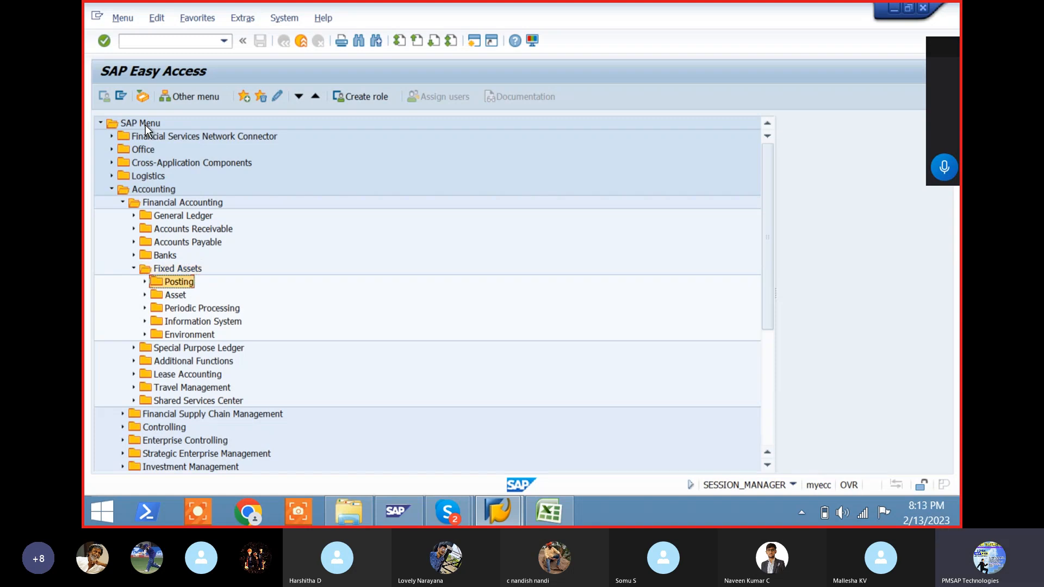
key("Right")
key("Left")
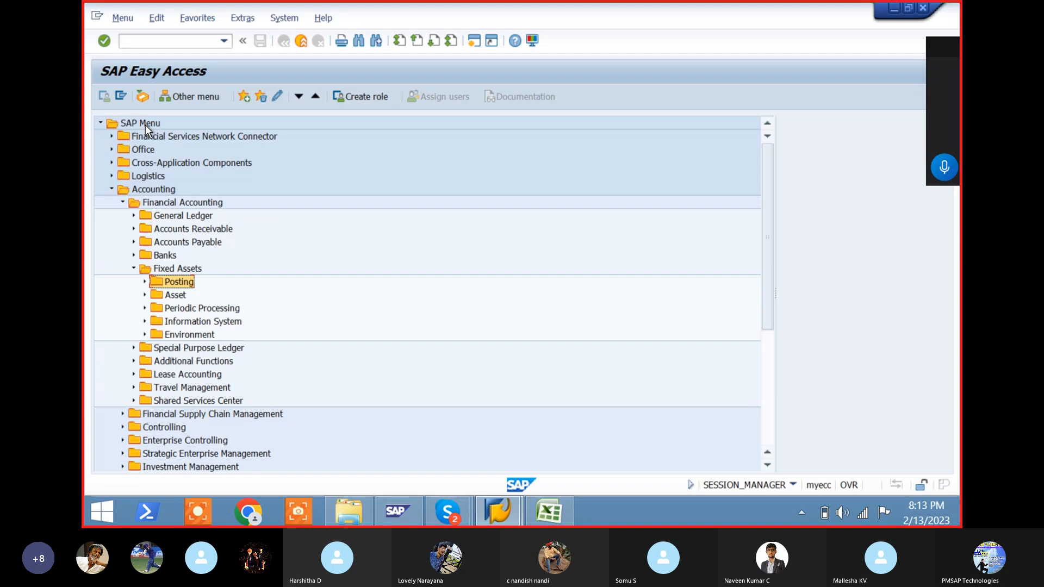
key("Down")
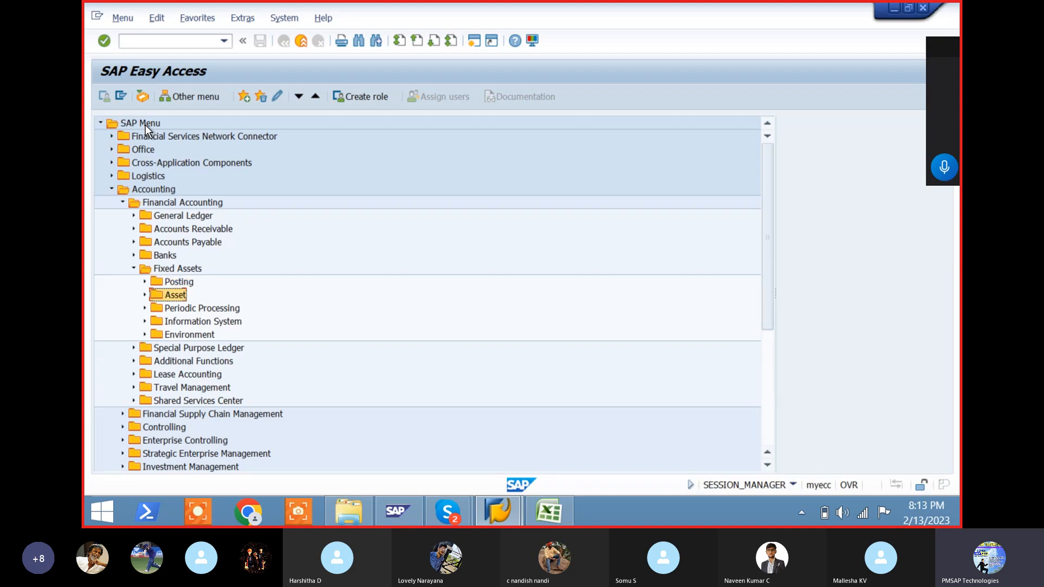
key("Right")
key("Left")
key("Right")
key("Down")
key("Right")
key("Left")
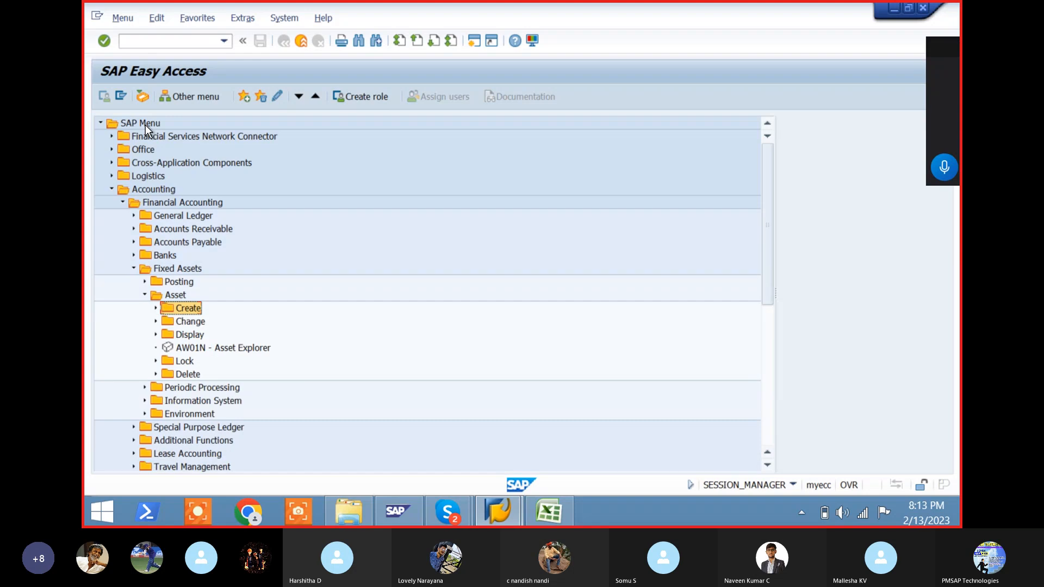
key("Right")
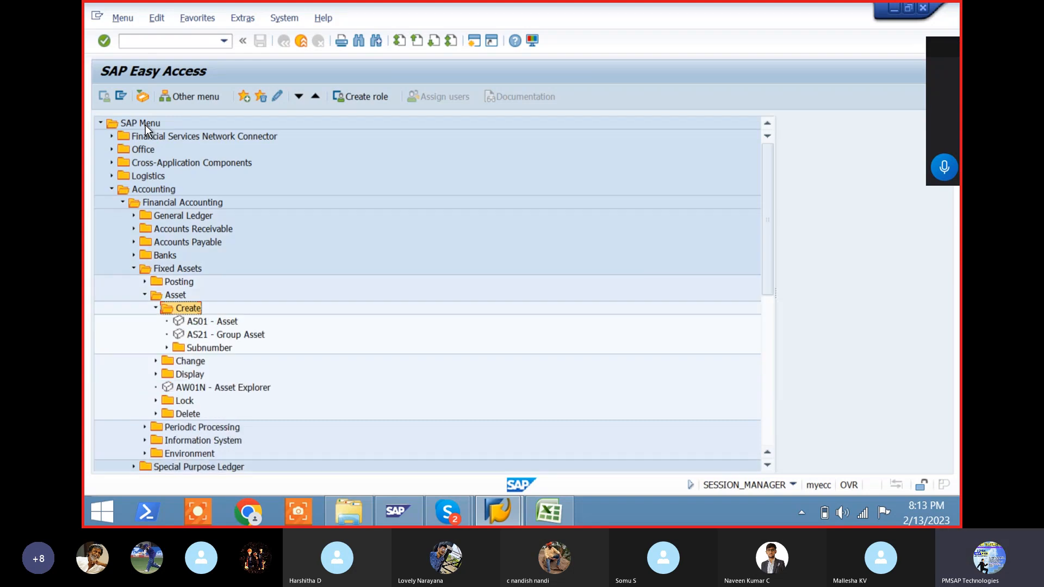
key("Down")
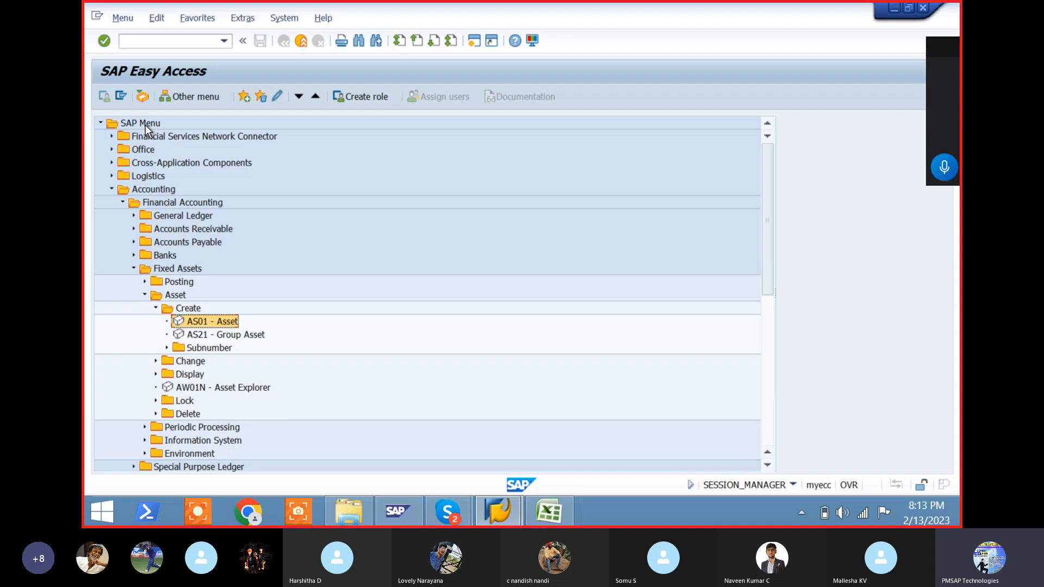
key("Return")
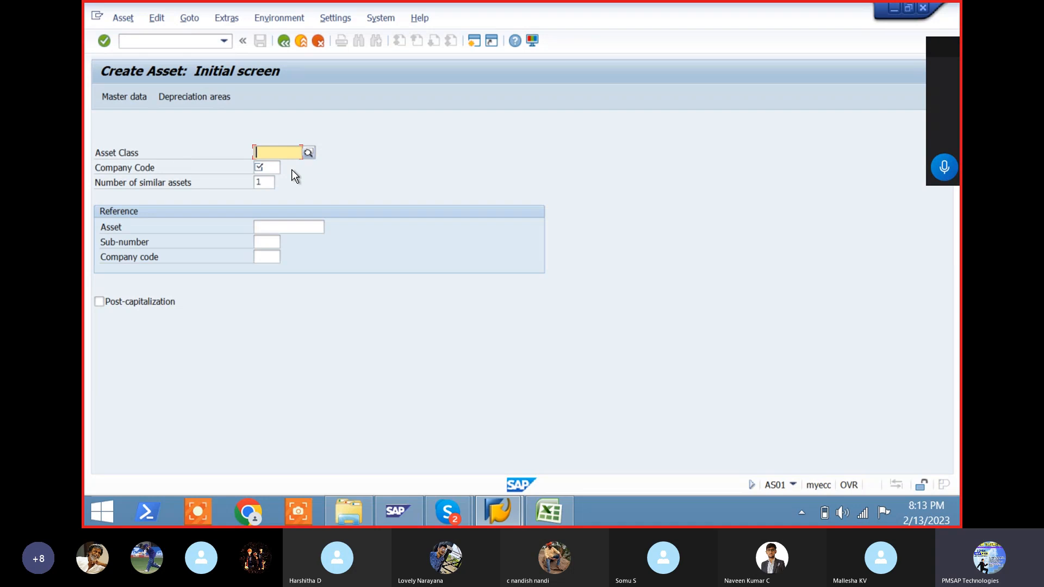
- Search the available asset classes for company code LTEL
left_click(308, 153)
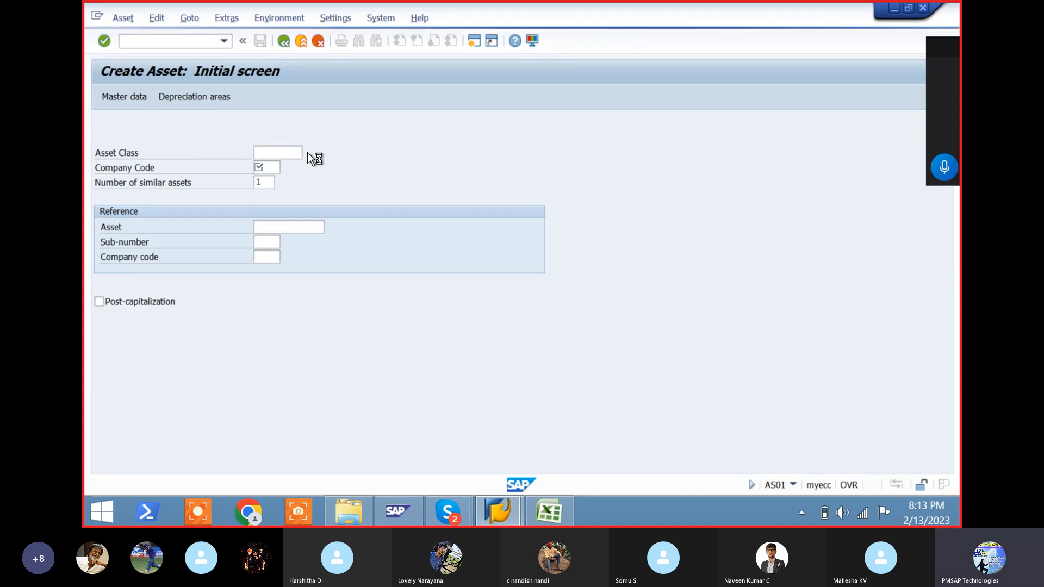
left_click(453, 235)
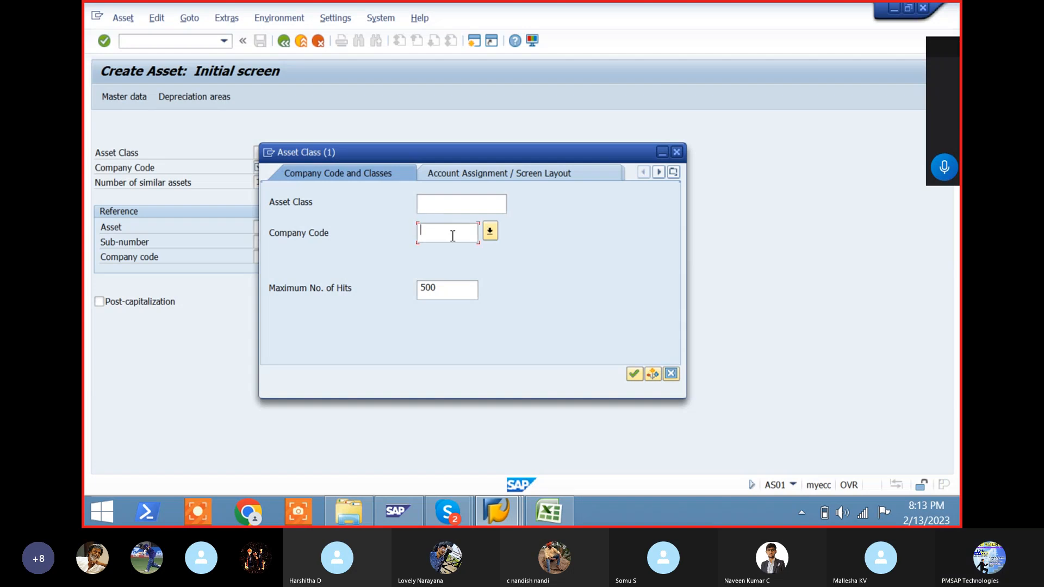
type("LTEL")
key("Return")
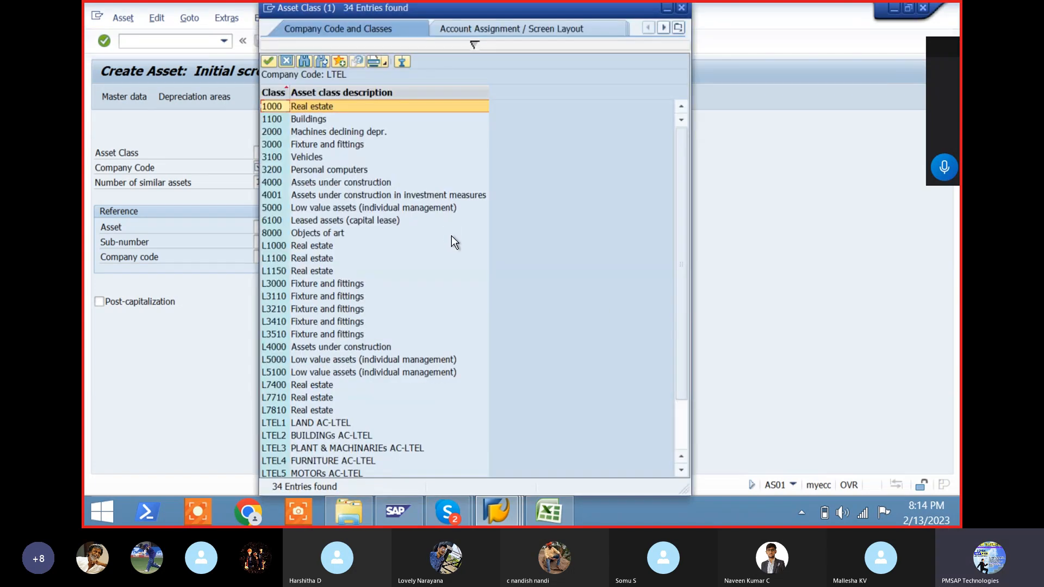
- Look through the company's own asset classes in the results, from LTEL1 land to LTEL7 AUC/CWIP assets
left_click(283, 425)
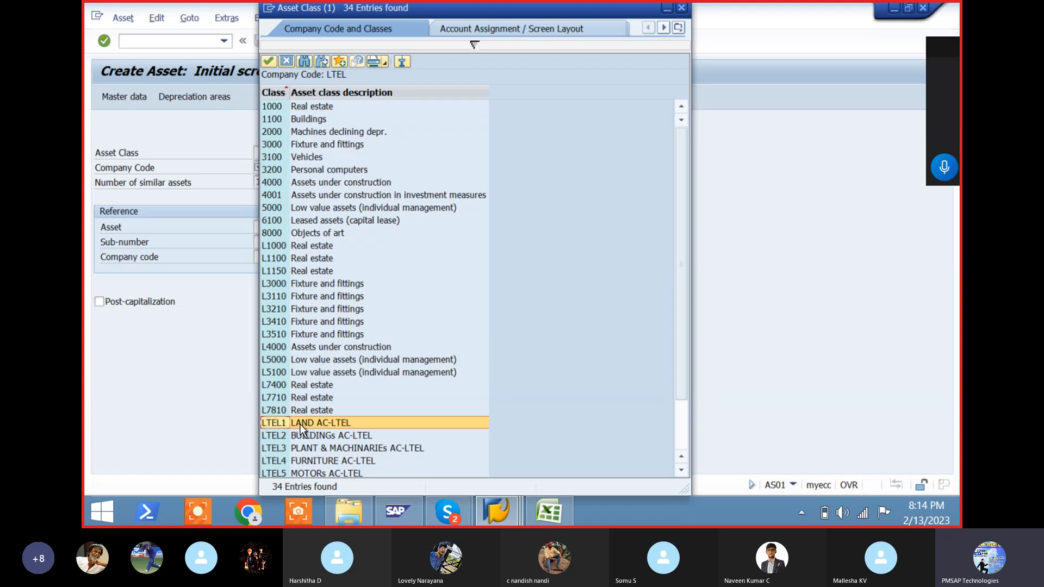
key("Down")
key("Down")
key("Down")
key("Down")
key("Down")
key("Down")
key("Down")
key("Down")
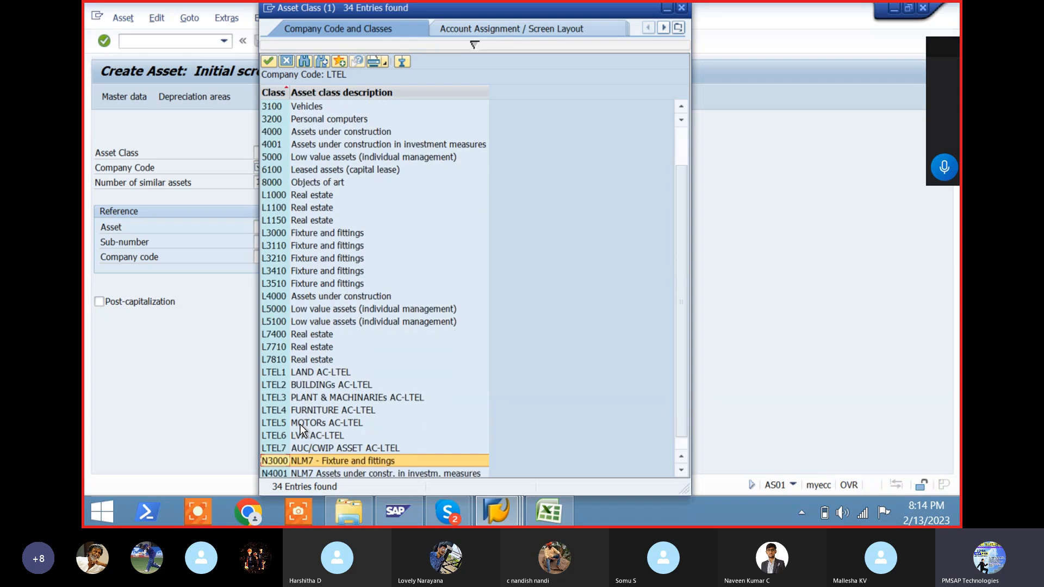
- Choose asset class LTEL1, LAND AC-LTEL, for the new asset
key("Up")
key("Up")
key("Up")
key("Up")
key("Up")
key("Up")
key("Up")
key("Up")
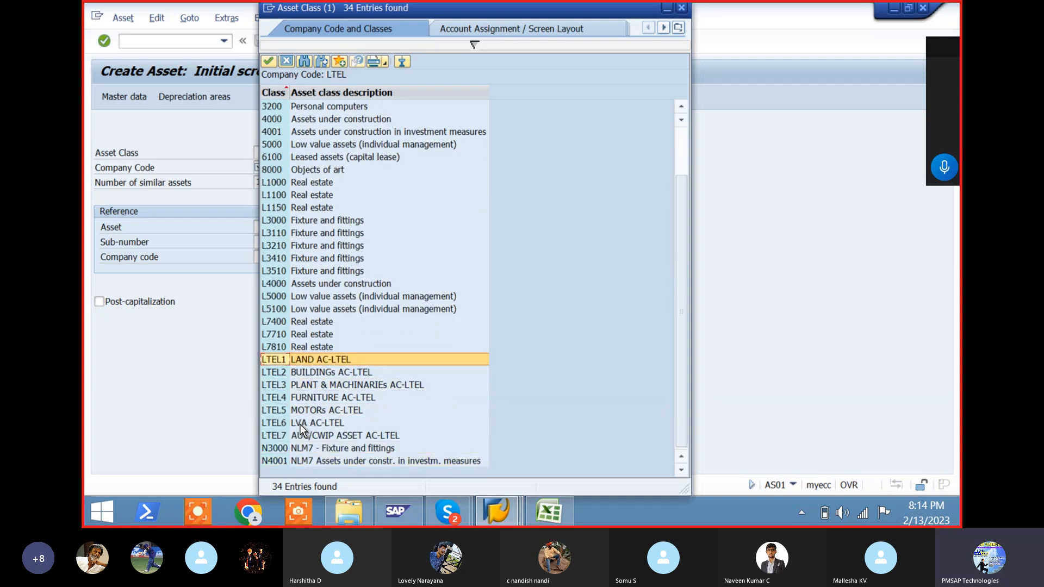
key("Return")
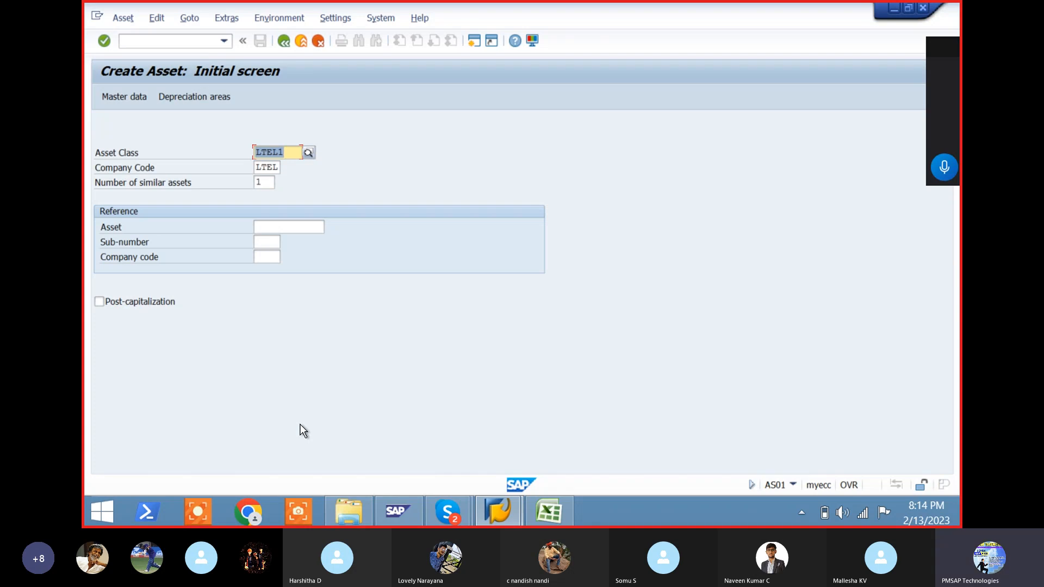
key("Tab")
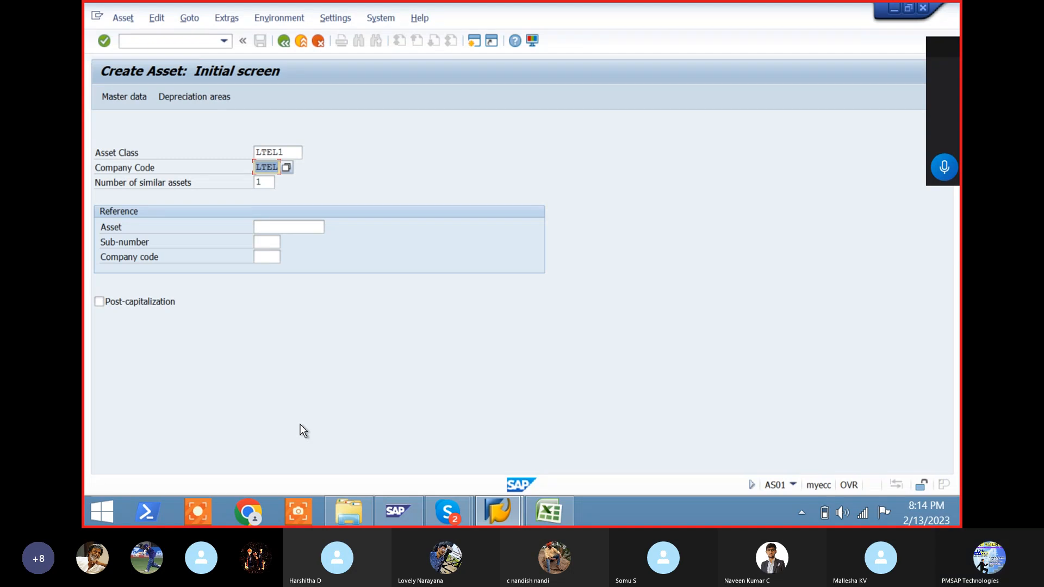
key("Return")
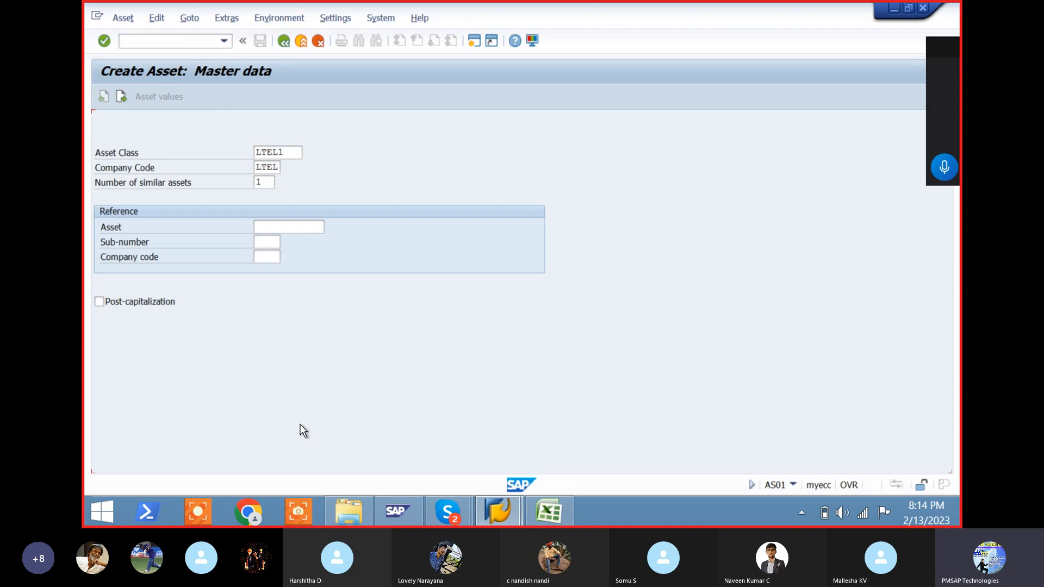
key("Escape")
key("Tab")
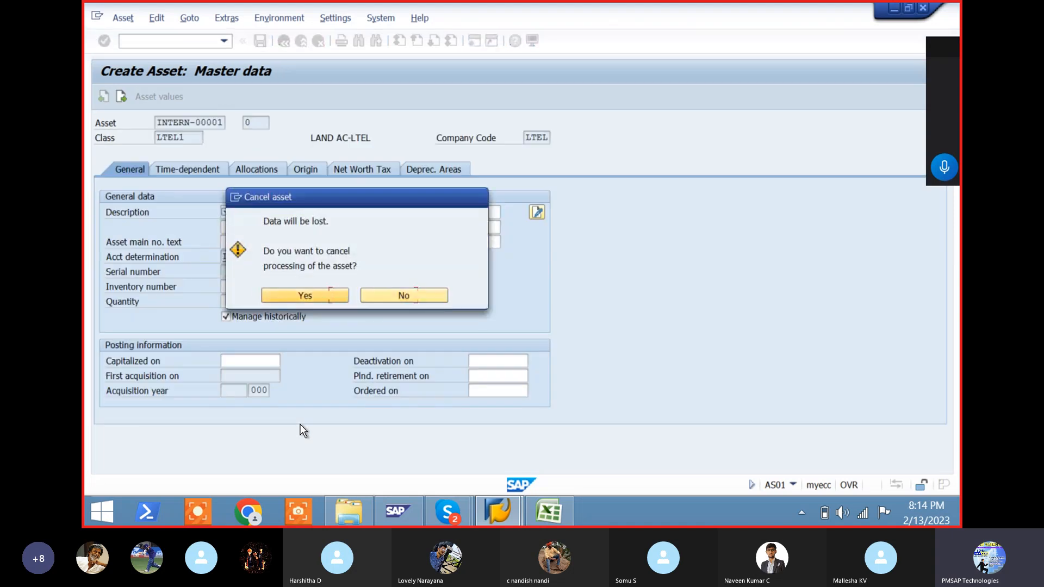
key("Return")
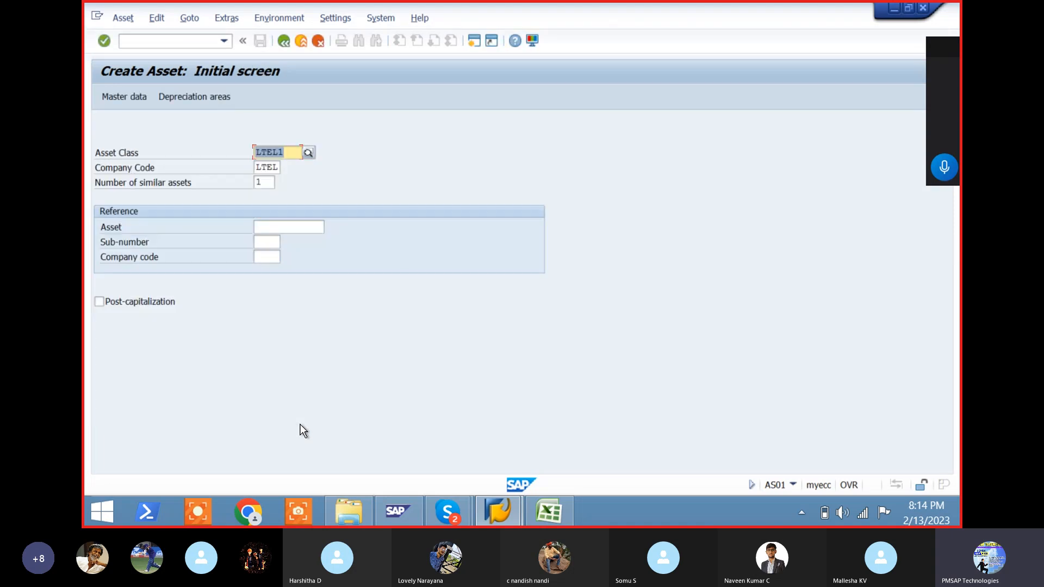
- Open the master data screen for one new LTEL1 asset in company code LTEL
key("Tab")
key("Tab")
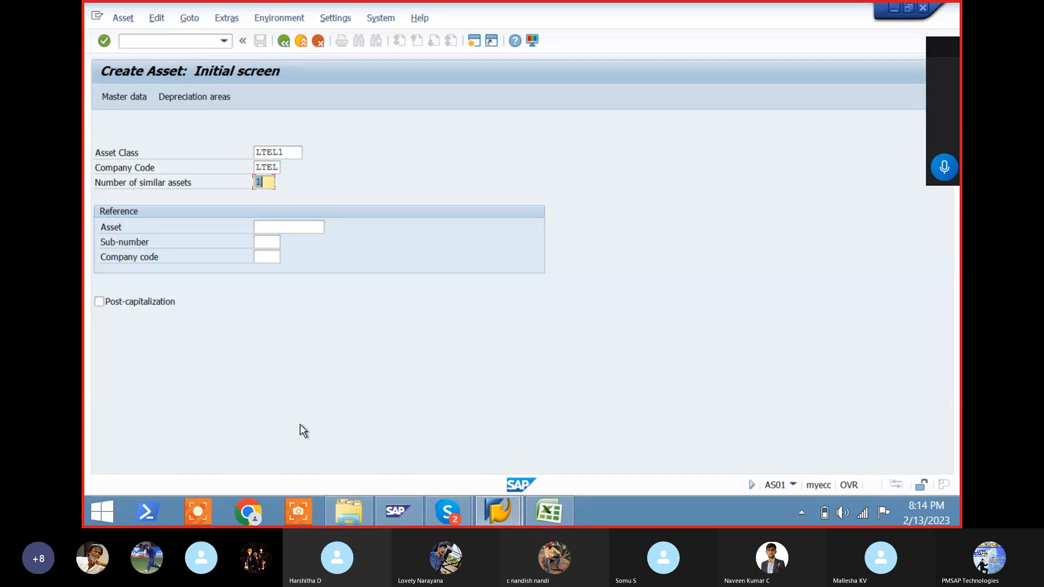
key("Return")
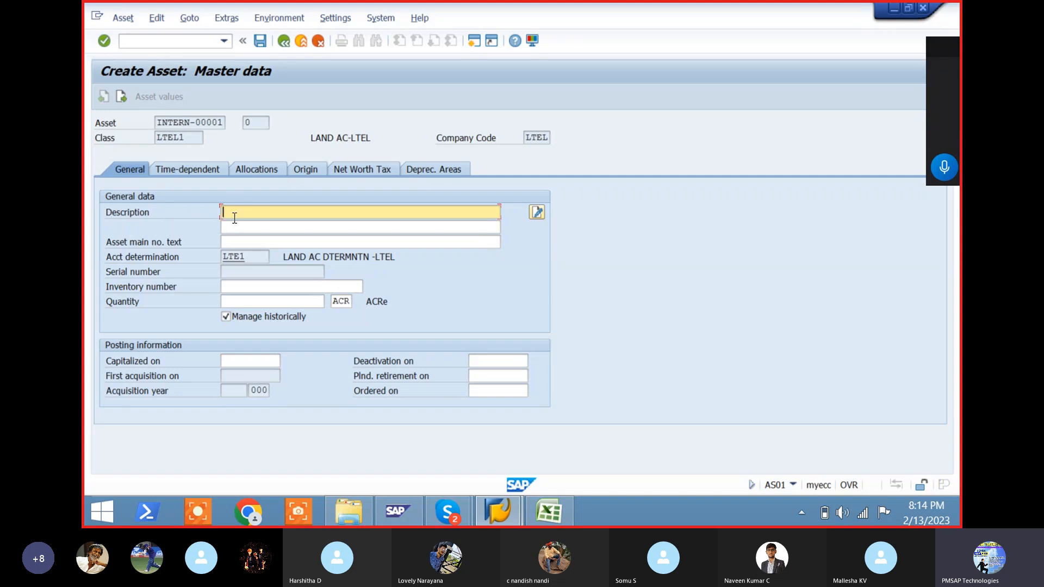
- Leave the asset creation for transaction SPRO and display the SAP Reference IMG
key("ctrl+/")
type("/nspro")
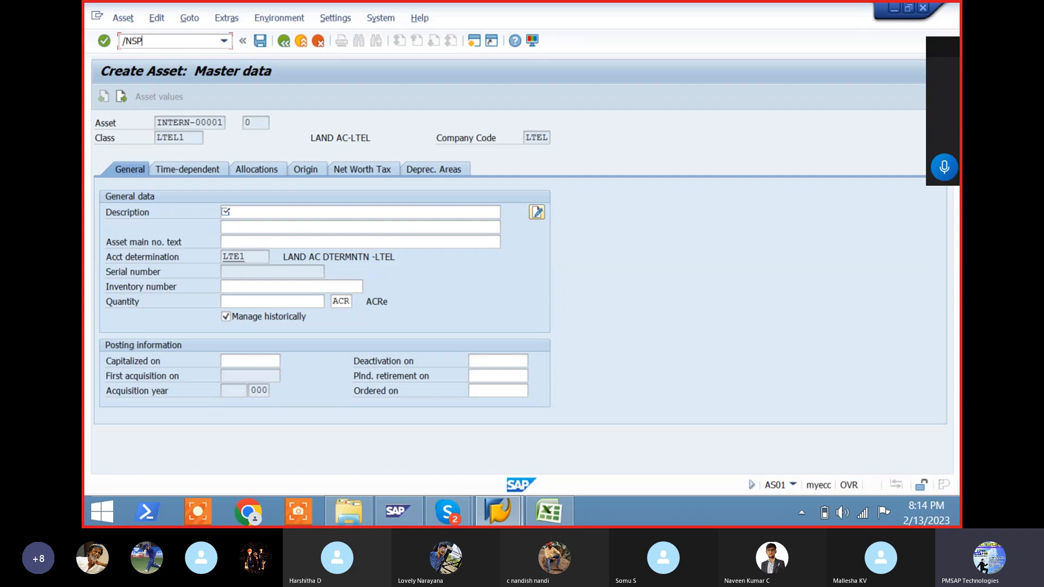
key("Return")
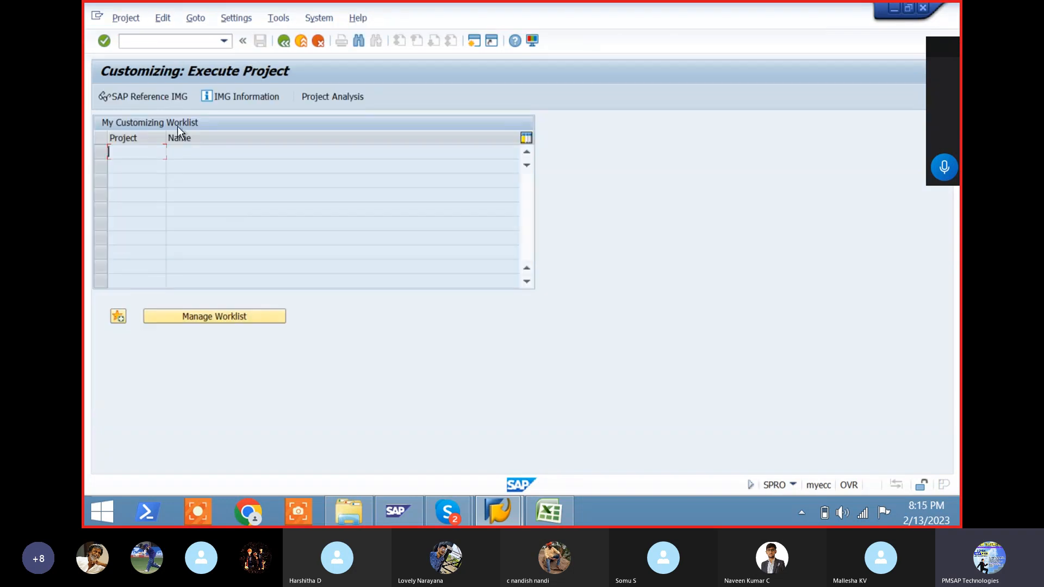
left_click(163, 98)
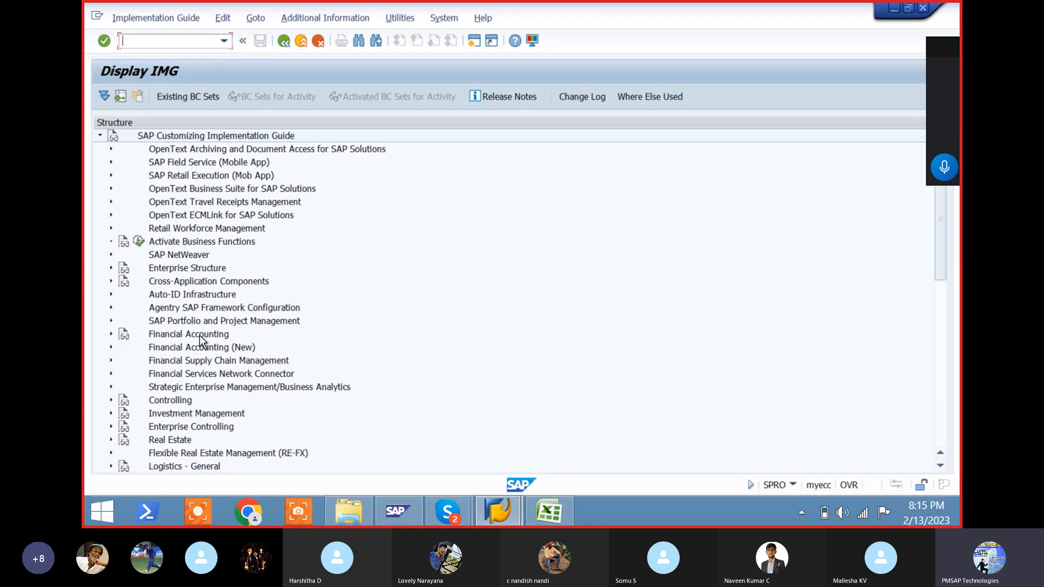
- Expand Financial Accounting and its Asset Accounting node in the implementation guide
double_click(200, 335)
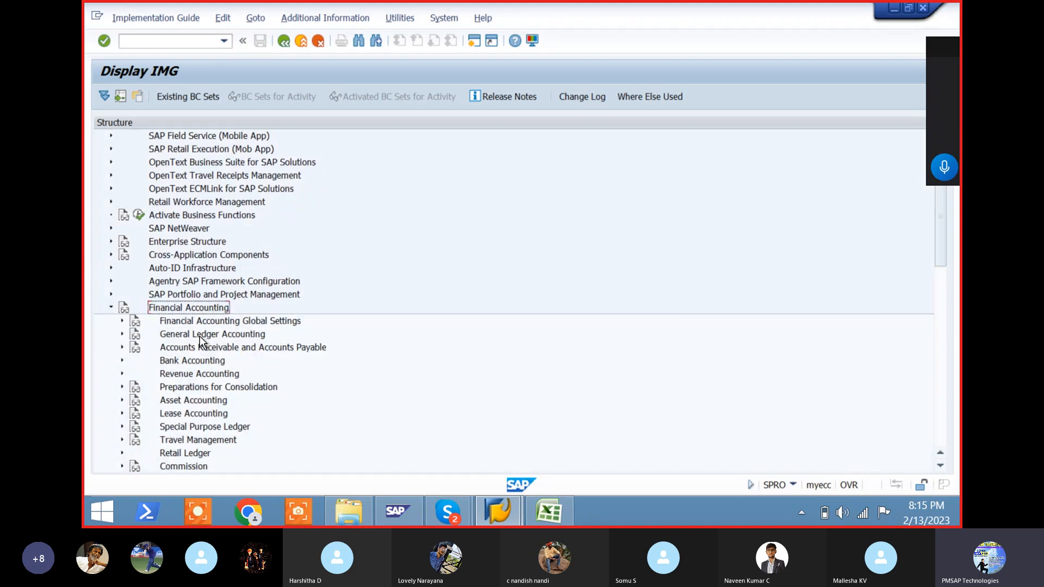
key("Down")
key("Down")
key("Down")
key("Down")
key("Down")
key("Down")
key("Down")
key("Right")
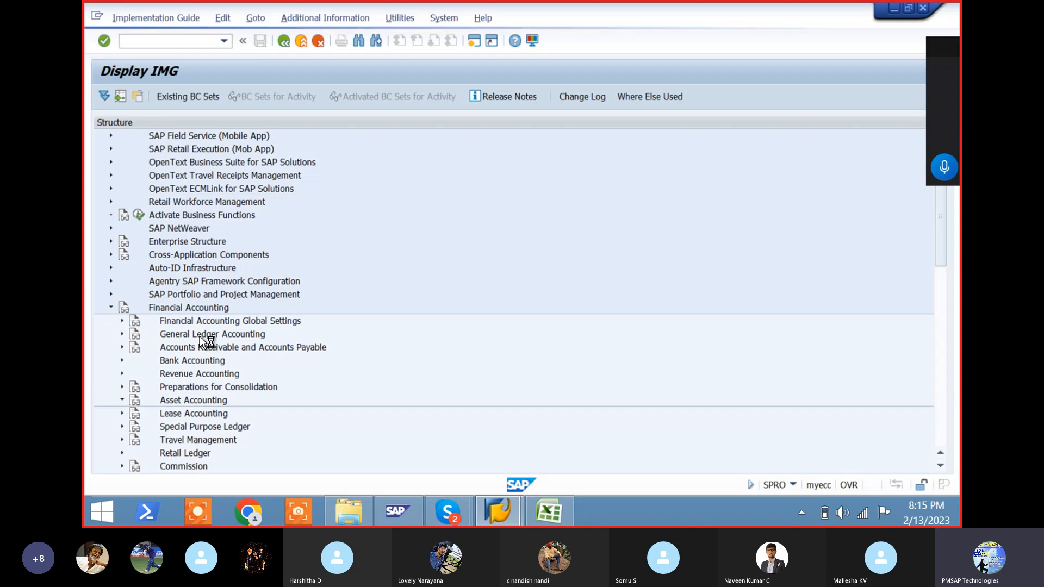
- Expand Master Data and its Screen Layout node under Asset Accounting
key("Down")
key("Down")
key("Down")
key("Down")
key("Down")
key("Down")
key("Down")
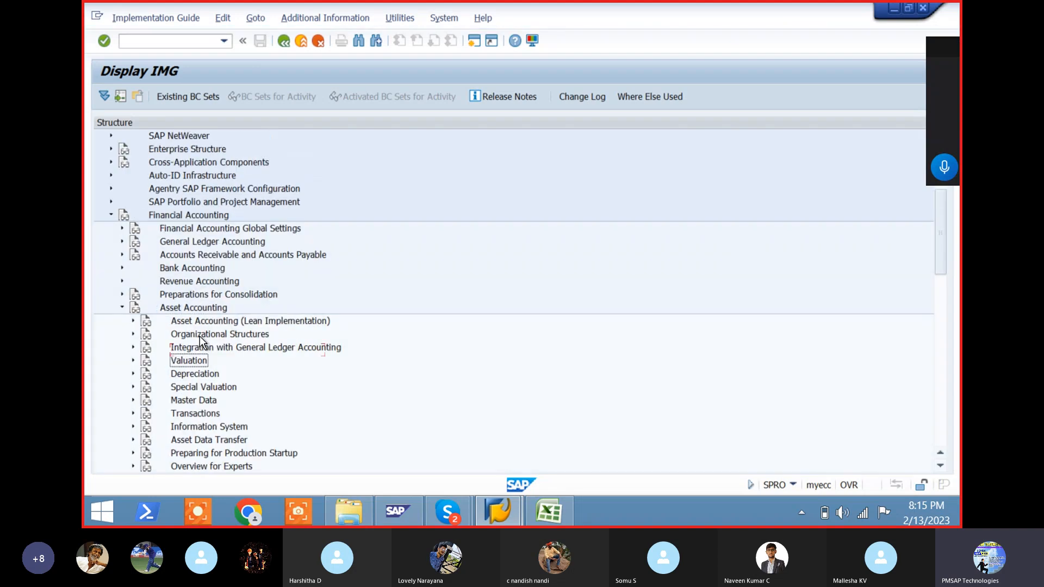
key("Right")
key("Down")
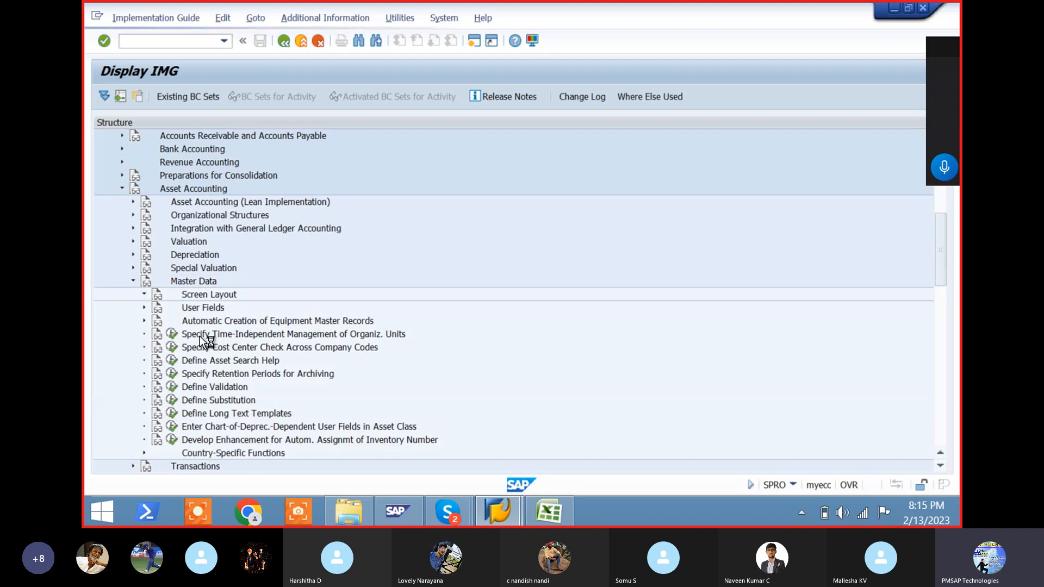
key("Right")
- Start the Define Screen Layout for Asset Master Data activity and open the list of screen layouts
key("Down")
key("Down")
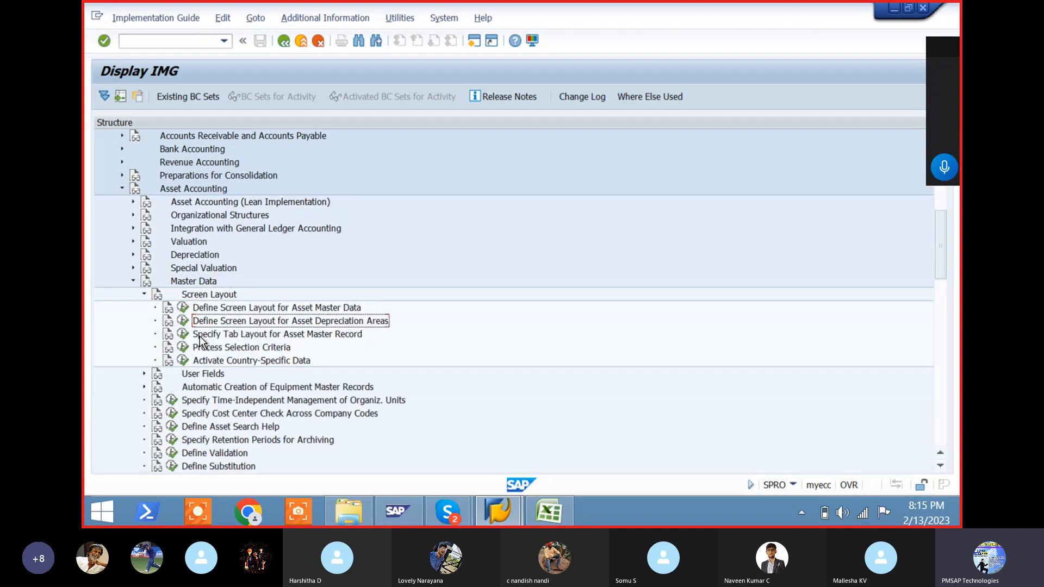
key("Up")
key("Left")
key("Return")
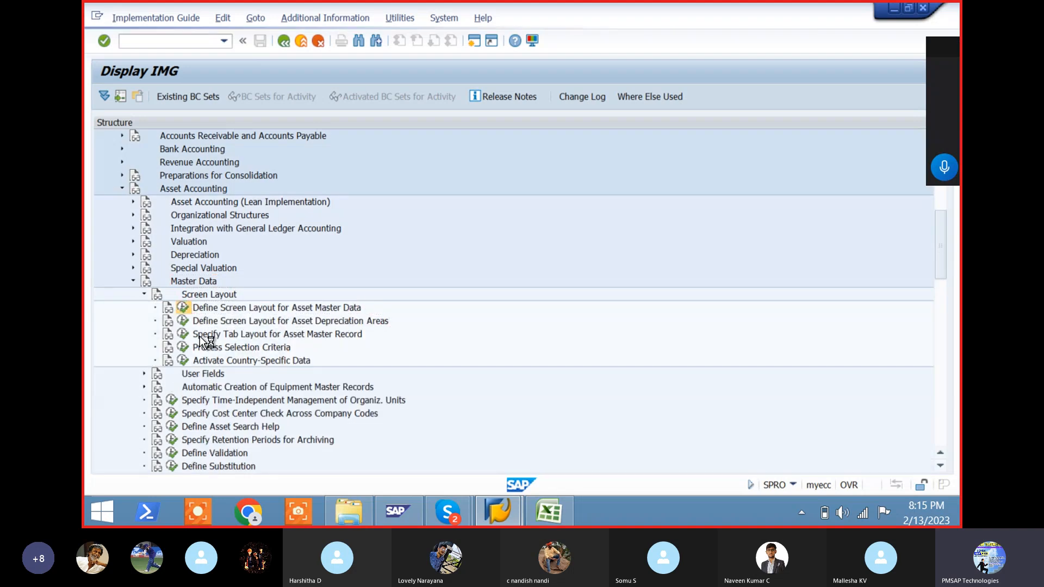
key("Return")
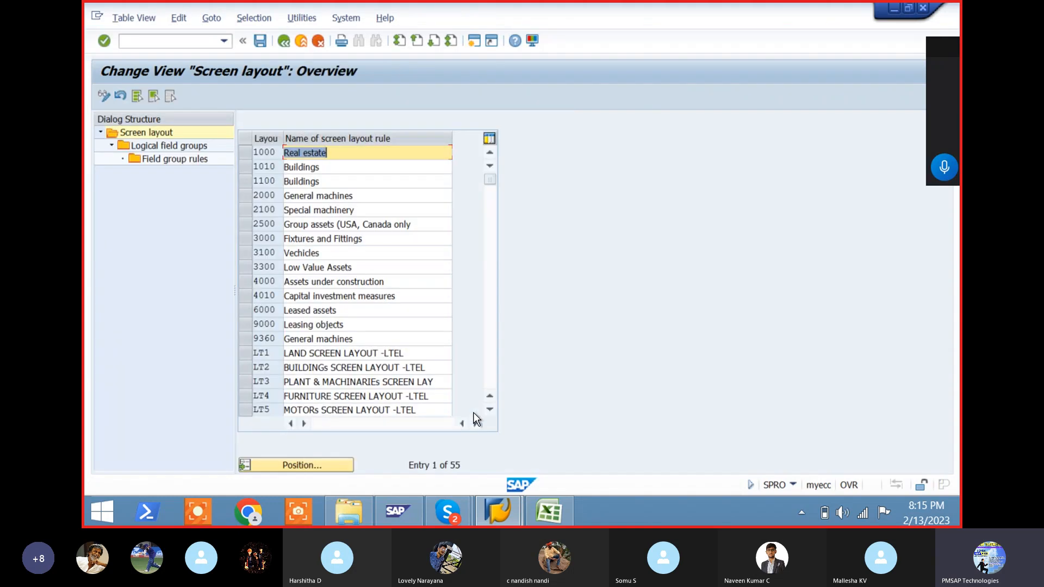
- Select screen layout LT2, BUILDINGs SCREEN LAYOUT -LTEL
left_click(490, 409)
left_click(490, 409)
left_click(490, 409)
left_click(490, 409)
left_click(490, 409)
left_click(490, 409)
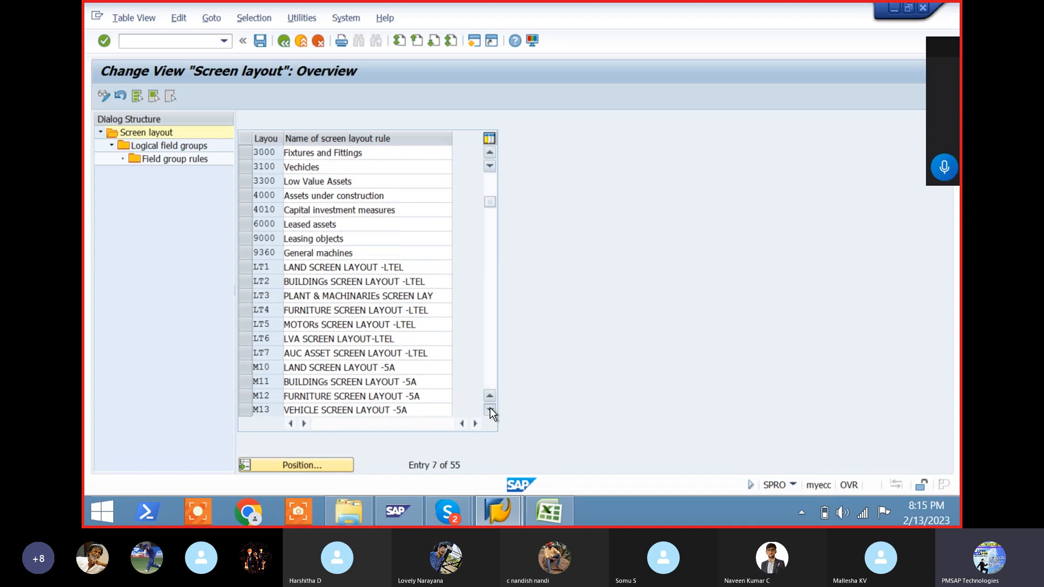
left_click(490, 409)
left_click(490, 409)
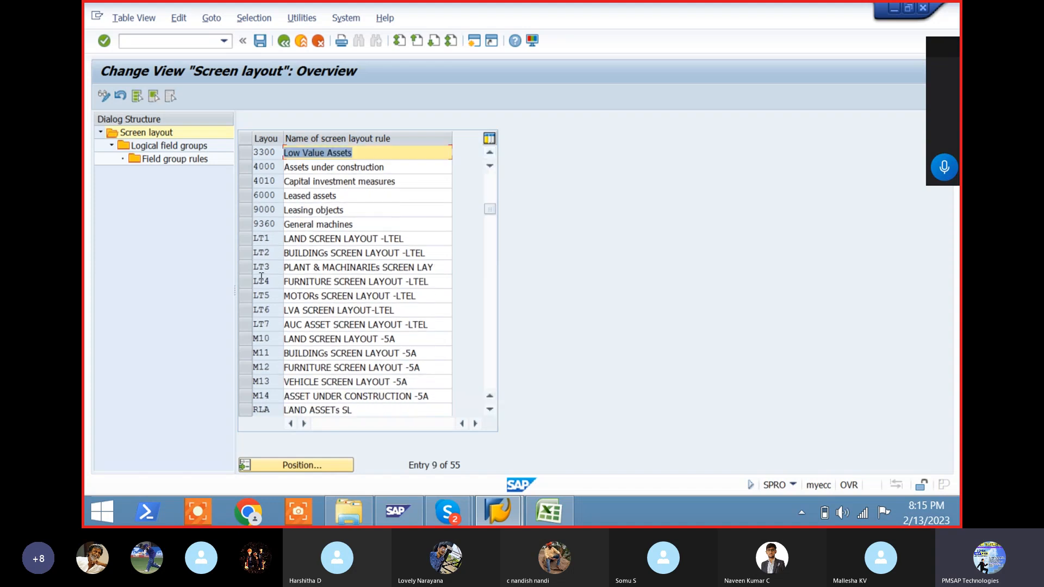
left_click(246, 240)
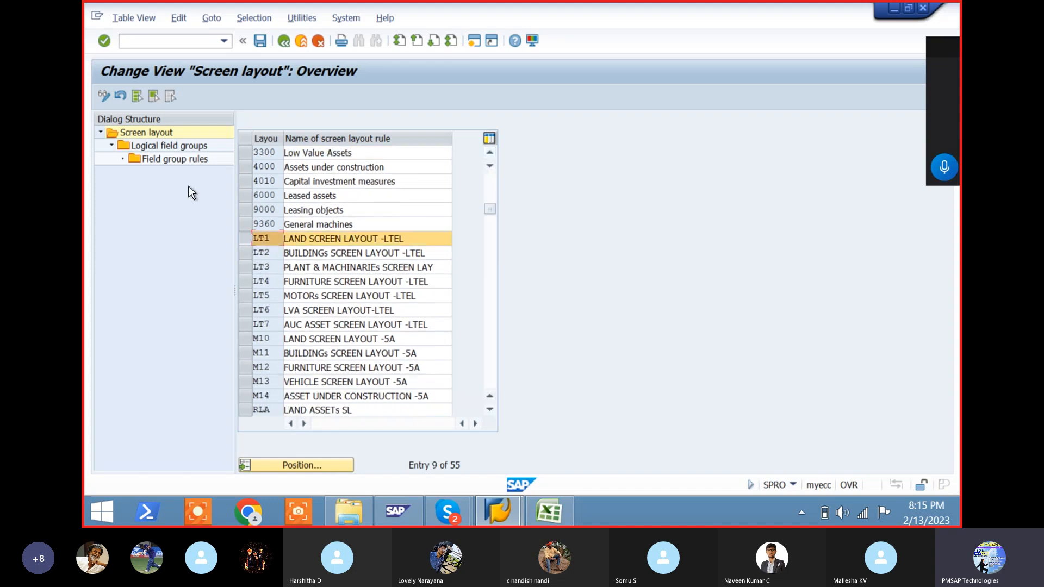
left_click(245, 240)
left_click(244, 253)
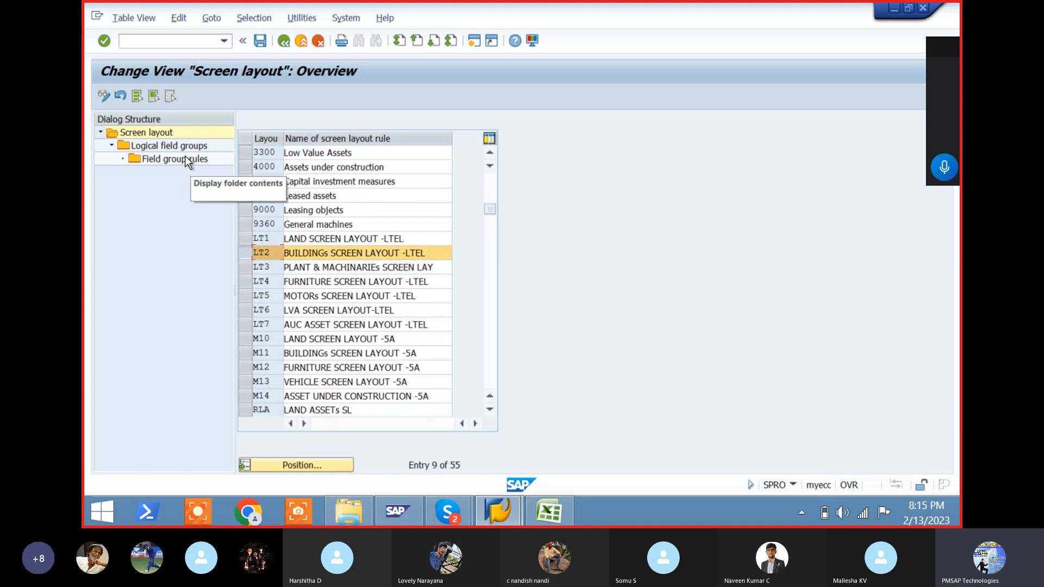
- Open the field group rules of the General data logical field group for the selected layout
double_click(171, 149)
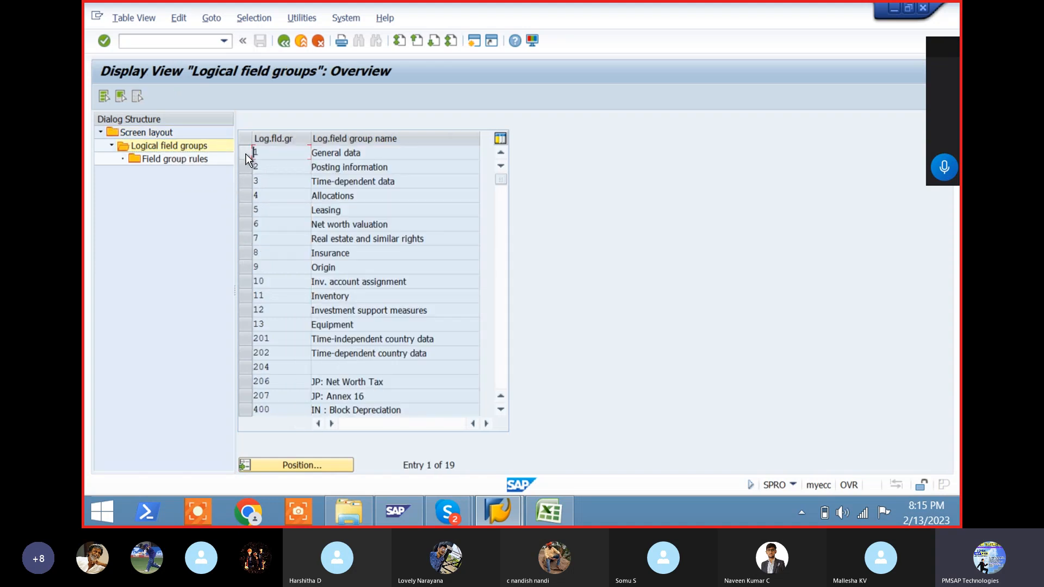
left_click(246, 155)
double_click(180, 158)
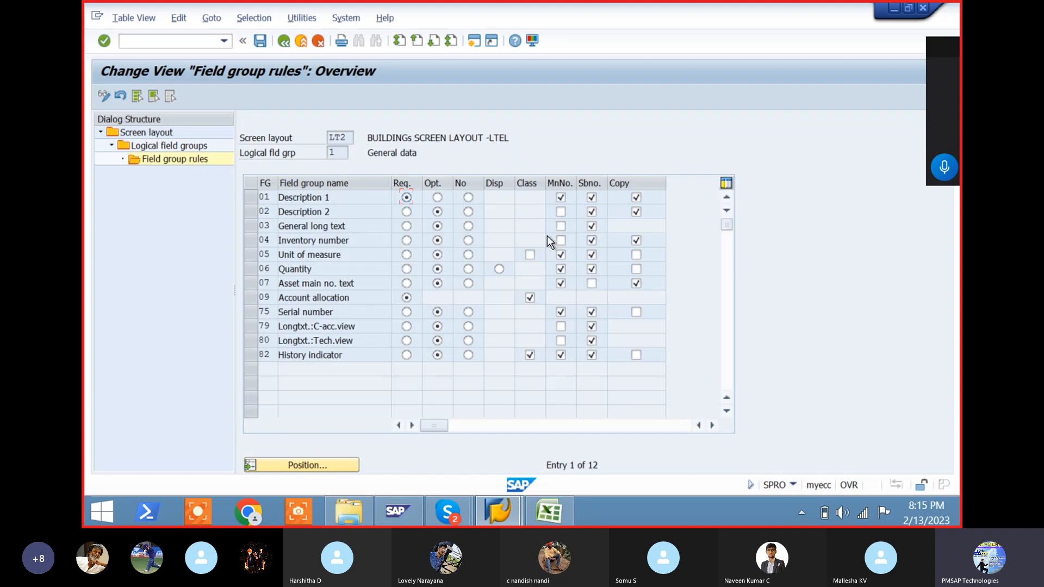
- Allow main number maintenance for Description 2, General long text, Inventory number and both Longtxt. views
left_click(561, 213)
key("Down")
key("space")
key("Down")
key("Down")
key("Down")
key("Down")
key("Down")
key("space")
key("Down")
key("space")
- Enable copying for History indicator, Serial number, Quantity and Unit of measure
left_click(637, 356)
key("Up")
key("space")
key("Up")
key("Up")
key("space")
key("Up")
key("space")
- Allow subnumber maintenance for Asset main no. text, make Unit of measure required and maintained at class level, and save the General data rules
left_click(592, 283)
left_click(531, 255)
left_click(407, 254)
key("ctrl+s")
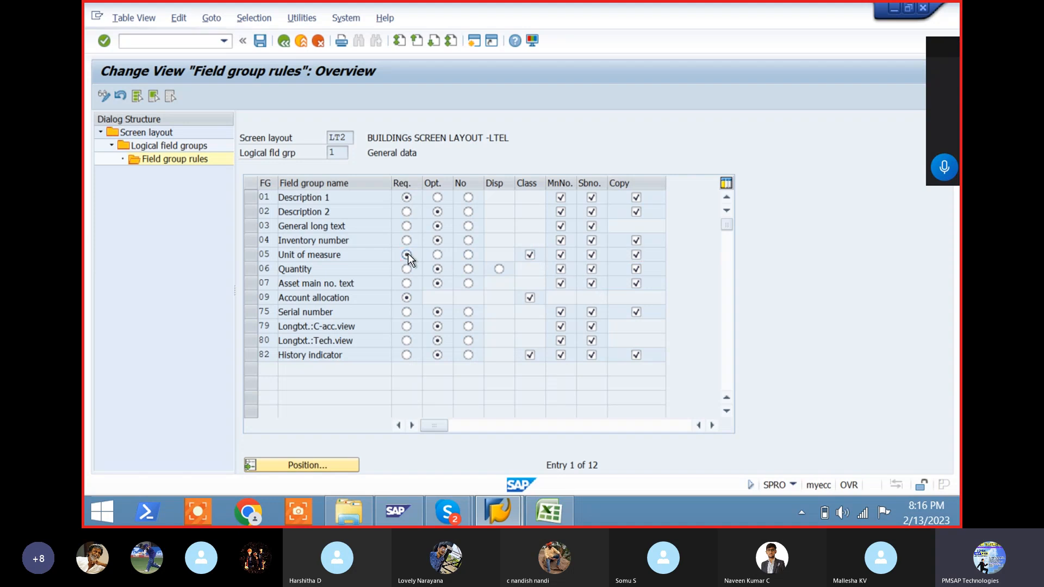
key("Return")
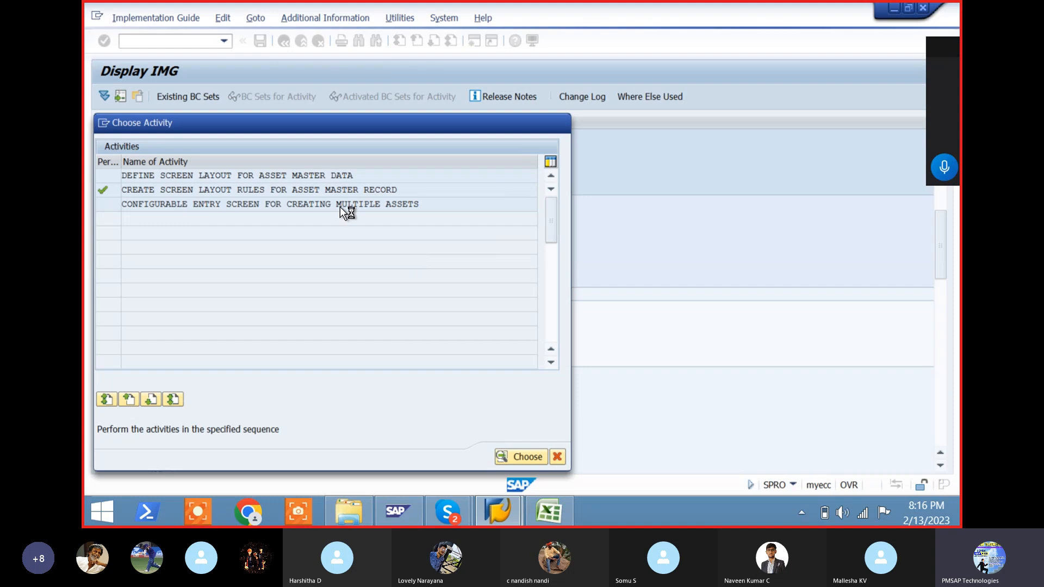
- Open the field group rules of the Posting information logical field group for layout LT2
double_click(341, 207)
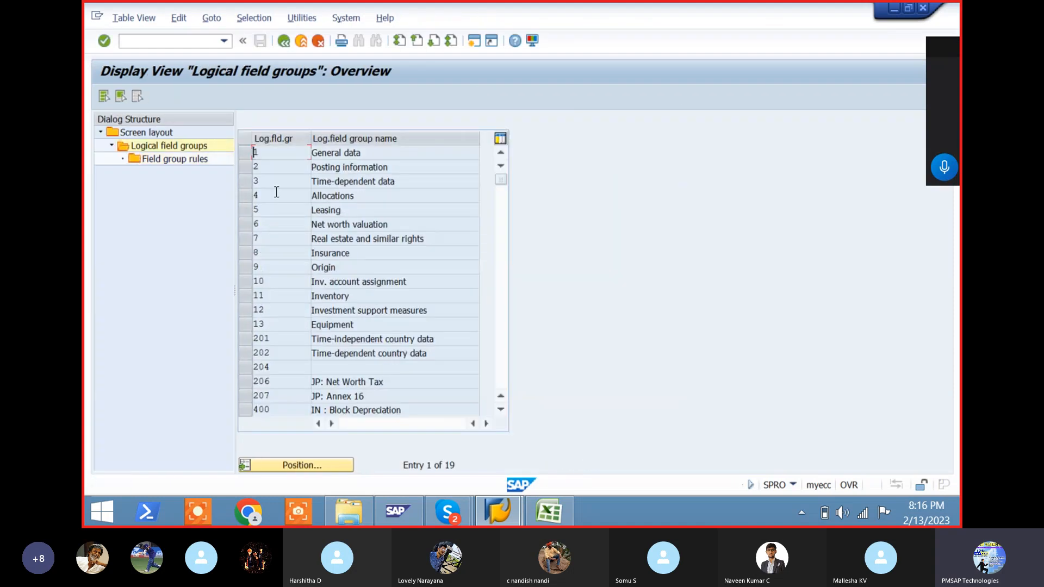
left_click(245, 168)
double_click(182, 159)
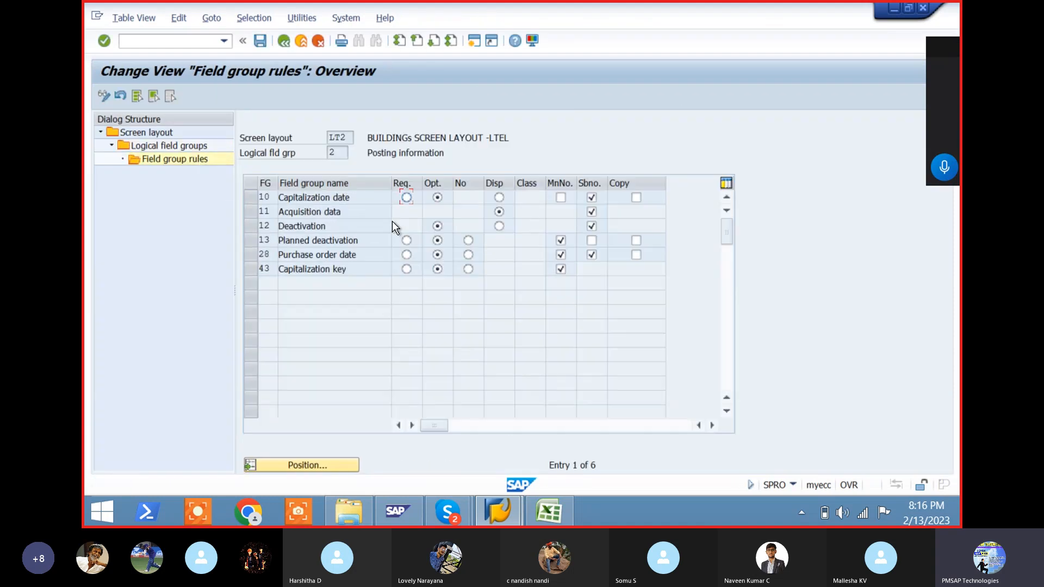
- Allow Capitalization date on main numbers and Planned deactivation on subnumbers, enable copying for both and Purchase order date, and save the rules
left_click(560, 198)
left_click(591, 241)
left_click(639, 198)
left_click(636, 240)
key("Down")
key("space")
key("ctrl+s")
key("F3")
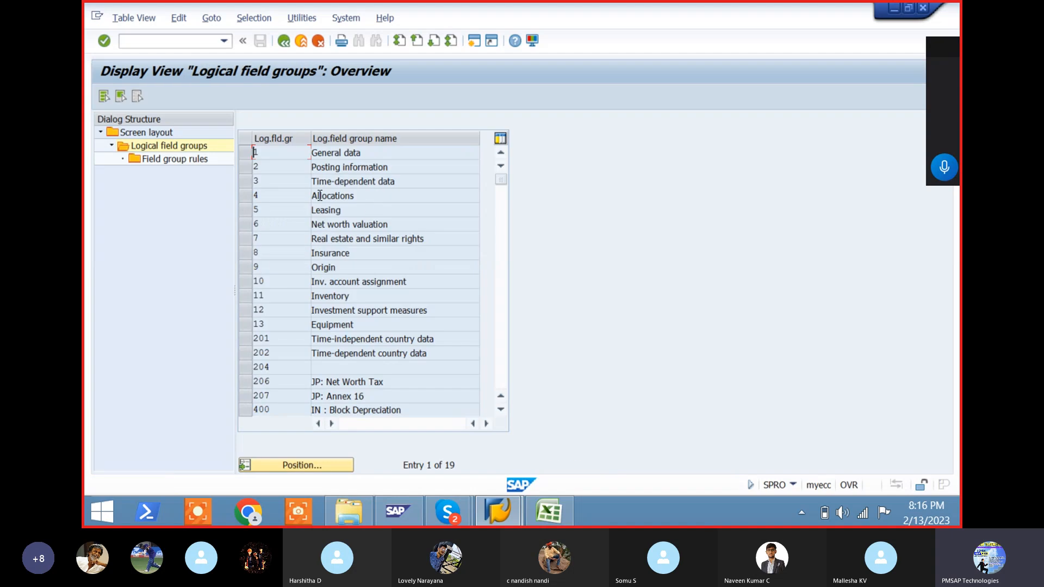
- Open the Time-dependent data field group rules for layout LT2 and set all its fields to optional
left_click(246, 181)
double_click(178, 158)
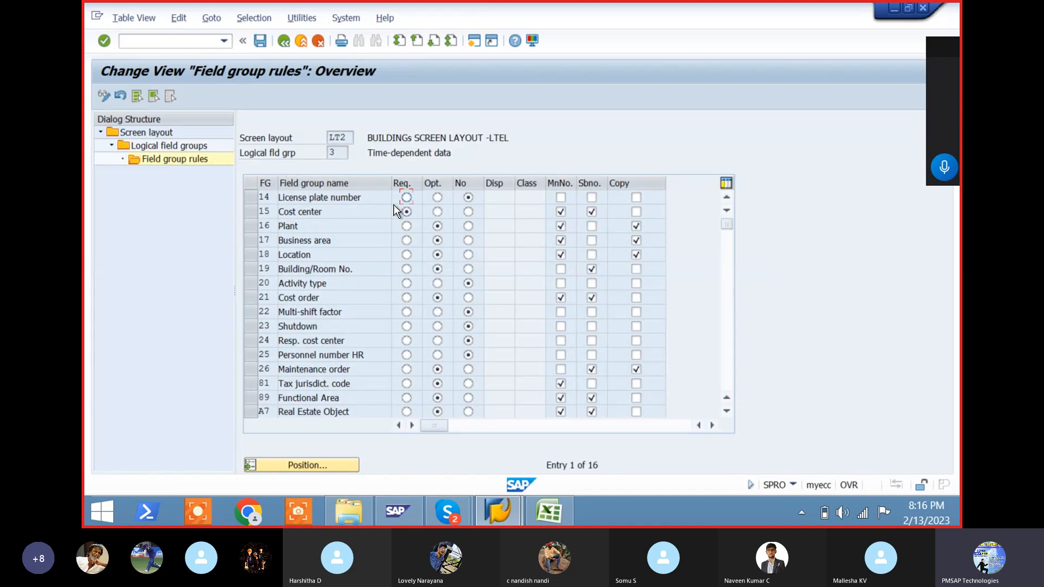
left_click(438, 198)
key("Tab")
left_click(438, 283)
left_click(438, 355)
left_click(729, 360)
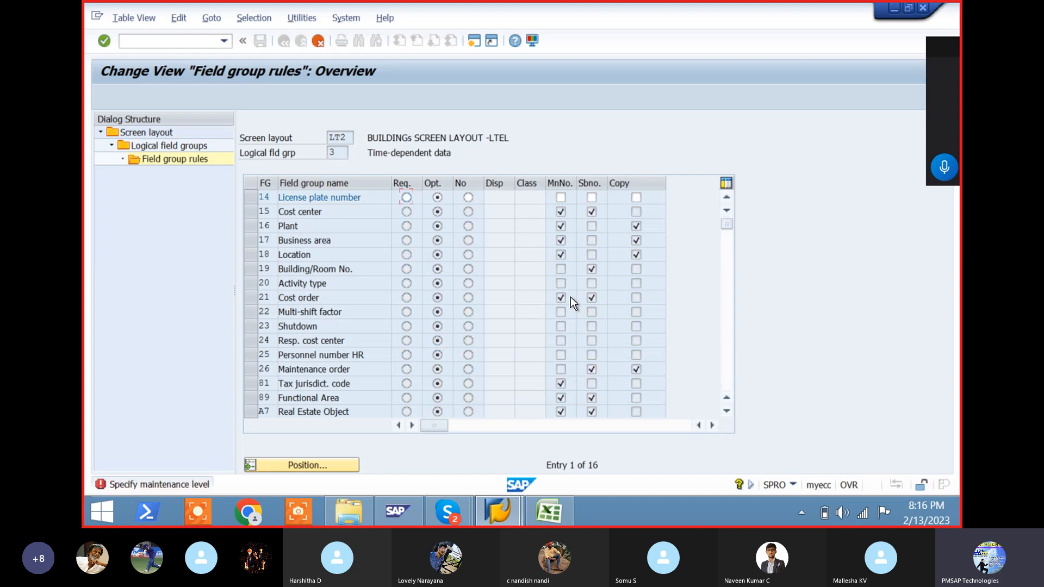
- Allow License plate number on subnumbers with copying, and Activity type and Multi-shift factor on main numbers and subnumbers with copying
left_click(561, 198)
left_click(634, 199)
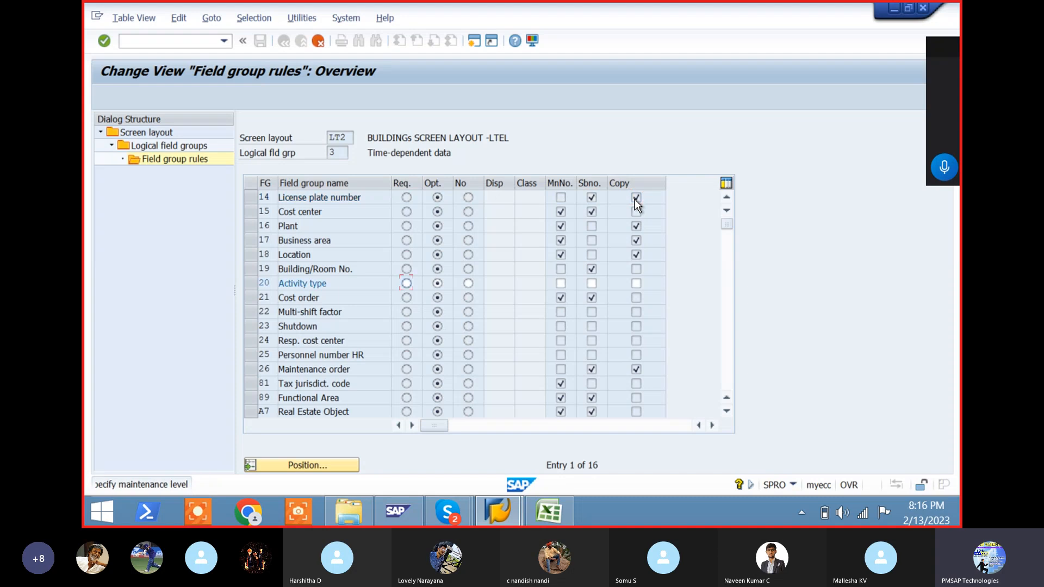
left_click(561, 285)
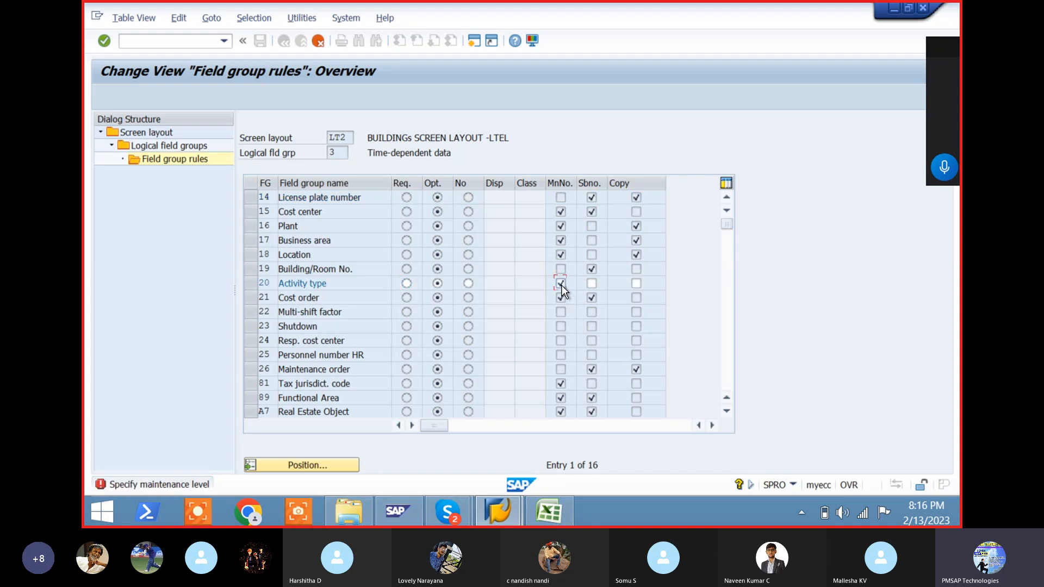
left_click(637, 284)
left_click(563, 315)
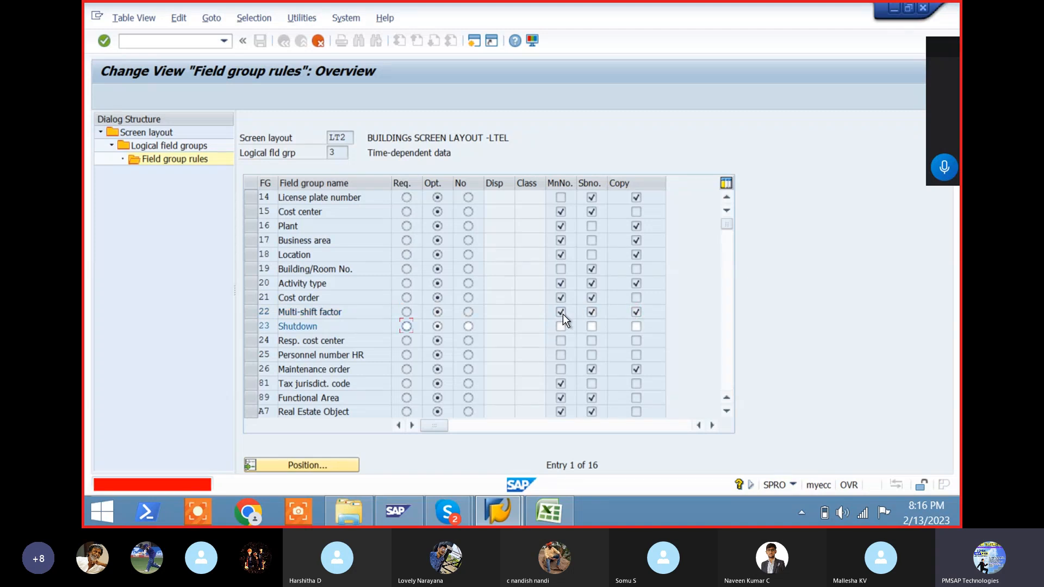
- Allow Shutdown, Resp. cost center and Personnel number HR on main numbers, and enable copying for Real Estate Object
left_click(559, 328)
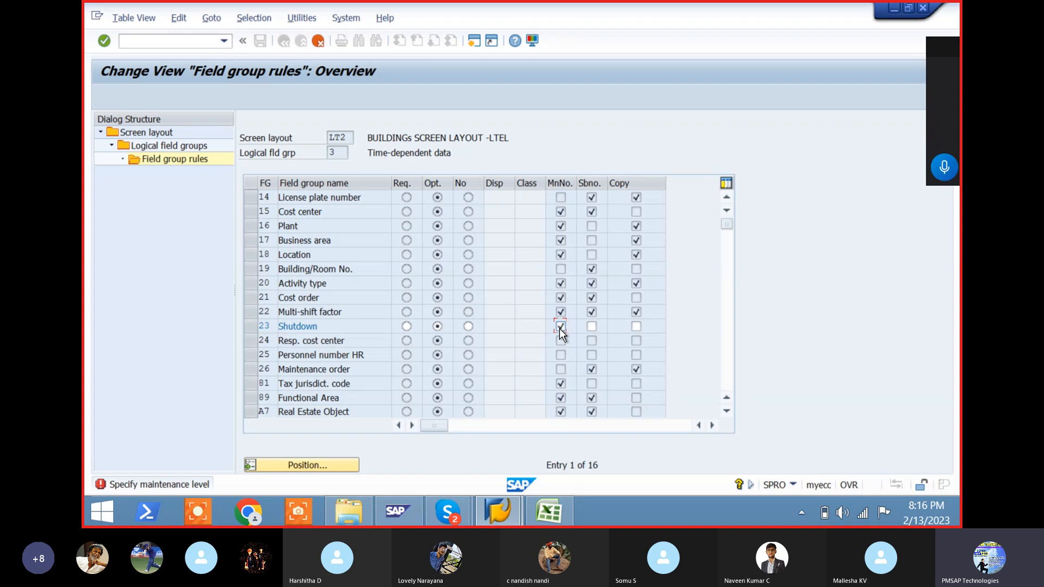
left_click(562, 340)
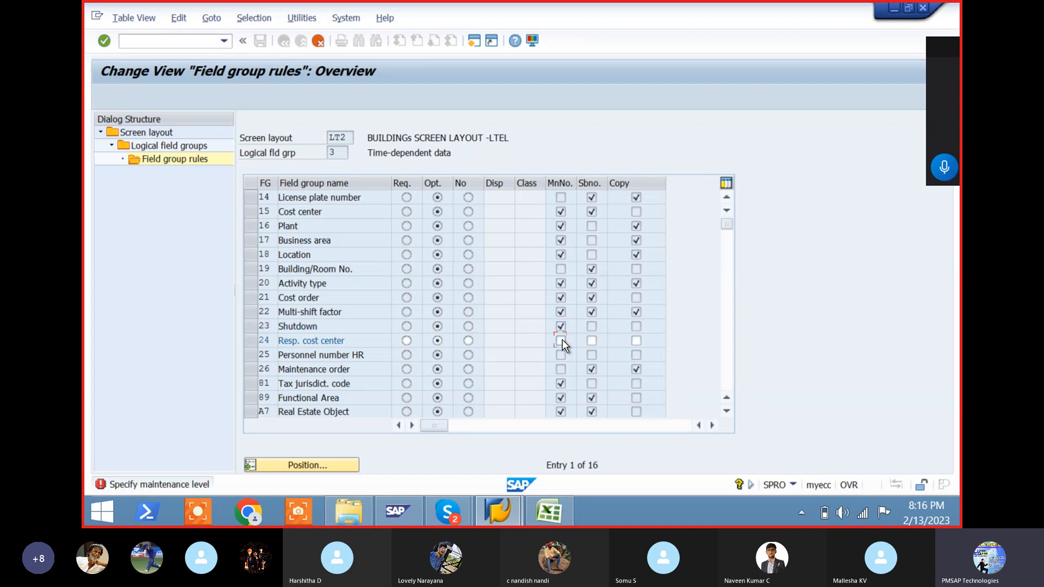
left_click(562, 340)
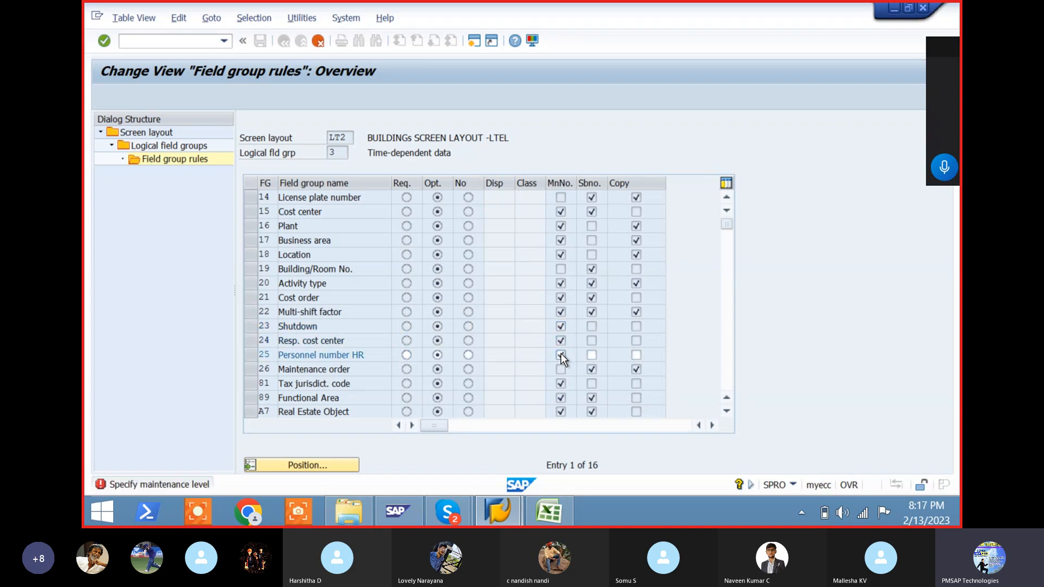
key("Return")
left_click(639, 199)
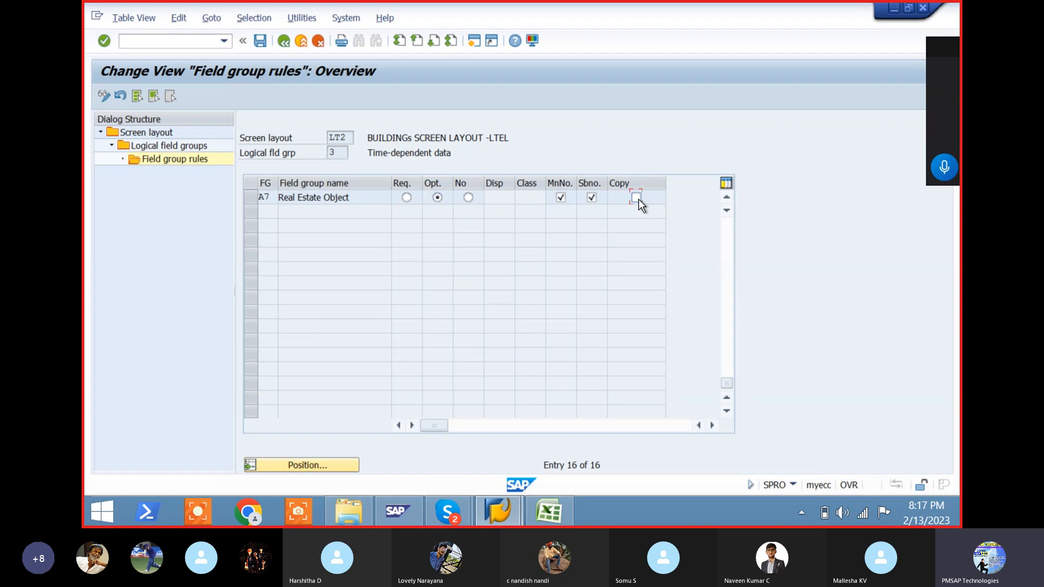
- Allow main number maintenance for License plate number, Building/Room No. and Maintenance order in the Time-dependent data rules
left_click(729, 224)
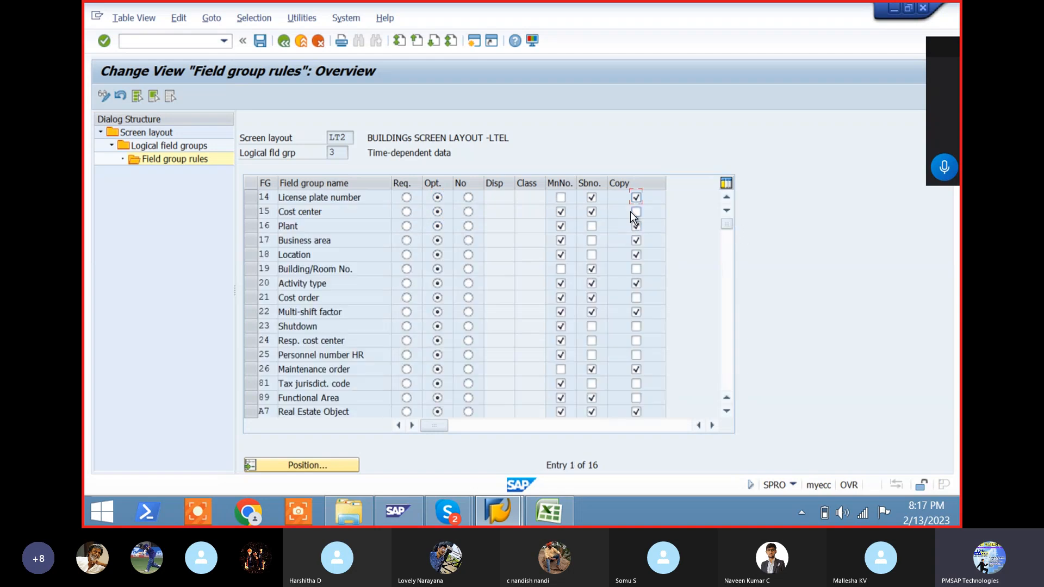
left_click(561, 199)
key("space")
key("Down")
key("Down")
key("Down")
key("Down")
key("Down")
key("Down")
key("Down")
key("space")
- Allow subnumber maintenance for Tax jurisdict. code, Personnel number HR, Resp. cost center, Shutdown, Location, Business area and Plant
key("Right")
key("Down")
key("space")
key("Up")
key("Up")
key("space")
key("Up")
key("space")
key("Up")
key("space")
key("Up")
key("Up")
key("Up")
key("Up")
key("Up")
key("space")
key("Up")
key("space")
key("Up")
key("space")
- Enable copying for all remaining Time-dependent data fields, from Cost center to Functional Area, save the rules and return to the logical field groups
key("Right")
key("Up")
key("space")
key("Down")
key("Down")
key("Down")
key("Down")
key("space")
key("Down")
key("Down")
key("space")
key("Down")
key("Down")
key("space")
key("Down")
key("space")
key("Down")
key("space")
key("Down")
key("space")
key("Down")
key("space")
key("Page_Down")
key("Page_Up")
key("ctrl+s")
key("F3")
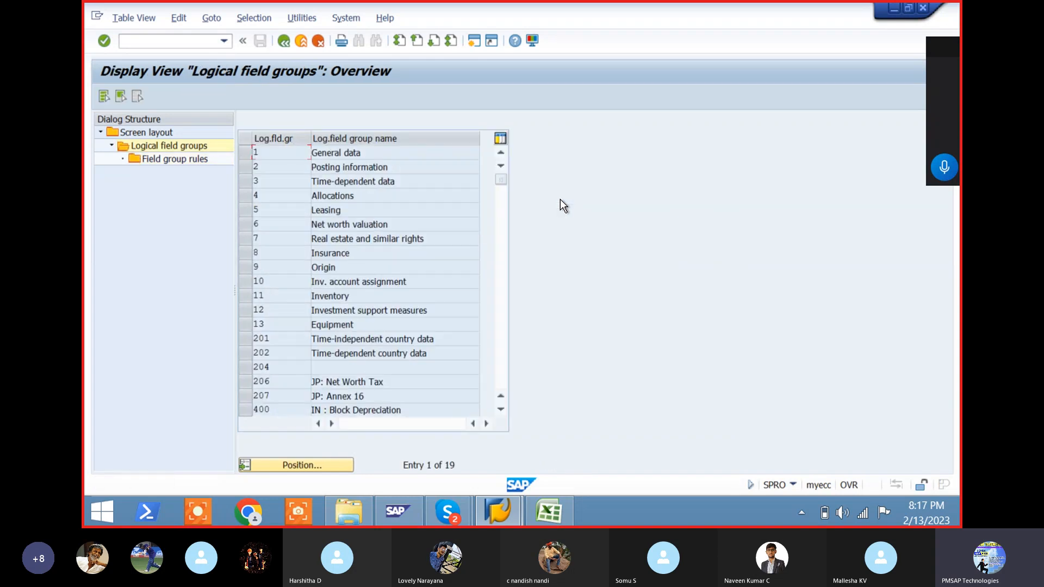
- Open the Allocations field group rules for layout LT2 and make Evaluation grp-8 pl. optional
left_click(245, 196)
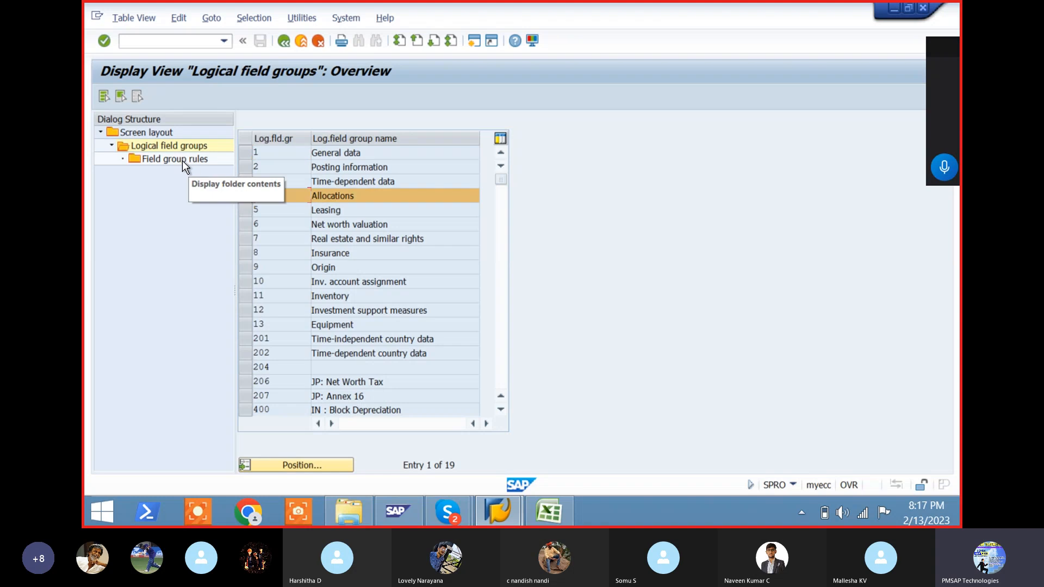
double_click(173, 160)
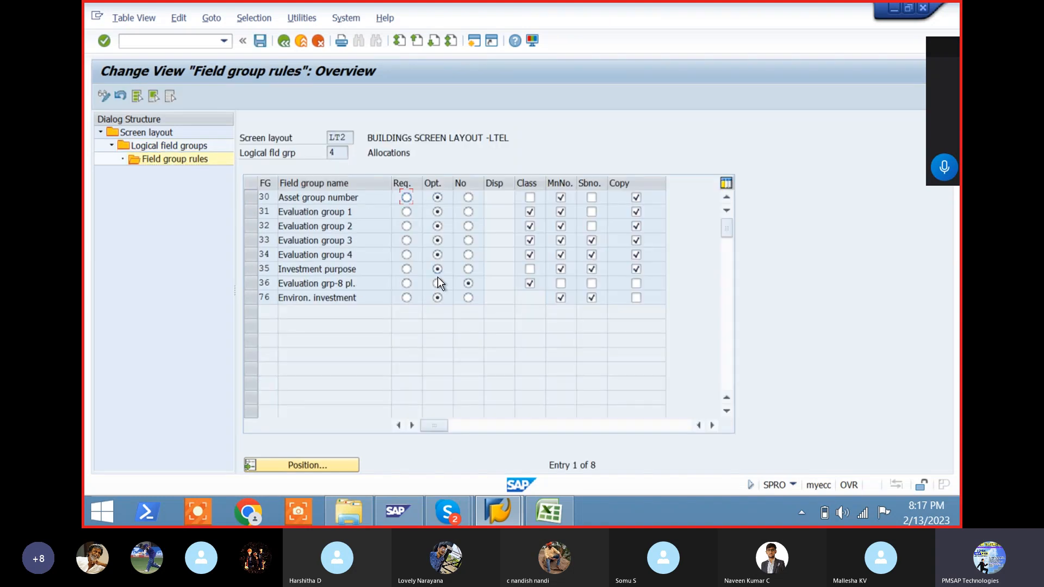
left_click(437, 284)
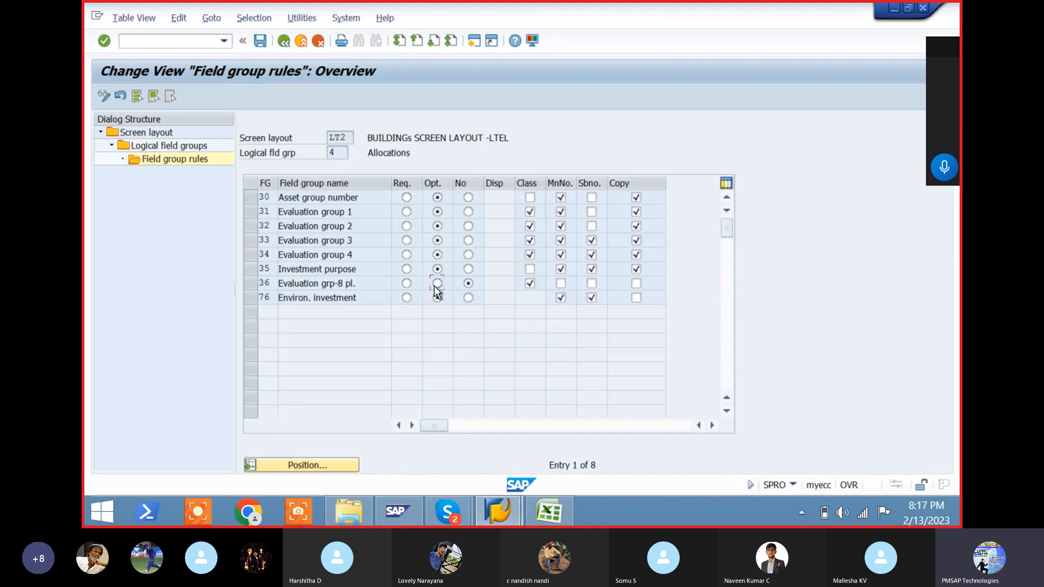
- Allow class-level maintenance for Asset group number and Investment purpose, and main number maintenance for Evaluation grp-8 pl
left_click(530, 199)
key("Down")
key("Down")
key("Down")
key("Down")
key("Down")
key("space")
key("Right")
key("Down")
key("space")
- Allow subnumber maintenance for Evaluation grp-8 pl., Evaluation group 2, Evaluation group 1 and Asset group number
key("Right")
key("space")
key("Up")
key("Up")
key("Up")
key("Up")
key("space")
key("Up")
key("space")
key("Up")
key("space")
- Enable copying for Evaluation grp-8 pl. and Environ. investment, and save the Allocations rules
key("Right")
key("Down")
key("Down")
key("Down")
key("Down")
key("Down")
key("Down")
key("space")
key("Down")
key("space")
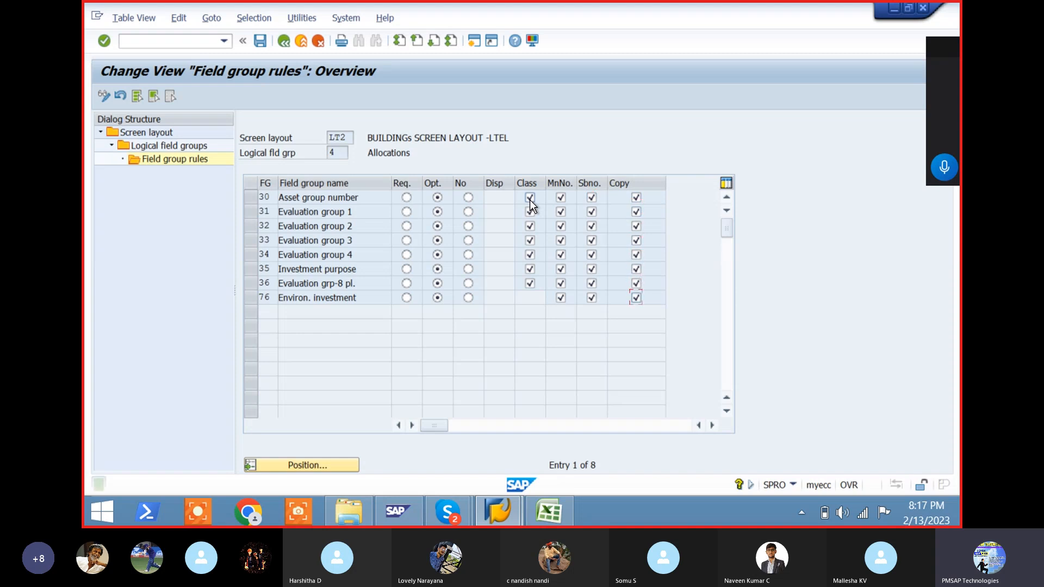
key("ctrl+s")
key("F3")
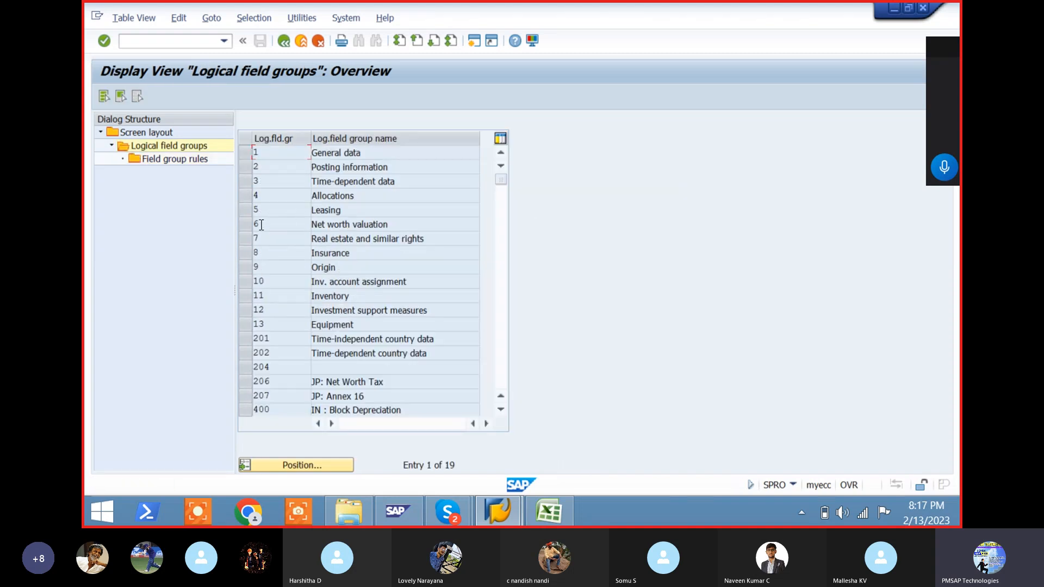
- Open the General data field group rules for the plant and machineries screen layout LT3
key("F3")
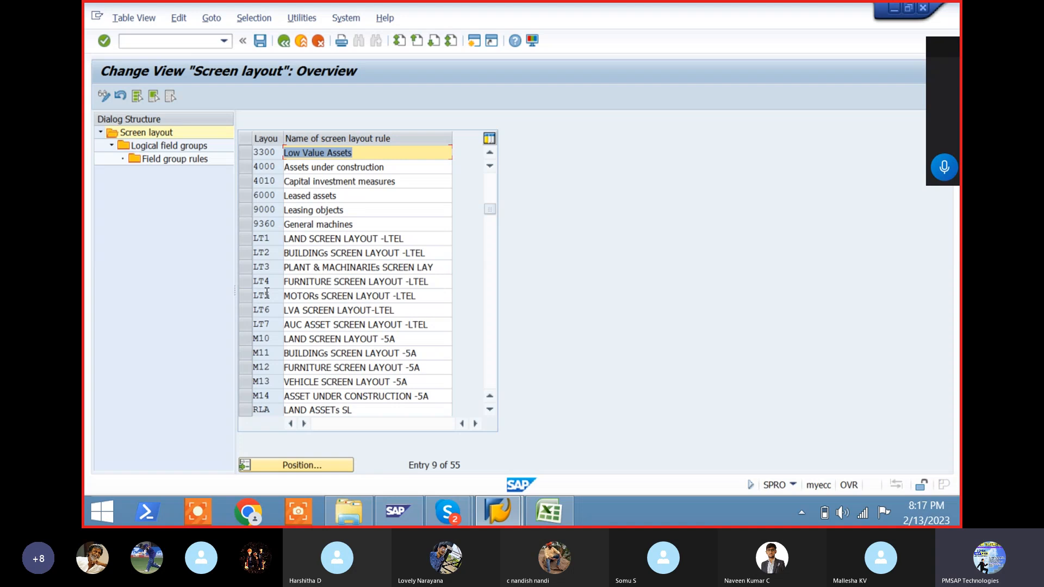
left_click(245, 268)
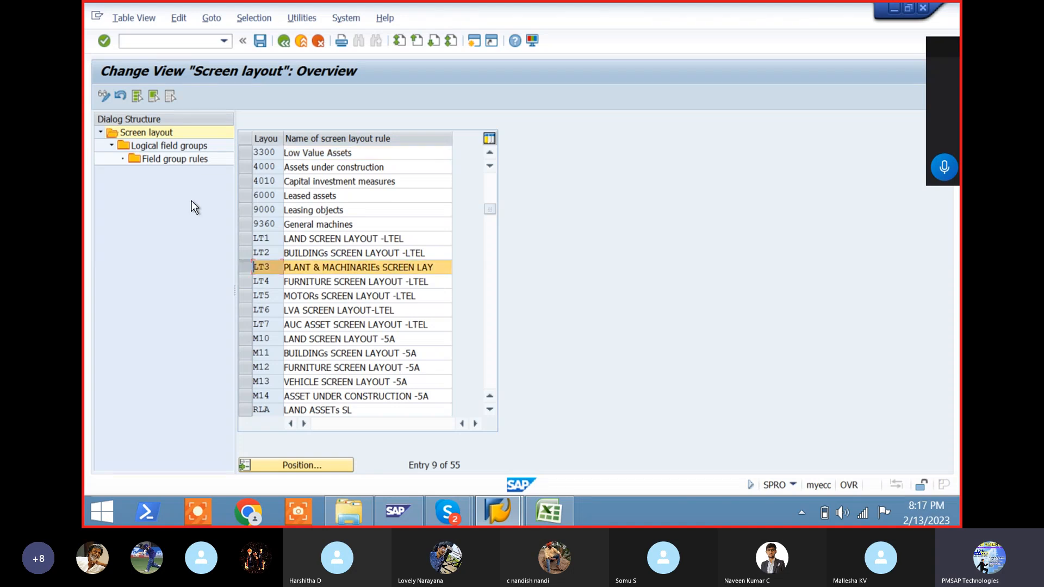
double_click(162, 147)
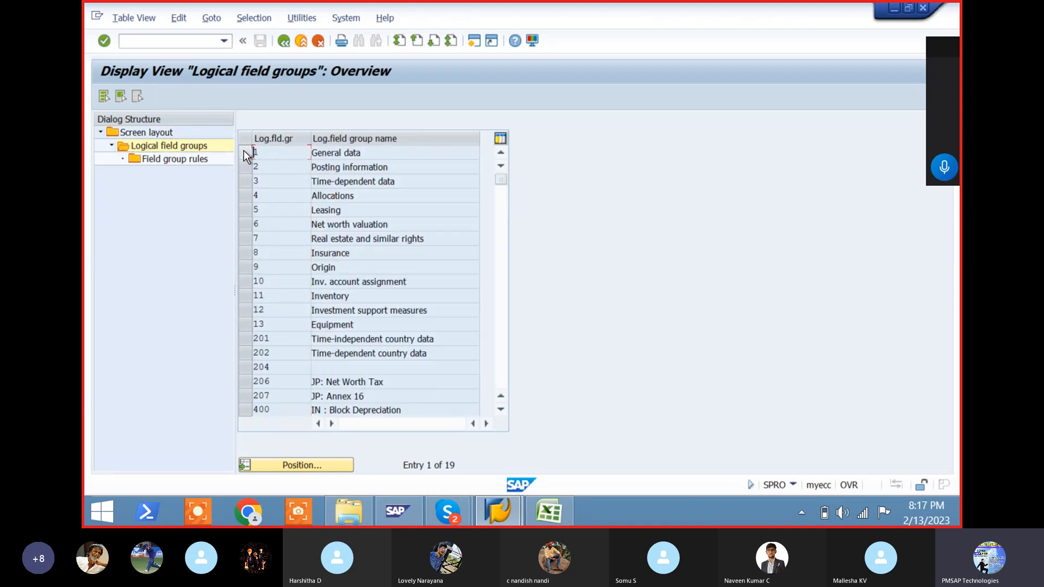
left_click(245, 153)
double_click(193, 159)
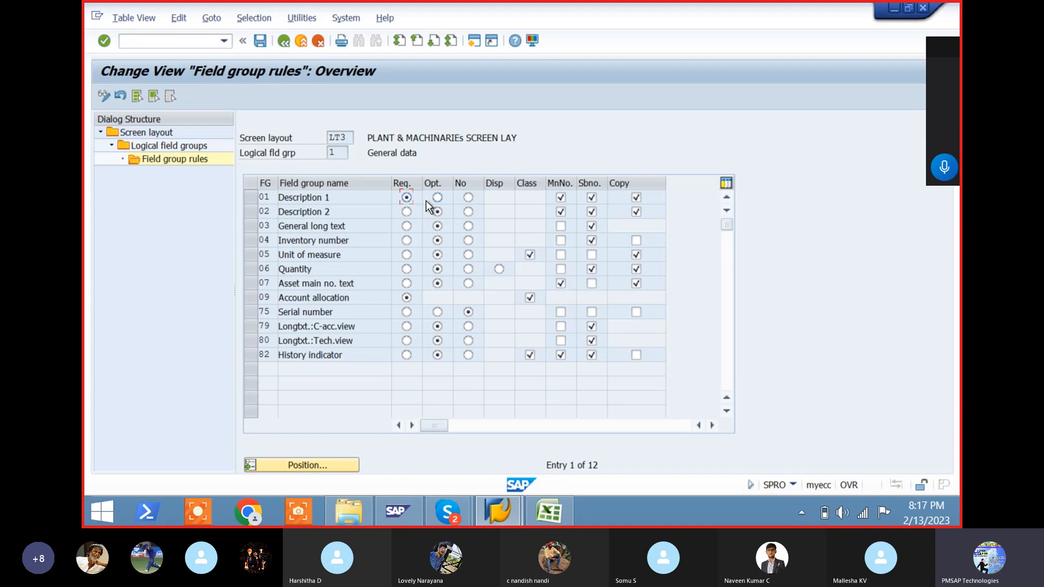
- Make Unit of measure required and Serial number optional, and allow main number maintenance for all General data fields still lacking it
left_click(408, 255)
left_click(436, 311)
left_click(560, 326)
key("space")
key("Up")
key("Up")
key("space")
key("Up")
key("space")
key("Up")
key("space")
key("Up")
key("space")
- Allow subnumber maintenance for Unit of measure, Asset main no. text and Serial number in the General data rules
key("Right")
key("Down")
key("Down")
key("space")
key("Down")
key("Down")
key("space")
key("Down")
key("space")
- Enable copying for Serial number, History indicator and Inventory number, and return to the logical field groups
key("Right")
key("space")
key("Down")
key("Down")
key("Down")
key("space")
key("Up")
key("Up")
key("Up")
key("Up")
key("Up")
key("Up")
key("Up")
key("space")
key("F3")
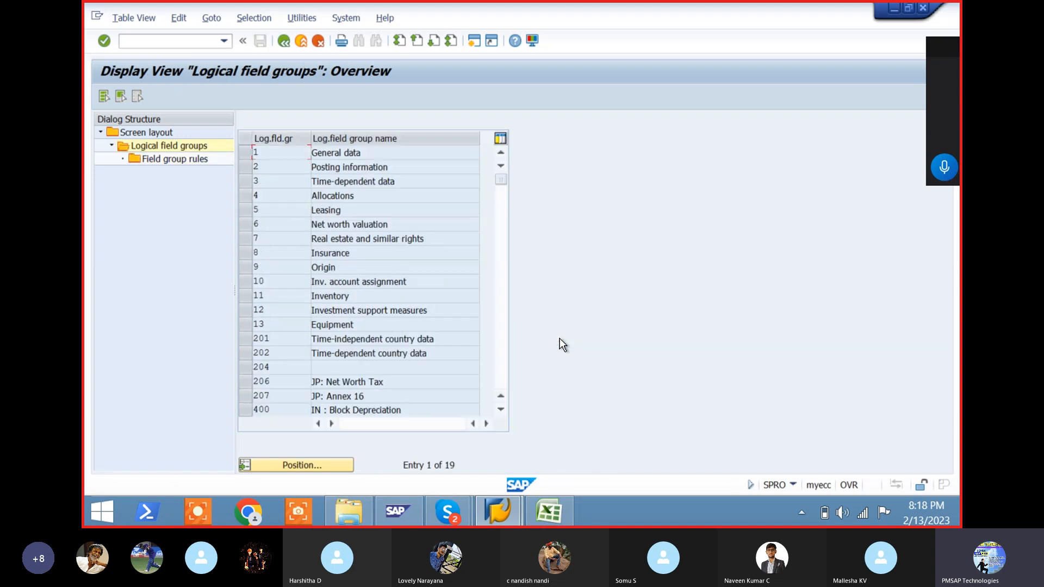
- Open the Posting information field group rules for layout LT3 and make Purchase order date optional
left_click(247, 166)
double_click(187, 158)
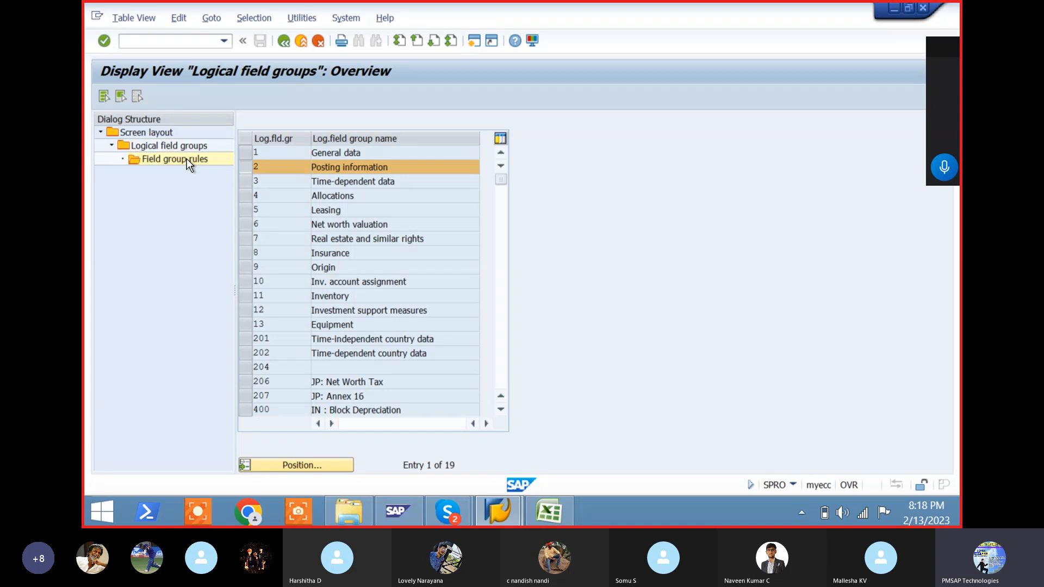
left_click(438, 254)
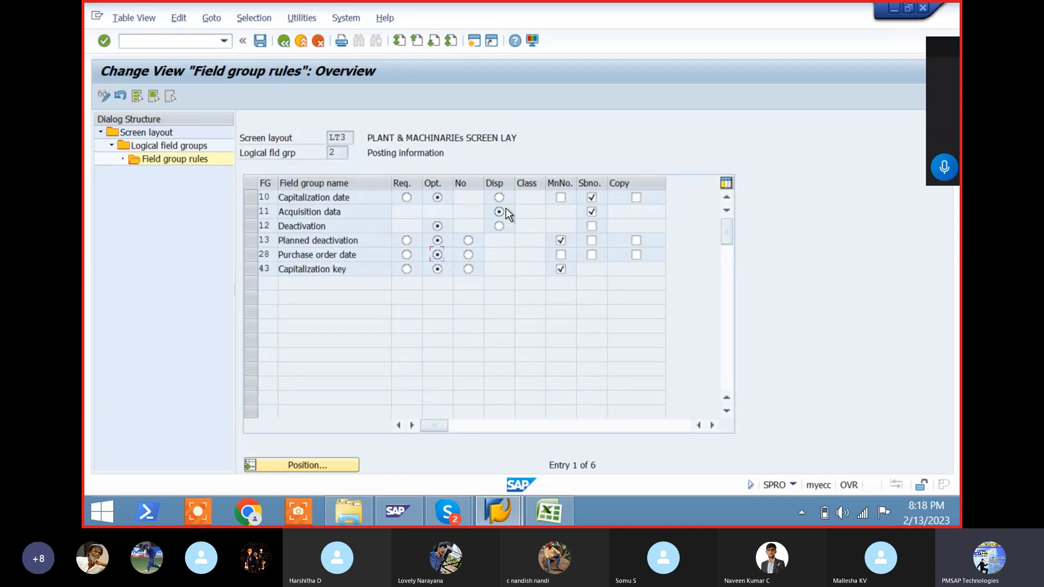
- Allow Capitalization date and Purchase order date on main numbers, and Deactivation on subnumbers
left_click(561, 197)
left_click(562, 254)
left_click(591, 226)
- Enable copying for Capitalization date, Planned deactivation and Purchase order date, and save the Posting information rules
left_click(636, 197)
key("Down")
key("space")
key("Down")
key("space")
key("ctrl+s")
key("F3")
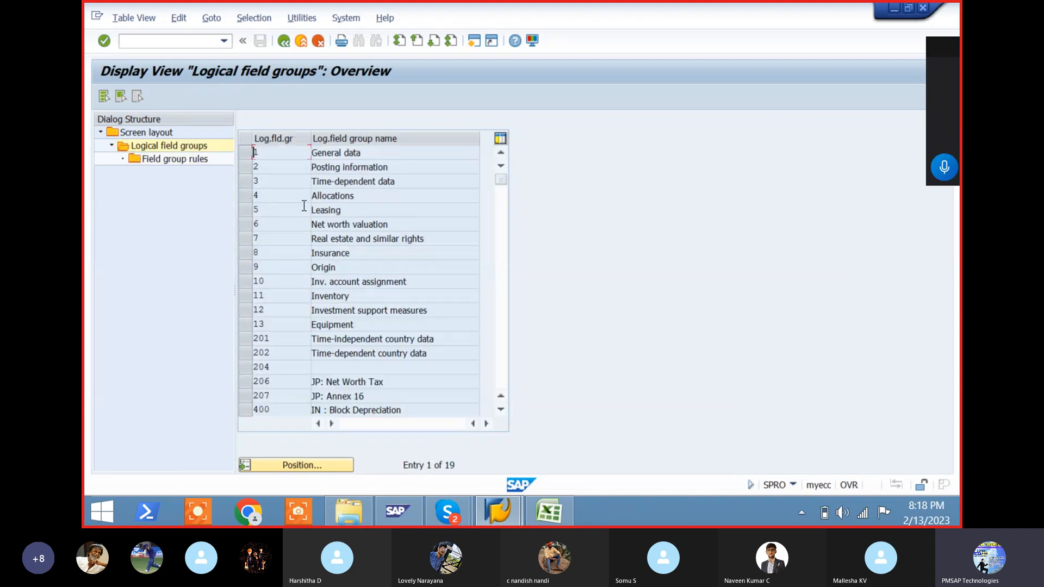
- Open the field group rules of the Time-dependent data logical field group for layout LT3
left_click(246, 183)
double_click(184, 161)
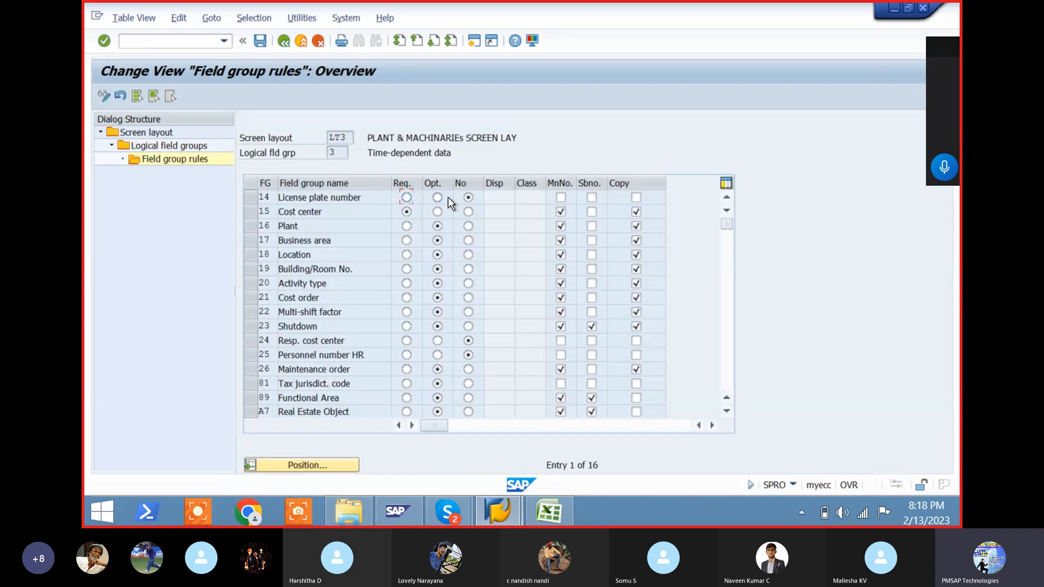
- Make License plate number, Cost center, Resp. cost center and Personnel number HR optional, and allow the unset Time-dependent data fields on main numbers
left_click(437, 198)
left_click(437, 340)
left_click(561, 341)
left_click(560, 197)
key("space")
key("Down")
key("Down")
key("space")
- Allow all Time-dependent data fields on subnumbers, from License plate number through Real Estate Object
key("Right")
key("space")
key("Up")
key("space")
key("Up")
key("space")
key("Up")
key("space")
key("Up")
key("space")
key("space")
key("Up")
key("space")
key("Up")
key("space")
key("Up")
key("space")
key("Up")
key("space")
key("Up")
key("space")
key("Up")
key("space")
key("Up")
key("space")
key("Up")
key("space")
key("Up")
key("space")
- Enable copying for License plate number, Resp. cost center, Personnel number HR, Tax jurisdict. code, Functional Area and Real Estate Object, and save the Time-dependent data rules
key("Right")
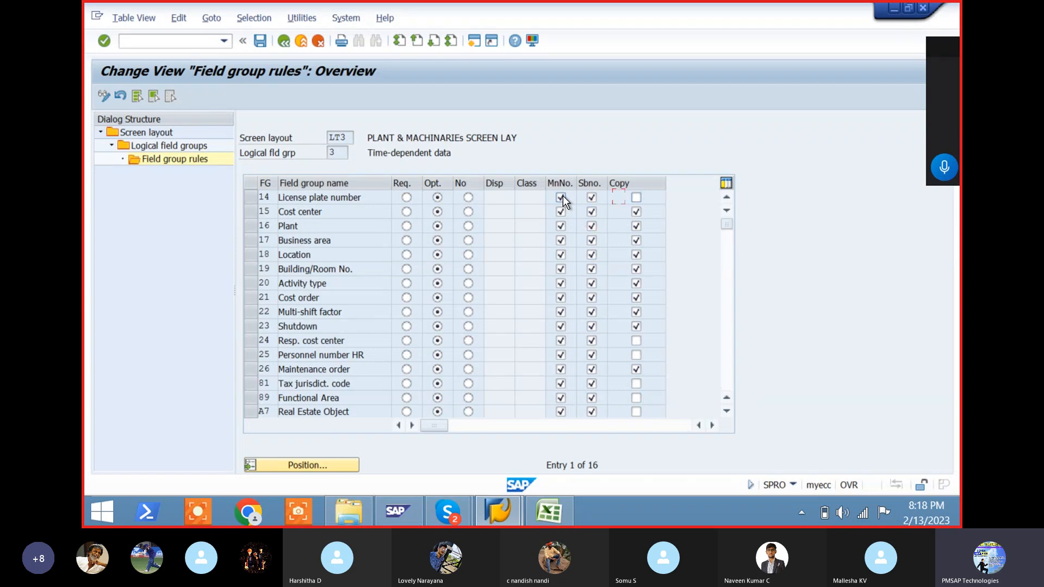
key("space")
key("Down")
key("Down")
key("Down")
key("Down")
key("Down")
key("Down")
key("Down")
key("Down")
key("Down")
key("Down")
key("space")
key("Down")
key("space")
key("Down")
key("Down")
key("Down")
key("Up")
key("space")
key("Down")
key("space")
key("Down")
key("space")
key("Page_Down")
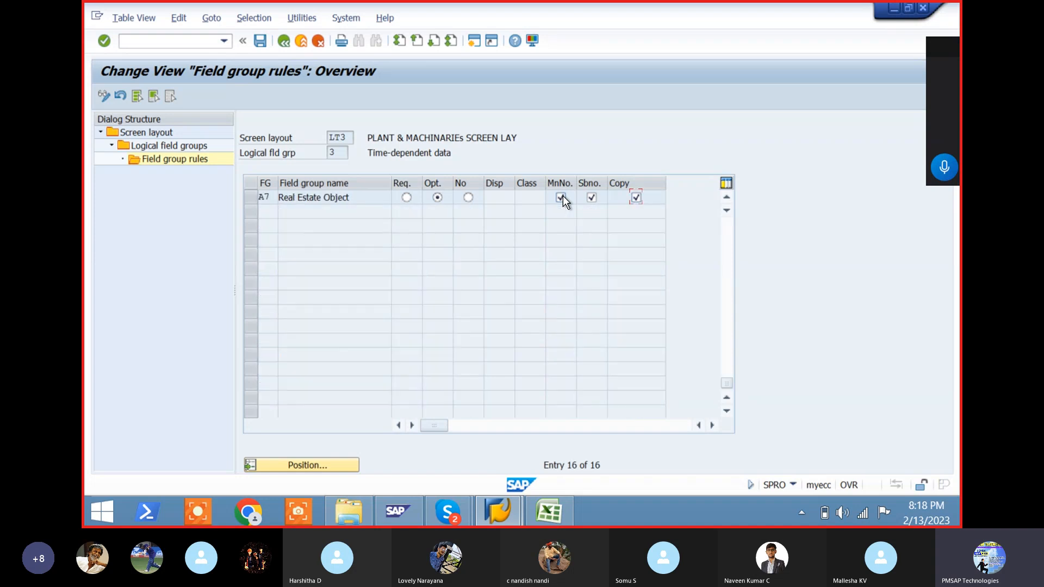
key("ctrl+s")
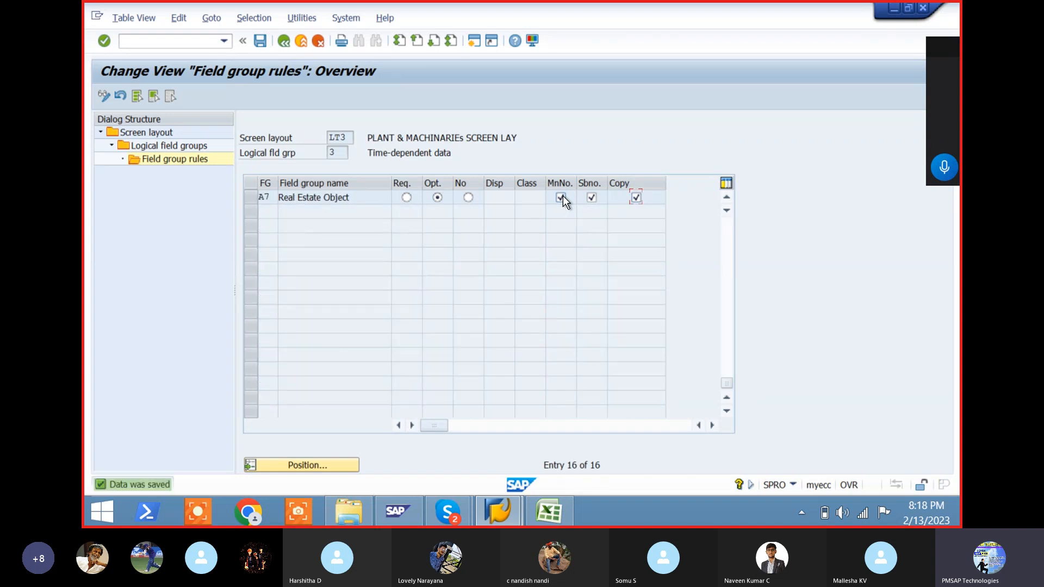
key("F3")
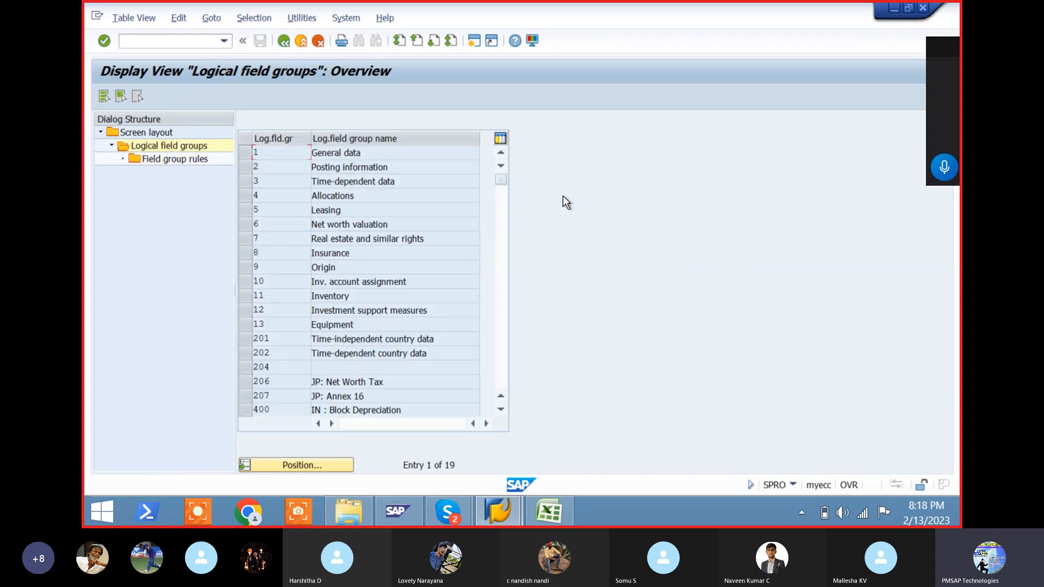
- Open the Allocations field group rules for layout LT3 and make Evaluation grp-8 pl. and Environ. investment optional
left_click(244, 197)
double_click(176, 161)
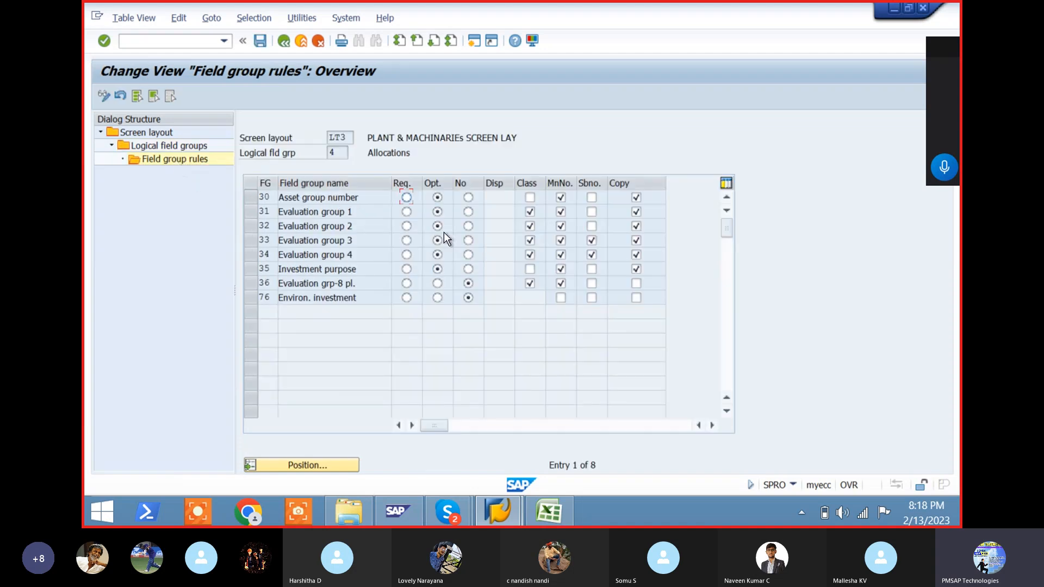
left_click(438, 284)
left_click(438, 297)
- Allow Asset group number and Investment purpose at asset class level, and allow the remaining unset Allocations fields on subnumbers
left_click(529, 198)
left_click(530, 269)
key("space")
key("Up")
key("space")
key("Up")
key("Up")
key("Up")
key("space")
key("Up")
key("space")
key("Up")
key("space")
- Enable copying for Evaluation grp-8 pl. and Environ. investment, and save the Allocations rules
key("Tab")
key("Down")
key("Down")
key("Down")
key("Down")
key("Down")
key("Down")
key("space")
key("Down")
key("space")
key("ctrl+s")
key("F3")
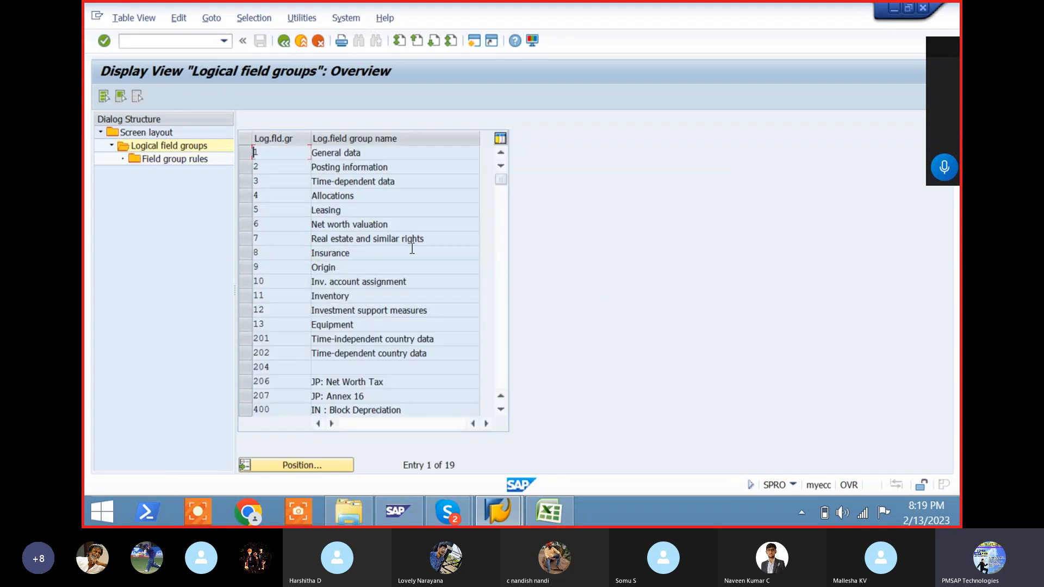
- Open the General data field group rules for the furniture screen layout LT4
key("F3")
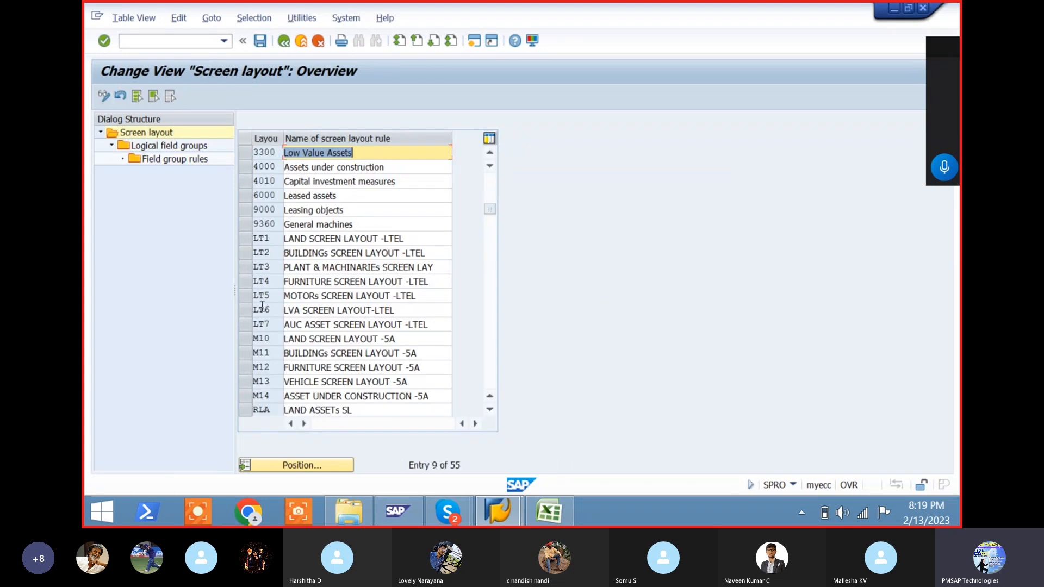
left_click(246, 283)
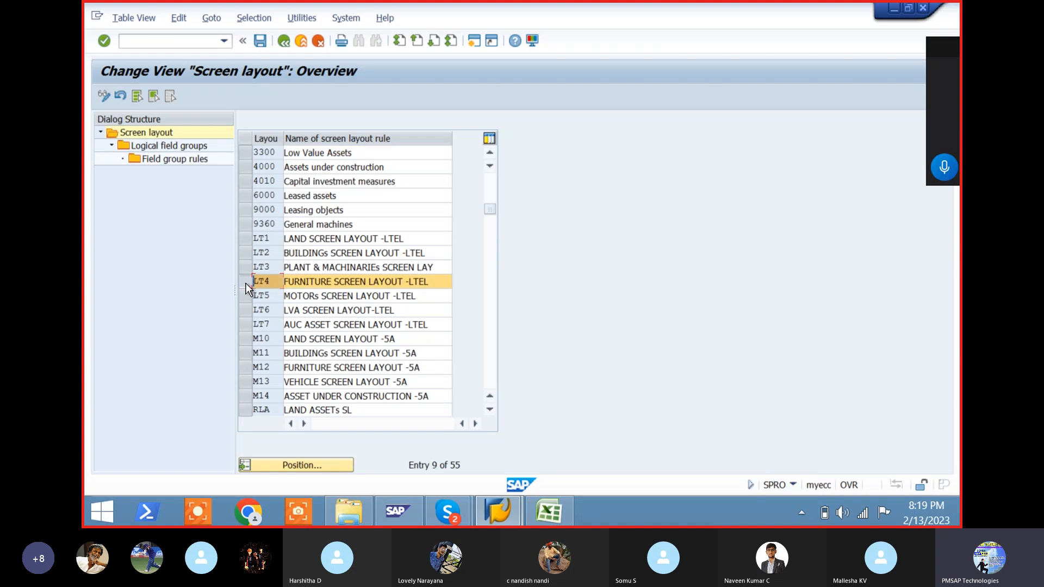
double_click(162, 148)
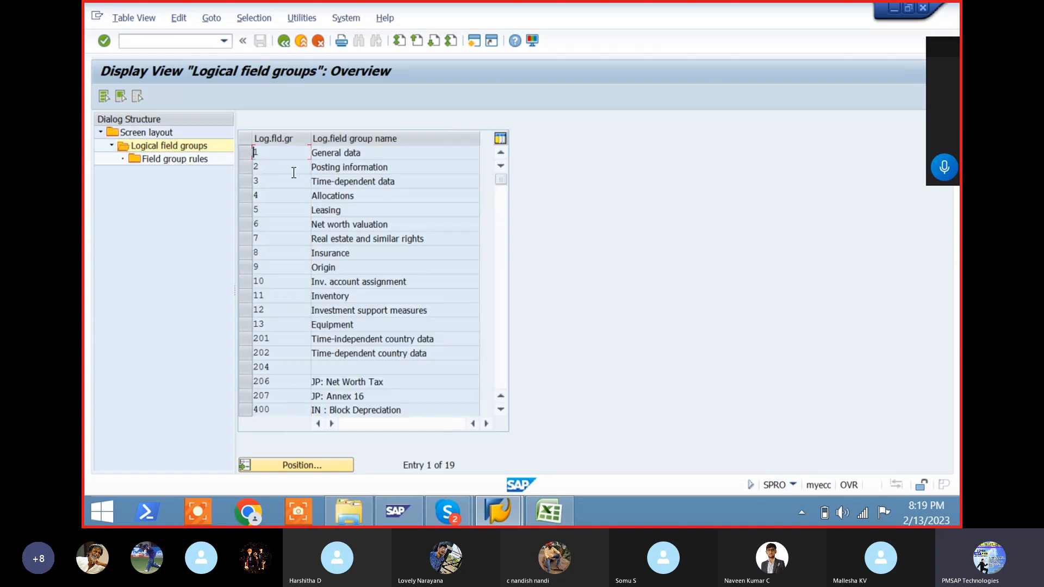
left_click(246, 153)
left_click(189, 161)
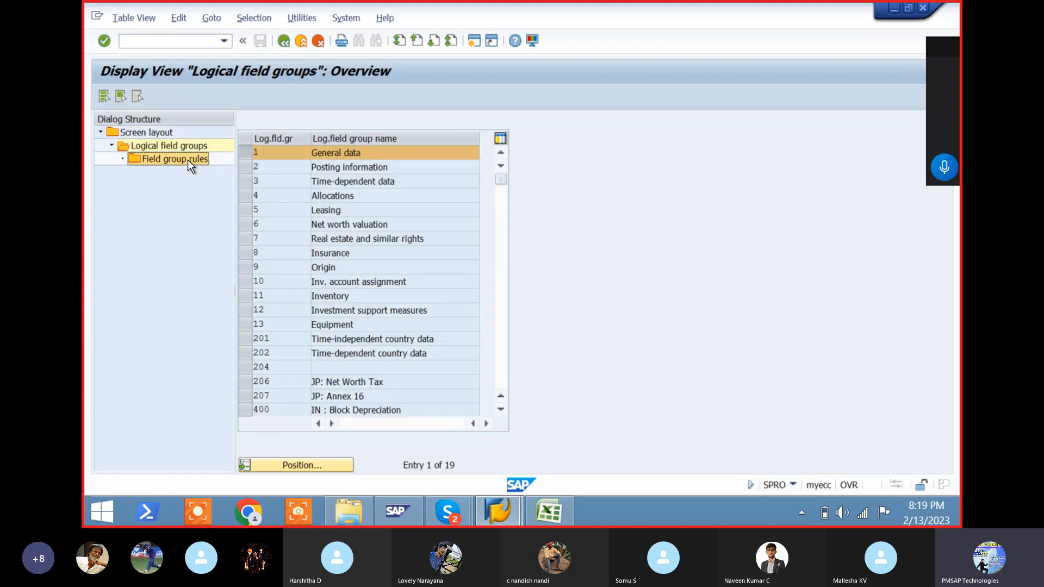
double_click(187, 160)
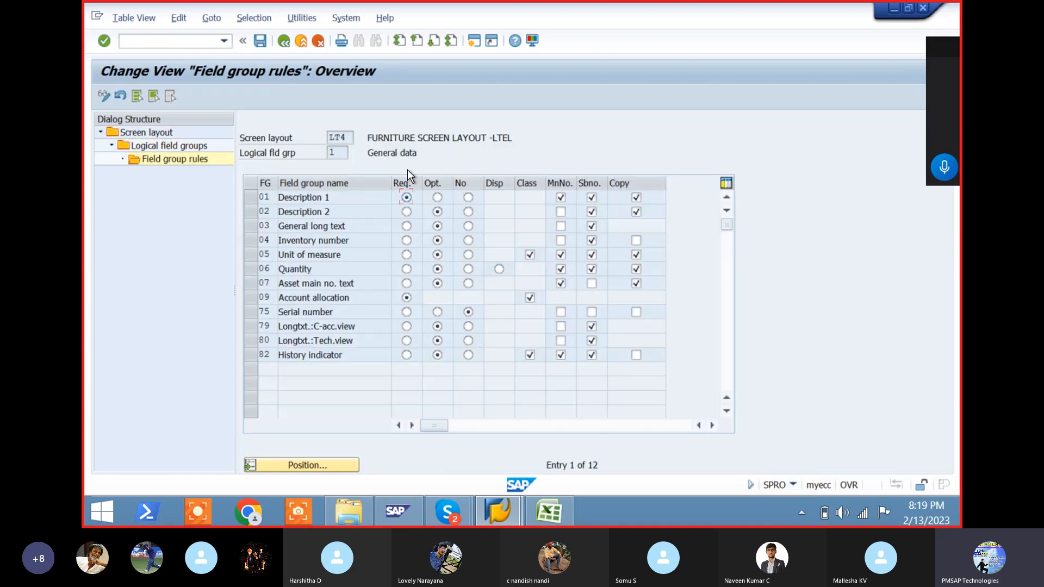
- Make Unit of measure required, and keep Quantity and Serial number optional in the LT4 General data rules
left_click(407, 269)
left_click(438, 269)
left_click(439, 312)
- Allow Description 2, General long text, Inventory number, Serial number and the two long text views on main numbers
key("Down")
key("space")
key("Down")
key("Down")
key("Down")
key("Down")
key("space")
key("Down")
key("space")
key("Down")
key("space")
- Allow Serial number and Asset main no. text on subnumbers
key("Up")
key("Right")
key("Up")
key("space")
key("Up")
key("space")
- Enable copying for Inventory number, Serial number and History indicator, and save the LT4 General data rules
key("Right")
key("Up")
key("Up")
key("Up")
key("space")
key("Down")
key("Down")
key("Down")
key("Down")
key("Down")
key("space")
key("Down")
key("Down")
key("Down")
key("space")
key("ctrl+s")
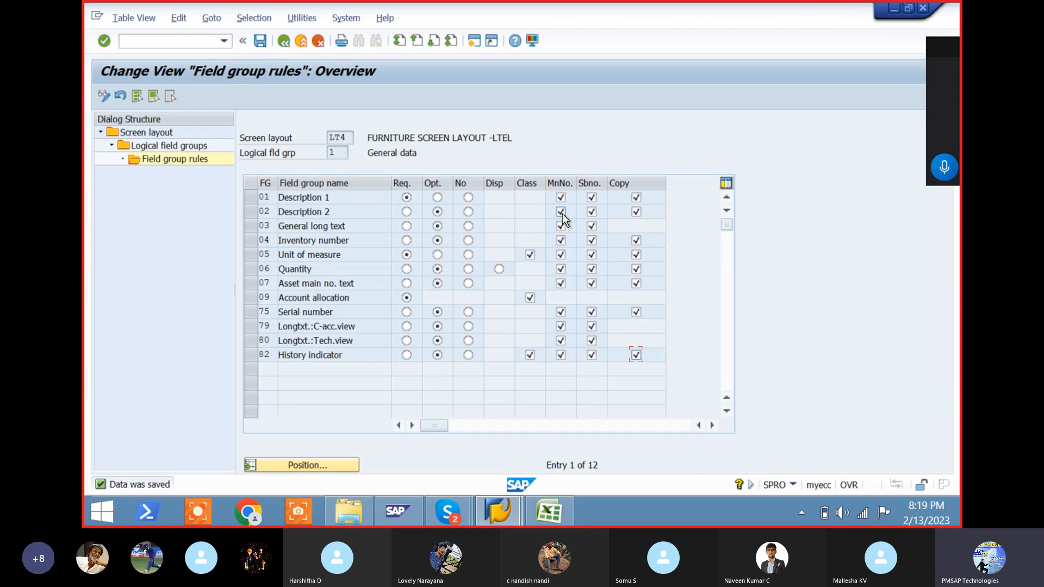
key("F3")
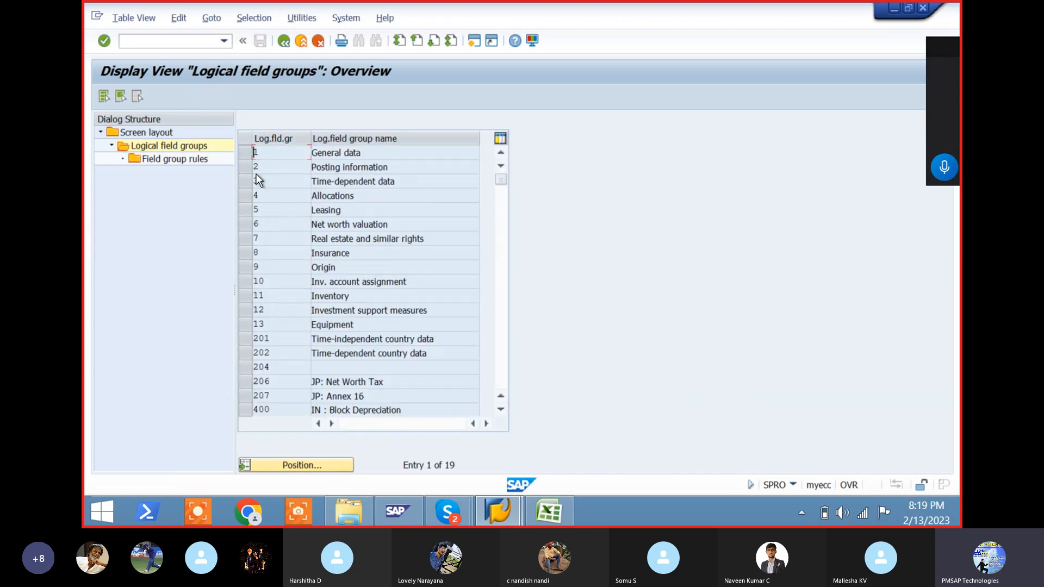
- Open the Posting information field group rules for layout LT4 and allow Capitalization date on main numbers
left_click(247, 168)
left_click(190, 161)
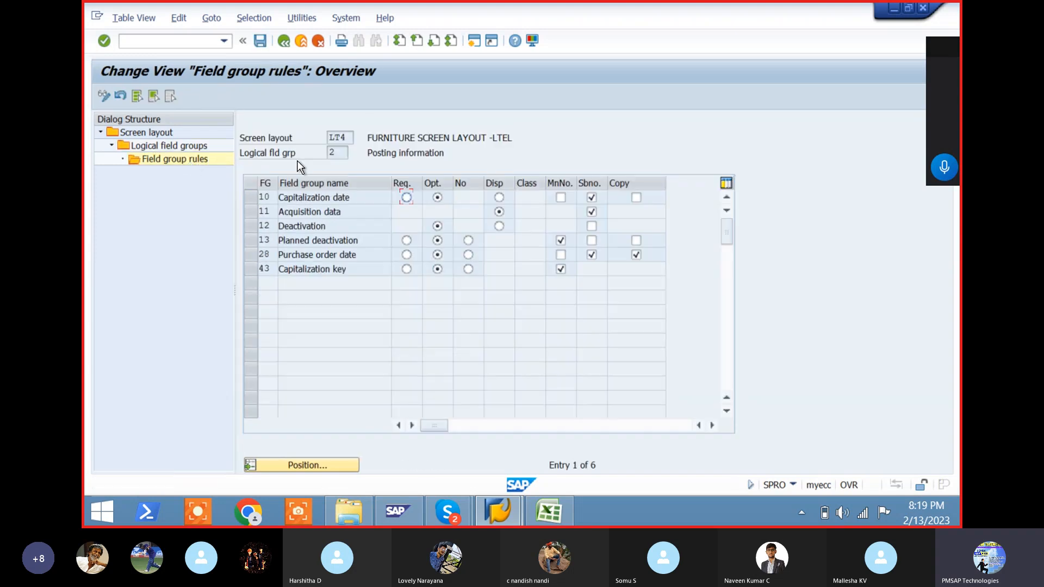
left_click(561, 199)
- Allow Planned deactivation and Deactivation on subnumbers in the LT4 Posting information rules
key("Right")
key("Up")
key("space")
key("Down")
key("space")
- Enable copying for Planned deactivation and Capitalization date, and save the LT4 Posting information rules
key("Right")
key("space")
key("Up")
key("Up")
key("Up")
key("space")
key("ctrl+s")
key("F3")
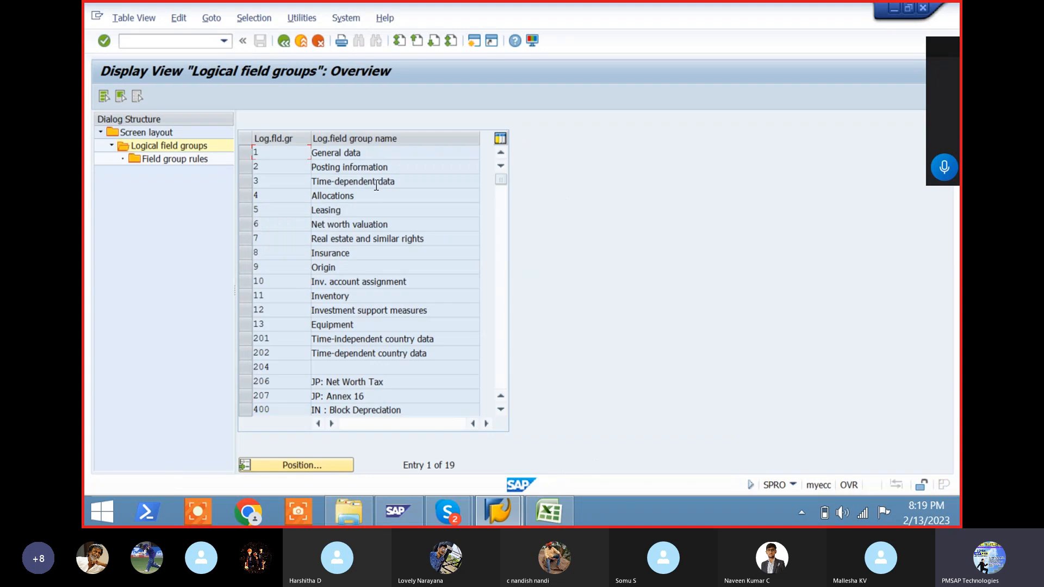
- Open the field group rules of the Time-dependent data logical field group for layout LT4
left_click(240, 181)
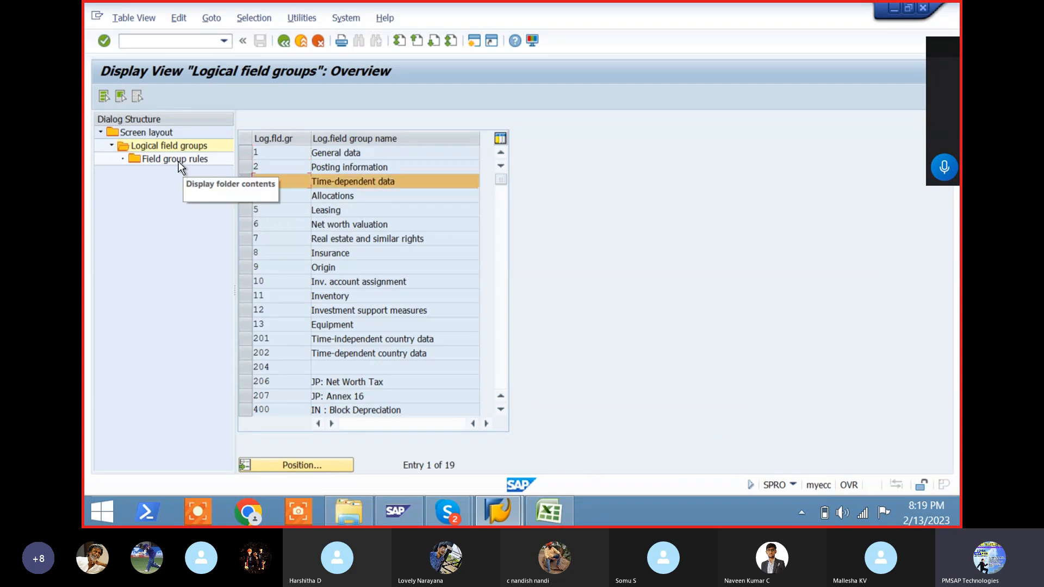
double_click(182, 163)
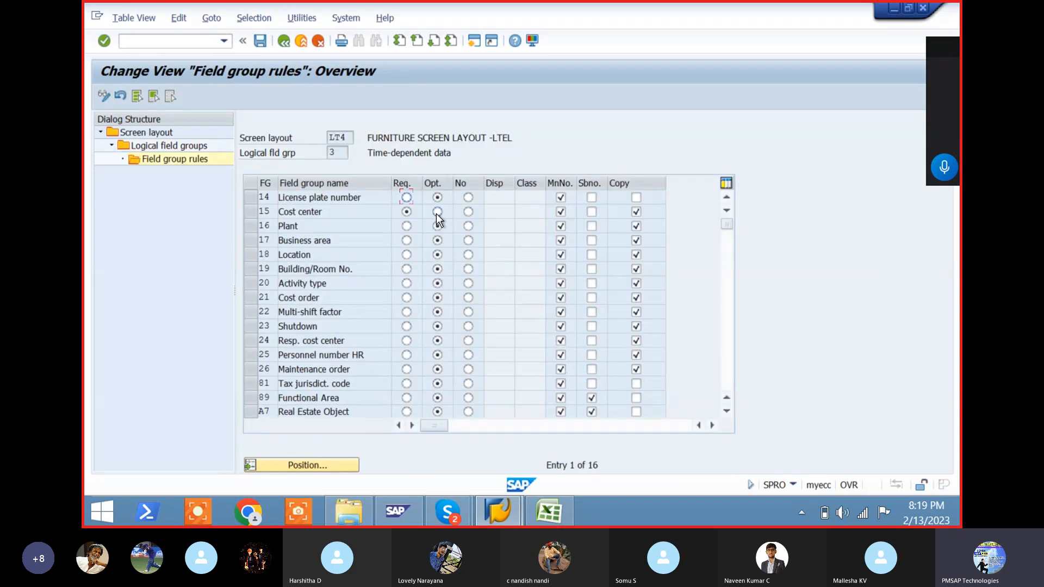
- Make Cost center optional, and allow License plate number on subnumbers with copying enabled in the LT4 Time-dependent data rules
left_click(586, 199)
key("space")
key("Tab")
key("space")
key("Left")
- Allow every LT4 field group from Cost center through Tax jurisdict. code to be maintained on subnumbers
key("Down")
key("space")
key("Down")
key("space")
key("Down")
key("space")
key("Down")
key("space")
key("Down")
key("space")
key("Down")
key("space")
key("Down")
key("space")
key("Down")
key("space")
key("Down")
key("space")
key("Down")
key("space")
key("Down")
key("space")
key("Down")
key("space")
key("Down")
key("space")
- Enable copying for Tax jurisdict. code, Functional Area and Real Estate Object in LT4, and return to the logical field groups
key("Tab")
key("space")
key("Down")
key("space")
key("Down")
key("space")
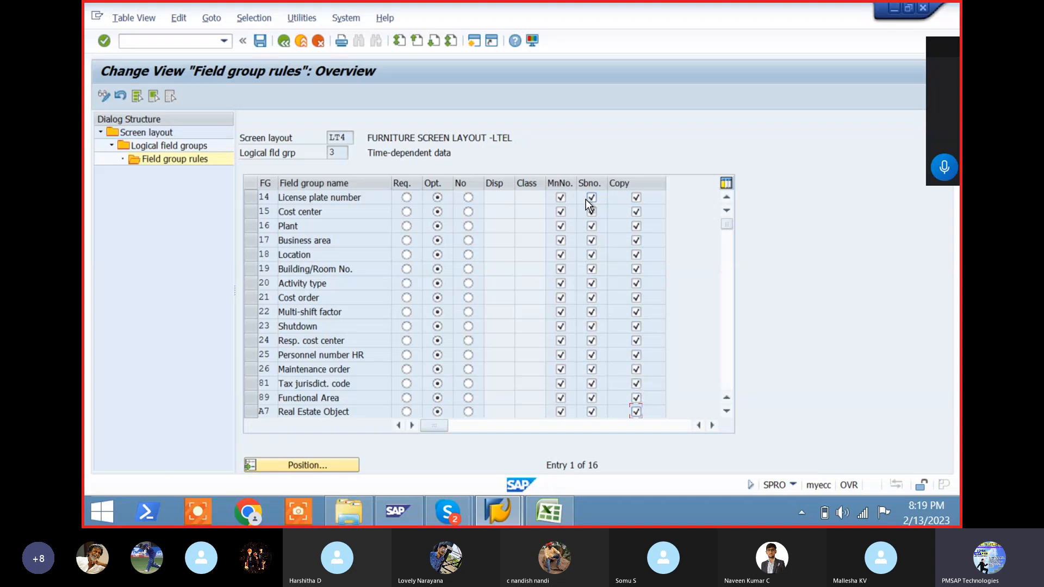
key("Page_Down")
key("Page_Up")
key("F3")
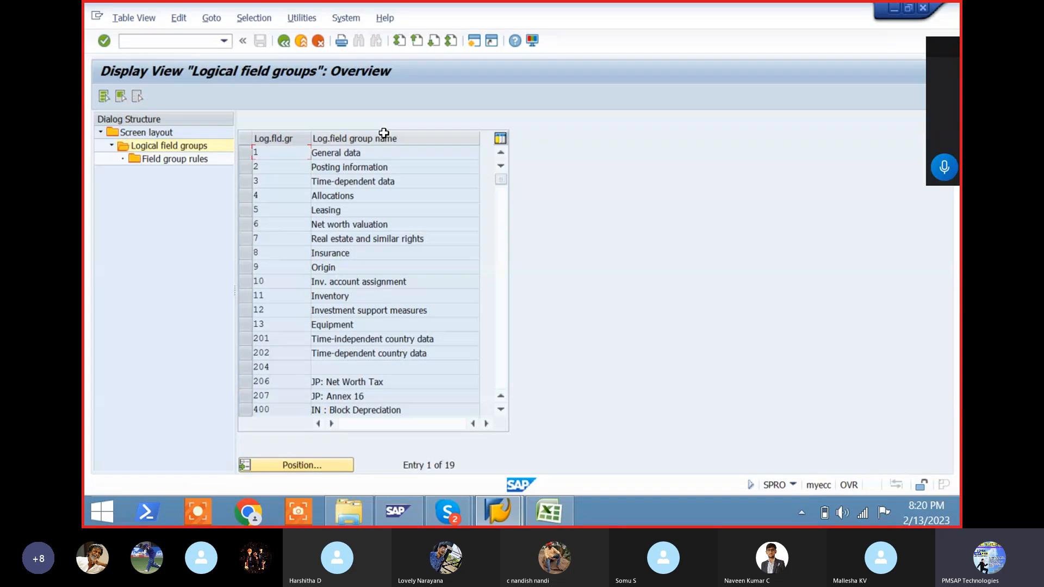
- Open the Allocations field group rules for layout LT4 and set the class level for Asset group number and Investment purpose
left_click(245, 198)
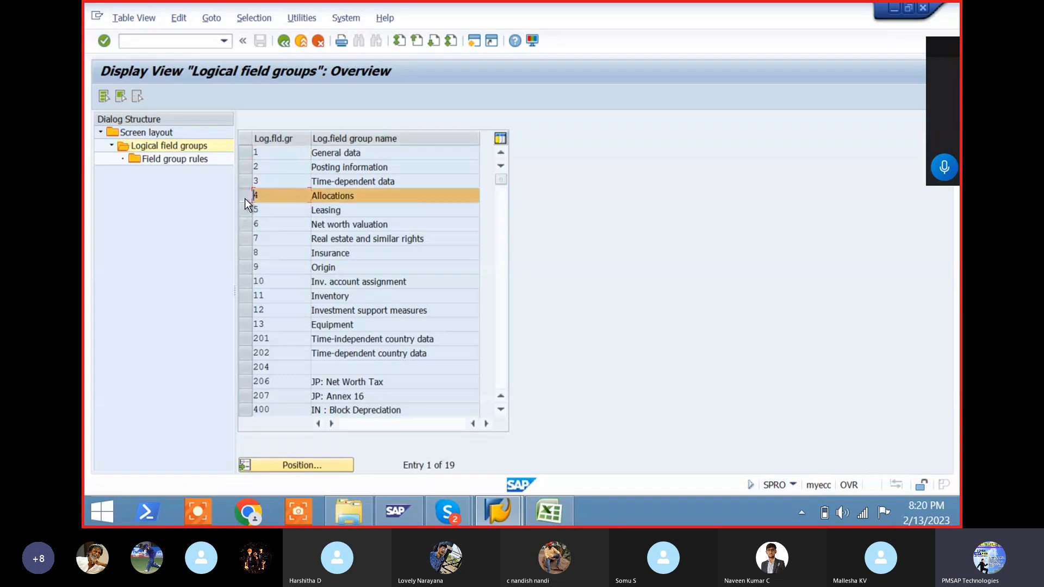
left_click(178, 160)
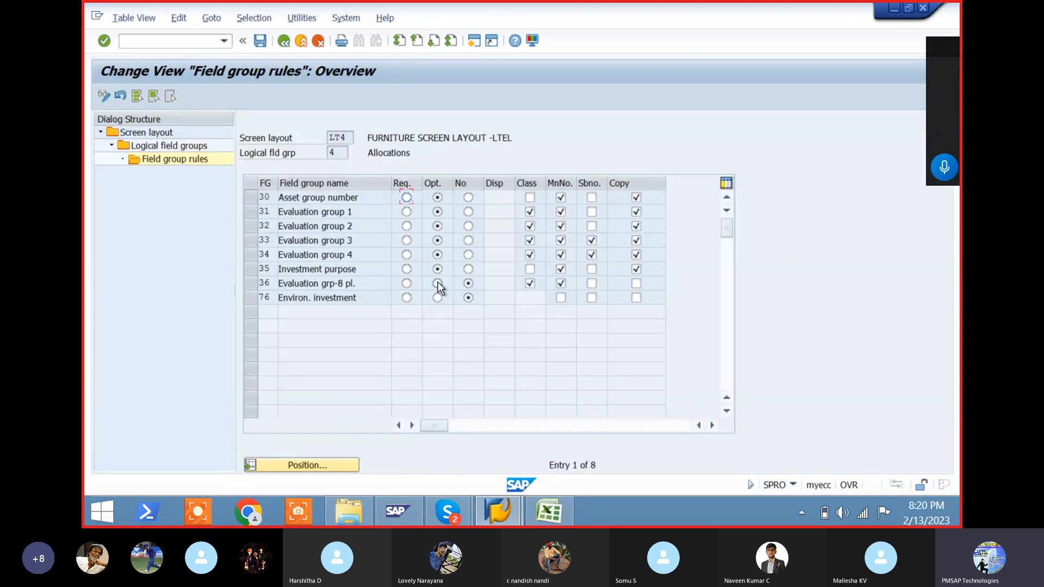
left_click(531, 198)
left_click(531, 268)
- Allow Environ. investment, Evaluation grp-8 pl., Investment purpose, Evaluation groups 1 and 2, and Asset group number on subnumbers in the LT4 Allocations rules
key("Right")
key("space")
key("Up")
key("space")
key("Up")
key("space")
key("Up")
key("Up")
key("Up")
key("space")
key("Up")
key("space")
key("Up")
key("space")
- Enable copying for Evaluation grp-8 pl. and Environ. investment in LT4, and return to the logical field groups
key("Right")
key("Down")
key("Down")
key("Down")
key("Down")
key("Down")
key("Down")
key("space")
key("Down")
key("space")
key("F3")
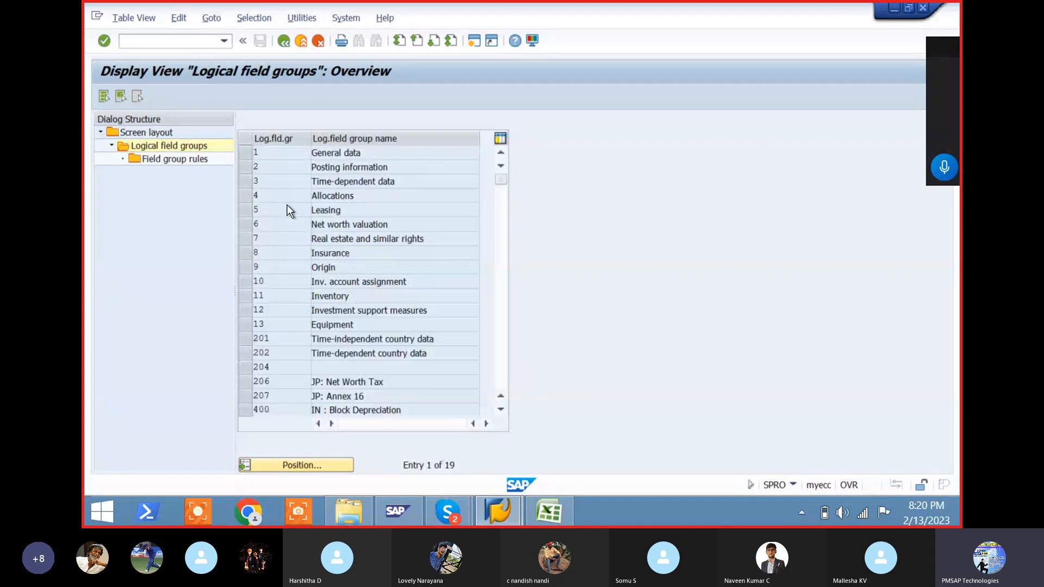
- Open the General data field group rules for motors layout LT5 and make Unit of measure required
key("F3")
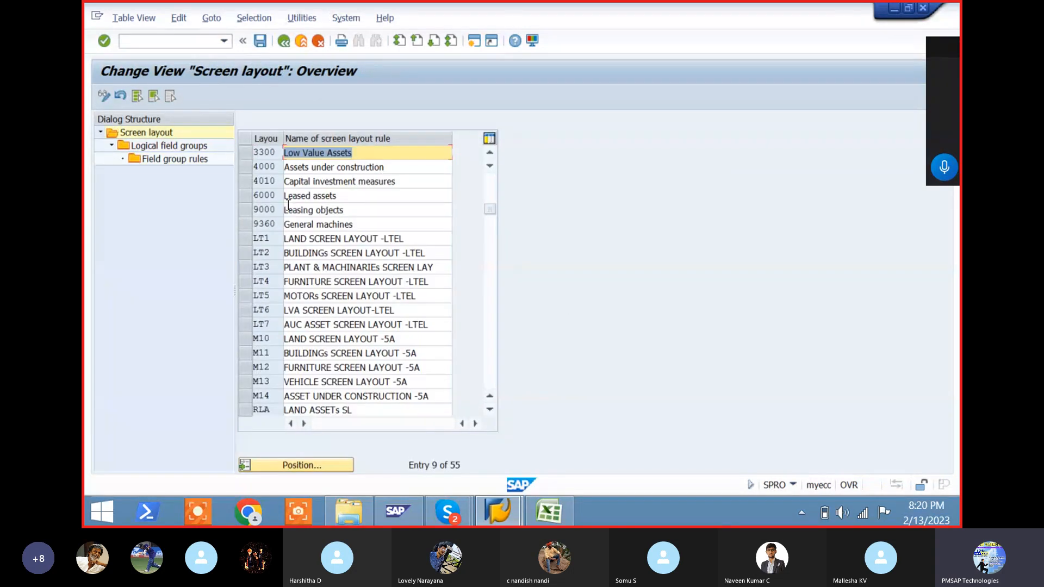
left_click(246, 296)
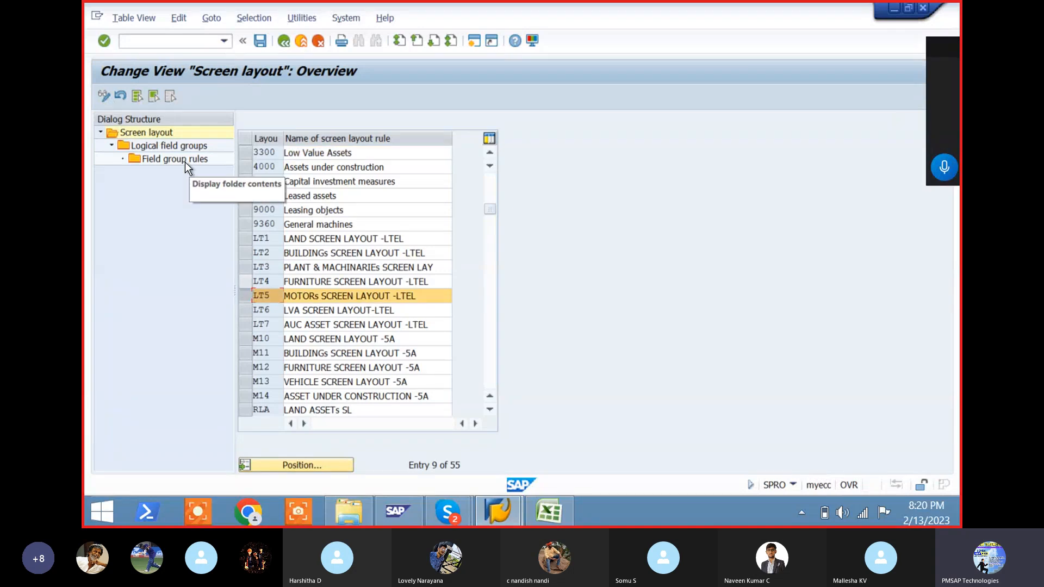
double_click(177, 149)
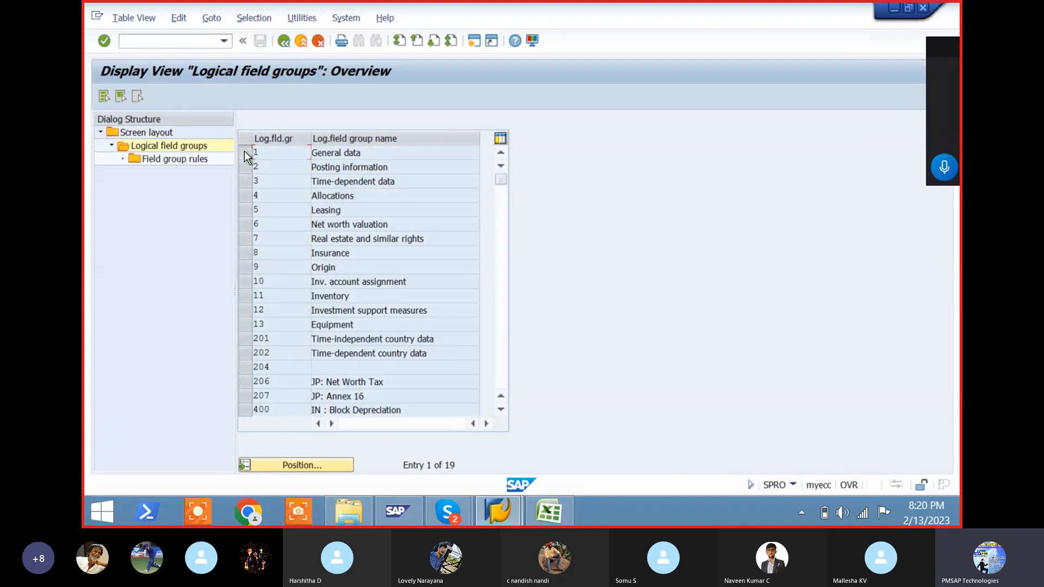
left_click(245, 152)
double_click(198, 159)
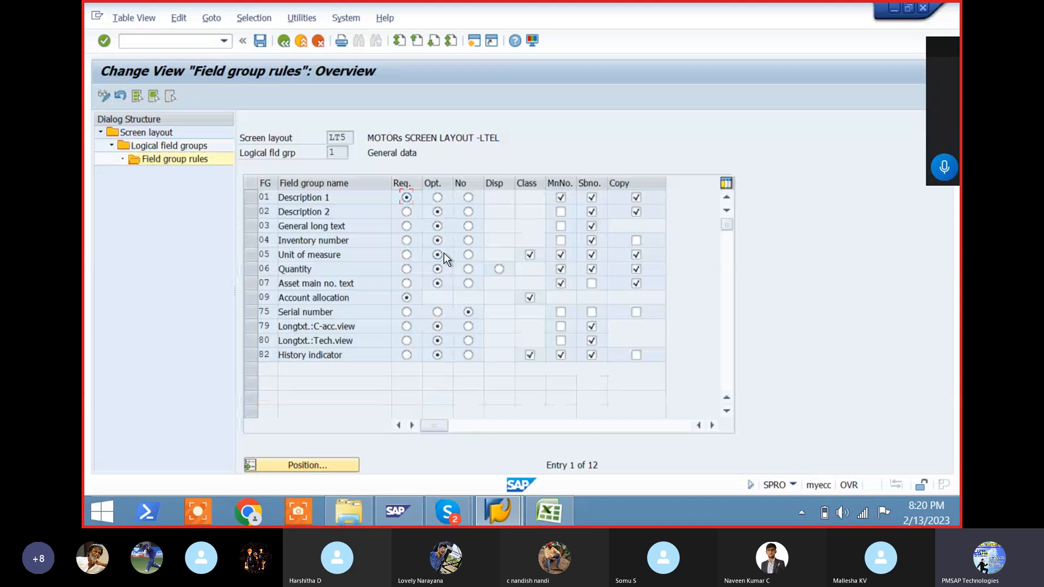
left_click(406, 255)
- Allow Description 2, General long text, Inventory number, Serial number and both Longtxt. views on main numbers in the LT5 General data rules
left_click(561, 212)
key("Down")
key("space")
key("Down")
key("space")
key("Down")
key("Down")
key("Down")
key("Down")
key("space")
key("Down")
key("space")
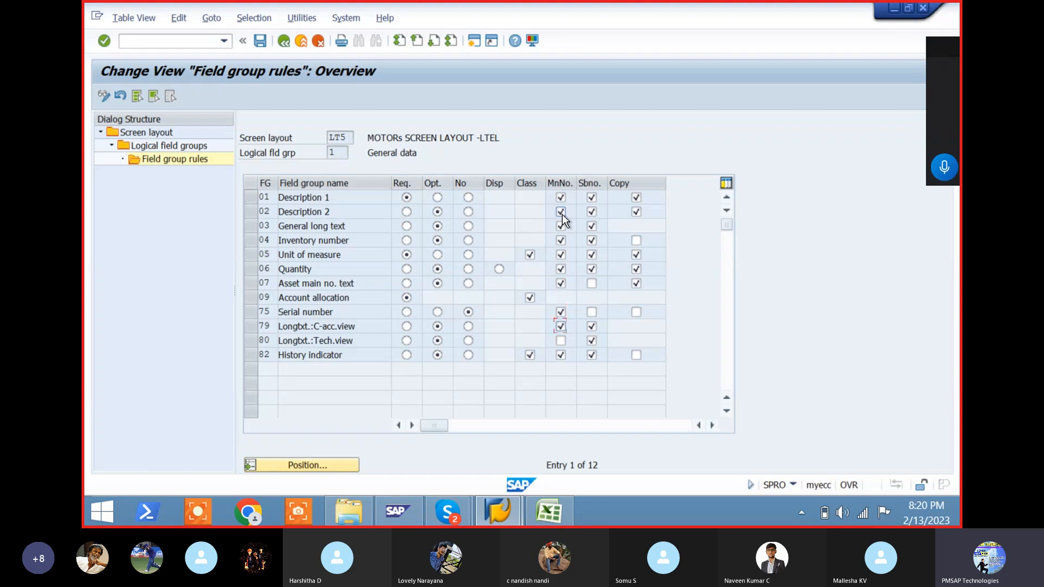
key("Down")
key("space")
- Allow Serial number and Asset main no. text on subnumbers in the LT5 General data rules
key("Right")
key("Up")
key("Up")
key("space")
key("Up")
key("space")
- Enable copying for Inventory number, Serial number and History indicator in the LT5 General data rules, and return to the logical field groups
key("Right")
key("Up")
key("Up")
key("Up")
key("space")
key("Down")
key("Down")
key("Down")
key("Down")
key("Down")
key("space")
key("Down")
key("Down")
key("Down")
key("space")
key("F3")
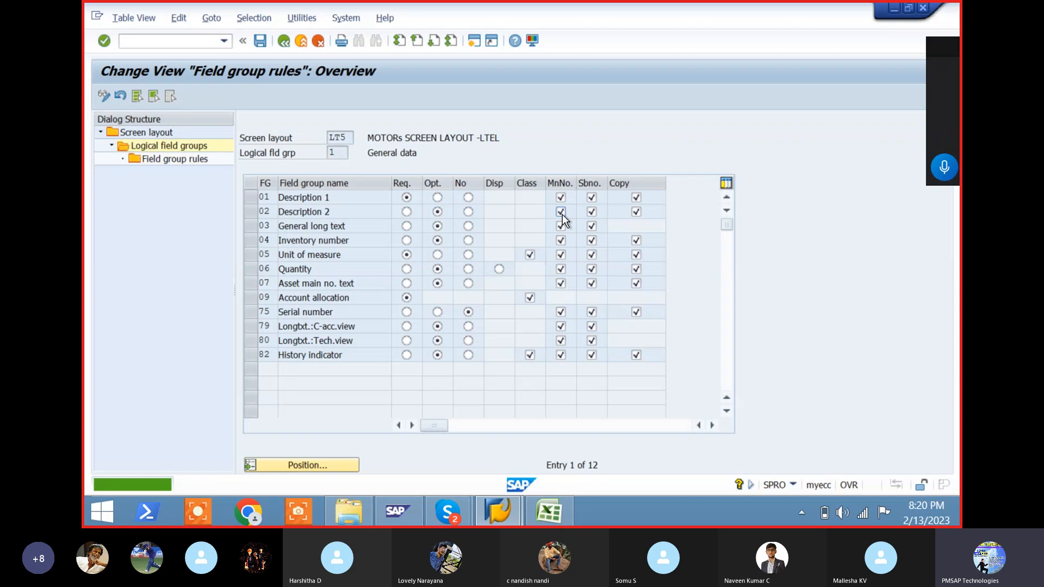
- Open the Posting information rules for layout LT5 and allow Capitalization date and Purchase order date on main numbers
left_click(251, 167)
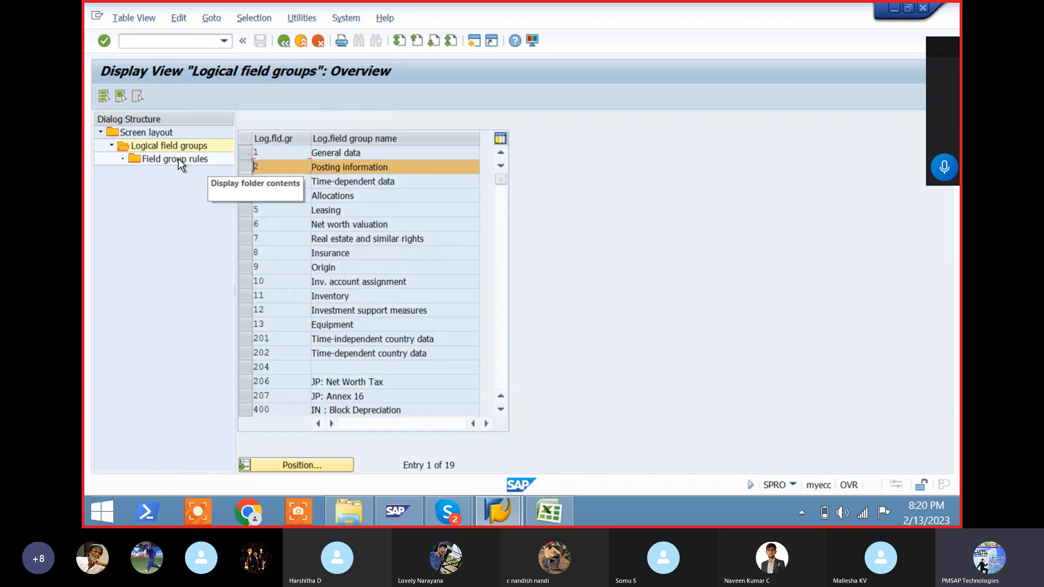
double_click(178, 158)
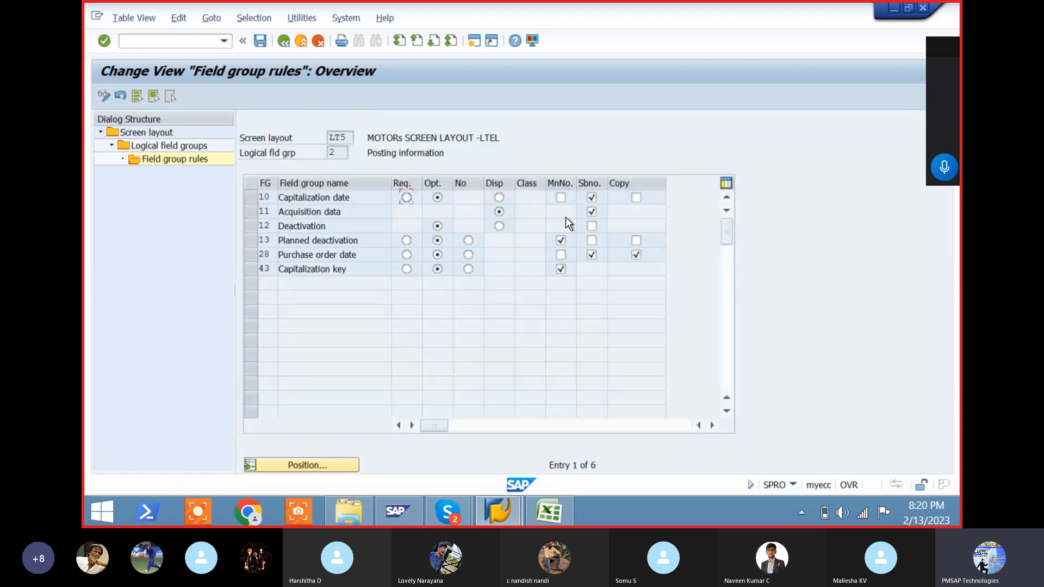
left_click(562, 199)
left_click(560, 254)
- Enable copying for Capitalization date and Planned deactivation, and save the LT5 Posting information rules
left_click(635, 198)
left_click(636, 240)
key("ctrl+s")
key("F3")
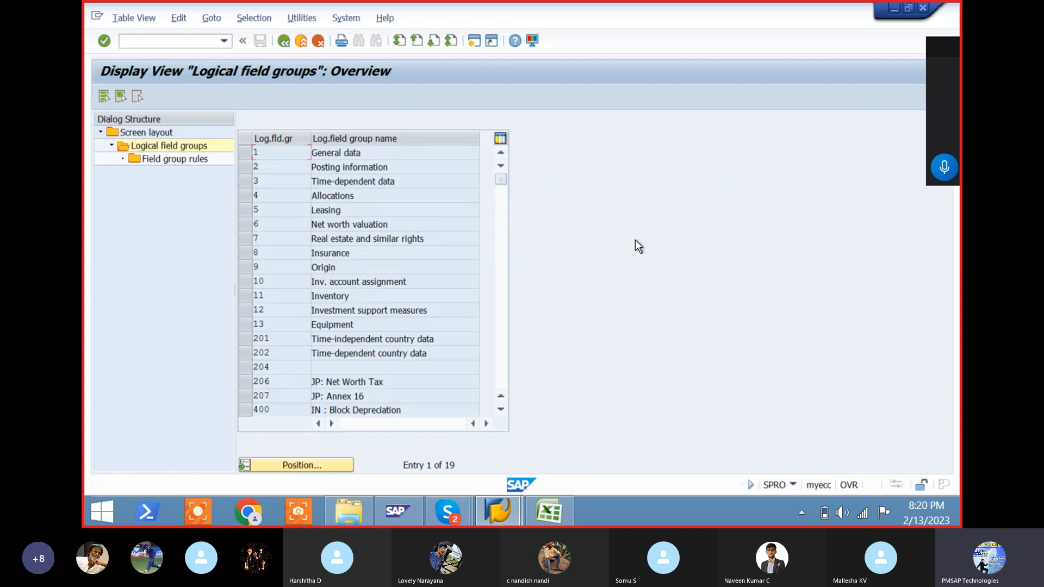
- Open the Time-dependent data rules for layout LT5, make Cost center optional and enable copying for License plate number
left_click(242, 183)
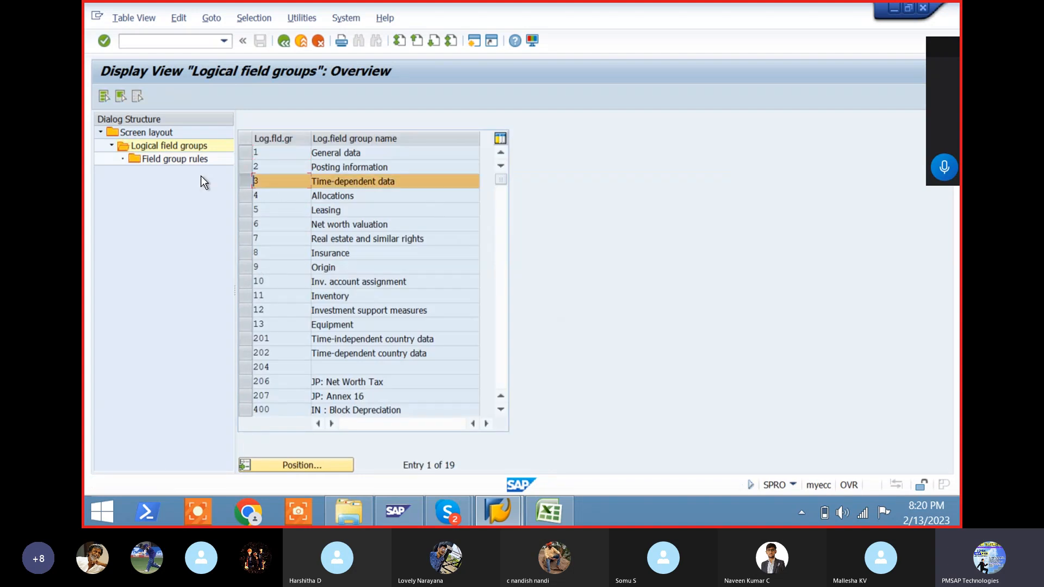
double_click(172, 160)
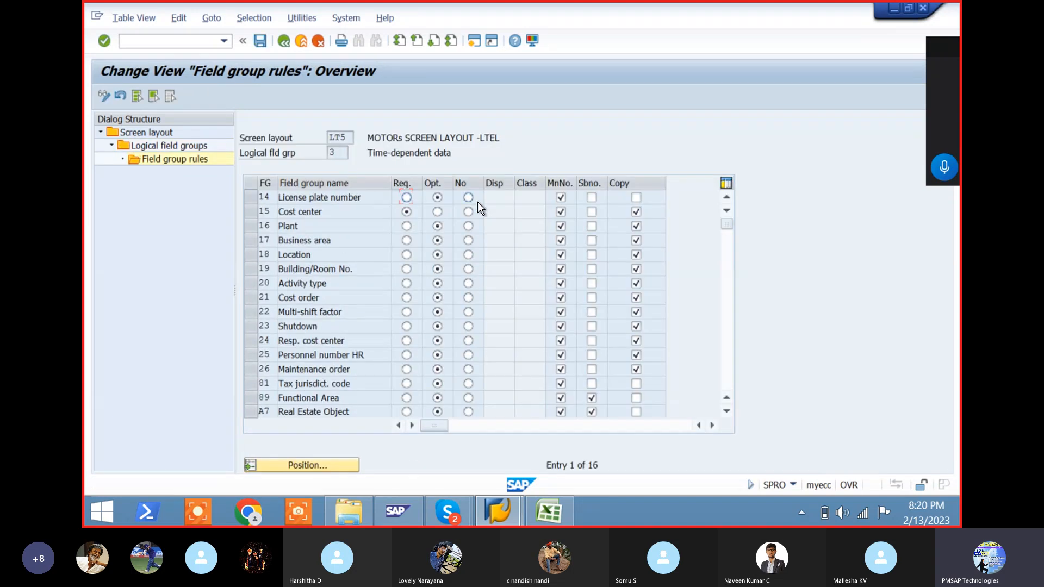
left_click(438, 211)
left_click(635, 198)
- Allow the field groups from License plate number through Tax jurisdict. code on subnumbers in the LT5 Time-dependent data rules
left_click(593, 198)
key("space")
key("Down")
key("space")
key("Down")
key("space")
key("Down")
key("space")
key("Down")
key("space")
key("Down")
key("space")
key("Down")
key("space")
key("Down")
key("space")
key("Down")
key("space")
key("Down")
key("space")
key("Down")
key("space")
key("Down")
key("space")
key("Down")
key("space")
- Enable copying for Tax jurisdict. code, Functional Area and Real Estate Object in LT5, and return to the logical field groups
key("Tab")
key("space")
key("Down")
key("space")
key("Down")
key("space")
key("Page_Down")
key("F3")
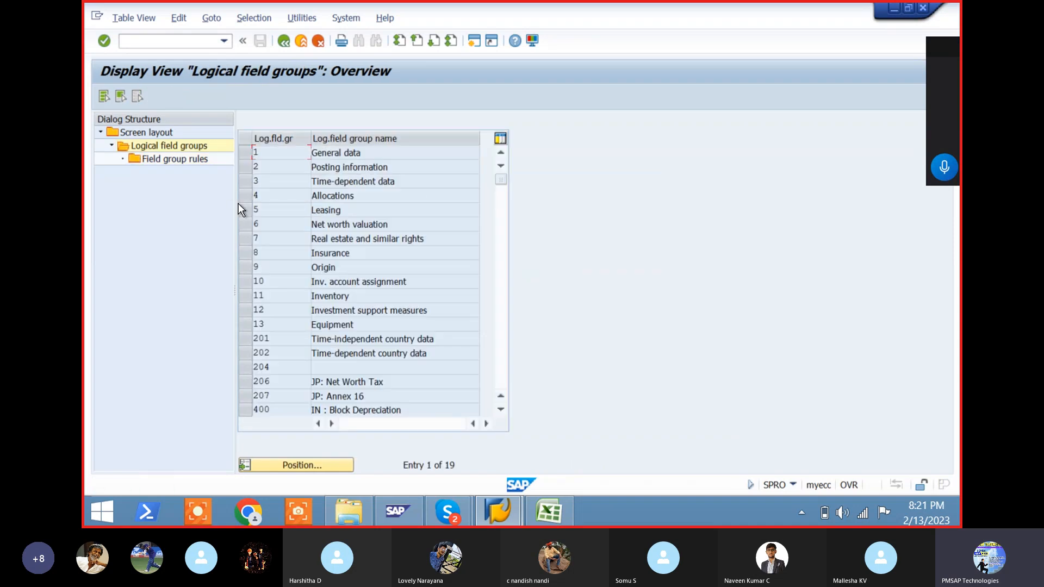
- Open the field group rules of the Allocations logical field group for layout LT5
left_click(245, 199)
double_click(171, 161)
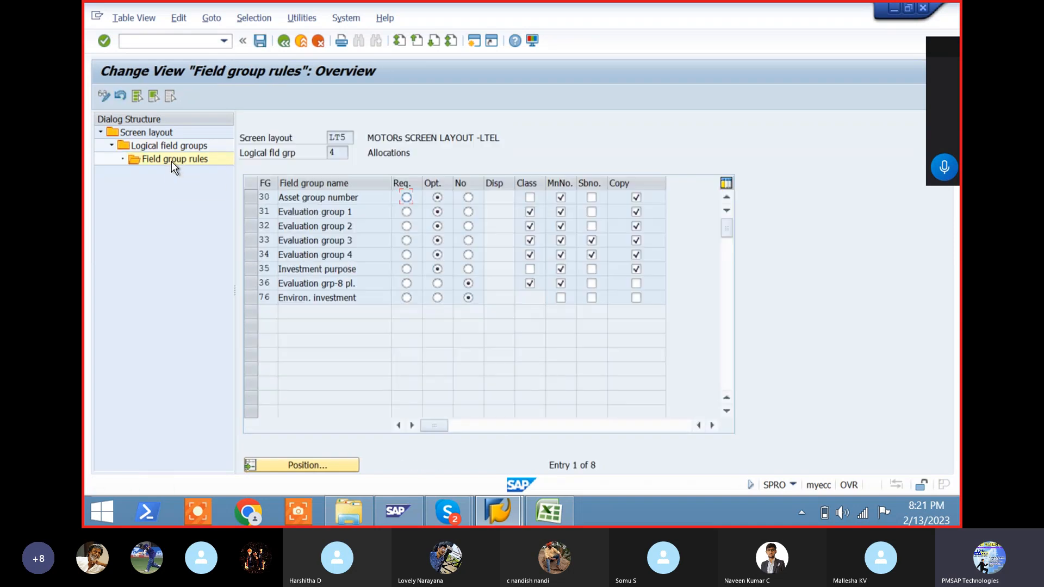
- Make Evaluation grp-8 pl. optional, set Class for Asset group number, allow both plus Investment purpose on subnumbers in LT5 Allocations, and save
left_click(438, 284)
left_click(530, 199)
left_click(591, 199)
left_click(592, 269)
key("Down")
key("space")
key("Left")
key("space")
key("ctrl+s")
key("F3")
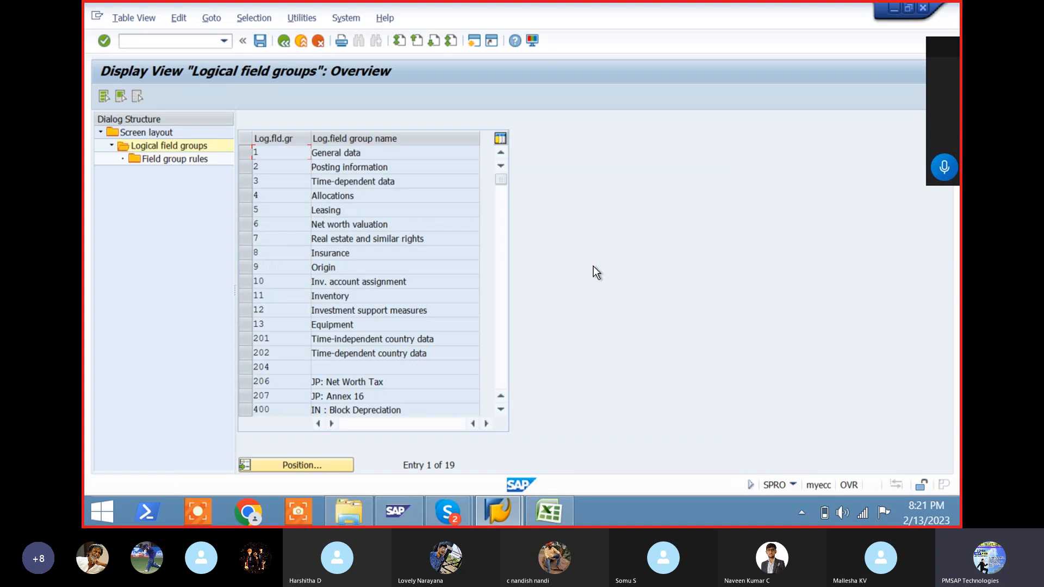
- Return to the screen layouts and open the General data field group rules of layout LT6
key("F3")
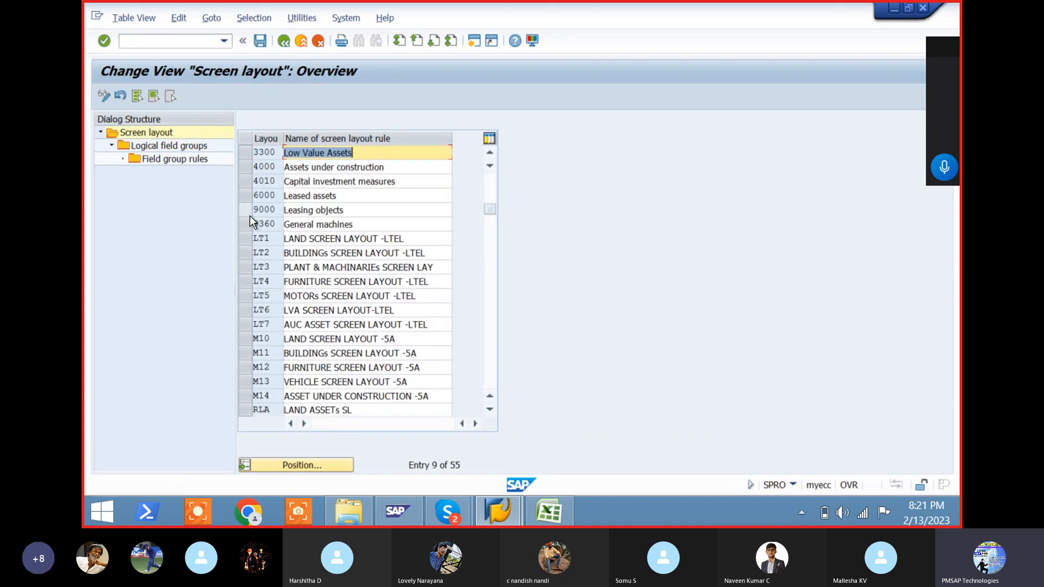
left_click(247, 311)
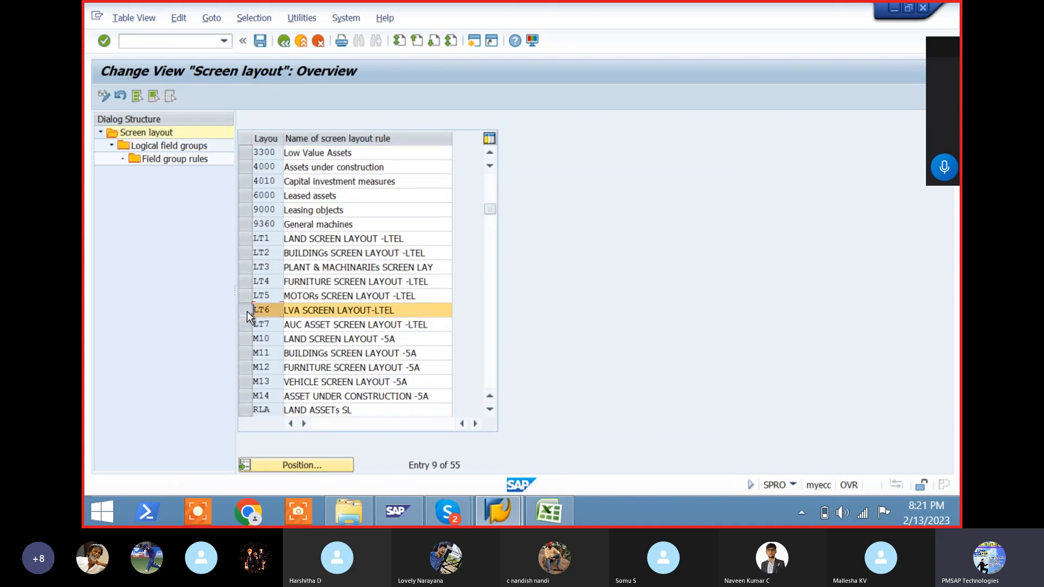
double_click(175, 147)
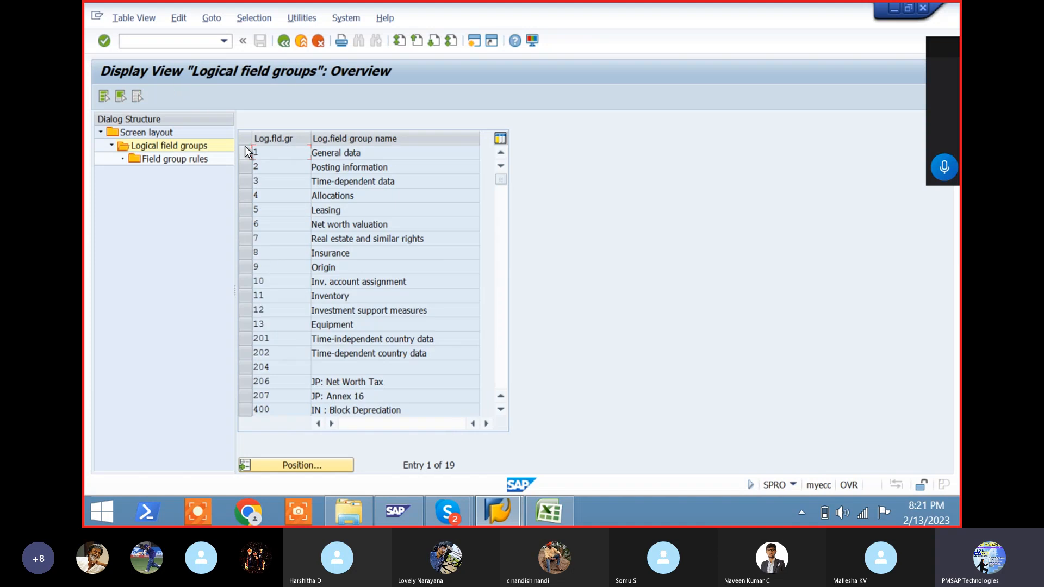
double_click(185, 159)
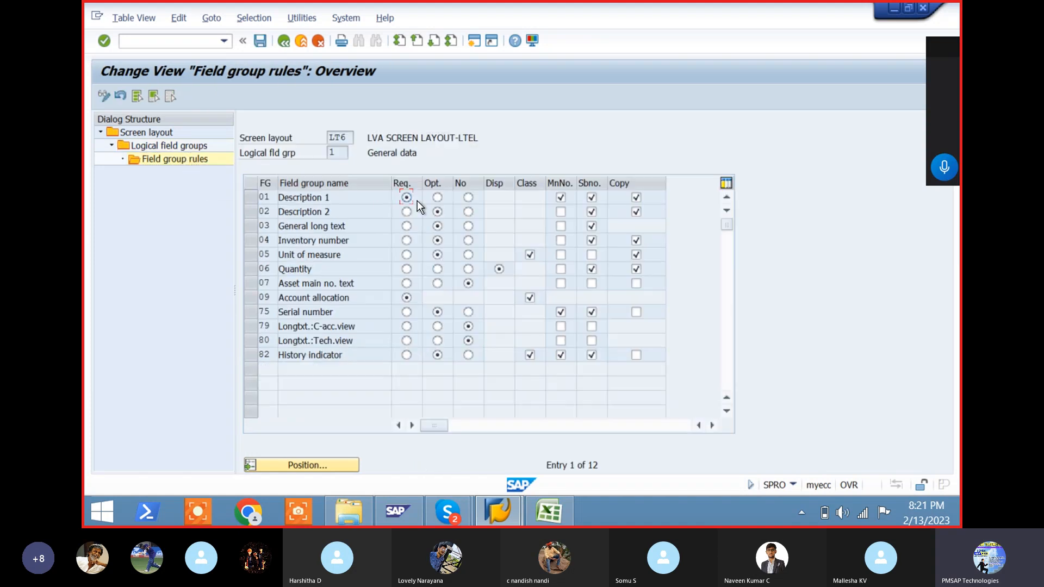
- Make Unit of measure required, and Longtxt.:C-acc.view and Longtxt.:Tech.view optional in the LT6 General data rules
left_click(406, 255)
left_click(437, 327)
left_click(438, 340)
- Allow main number maintenance for Description 2 through Asset main no. text and both Longtxt. views in the LT6 General data rules
left_click(561, 212)
key("Down")
key("space")
key("Down")
key("space")
key("space")
key("Down")
key("Up")
key("space")
key("Down")
key("space")
key("Down")
key("space")
key("Down")
key("space")
key("Down")
key("Down")
key("space")
key("Down")
key("space")
- Allow both Longtxt. views, Asset main no. text and Unit of measure on subnumbers in the LT6 General data rules
key("Right")
key("space")
key("Up")
key("space")
key("Up")
key("Up")
key("space")
key("Up")
key("Up")
key("space")
- Enable copying for Asset main no. text, Serial number and History indicator in LT6, save, and return to the logical field groups
key("Right")
key("Down")
key("Down")
key("space")
key("Down")
key("space")
key("Down")
key("space")
key("ctrl+s")
key("F3")
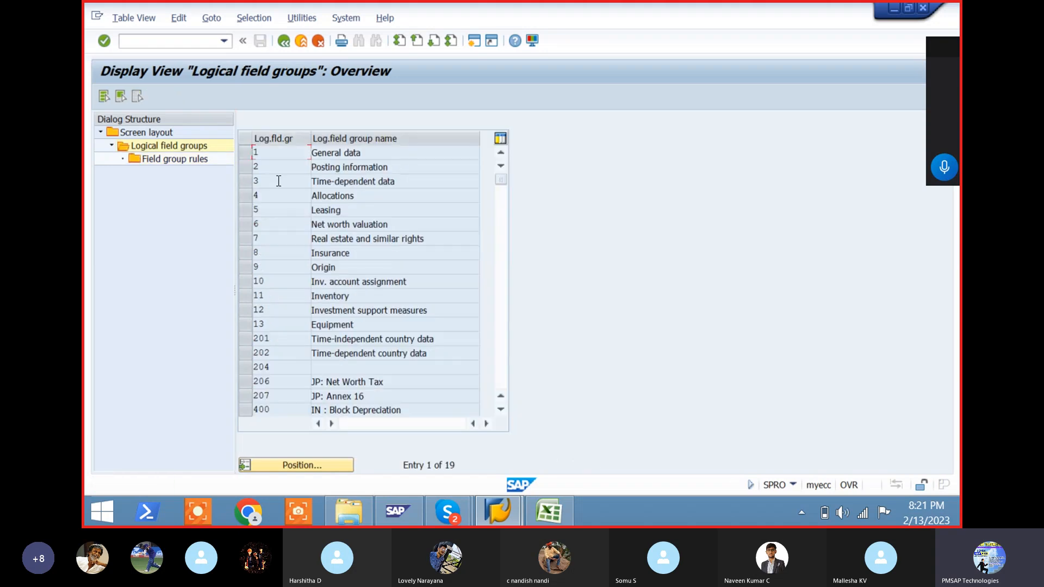
- In LT6 Posting information, set main number and copying for Capitalization date, subnumber for Deactivation and copying for Planned deactivation, and save
left_click(244, 167)
double_click(192, 161)
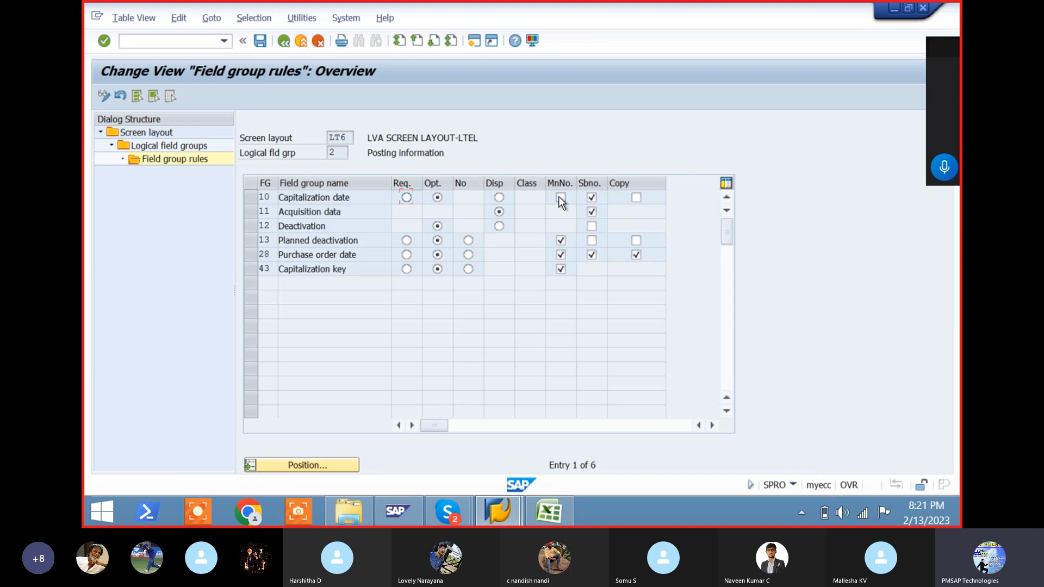
left_click(561, 198)
left_click(592, 226)
left_click(636, 240)
left_click(636, 197)
key("ctrl+s")
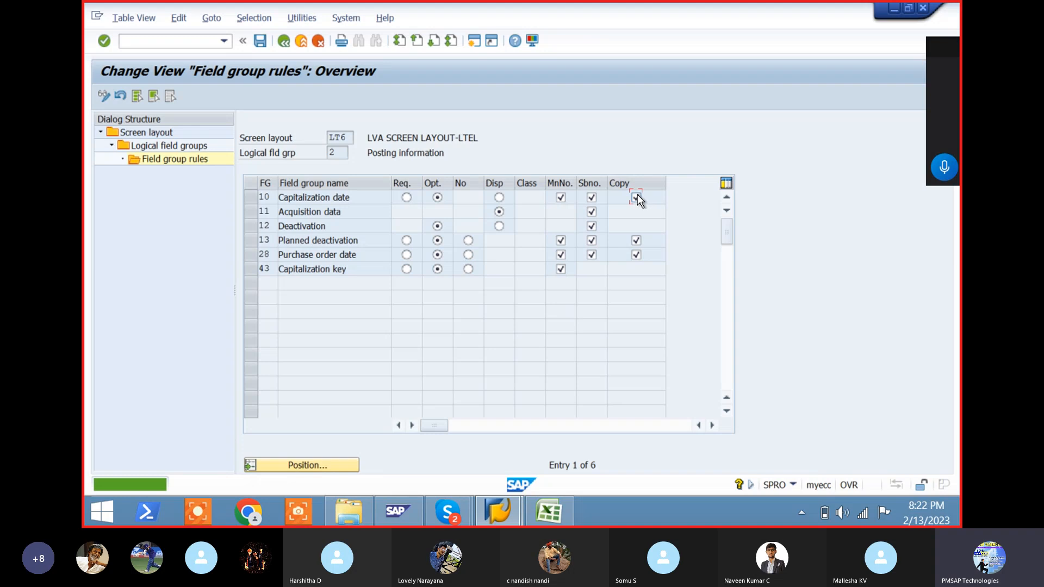
key("F3")
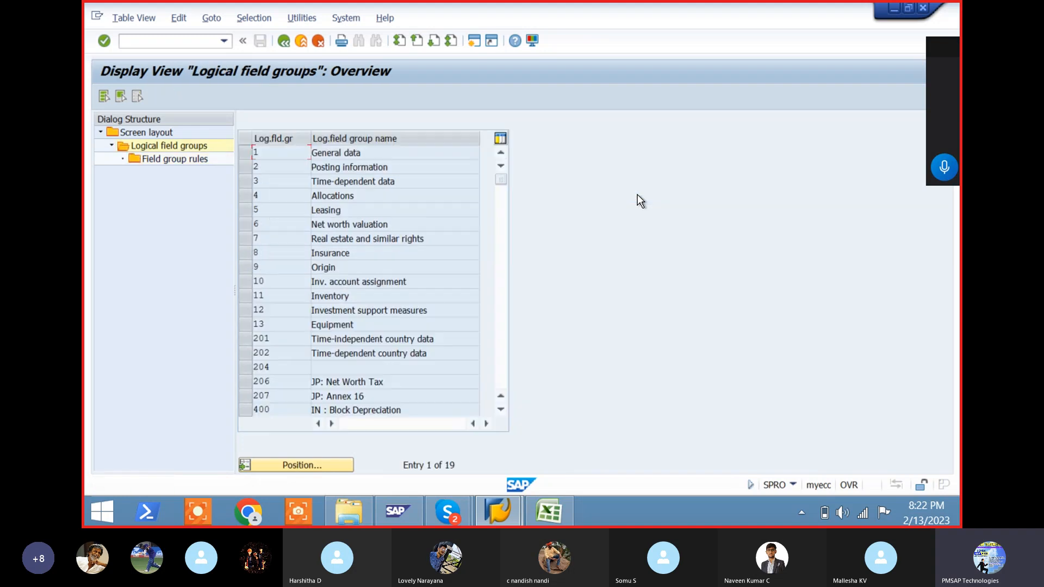
- Open the Time-dependent data rules for layout LT6 and make Activity type through Maintenance order optional
left_click(246, 179)
double_click(187, 161)
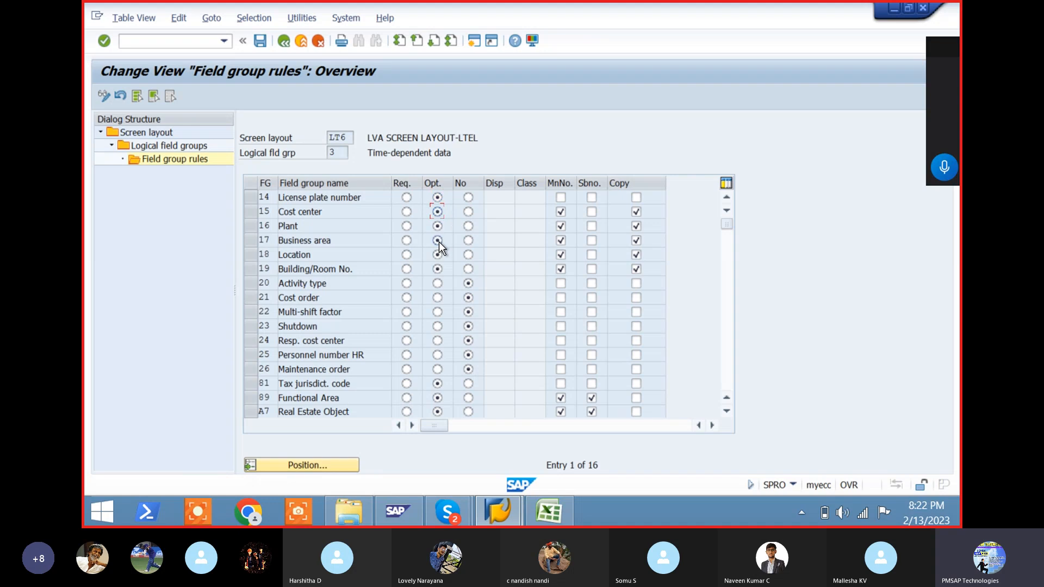
left_click(438, 283)
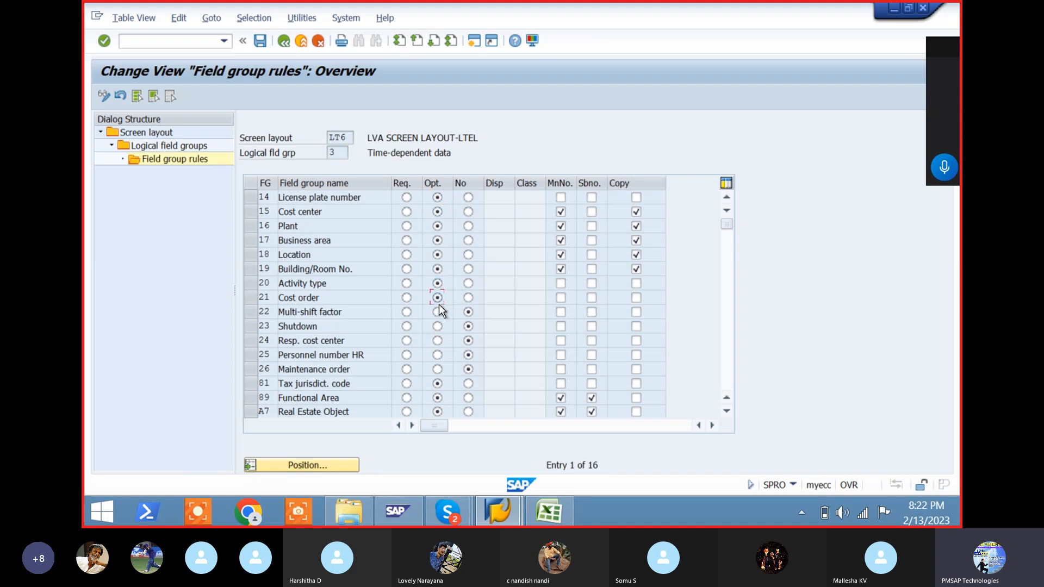
left_click(438, 327)
left_click(437, 341)
left_click(438, 355)
- Allow main number maintenance for License plate number and Activity type through Tax jurisdict. code in the LT6 Time-dependent data rules
key("space")
key("Up")
key("space")
key("Up")
key("space")
key("Up")
key("space")
key("Up")
key("space")
key("Up")
key("space")
key("Up")
key("Up")
key("Up")
key("Up")
key("Up")
key("Up")
key("space")
- Allow License plate number through Tax jurisdict. code on subnumbers in LT6 Time-dependent data, and enable copying for License plate number
key("Tab")
key("space")
key("Up")
key("Right")
key("space")
key("Left")
key("Down")
key("space")
key("Down")
key("space")
key("Down")
key("space")
key("Down")
key("space")
key("Down")
key("space")
key("Down")
key("space")
key("Down")
key("space")
key("Down")
key("space")
key("Down")
key("space")
key("Down")
key("space")
key("Down")
key("space")
key("Down")
key("space")
key("Down")
key("space")
- Enable copying for Activity type through Real Estate Object in the LT6 Time-dependent data rules and return to the logical field groups
key("Right")
key("Down")
key("Down")
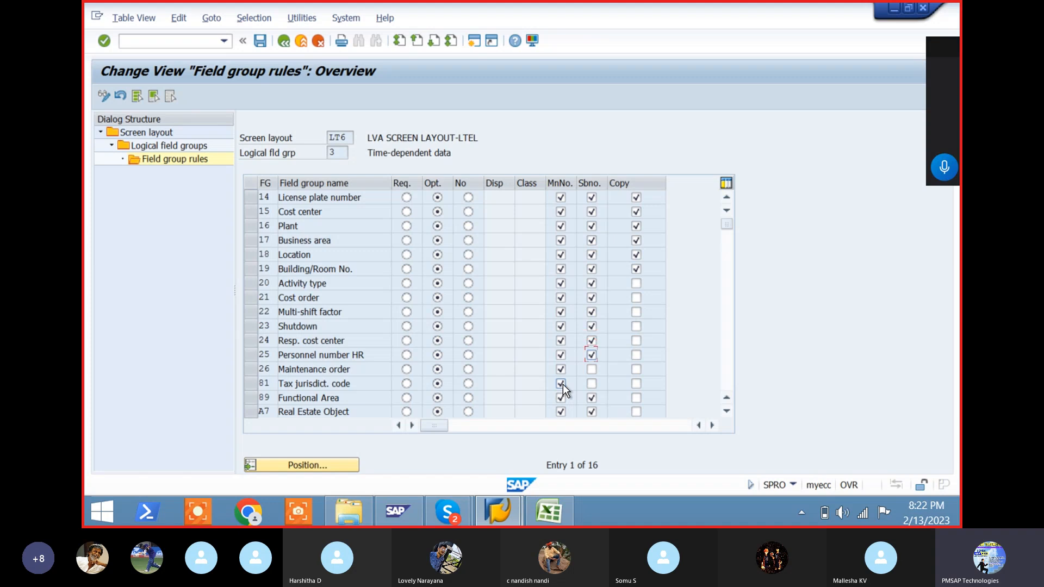
key("space")
key("Up")
key("space")
key("Up")
key("space")
key("Up")
key("space")
key("Up")
key("space")
key("Up")
key("space")
key("Up")
key("space")
key("Up")
key("space")
key("Up")
key("space")
key("Up")
key("space")
key("Up")
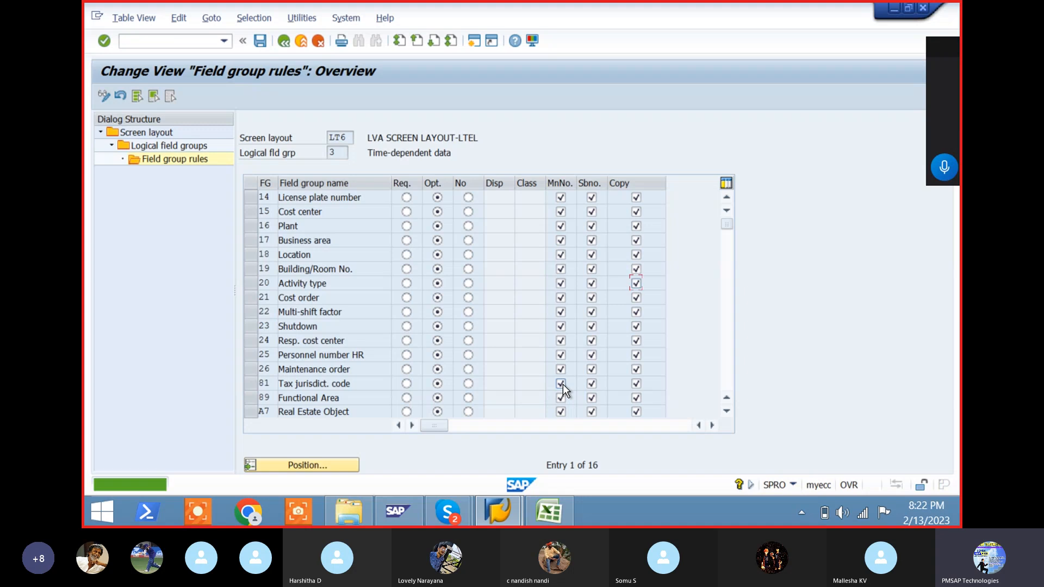
key("Page_Down")
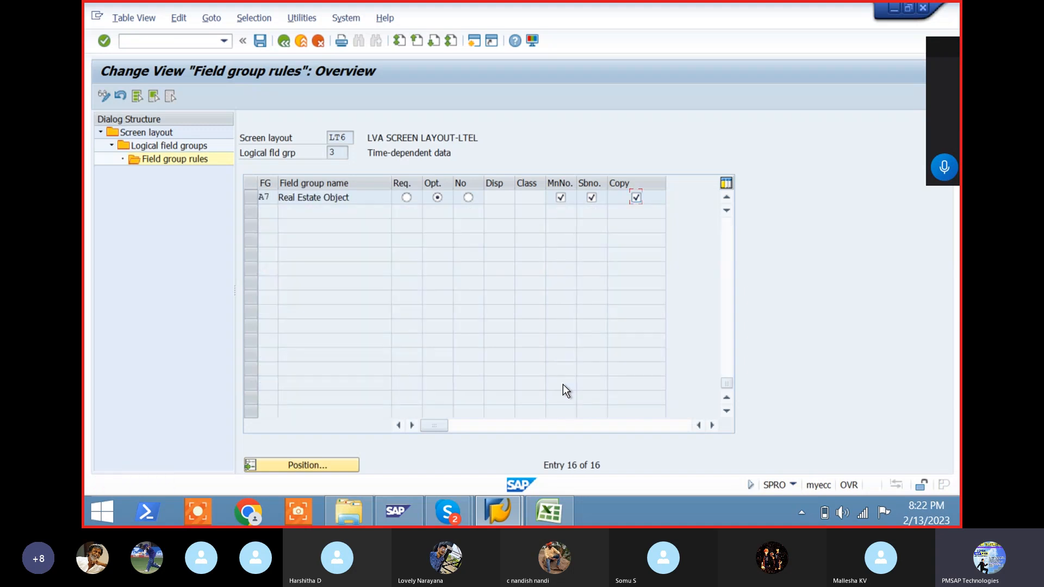
key("F3")
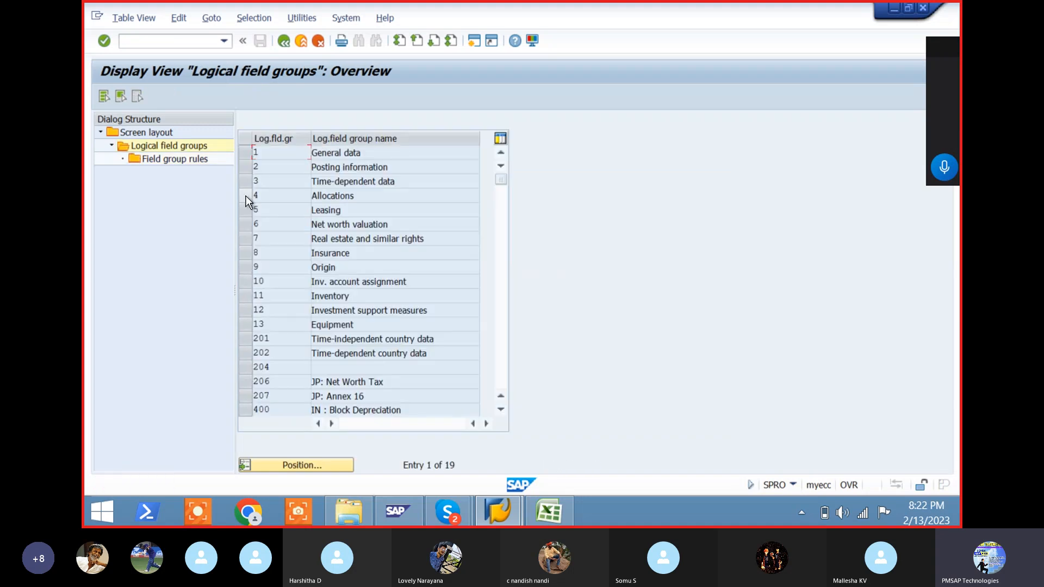
- In LT6 Allocations, make Investment purpose optional with class, main number, subnumber and copying enabled, and set class and subnumber for Asset group number
left_click(246, 196)
double_click(177, 158)
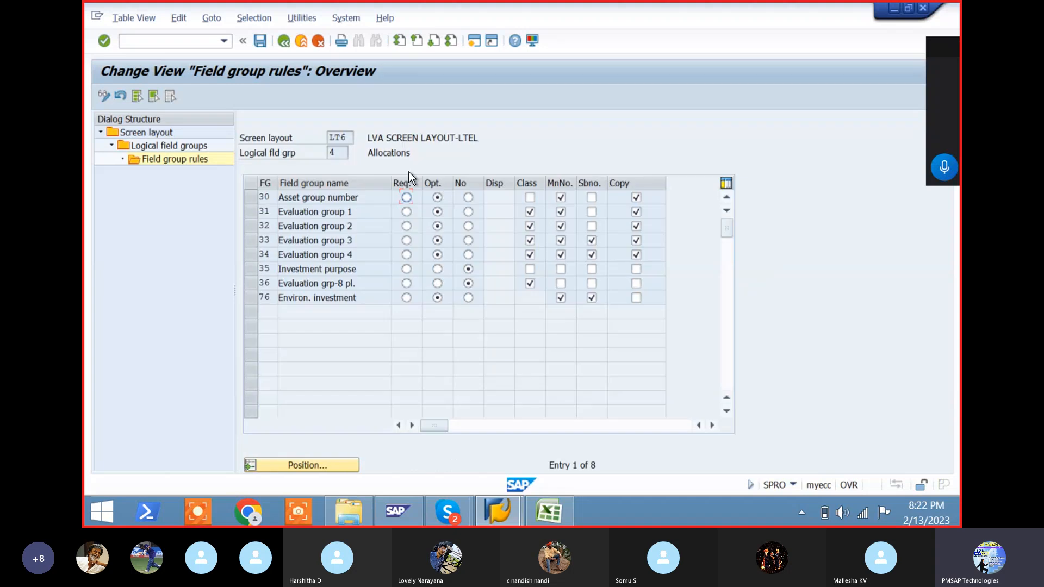
left_click(438, 269)
left_click(528, 269)
left_click(531, 198)
left_click(560, 270)
left_click(592, 197)
left_click(592, 268)
left_click(633, 272)
key("F3")
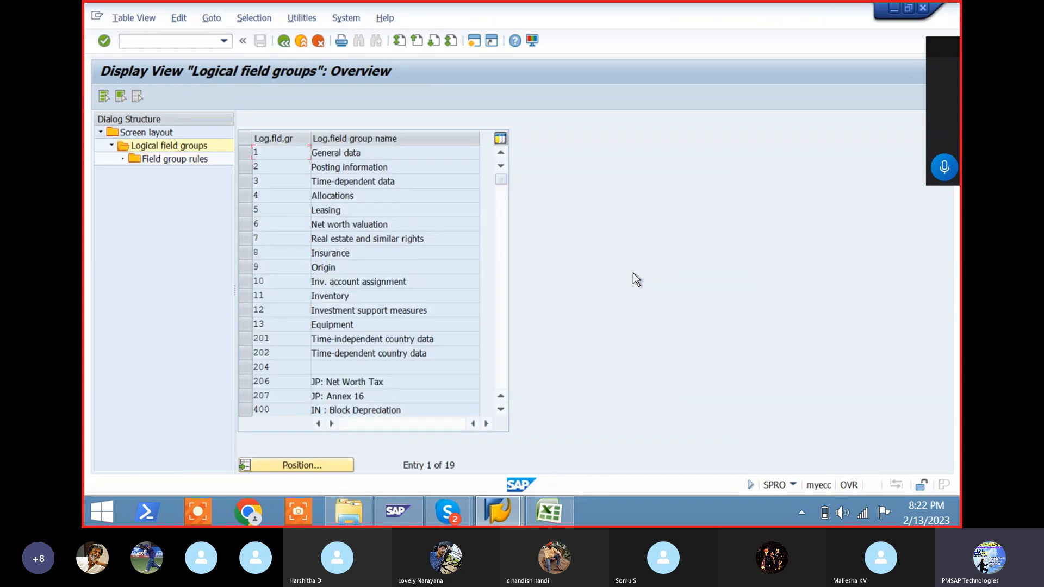
- Return to the screen layouts and open the logical field groups of the asset under construction layout LT7
key("F3")
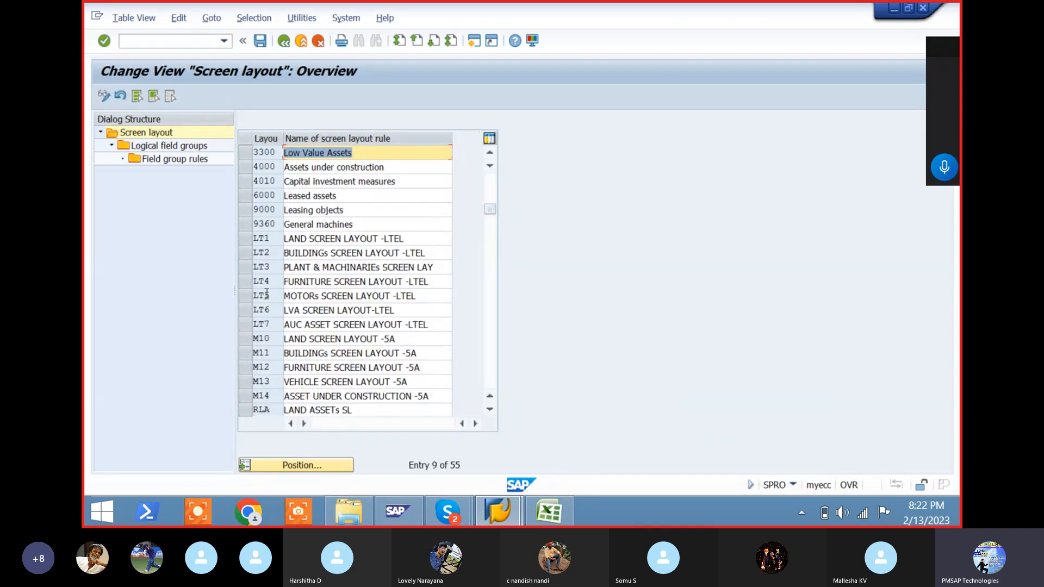
left_click(243, 324)
double_click(171, 145)
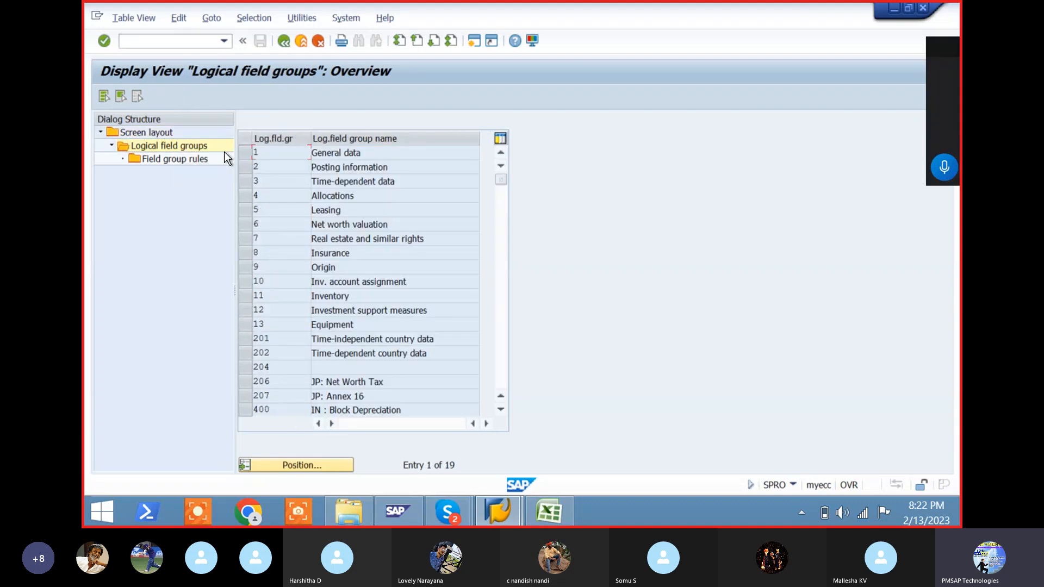
- In the LT7 General data rules, make Unit of measure required and the long-text views optional
left_click(243, 152)
double_click(197, 162)
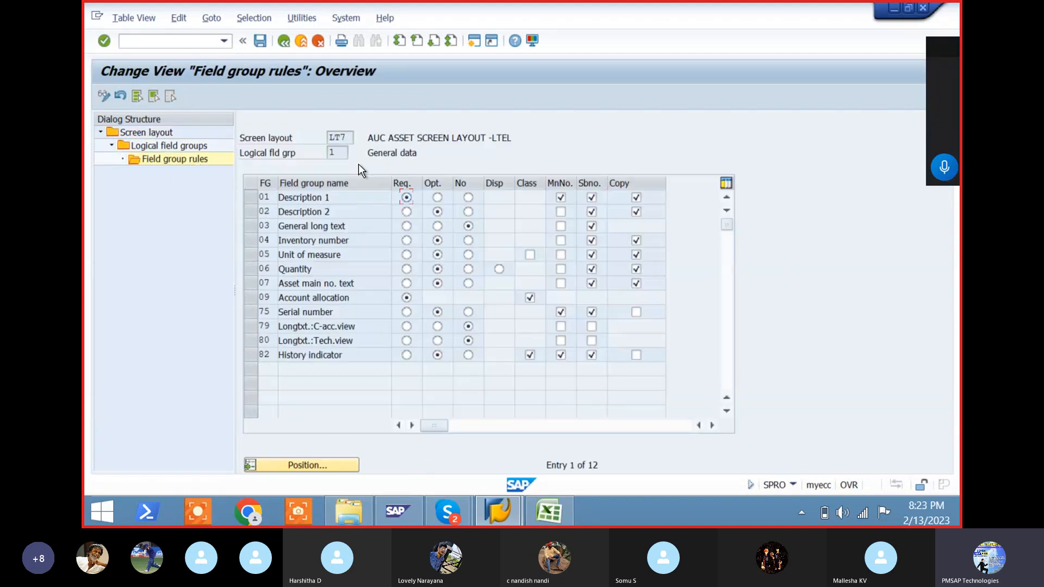
left_click(406, 254)
left_click(437, 326)
- Allow Description 2 through Asset main no. text and both long-text views on main numbers, and both long-text views on subnumbers
left_click(562, 212)
key("Down")
key("space")
key("Down")
key("space")
key("Down")
key("space")
key("Down")
key("space")
key("Down")
key("Down")
key("space")
key("Down")
key("space")
key("Right")
key("space")
key("Up")
key("space")
- Enable copying for Serial number and History indicator, save, and set the class level for Unit of measure
key("Right")
key("Right")
key("space")
key("Down")
key("space")
key("ctrl+s")
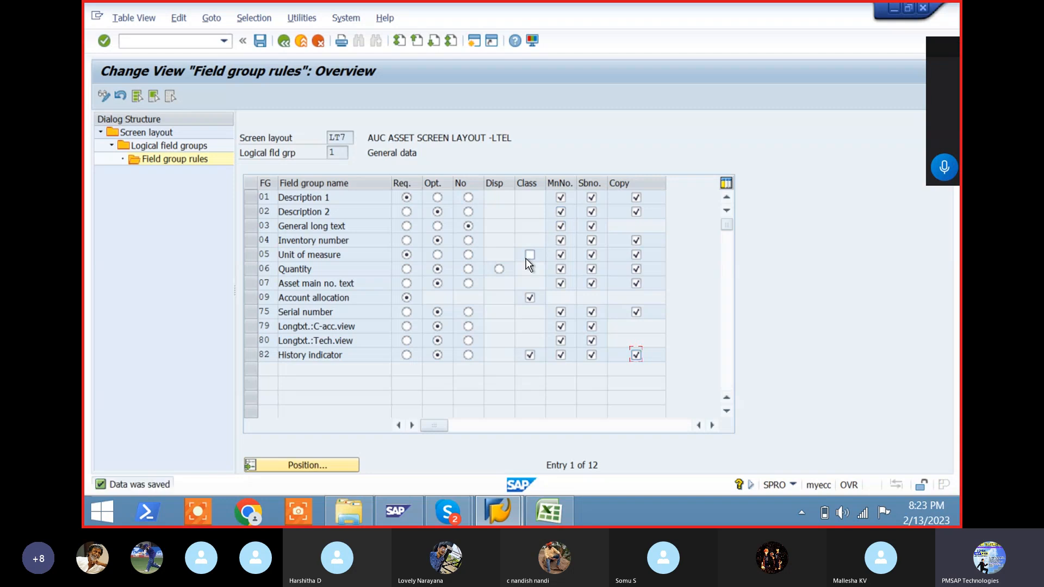
left_click(530, 255)
key("F3")
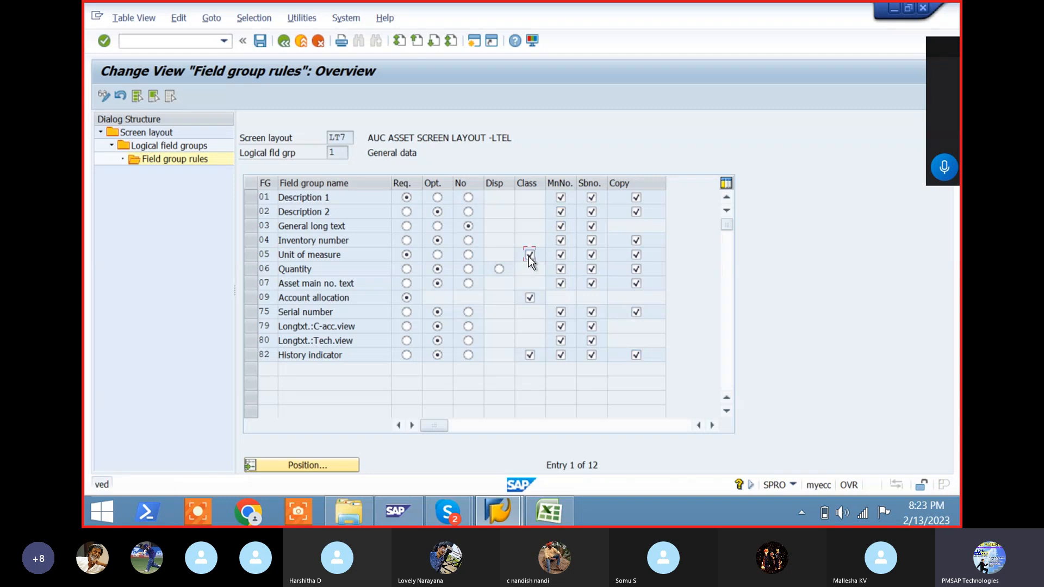
- In LT7 Posting information, make Planned deactivation optional and allow Capitalization date and Purchase order date on main numbers
left_click(244, 166)
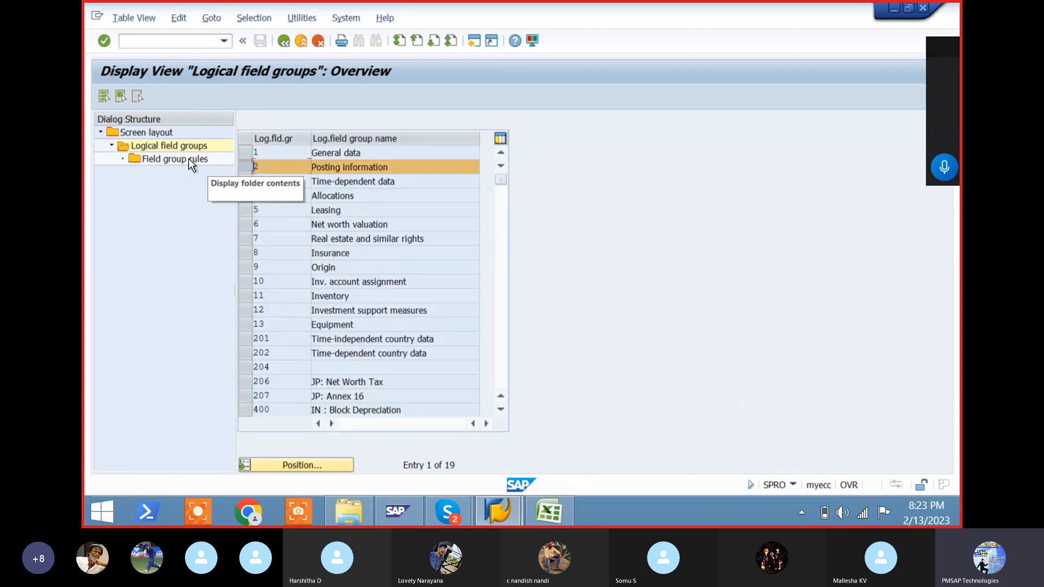
double_click(140, 159)
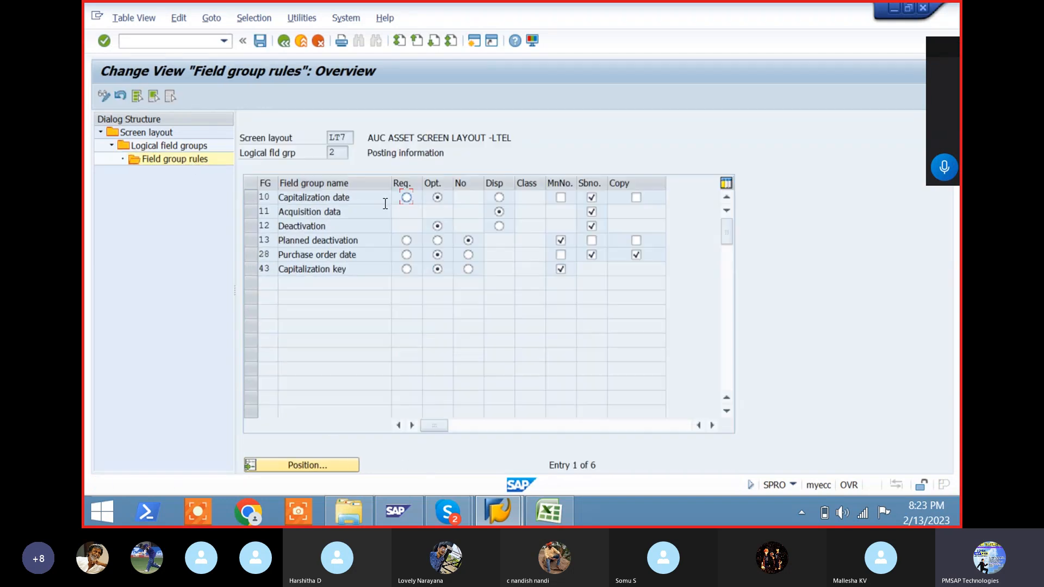
left_click(436, 241)
left_click(561, 198)
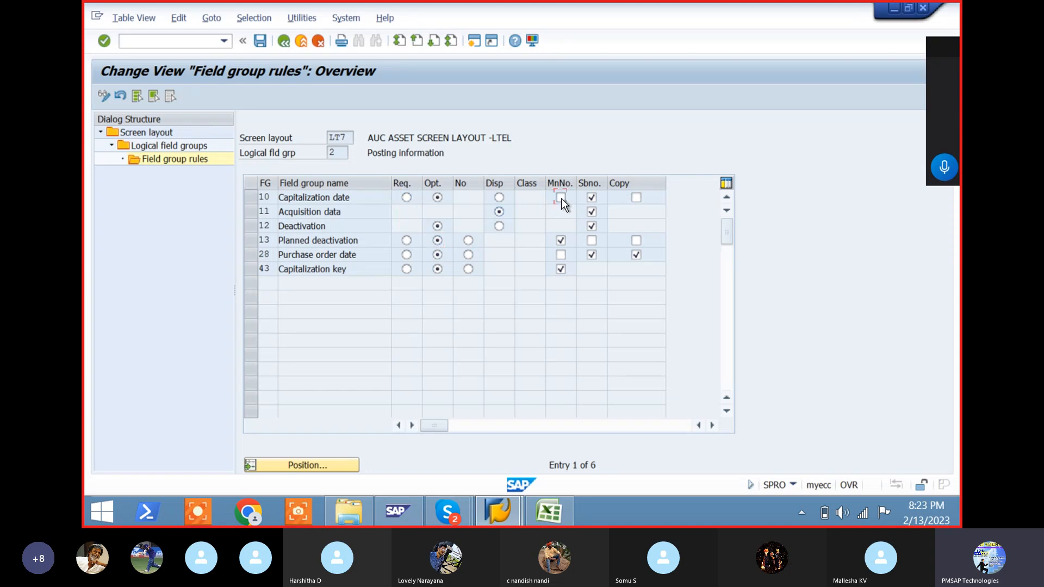
left_click(562, 254)
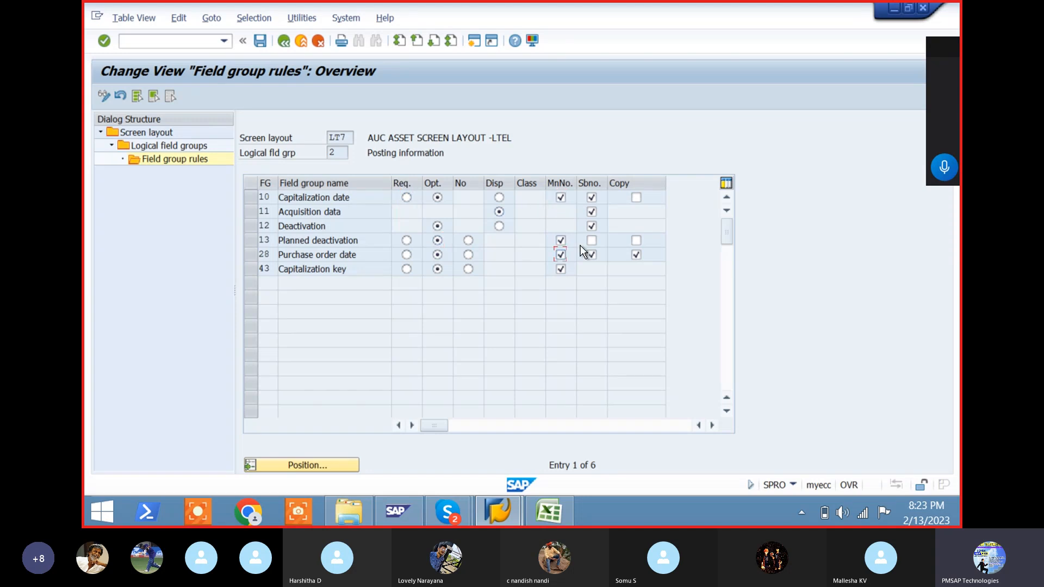
- Enable copying for Planned deactivation and Capitalization date and return to the logical field groups
left_click(636, 241)
left_click(636, 198)
key("F3")
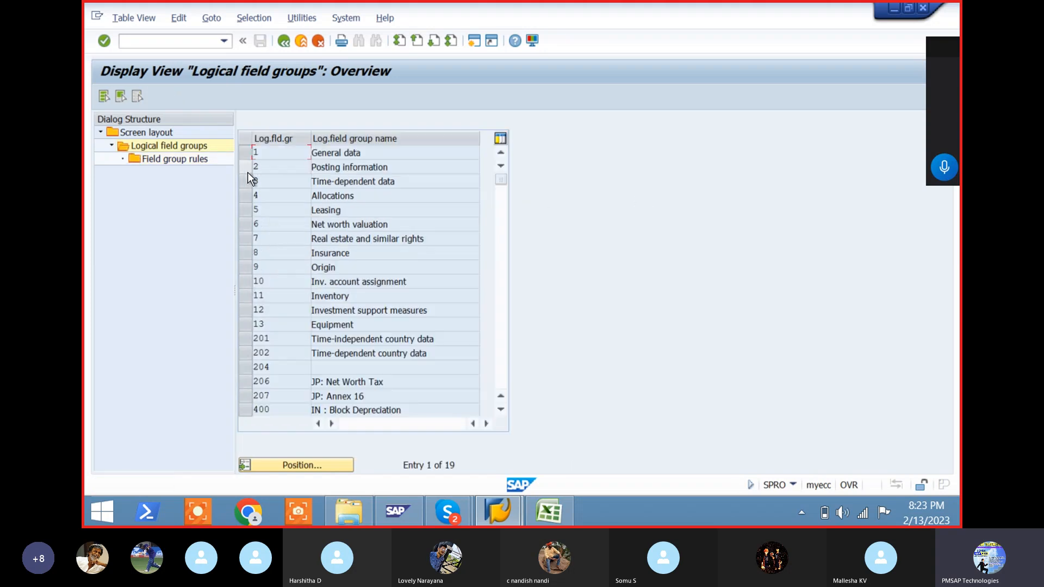
- In LT7 Time-dependent data, make Cost center, Location and the suppressed fields down to Tax jurisdict. code optional
left_click(250, 182)
double_click(185, 161)
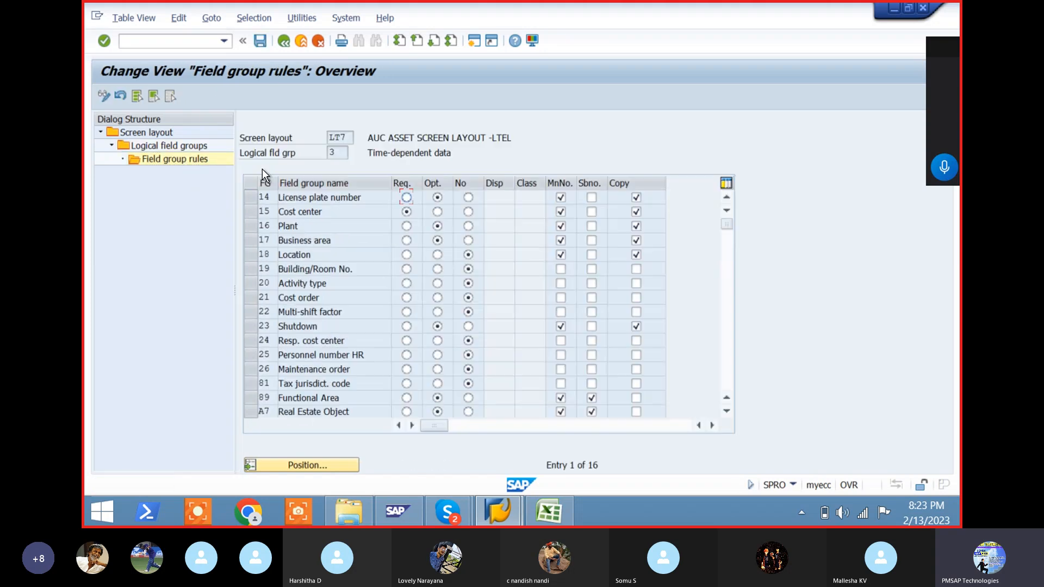
left_click(437, 212)
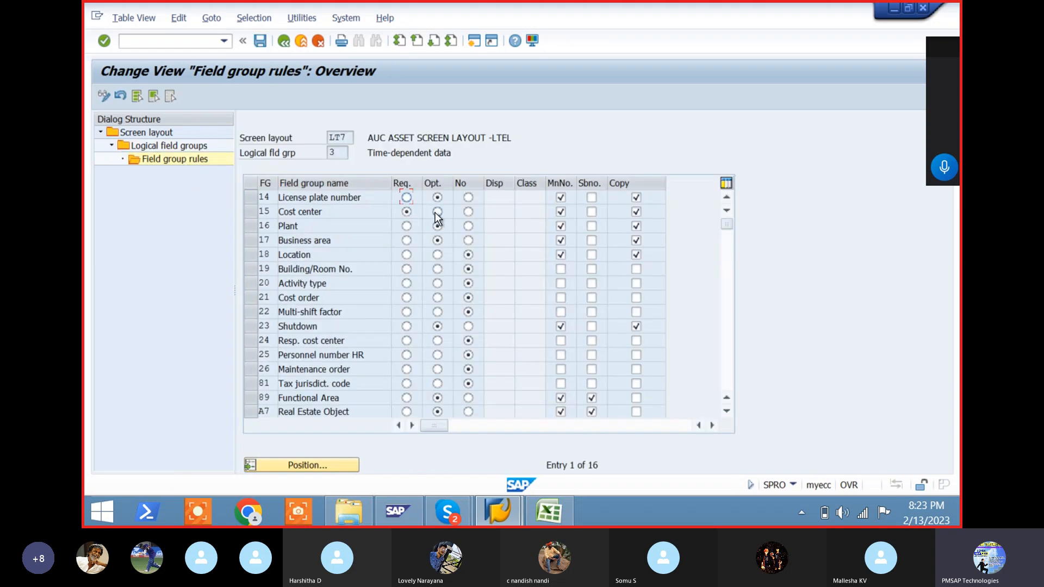
left_click(438, 254)
left_click(438, 355)
- Allow License plate number through Tax jurisdict. code on subnumbers in the LT7 Time-dependent data rules
key("Down")
key("space")
key("Down")
key("space")
key("Down")
key("space")
key("Down")
key("space")
key("Down")
key("space")
key("Down")
key("space")
key("Down")
key("space")
key("Down")
key("space")
key("Down")
key("space")
key("Down")
key("space")
key("Down")
key("space")
key("Down")
key("space")
key("Down")
key("space")
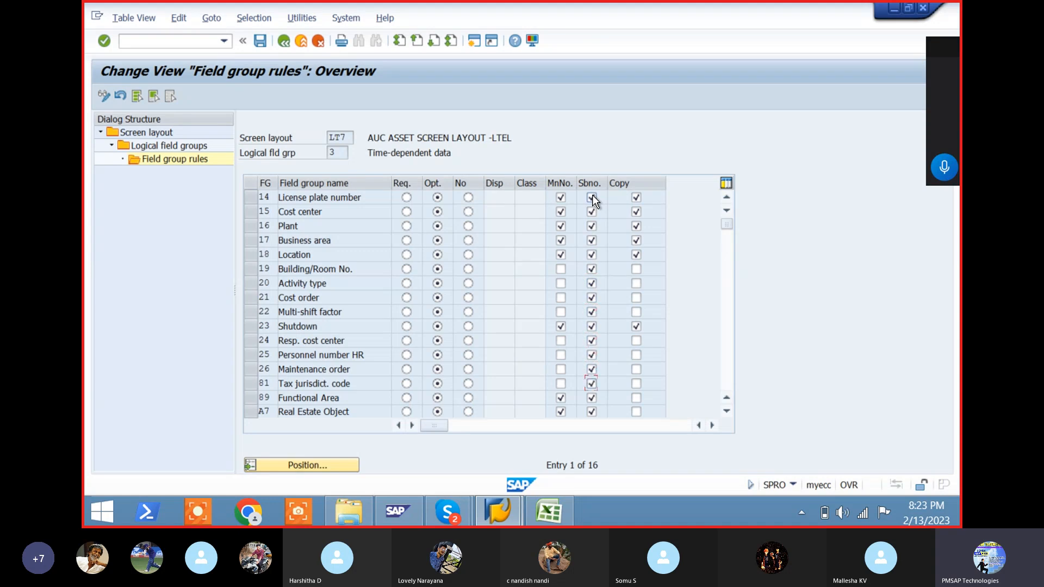
- Enable copying for every remaining field from Building/Room No. through Real Estate Object in LT7 Time-dependent data
key("Right")
key("Down")
key("Down")
key("space")
key("Up")
key("space")
key("Up")
key("space")
key("Up")
key("space")
key("Up")
key("space")
key("Up")
key("space")
key("Up")
key("Up")
key("space")
key("Up")
key("space")
key("Up")
key("space")
key("Up")
key("space")
- Allow Building/Room No. through Tax jurisdict. code on main numbers, save the rules and return to the logical field groups
key("Left")
key("Left")
key("space")
key("Down")
key("space")
key("Down")
key("space")
key("Down")
key("space")
key("Down")
key("Down")
key("space")
key("Down")
key("space")
key("Down")
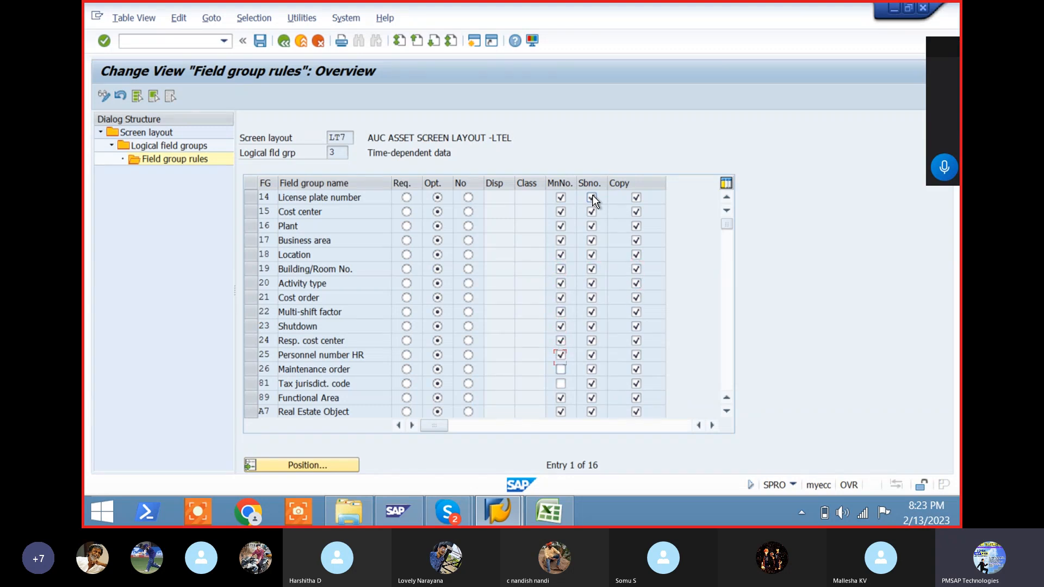
key("space")
key("Down")
key("space")
key("ctrl+s")
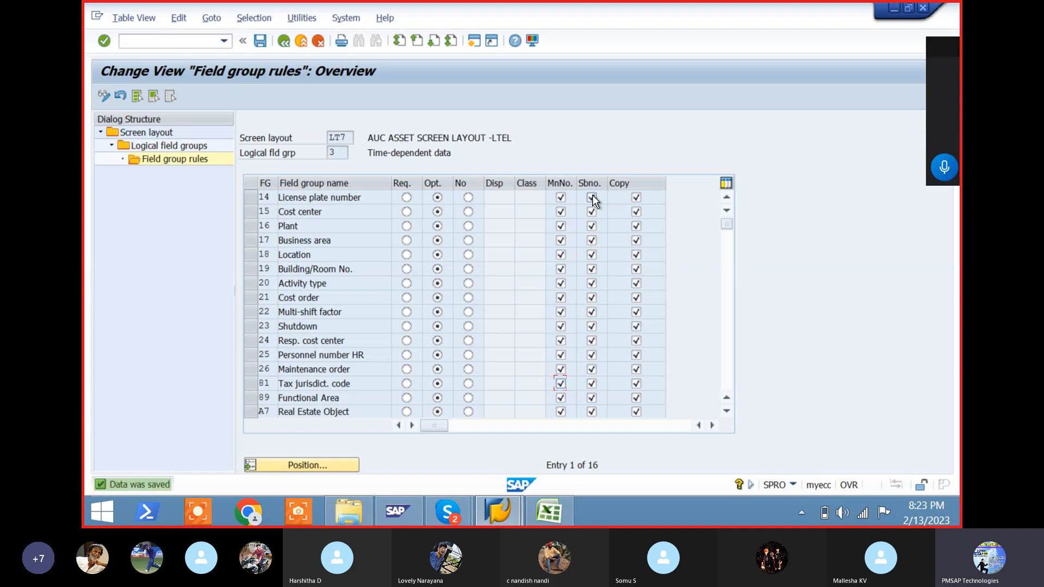
key("F3")
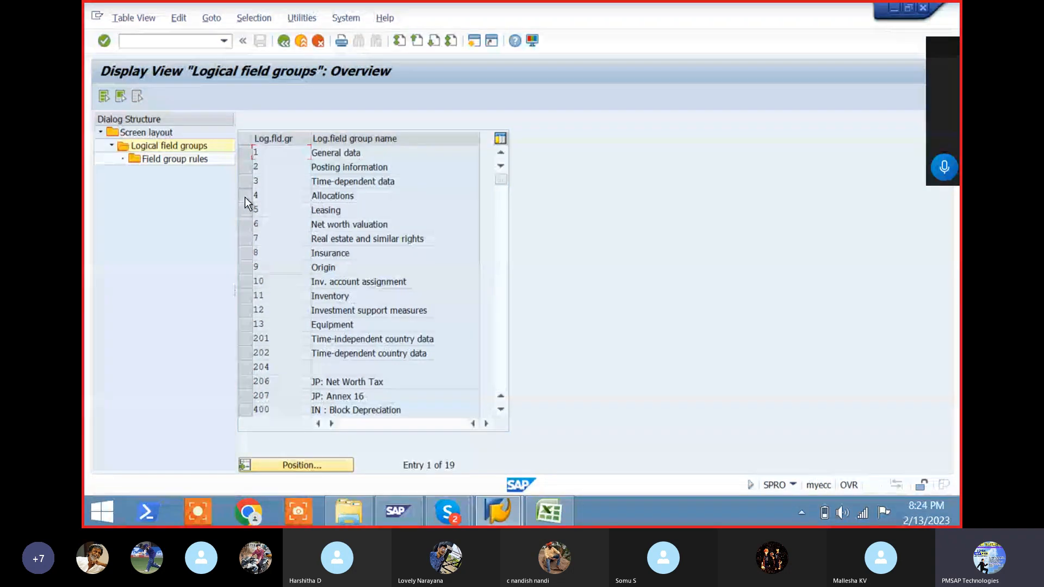
- In the LT7 Allocations rules, set the class level for Asset group number and Investment purpose
left_click(245, 197)
double_click(185, 158)
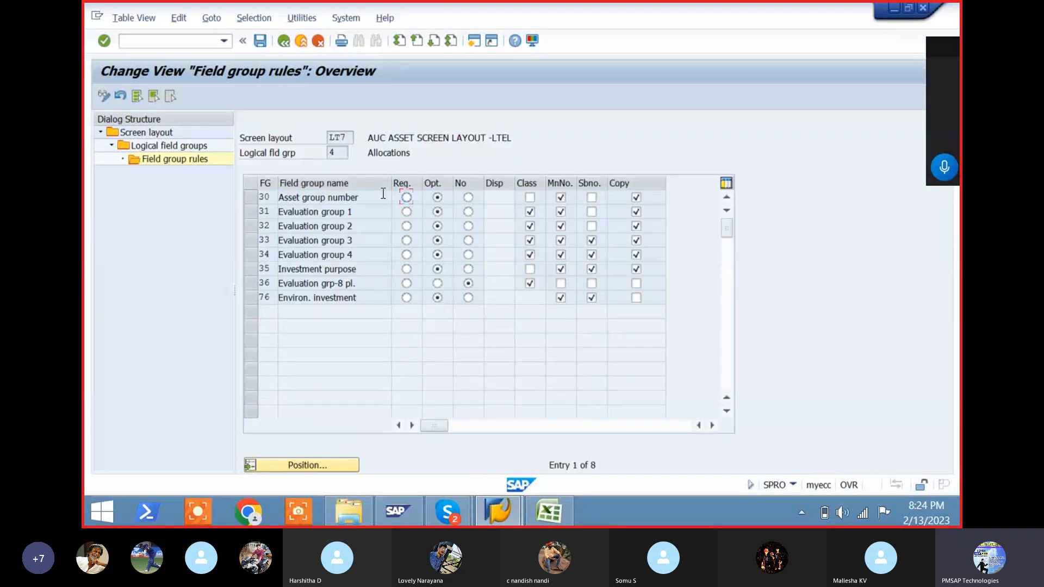
left_click(530, 198)
key("Down")
key("Down")
key("Down")
key("Down")
key("Down")
key("space")
- Allow Evaluation grp-8 pl. on main numbers and subnumbers, and Asset group number, Evaluation group 1 and Evaluation group 2 on subnumbers
key("Right")
key("Down")
key("space")
key("Right")
key("space")
key("Up")
key("Up")
key("Up")
key("Up")
key("space")
key("Up")
key("space")
key("Up")
key("space")
- Enable copying for Evaluation grp-8 pl. and Environ. investment and return to the logical field groups
key("Right")
key("Down")
key("Down")
key("Down")
key("Down")
key("Down")
key("Down")
key("space")
key("Down")
key("space")
key("F3")
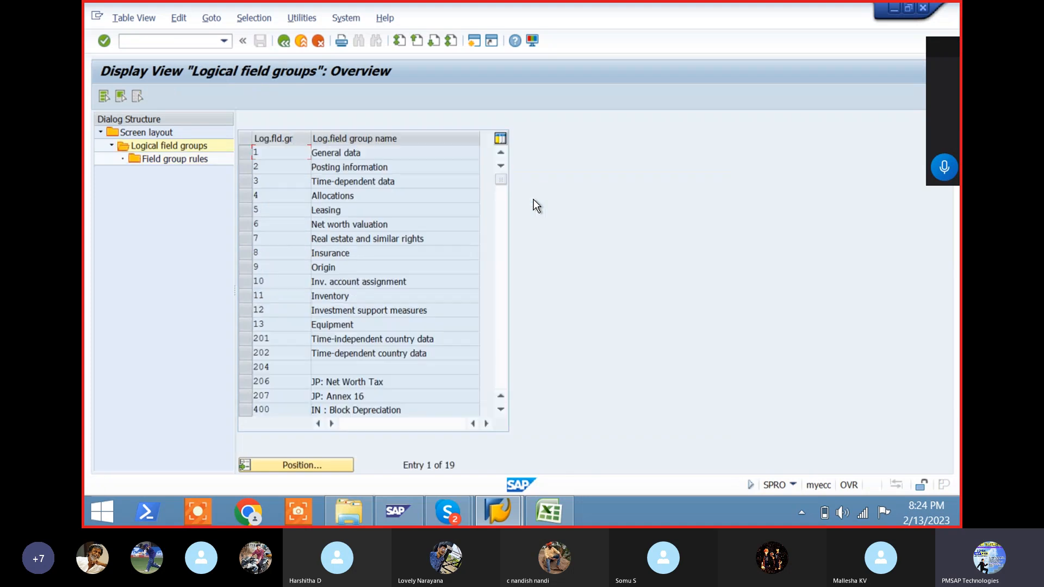
- Leave customizing and start creating an AS01 asset master for class LTEL1 in company code LTEL
key("F3")
key("F3")
key("F3")
key("F3")
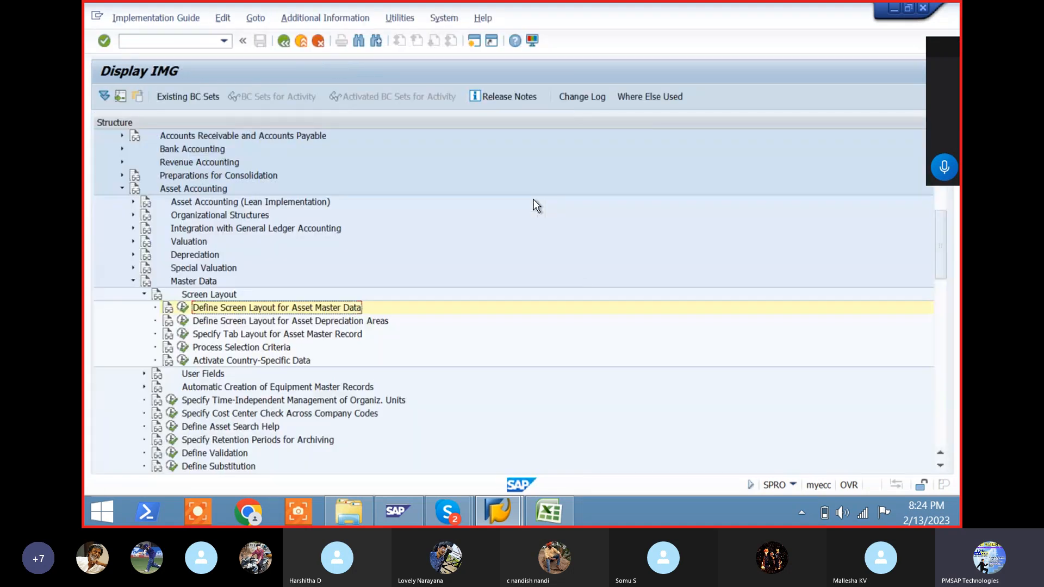
key("F3")
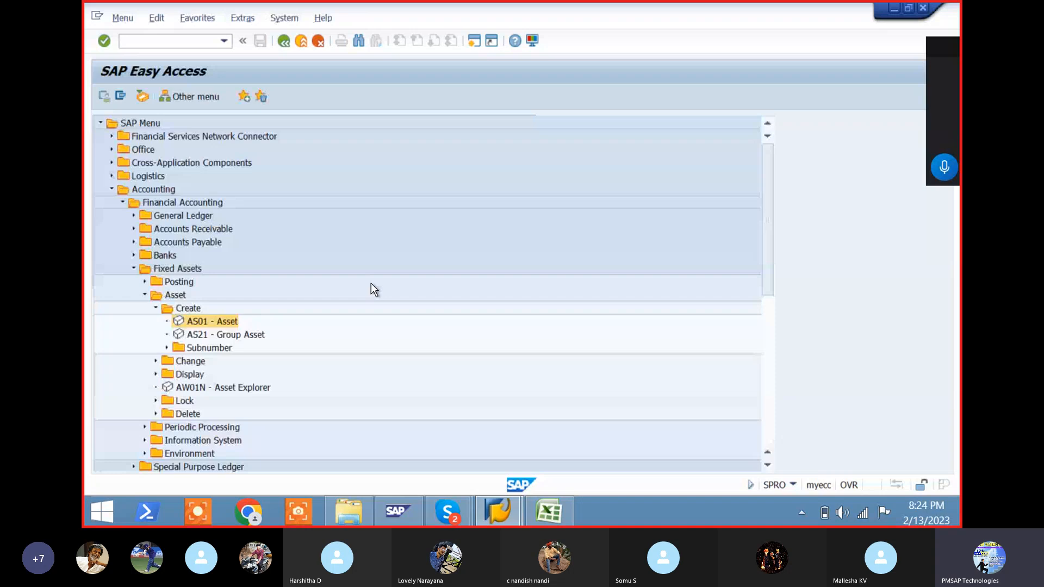
double_click(221, 322)
key("Return")
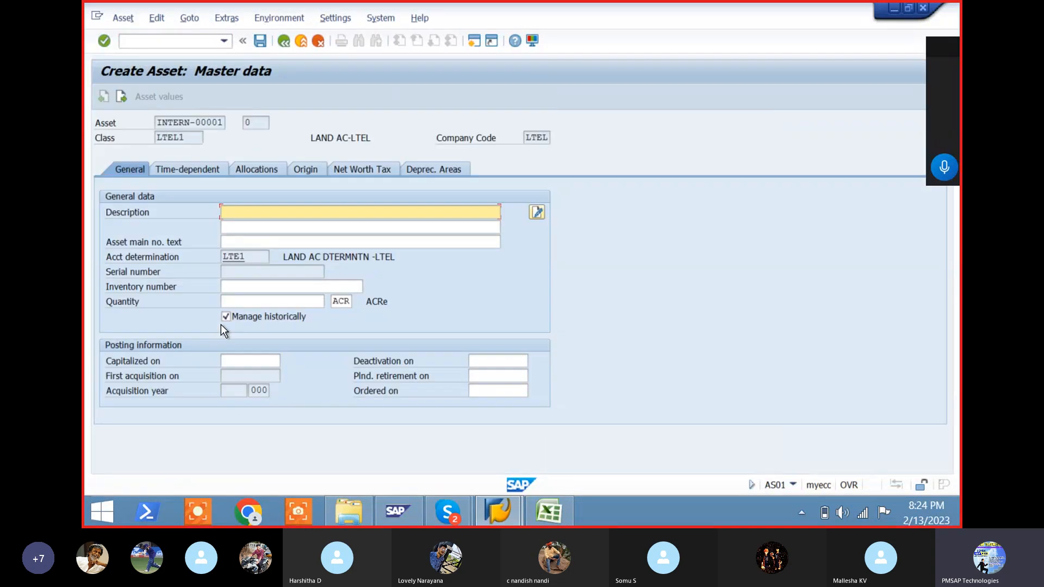
- Describe the land asset as MARATHALLI OFFICE FACTORY LAND (1-ACR), reusing an earlier office building entry, and carry it into the main number text
left_click(265, 229)
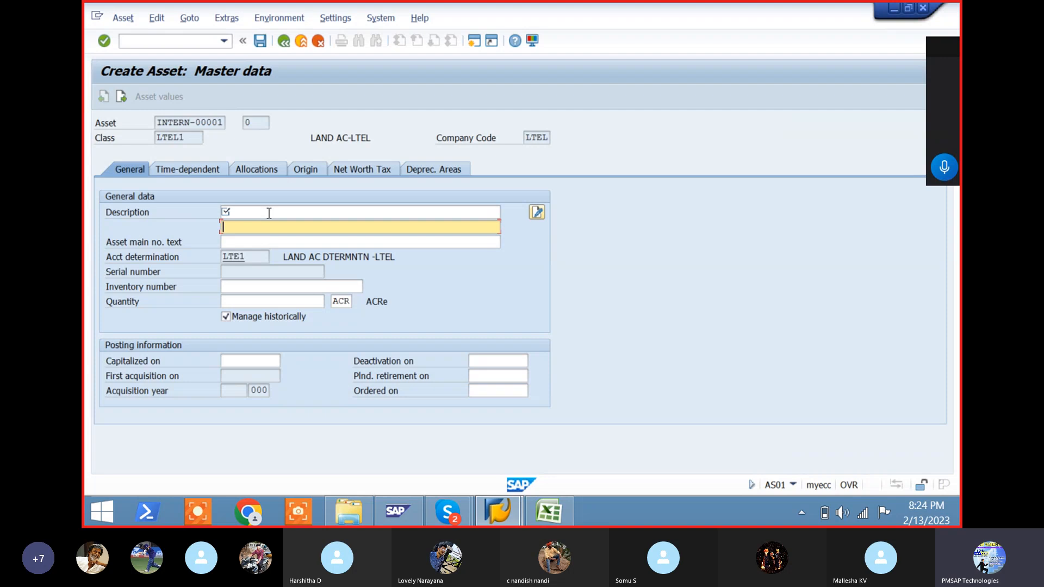
left_click(244, 211)
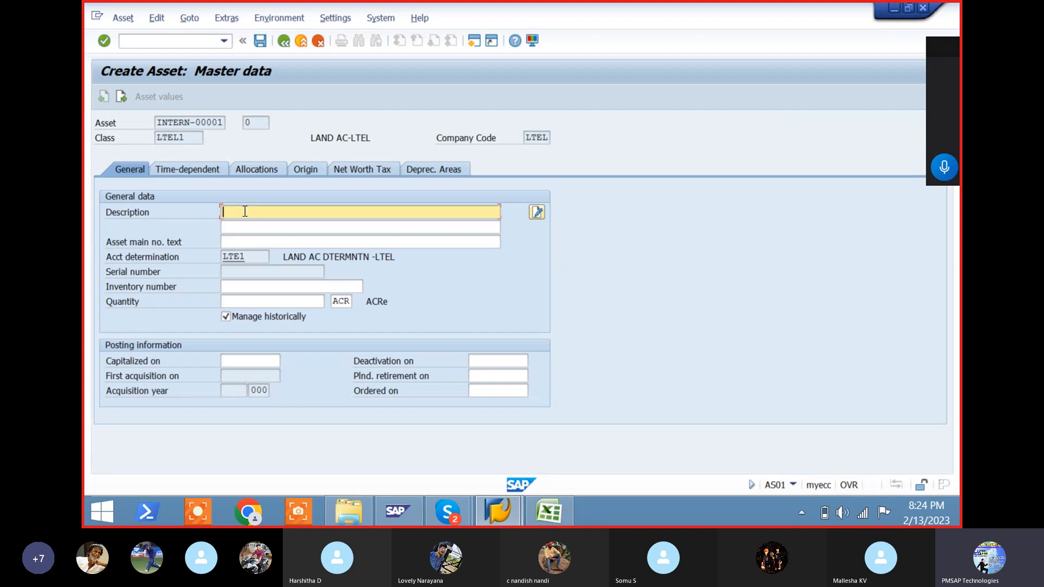
type("M")
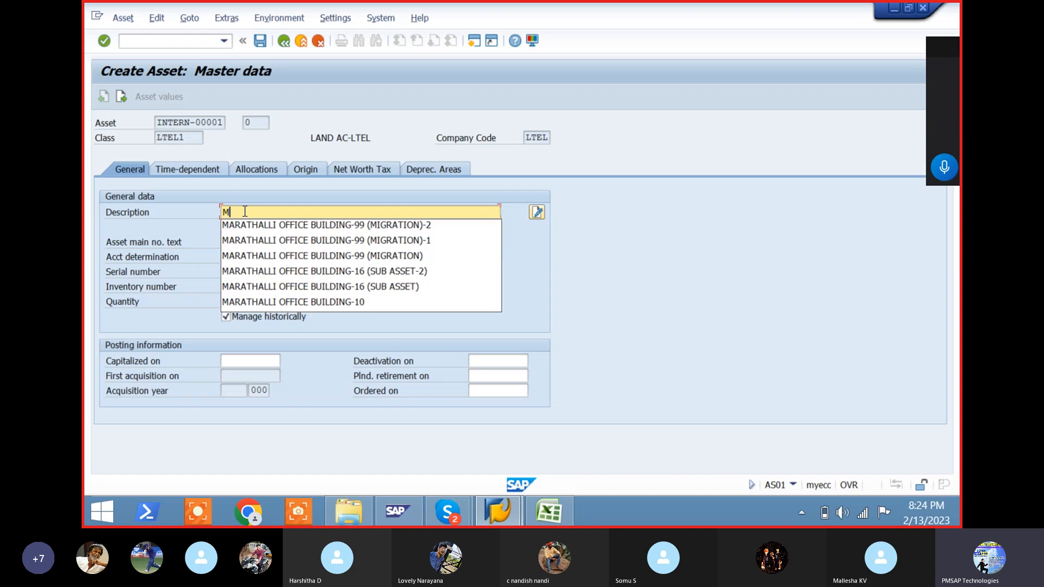
key("Down")
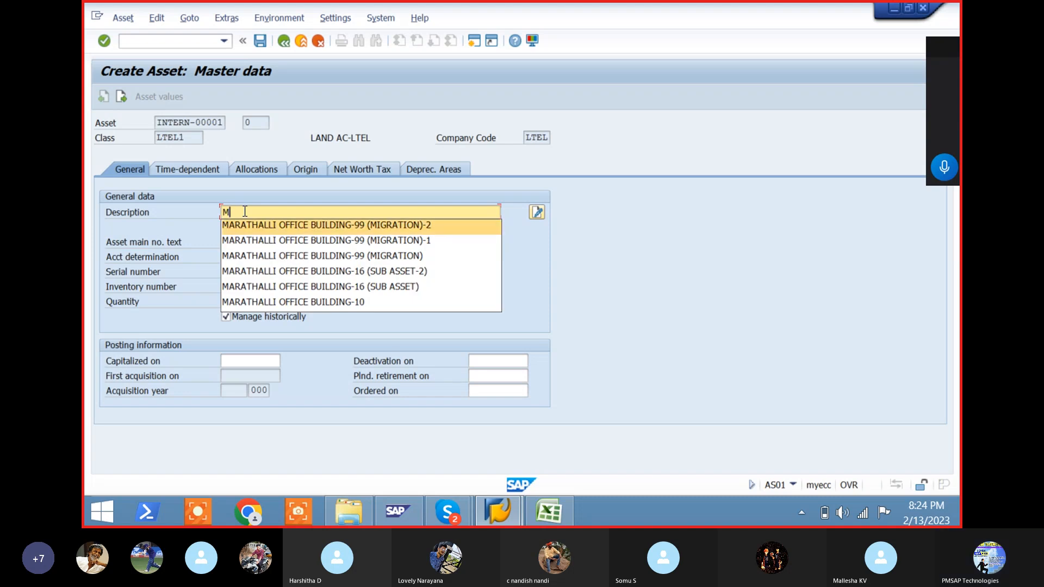
key("Down")
key("Down")
key("Down")
key("Down")
key("Down")
key("Return")
key("shift+Left")
key("shift+Left")
key("shift+Left")
key("shift+Left")
key("shift+Left")
key("shift+Left")
key("shift+Left")
key("shift+Left")
key("shift+Left")
key("shift+Left")
key("shift+Left")
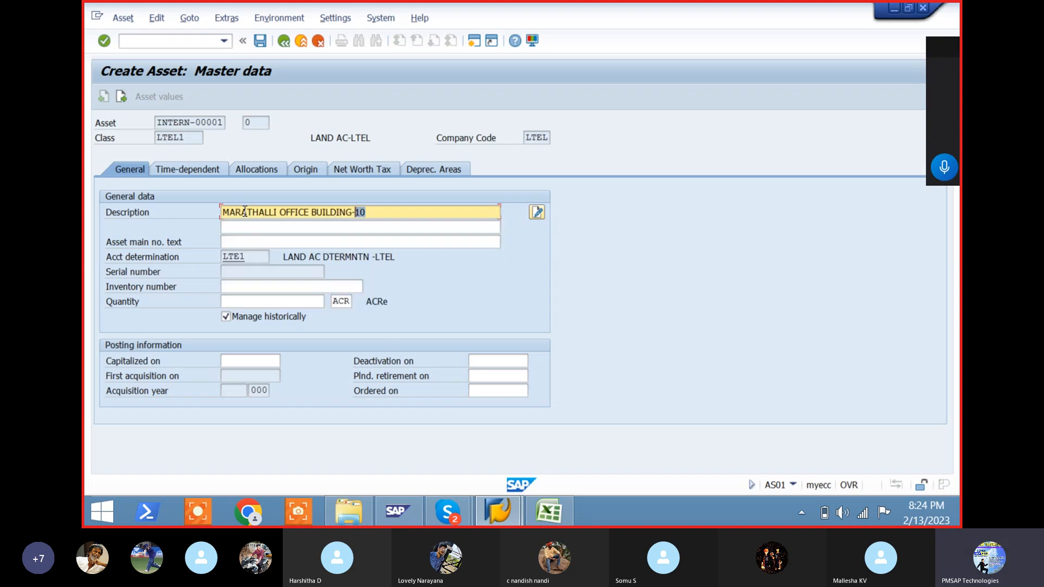
type("FACTORY LAND")
type("(1-ACR")
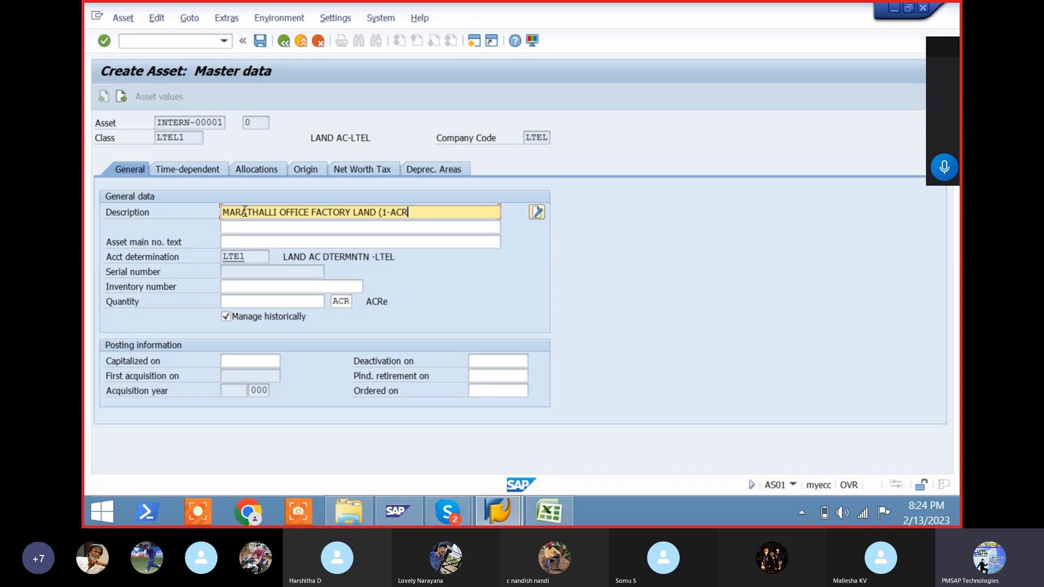
type(")")
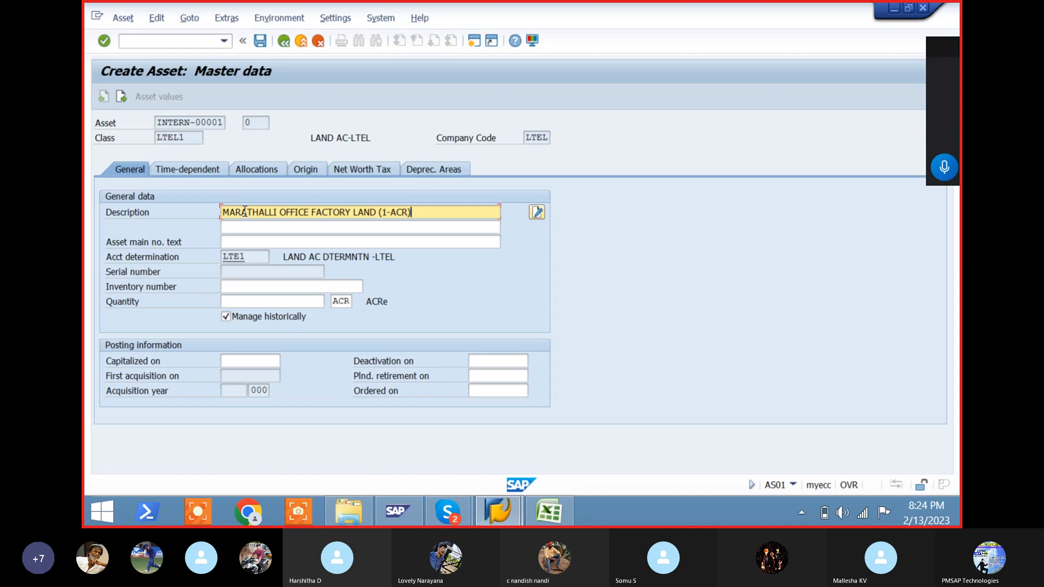
key("Return")
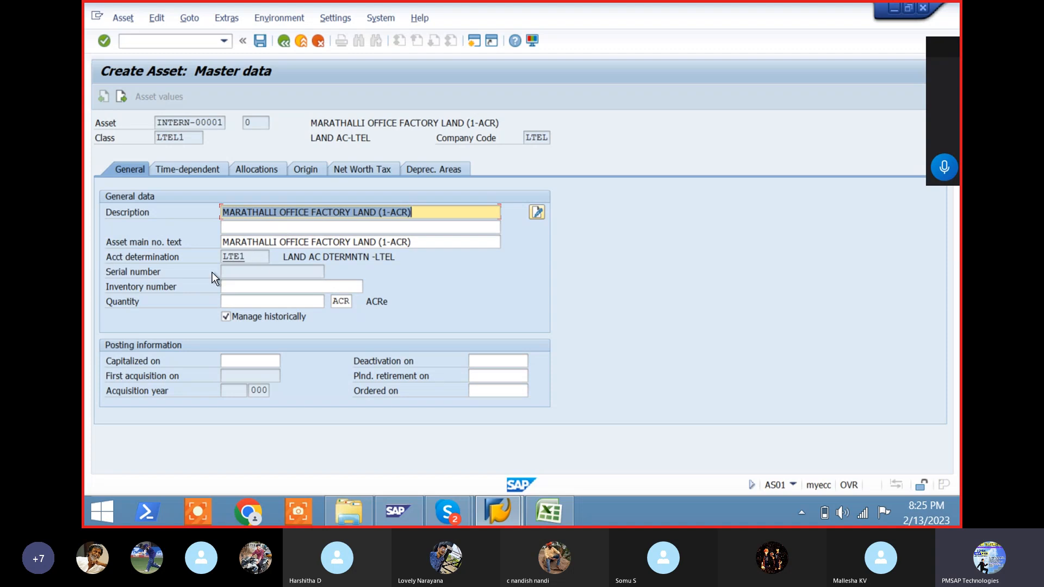
- Review the account determination and quantity fields, and the time-dependent assignments from Business Area through Asset shutdown
left_click_drag(260, 256, 207, 263)
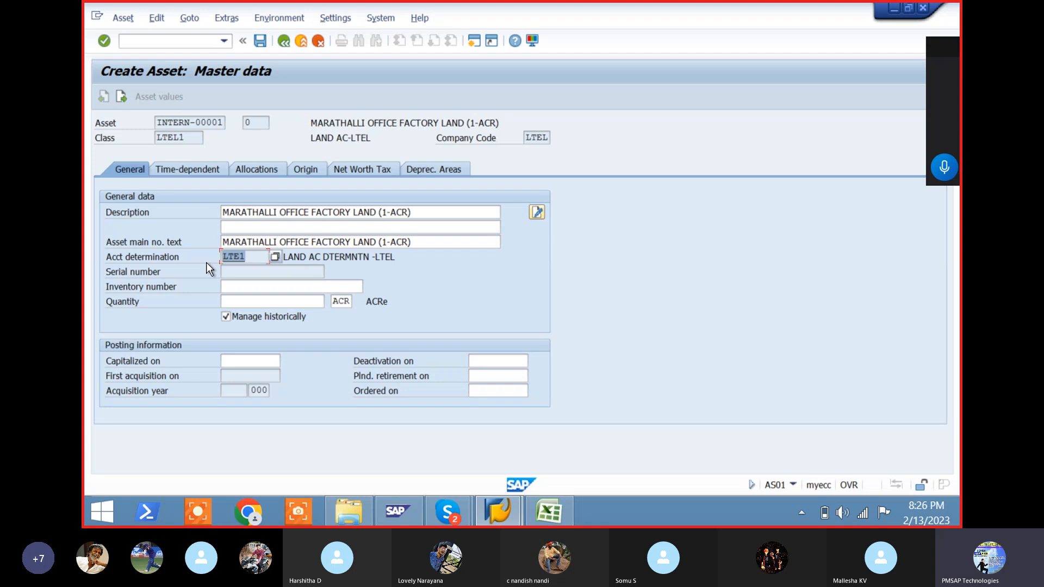
left_click(252, 303)
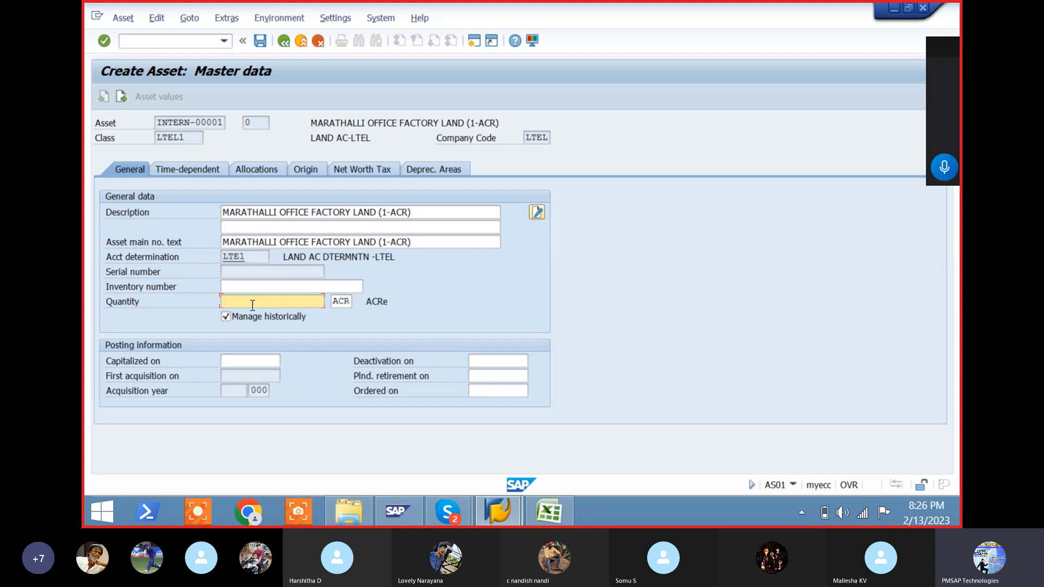
key("Tab")
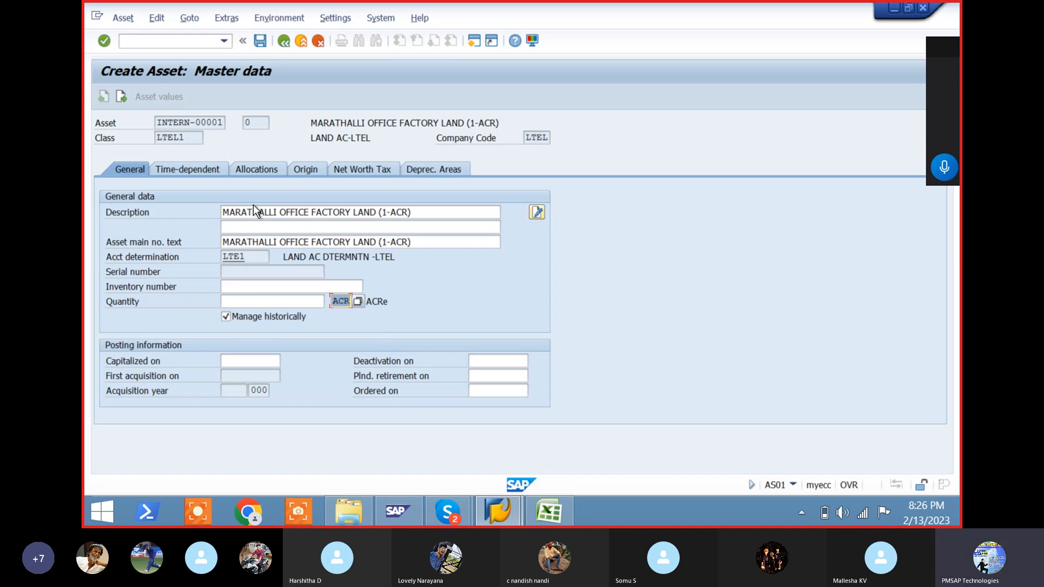
left_click(203, 171)
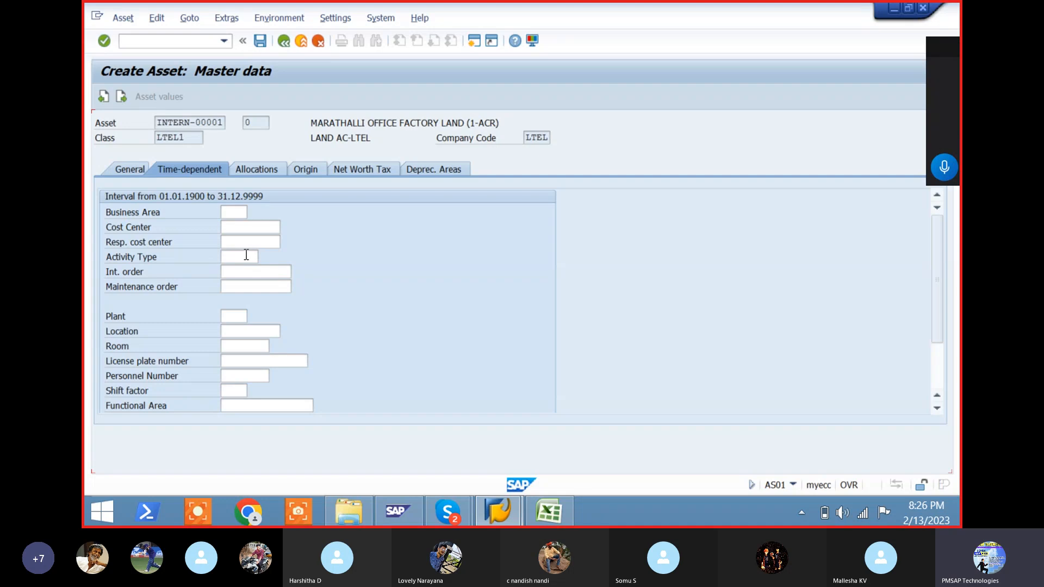
key("Tab")
key("Tab")
key("Tab")
key("Tab")
key("Tab")
key("Tab")
key("Tab")
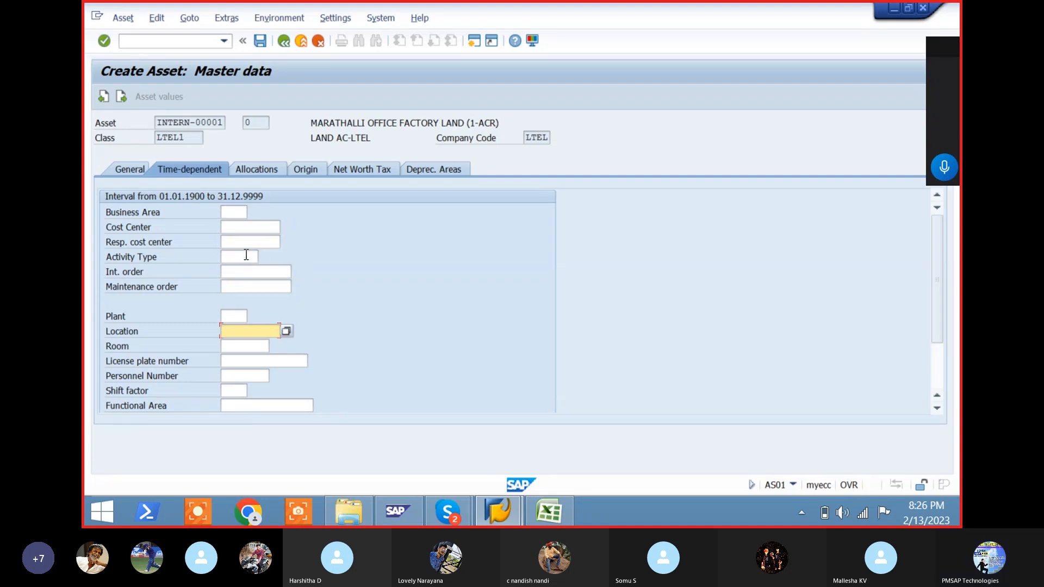
key("shift+Tab")
key("shift+Tab")
key("shift+Tab")
key("shift+Tab")
key("shift+Tab")
key("shift+Tab")
key("shift+Tab")
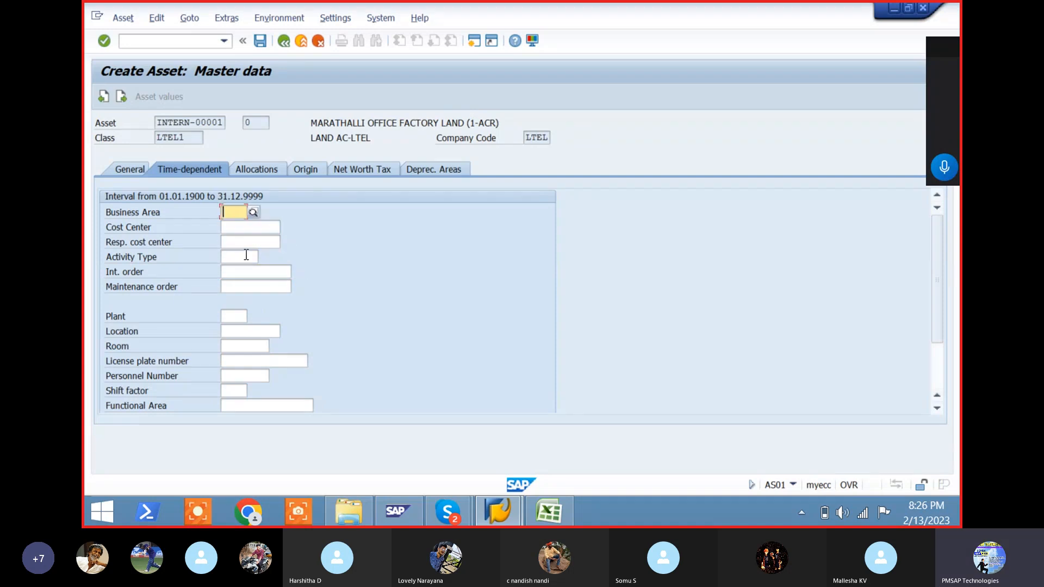
key("Tab")
key("Tab")
key("Tab")
key("Tab")
key("Tab")
key("Tab")
key("Tab")
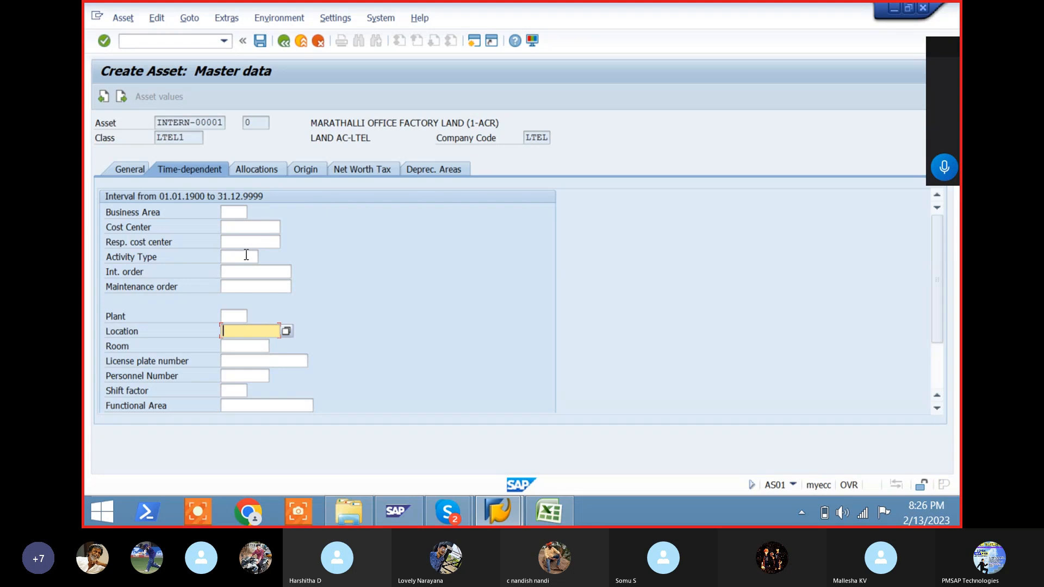
key("Tab")
key("Tab")
key("Tab")
key("Tab")
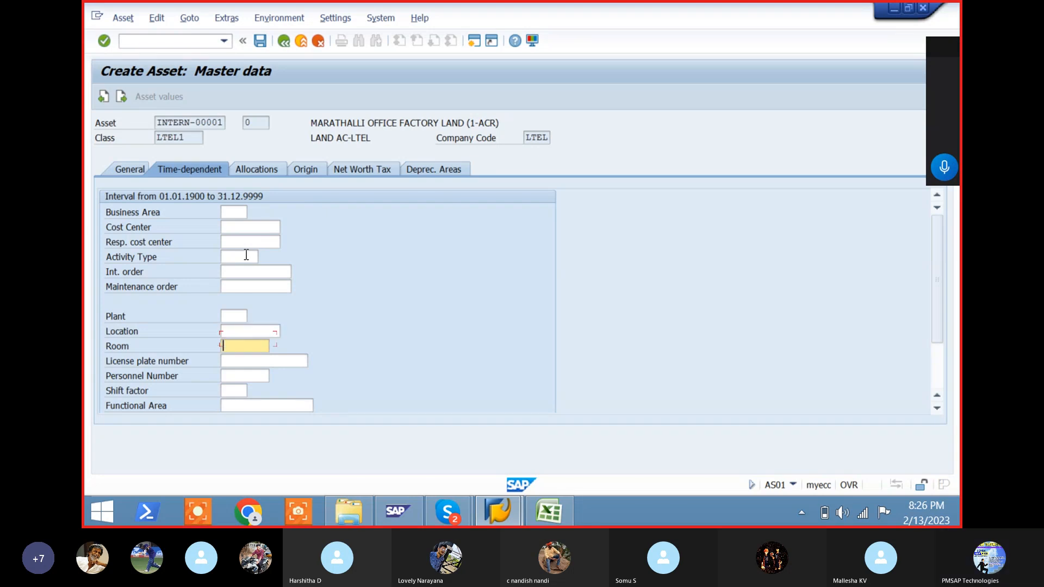
key("Tab")
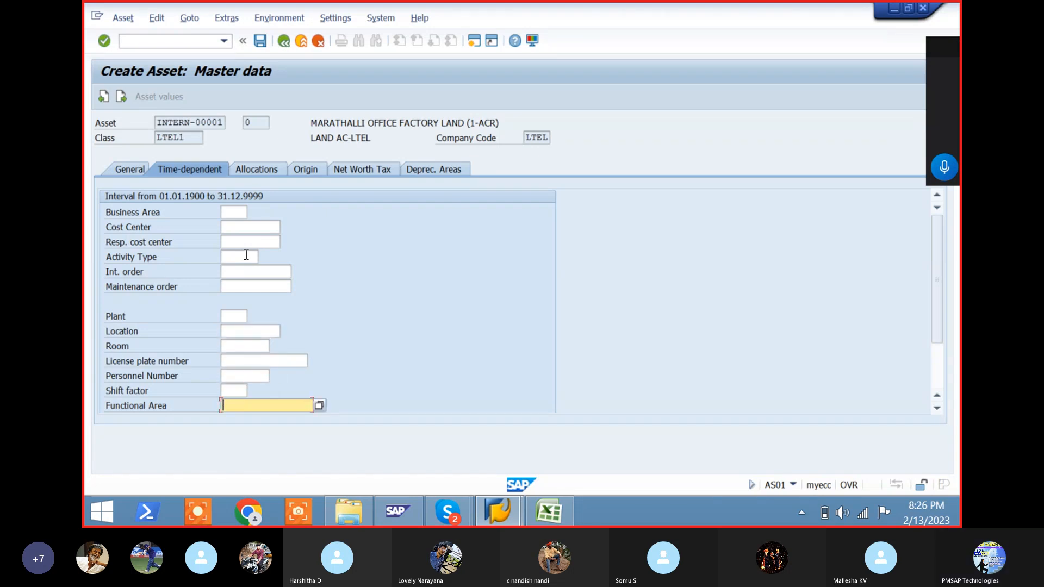
key("shift+Tab")
key("shift+Tab")
key("shift+Tab")
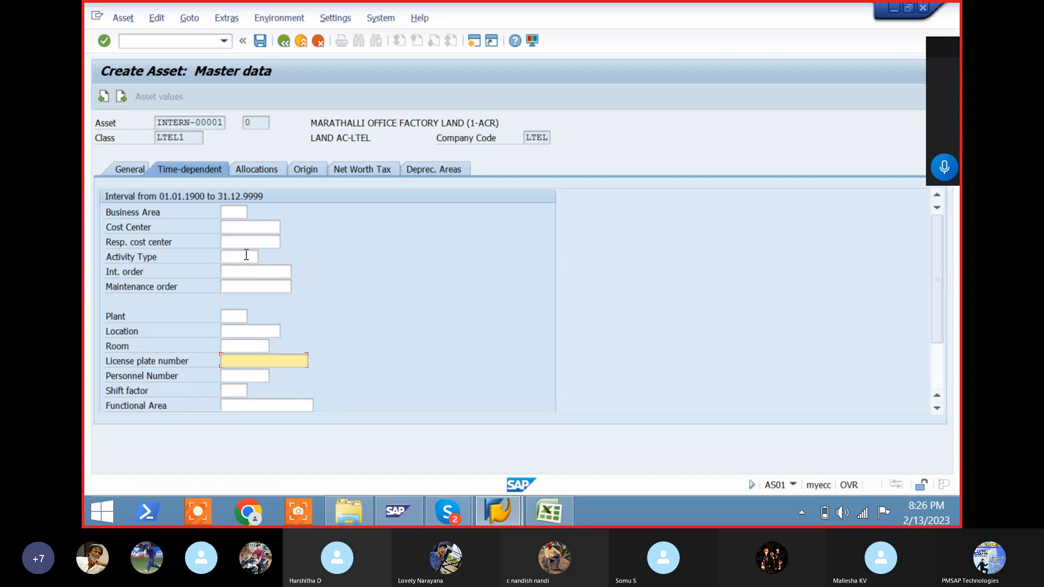
key("Tab")
key("Tab")
key("Tab")
key("Tab")
key("Tab")
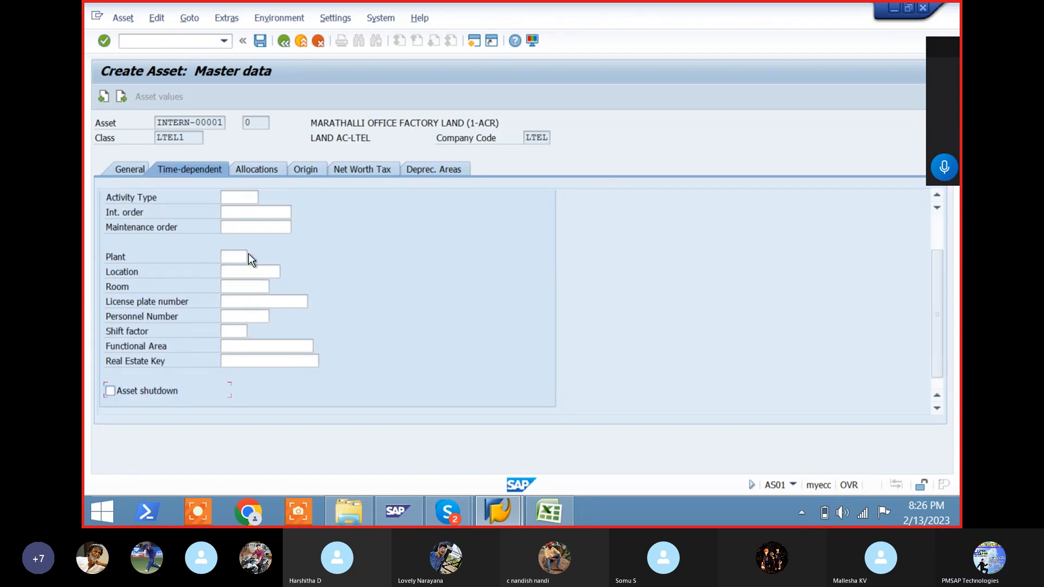
left_click(933, 225)
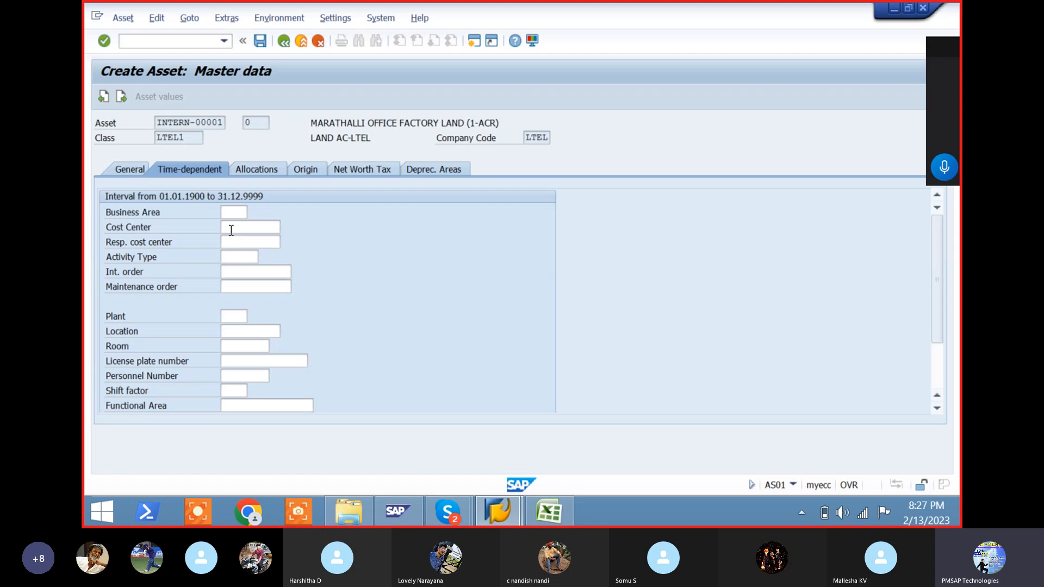
- Review the land asset's allocations, origin and net worth tax fields
left_click(259, 169)
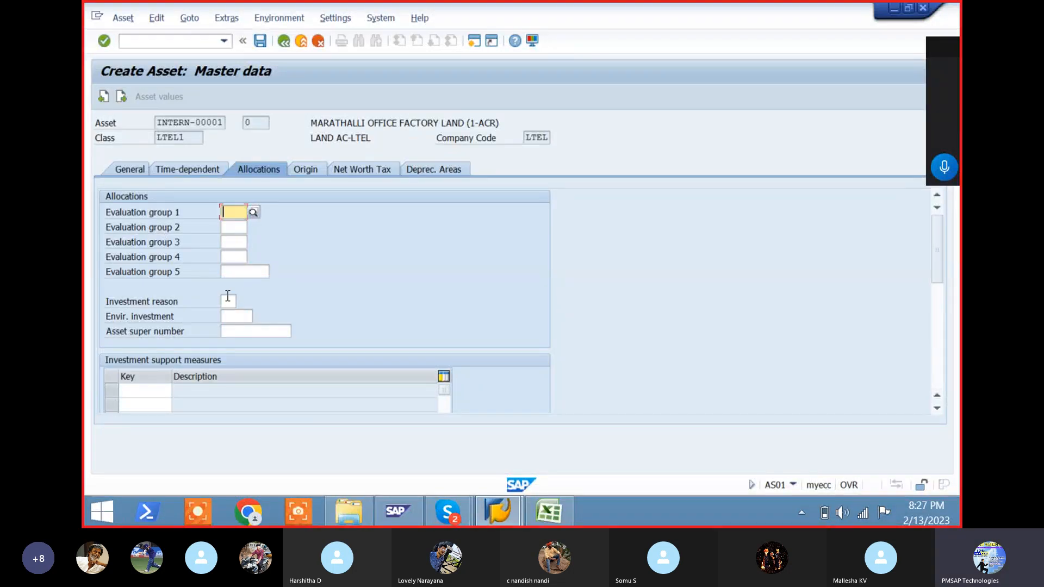
left_click(308, 169)
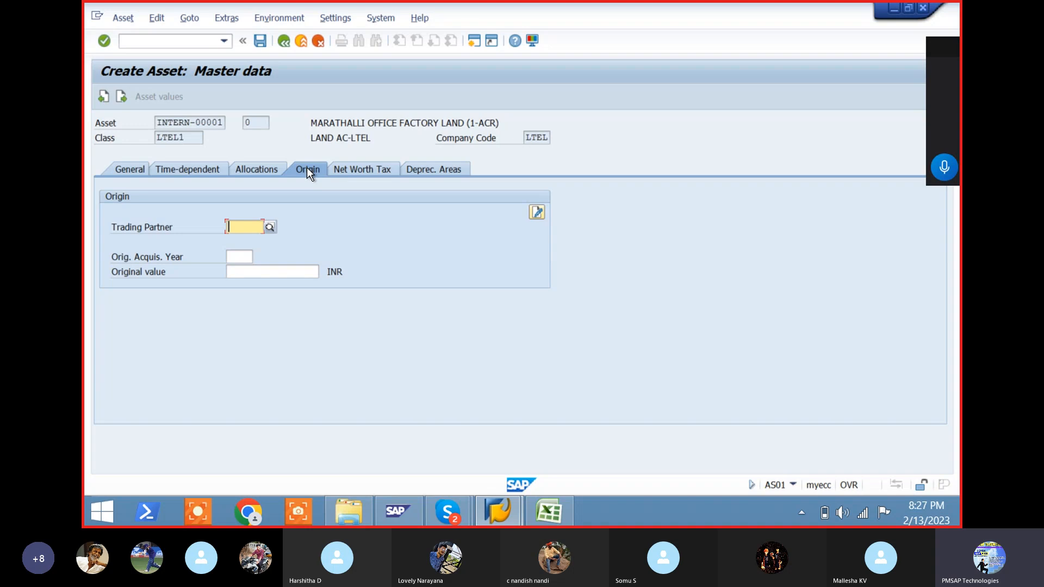
left_click(367, 170)
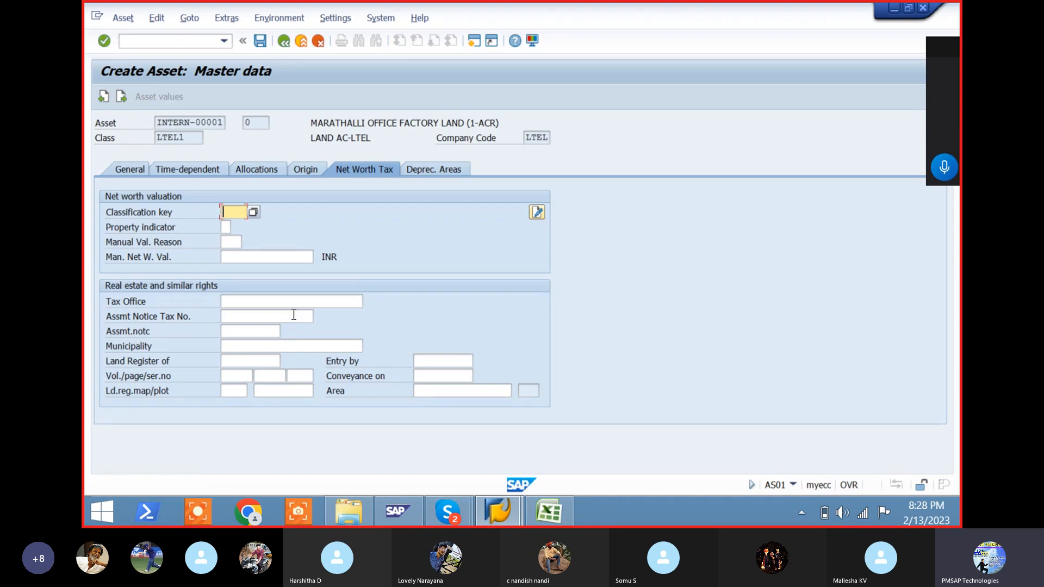
- Choose depreciation key LTE0 for depreciation area 01 Book deprecn and save the land asset master
left_click(443, 173)
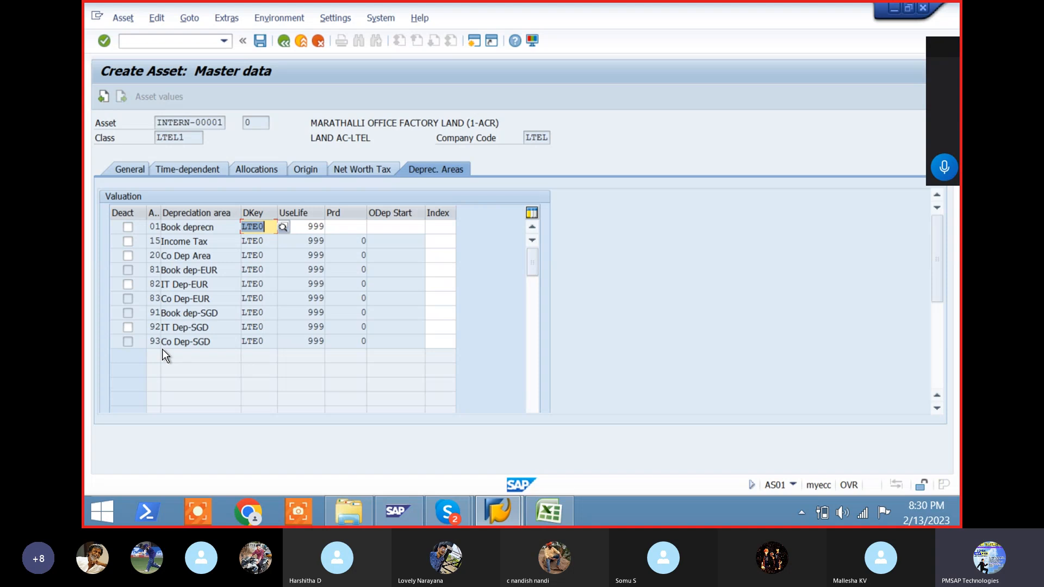
left_click(82, 179)
left_click(283, 227)
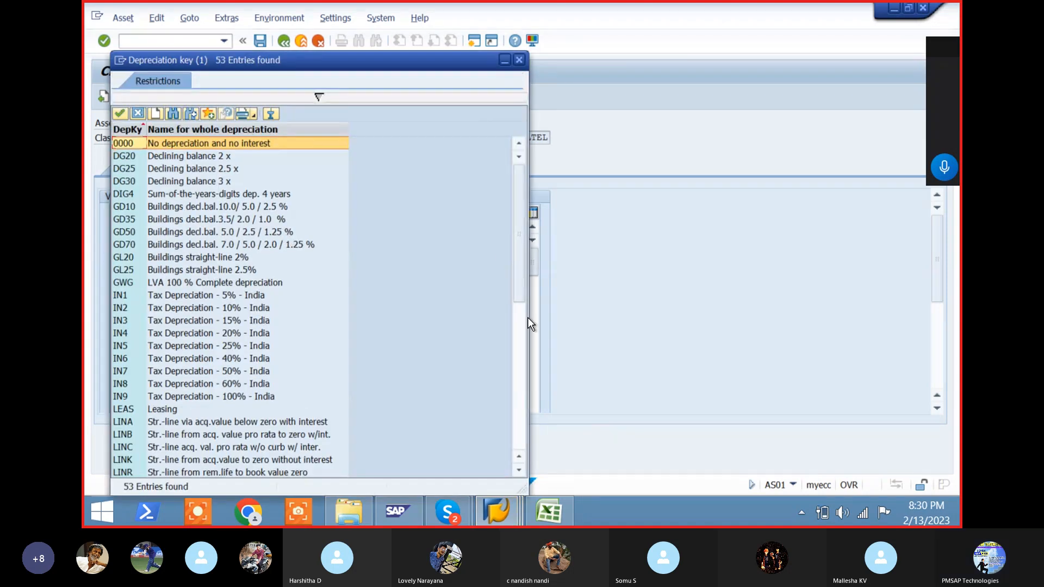
left_click(521, 362)
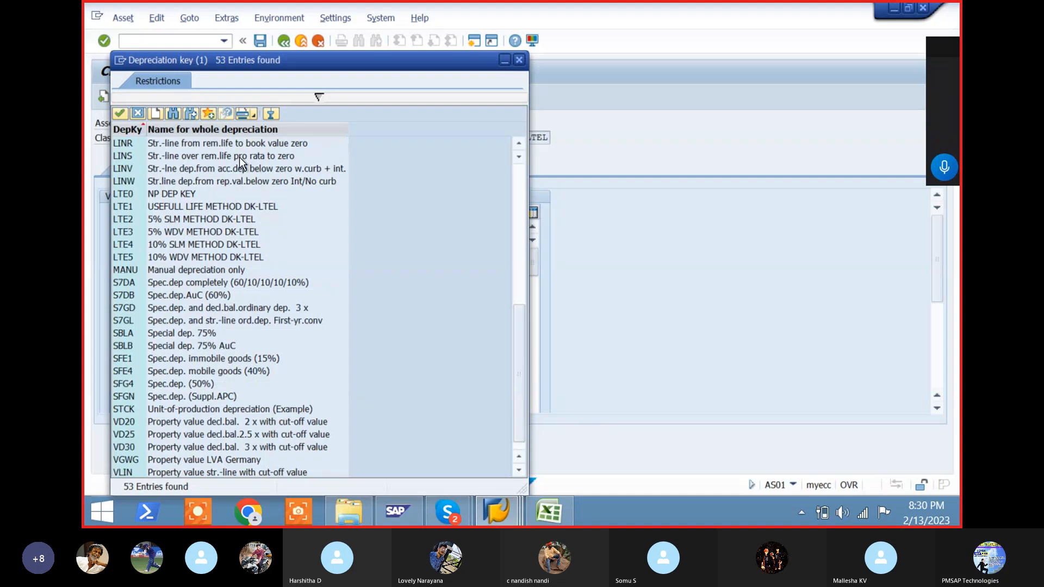
left_click(129, 195)
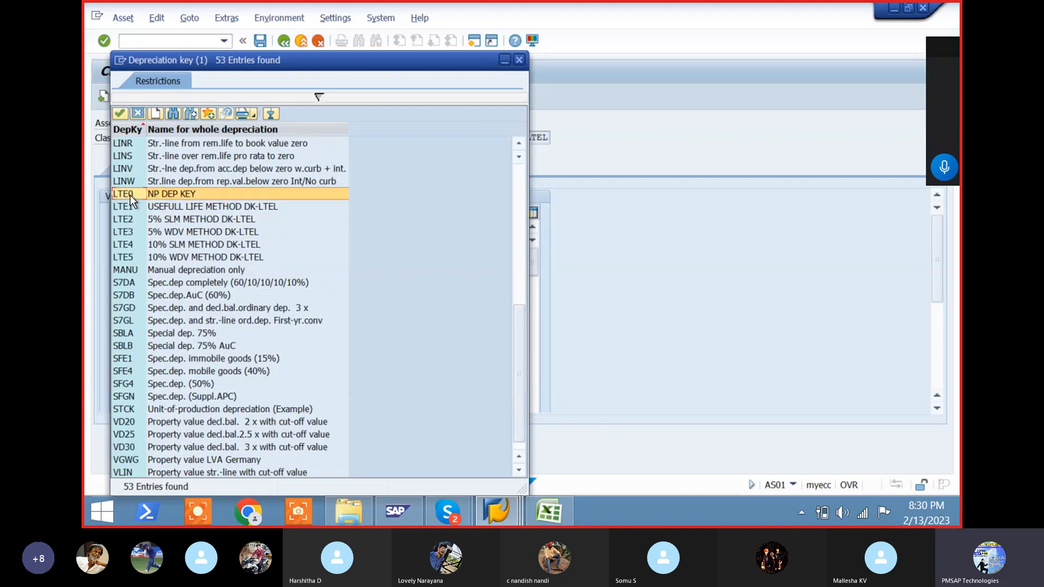
double_click(175, 196)
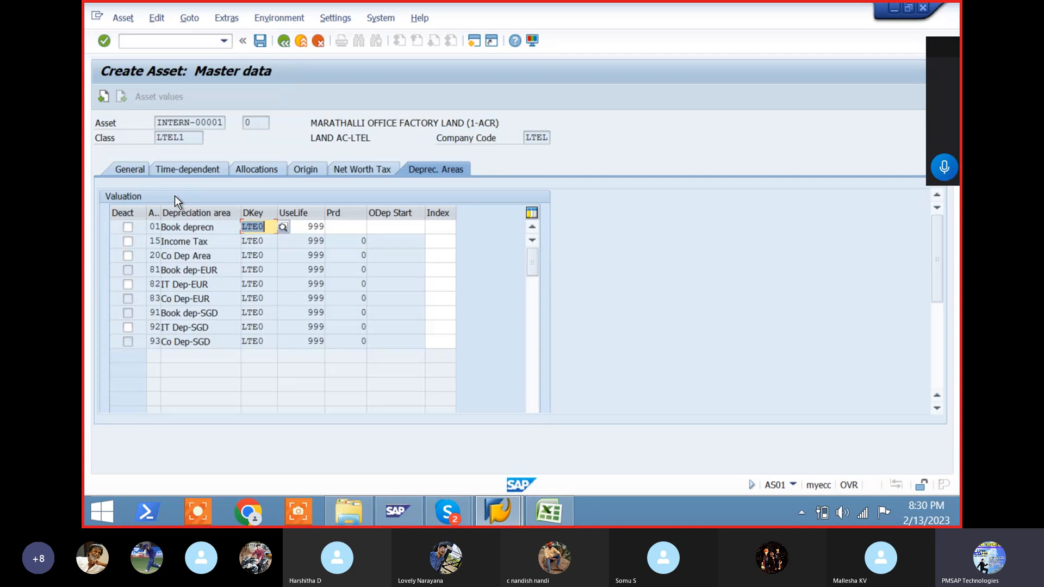
key("Return")
left_click(260, 43)
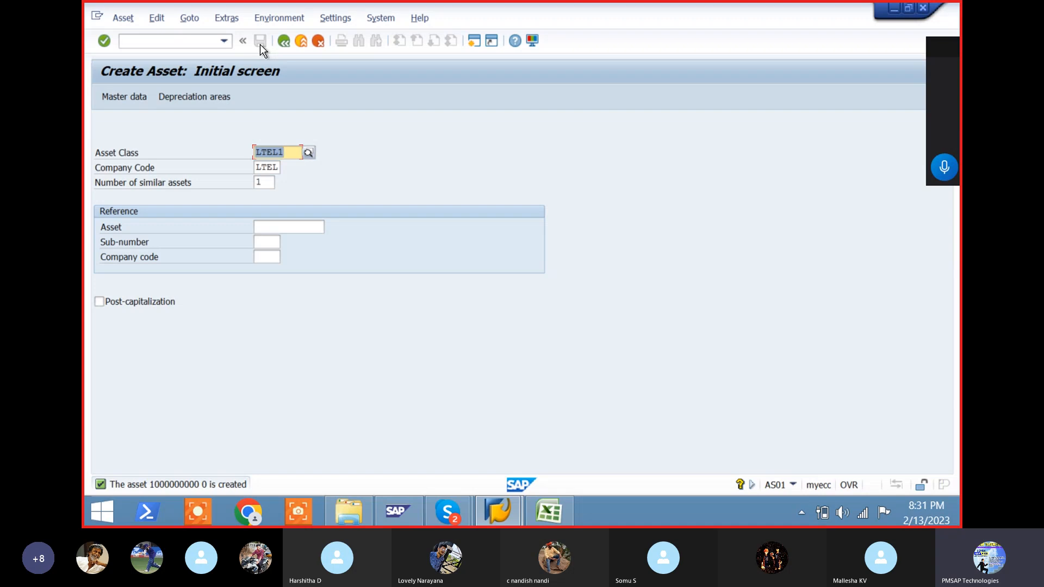
- Start another asset master for buildings class LTEL2 in company code LTEL with 1 similar asset
key("Right")
key("Left")
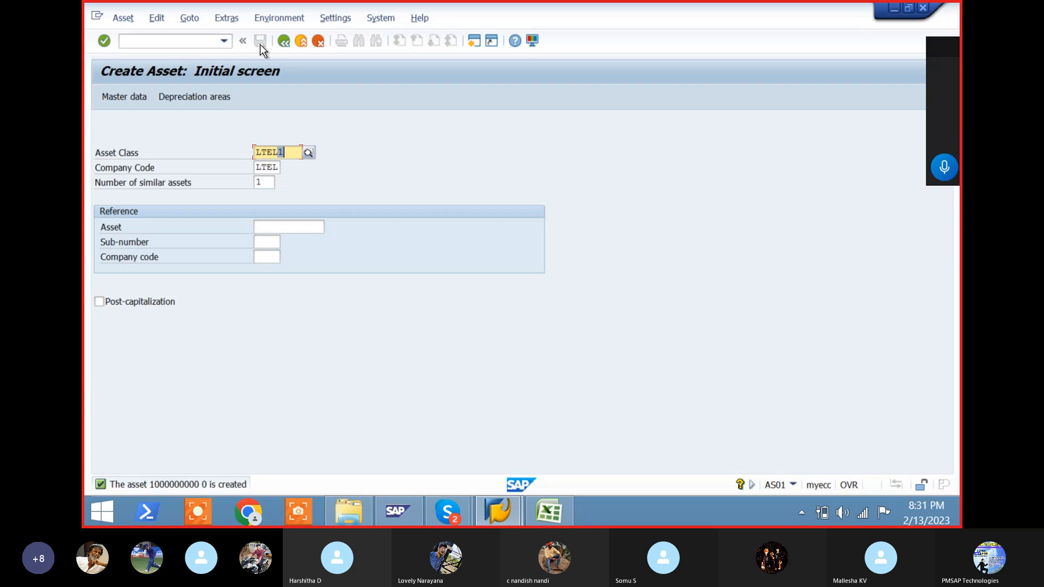
type("2")
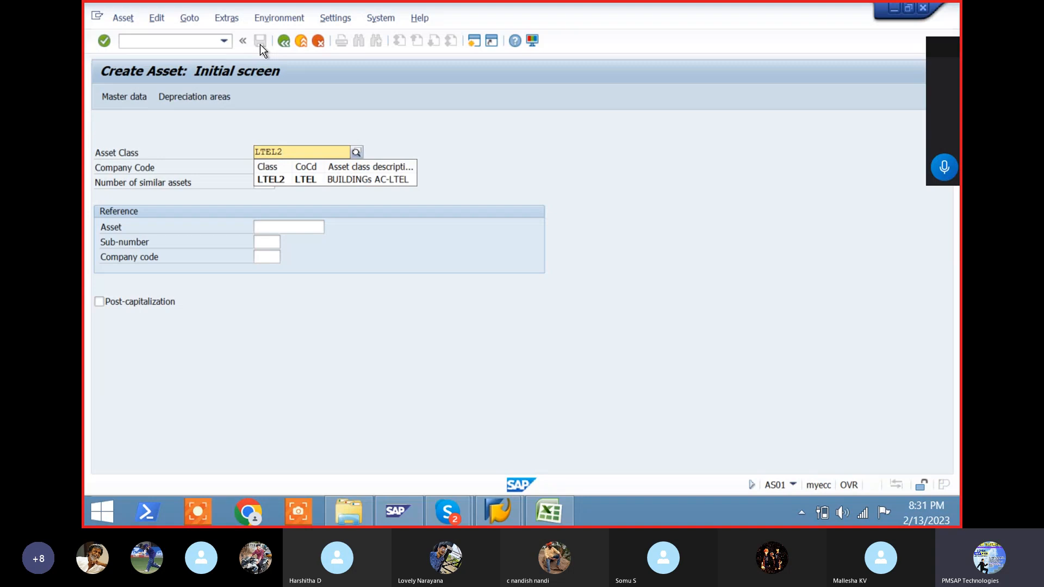
key("Return")
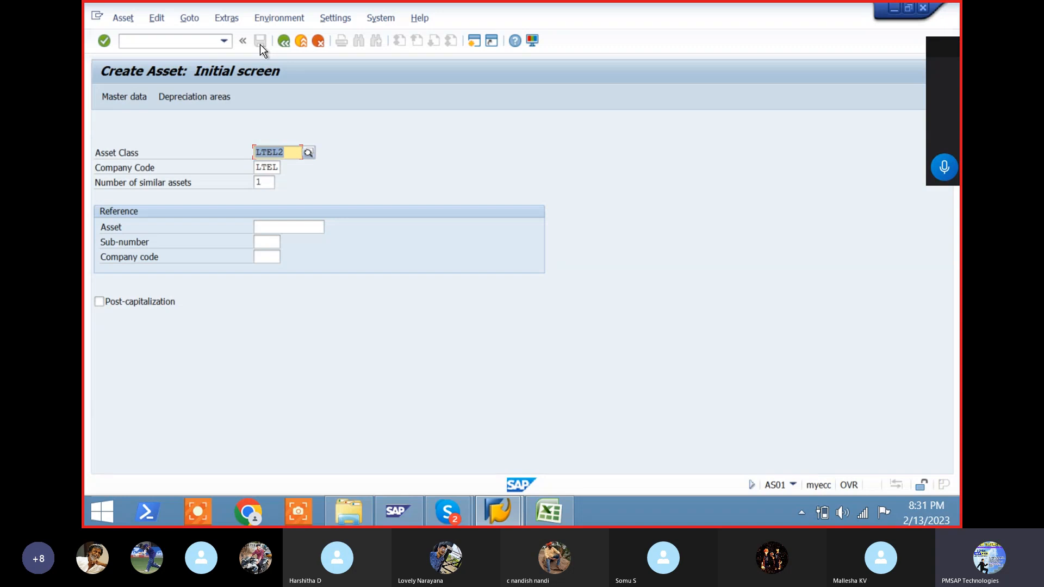
key("Tab")
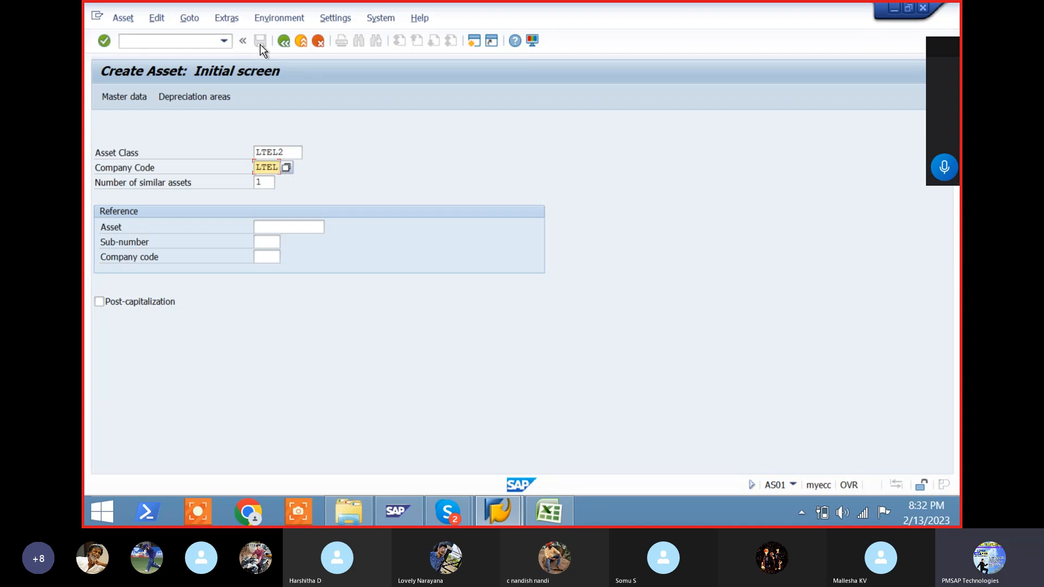
key("Tab")
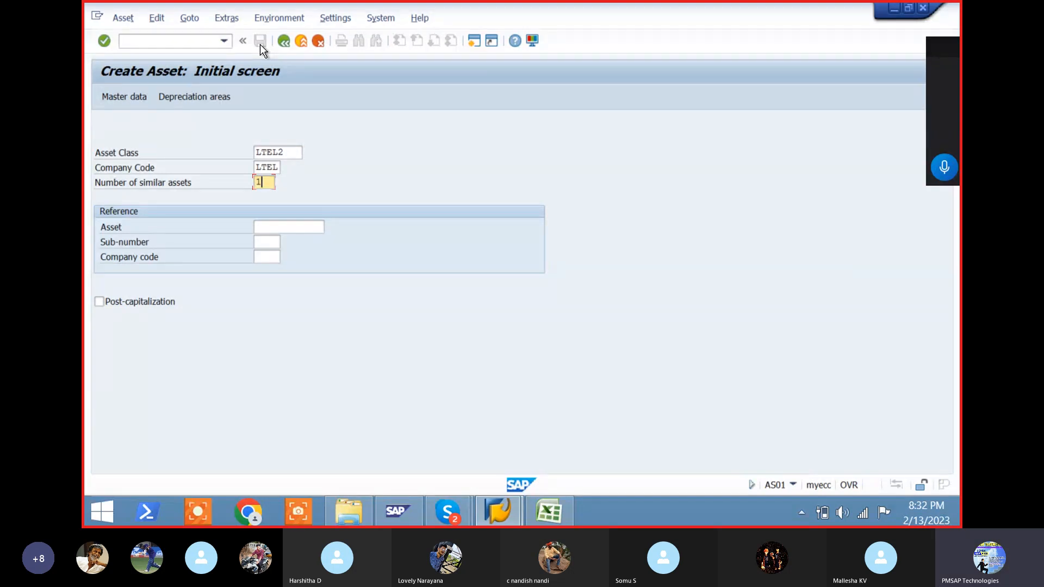
key("Return")
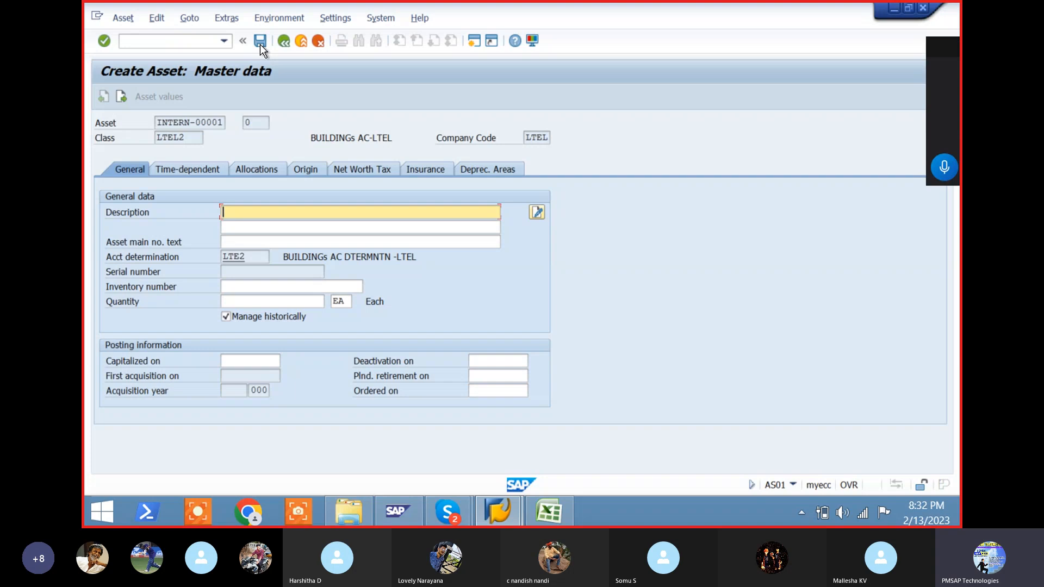
- Reuse the earlier description MARATHALLI OFFICE FACTORY LAND (1-ACR) for the building asset and replace LAND with BUILDING
key("Down")
key("Down")
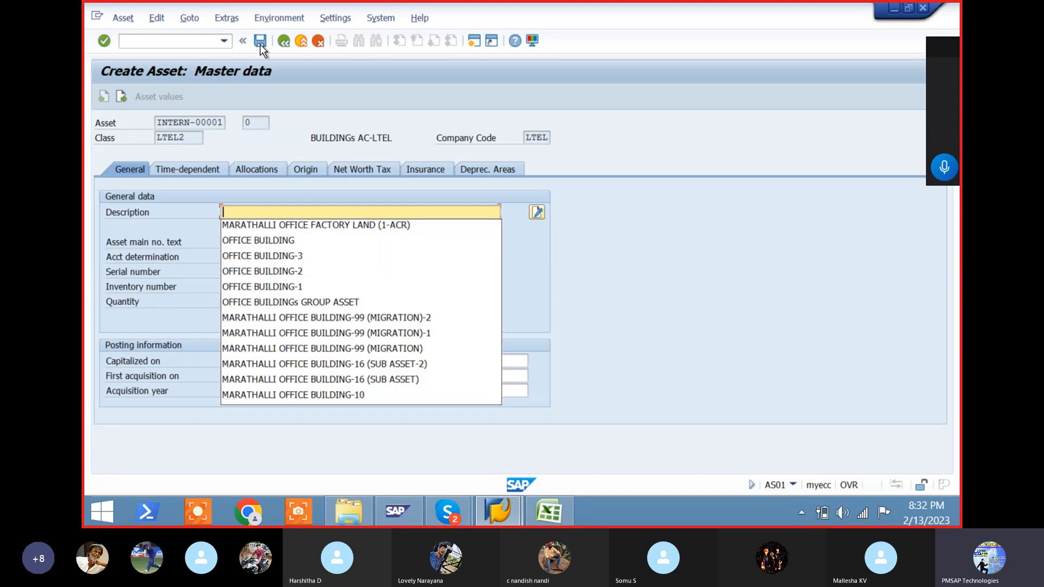
key("Return")
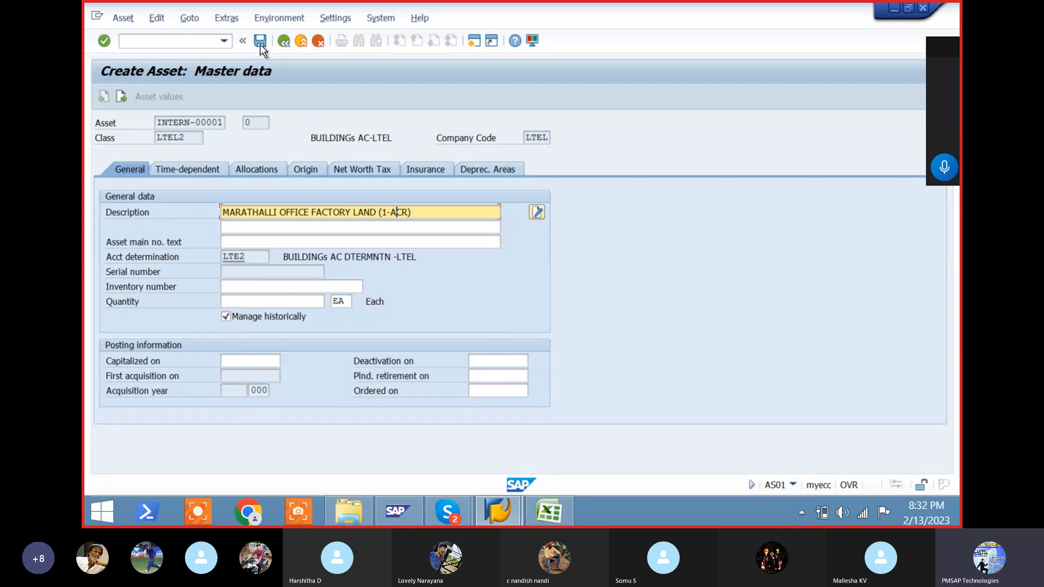
key("Left")
key("Left")
key("Left")
key("Left")
key("Left")
key("Left")
key("Left")
key("Left")
key("Left")
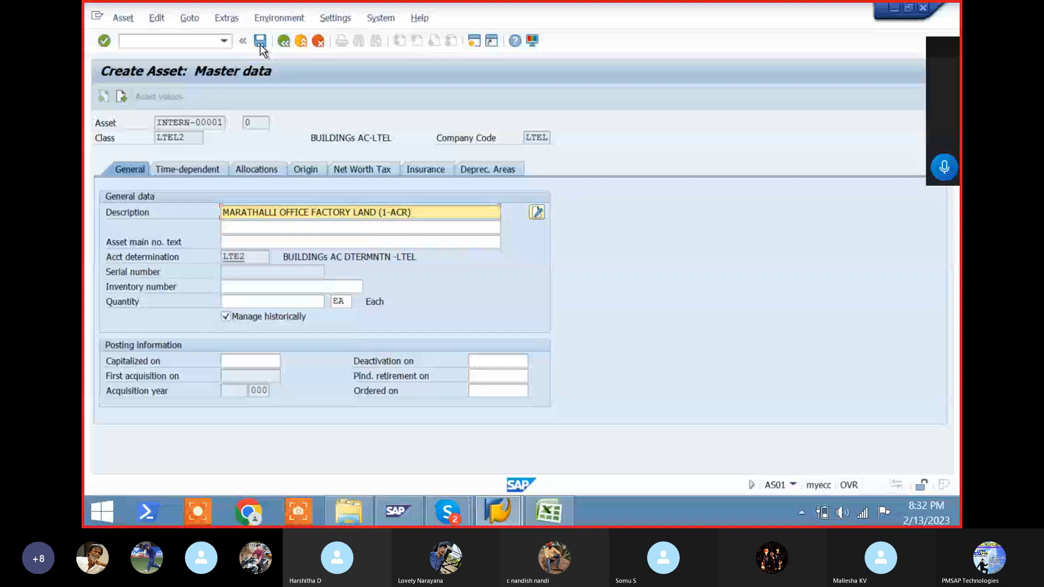
key("shift+Right")
key("shift+Right")
key("shift+Right")
key("shift+Right")
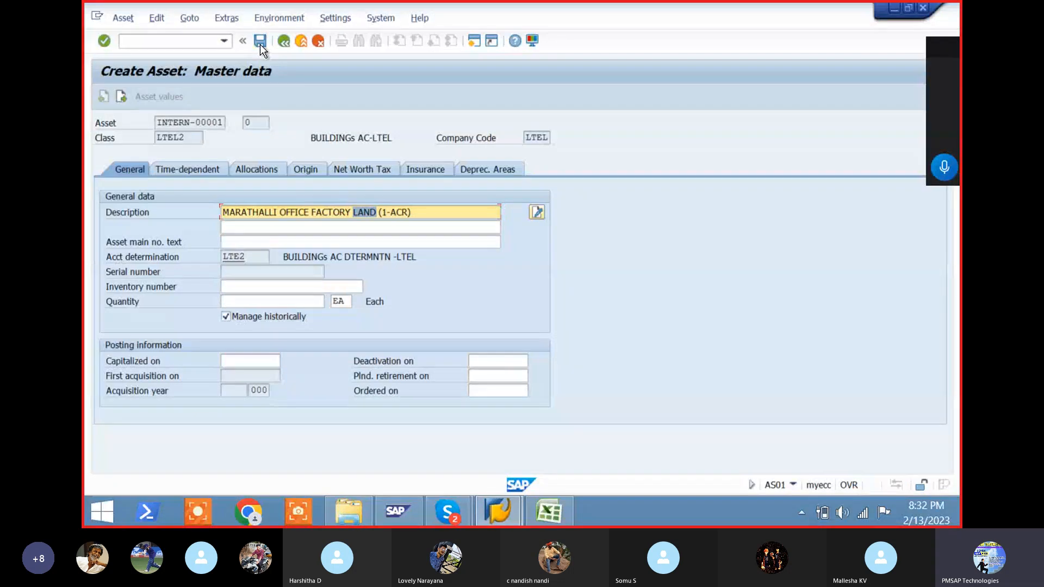
type("BUILDING")
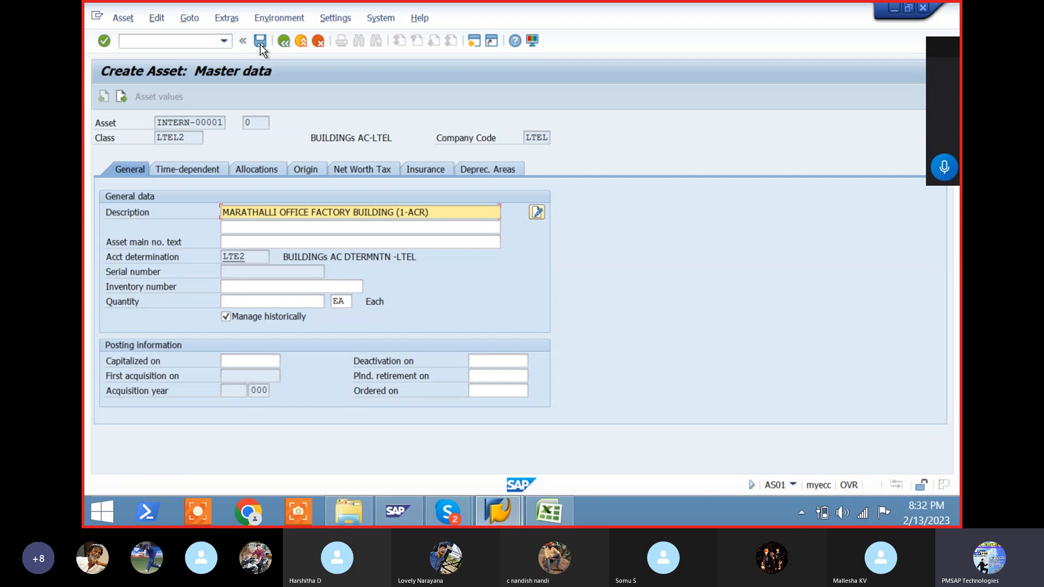
- Remove the (1-ACR) suffix from the building asset's description and confirm the general data, leaving the quantity blank
key("Right")
key("shift+Right")
key("shift+Right")
key("shift+Right")
key("shift+Right")
key("shift+Right")
key("shift+Right")
key("shift+Right")
key("BackSpace")
key("Tab")
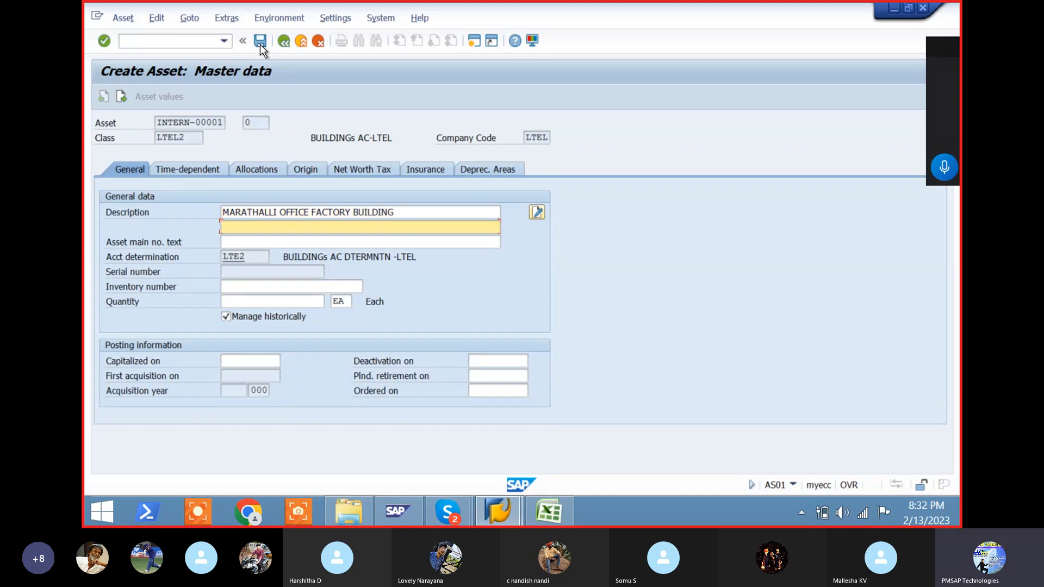
key("Tab")
key("Tab")
key("Tab")
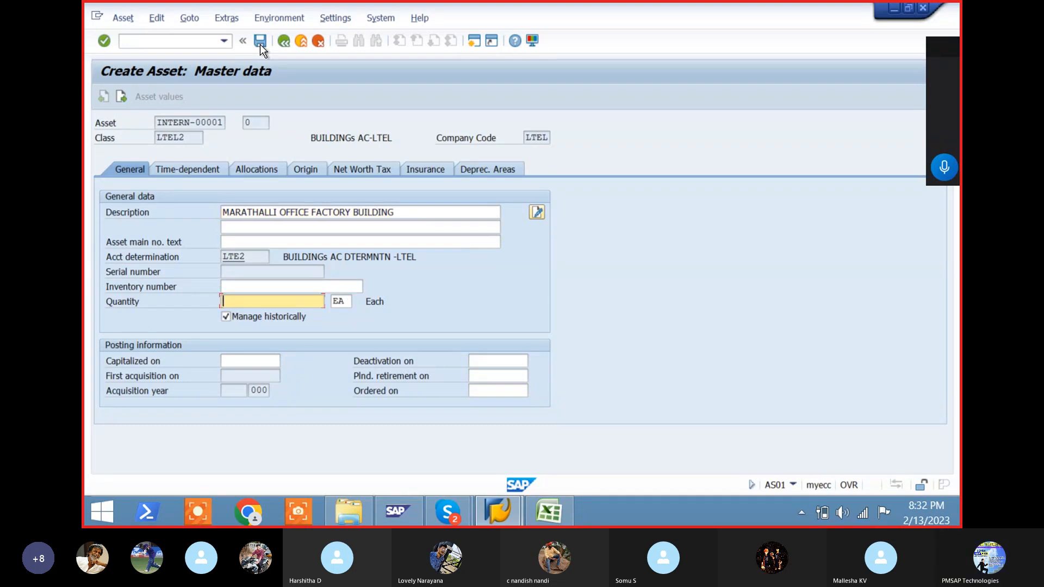
key("Tab")
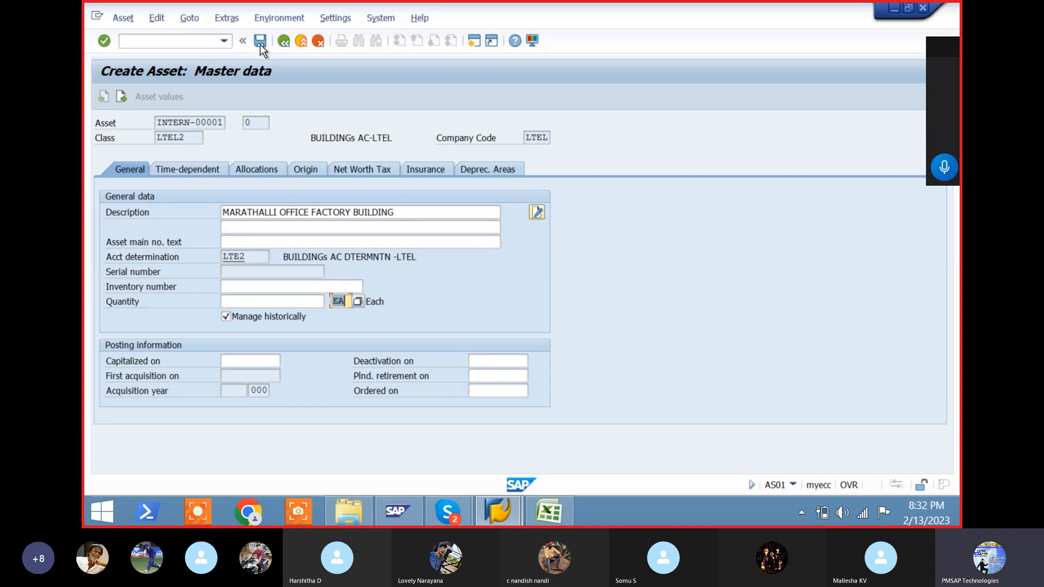
key("Return")
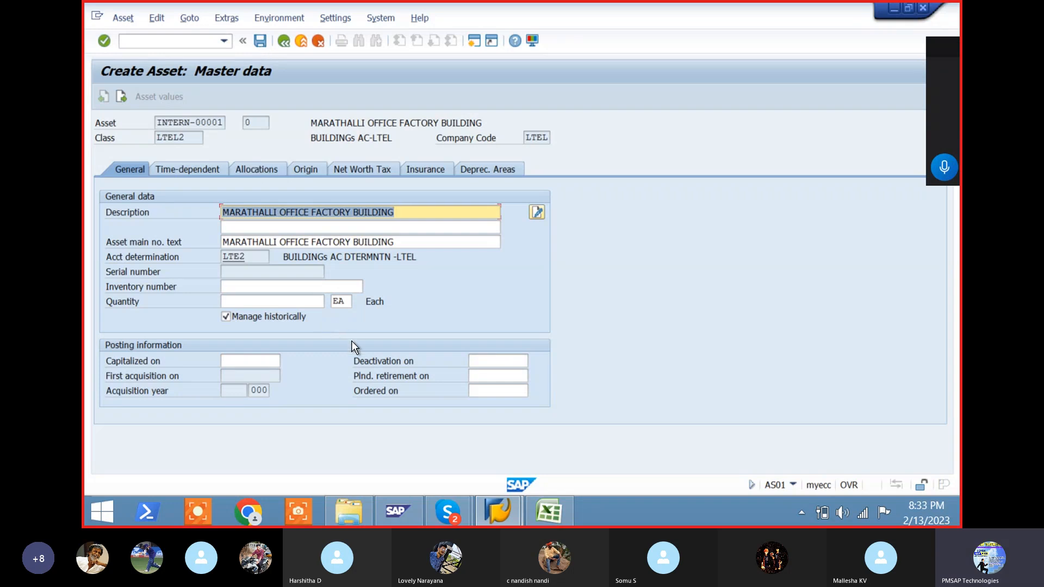
- Review the building asset's time-dependent assignments, allocations, origin, net worth tax and insurance fields
left_click(191, 168)
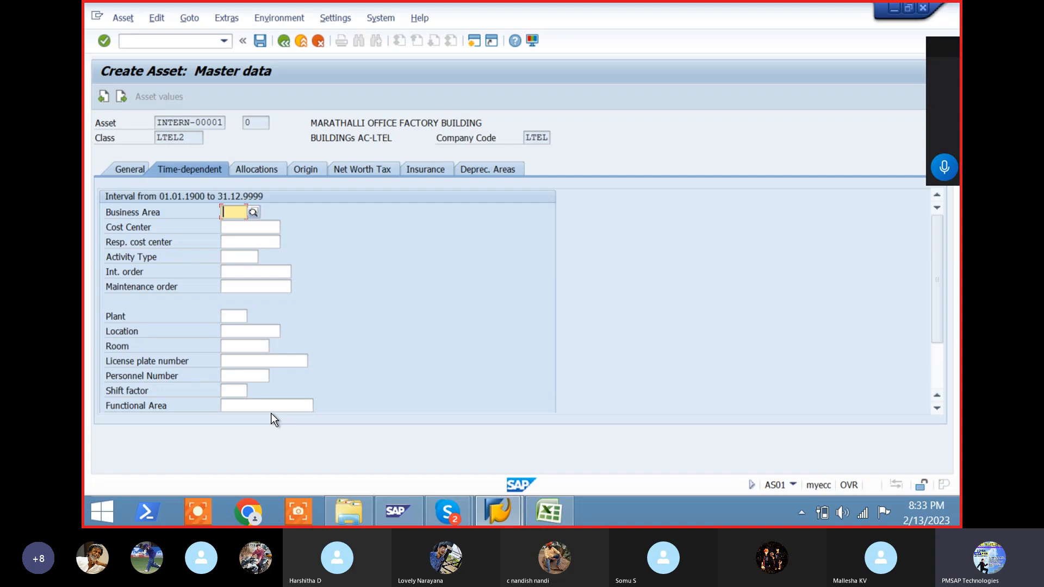
left_click(260, 171)
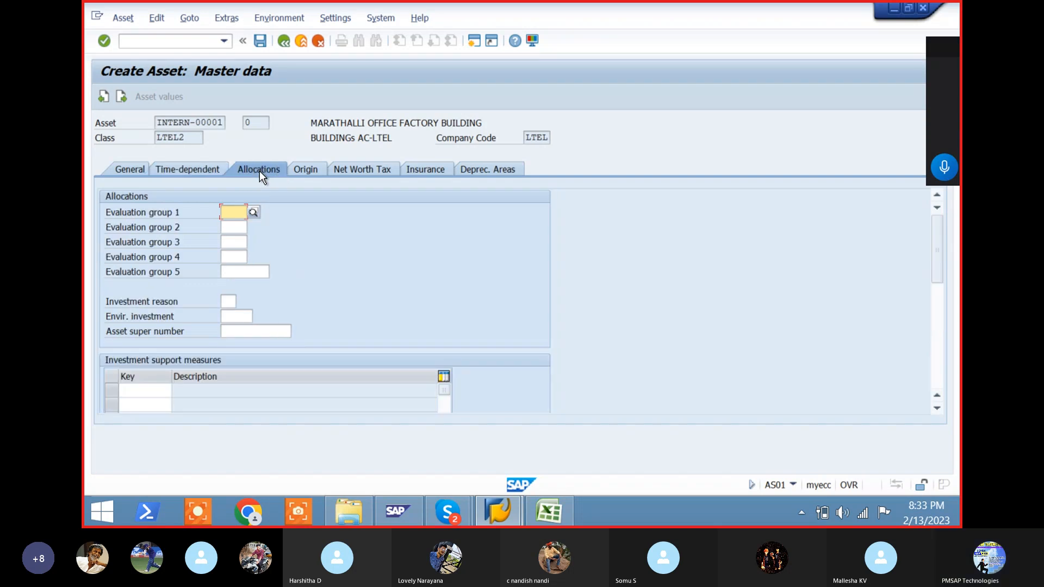
left_click(309, 169)
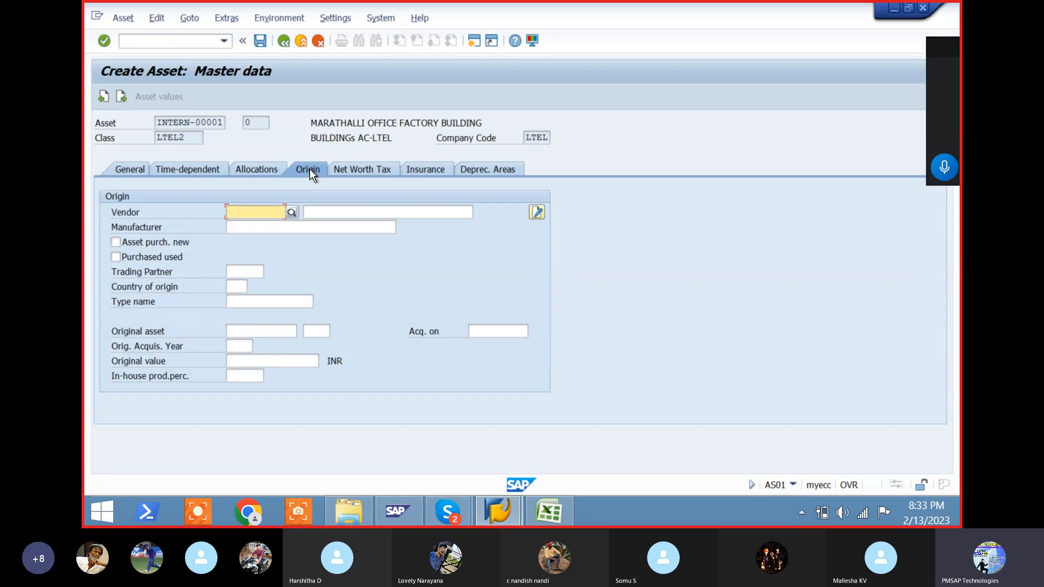
left_click(367, 168)
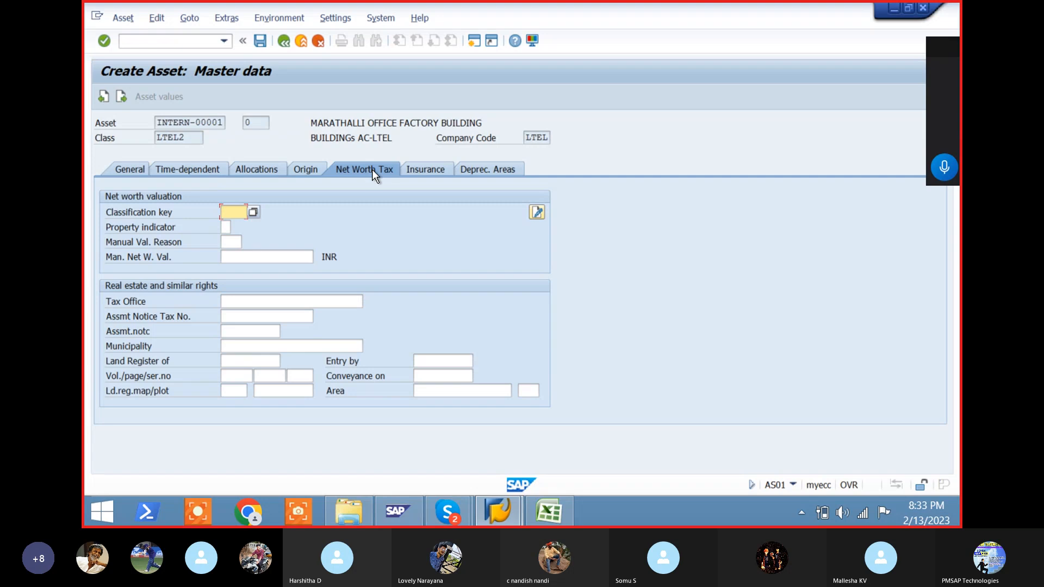
left_click(426, 171)
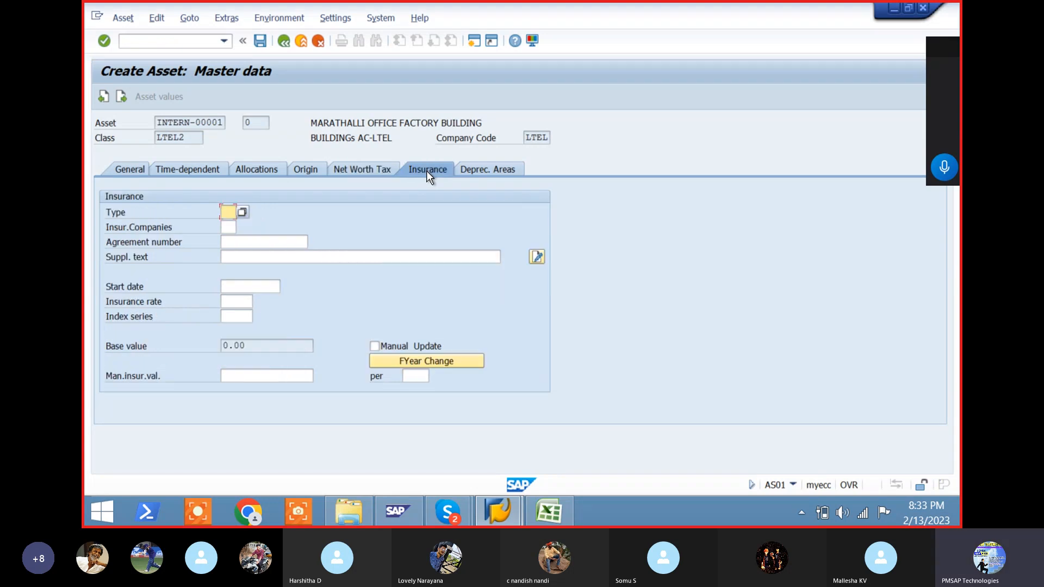
- Check the depreciation key and useful life of area 01 Book deprecn and save the building asset master
left_click(490, 170)
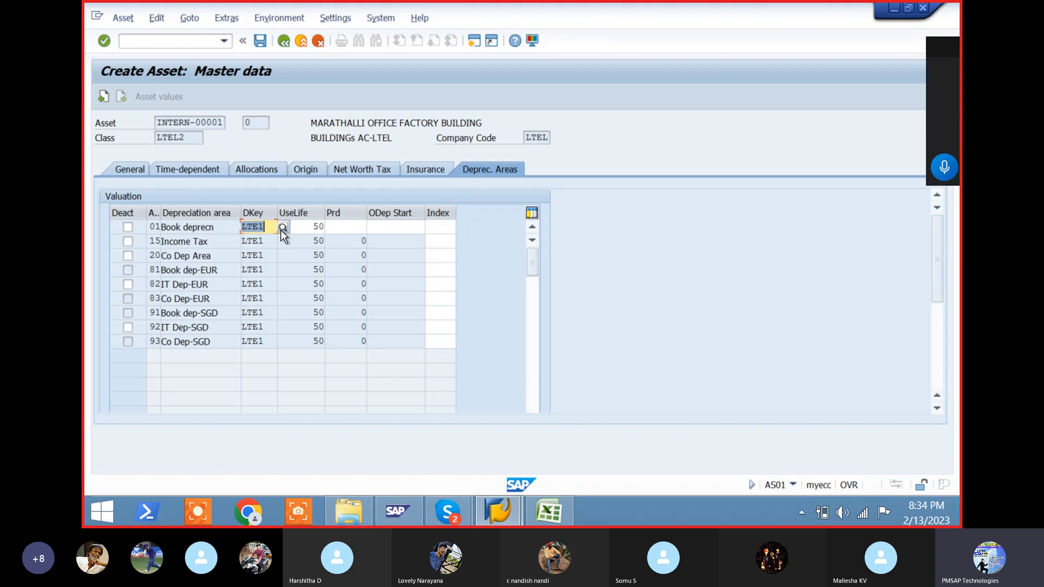
left_click(316, 223)
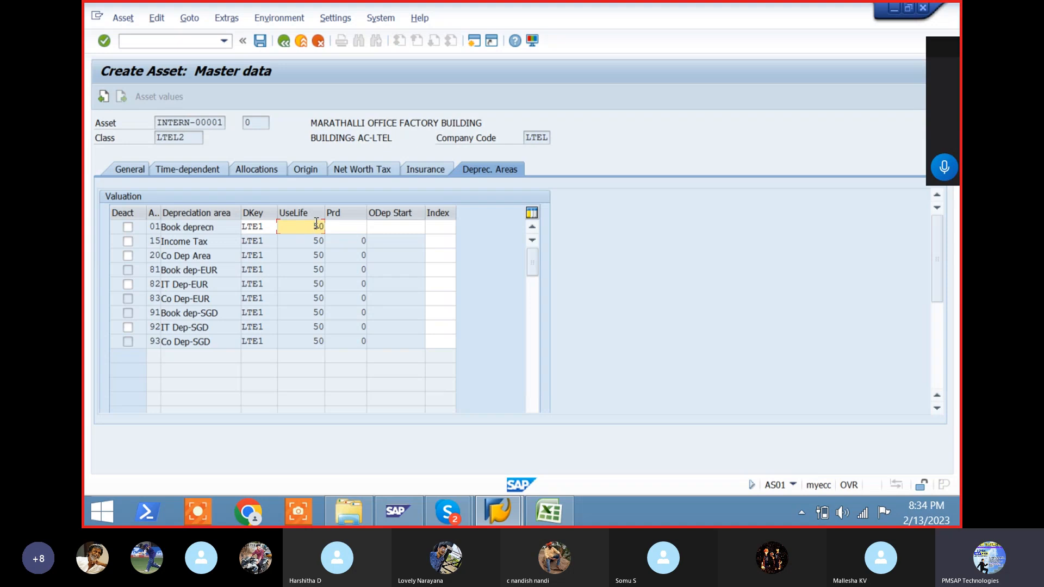
double_click(317, 223)
left_click(262, 42)
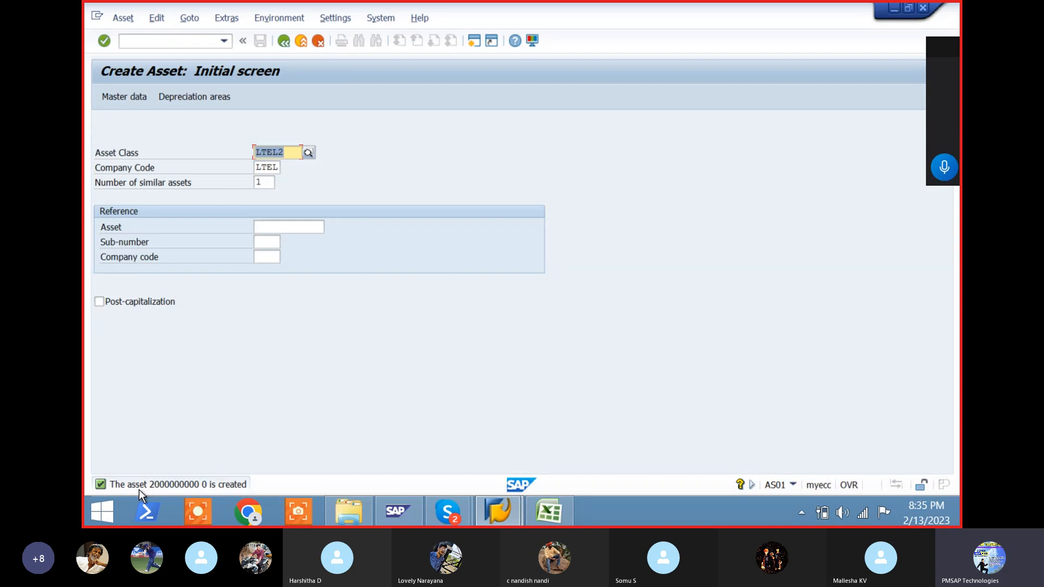
- Start another asset master for plant and machinery class LTEL3 in company code LTEL with 1 similar asset
key("Left")
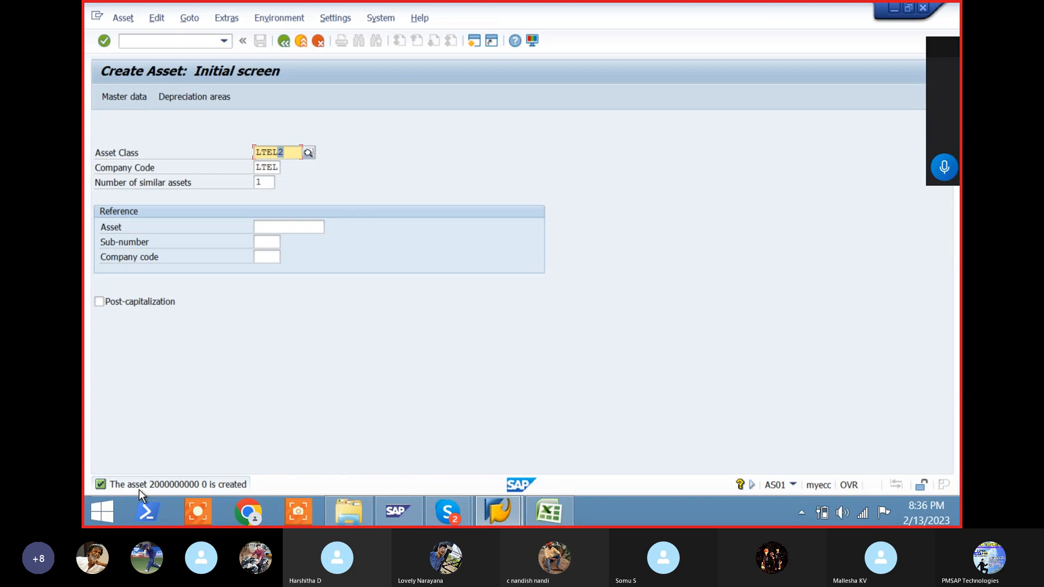
type("3")
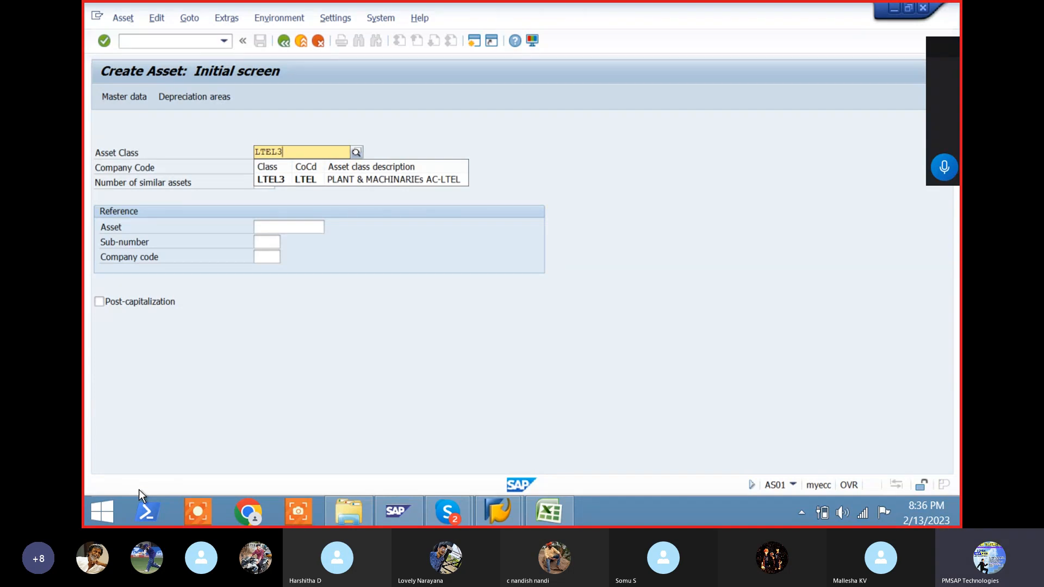
key("Return")
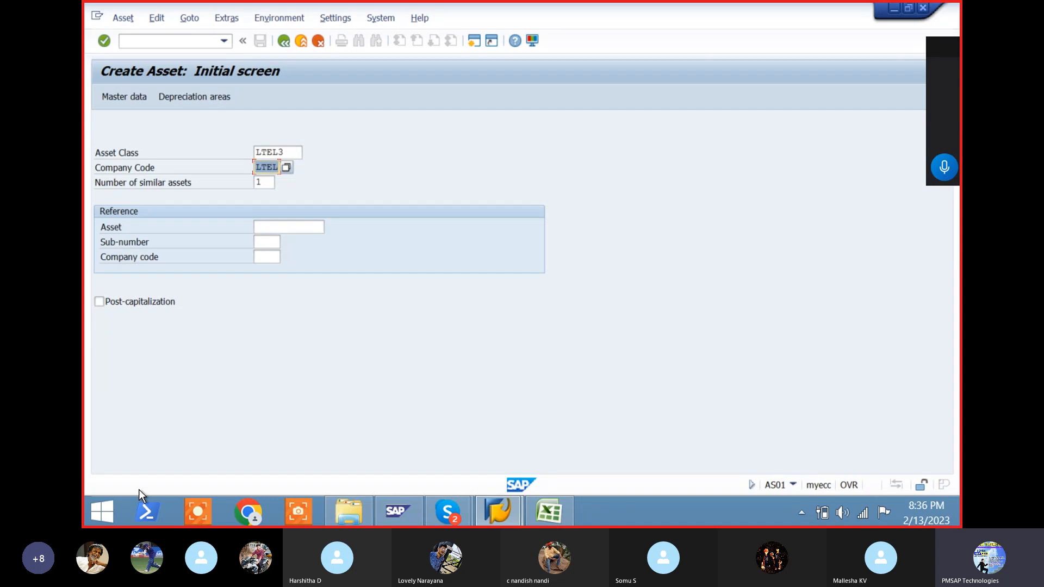
key("Tab")
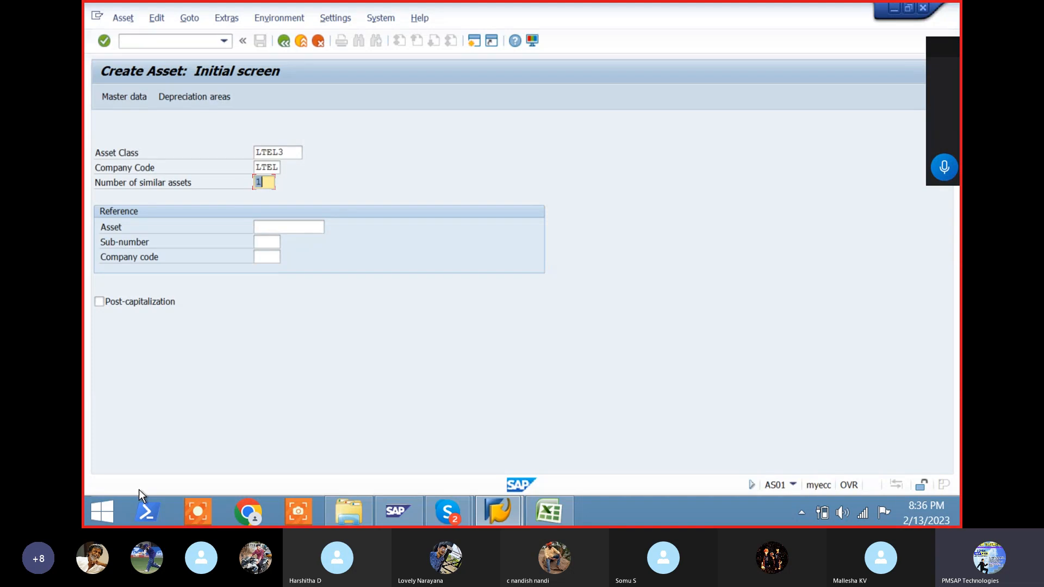
key("Return")
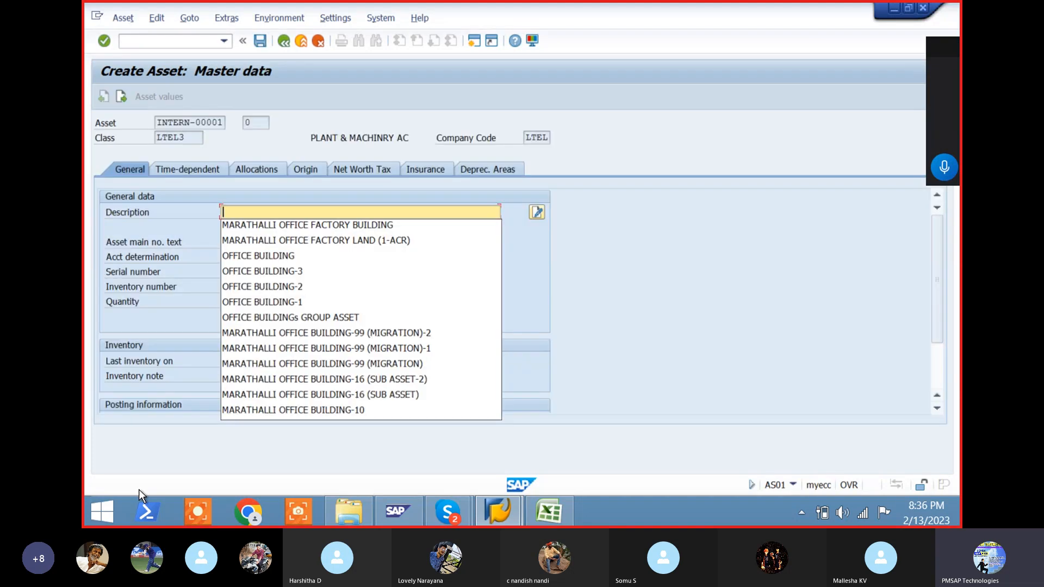
- Describe the asset as MARATHALLI OFFICE FACTORY MACHINARY by adapting the previous building description, and confirm the general data
key("Down")
key("Return")
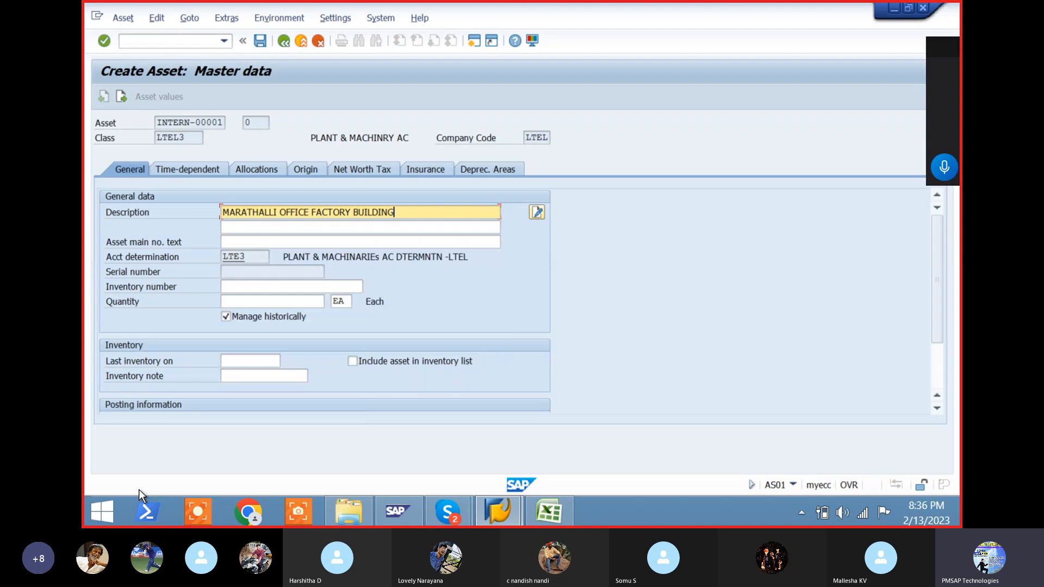
key("shift+Left")
key("shift+Left")
key("shift+Left")
key("shift+Left")
key("shift+Left")
key("shift+Left")
key("shift+Left")
key("shift+Left")
type("MACHINARY")
key("Return")
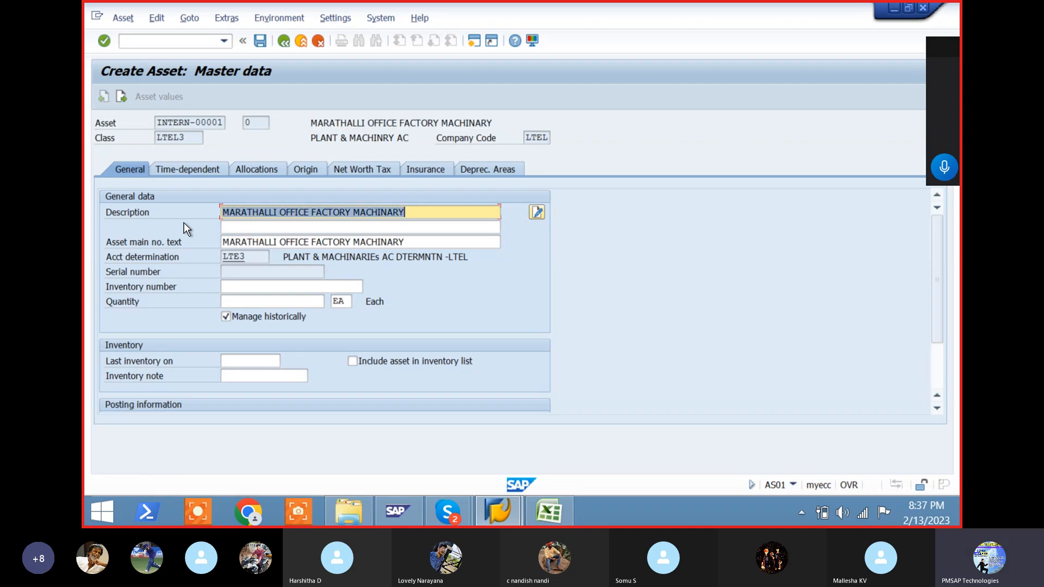
- Review the machinery asset's time-dependent assignments, allocations, origin, net worth tax and insurance fields
left_click(188, 170)
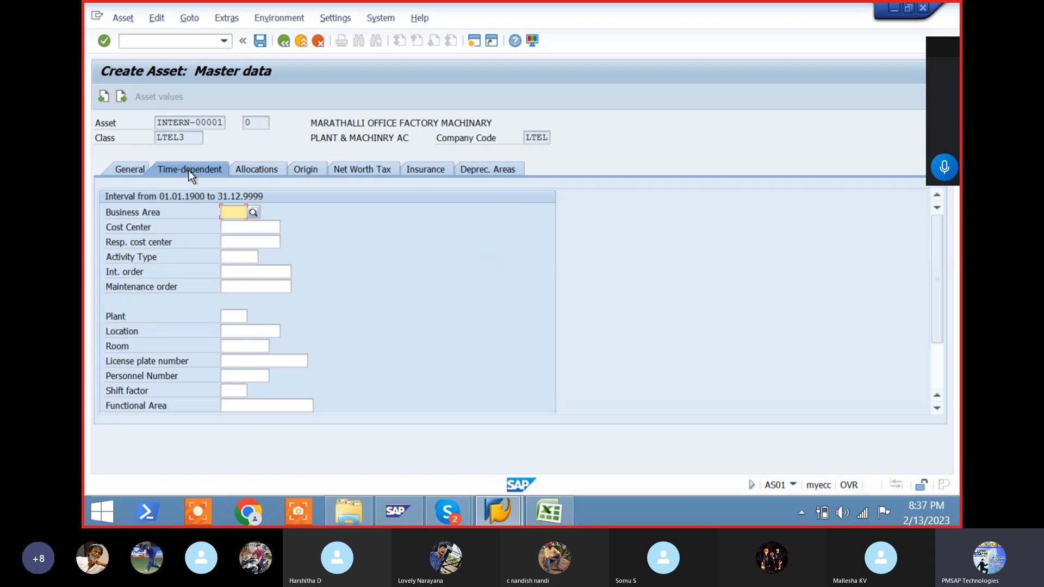
left_click(254, 171)
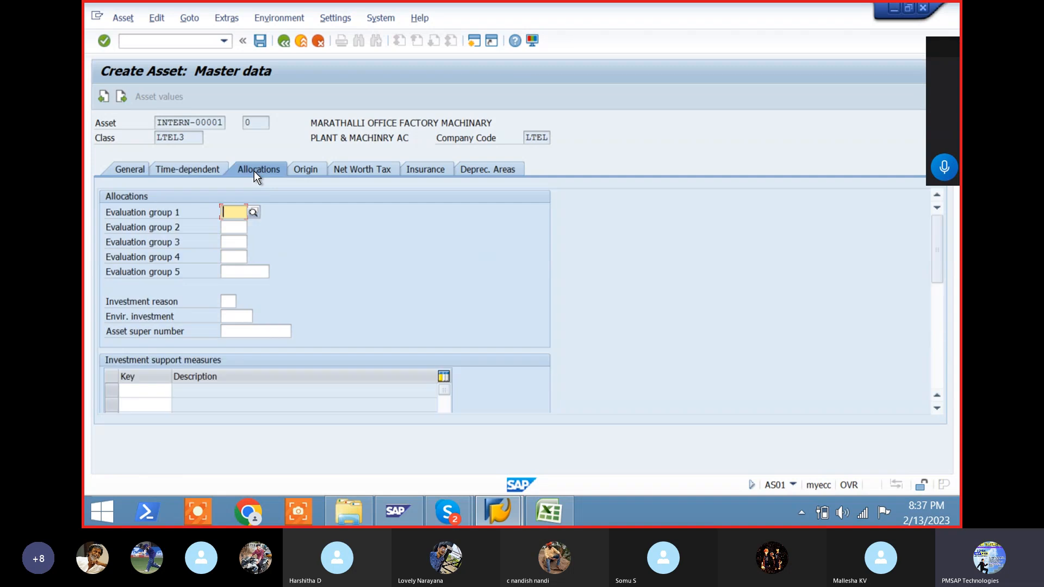
left_click(311, 169)
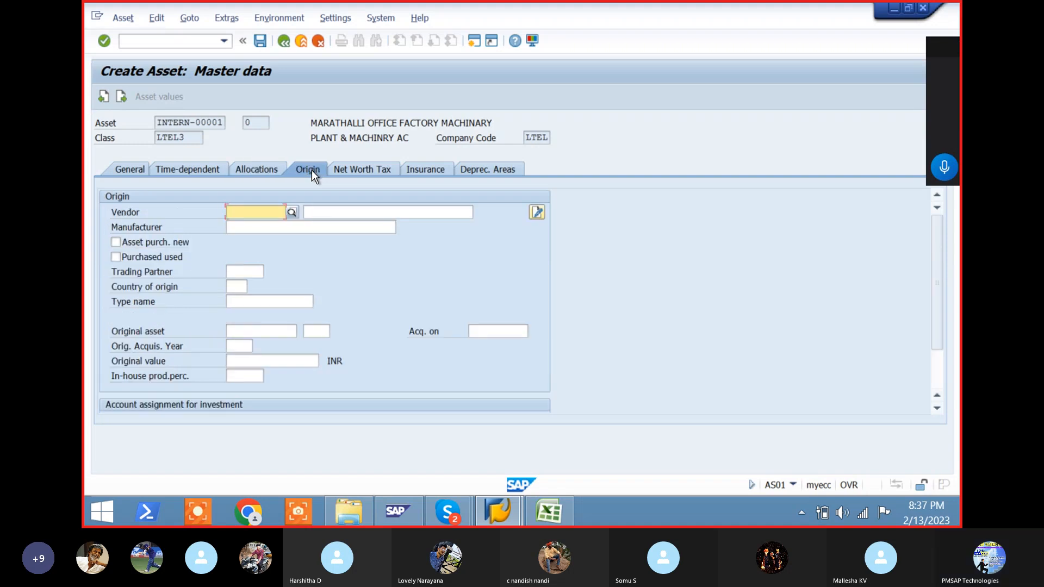
left_click(360, 169)
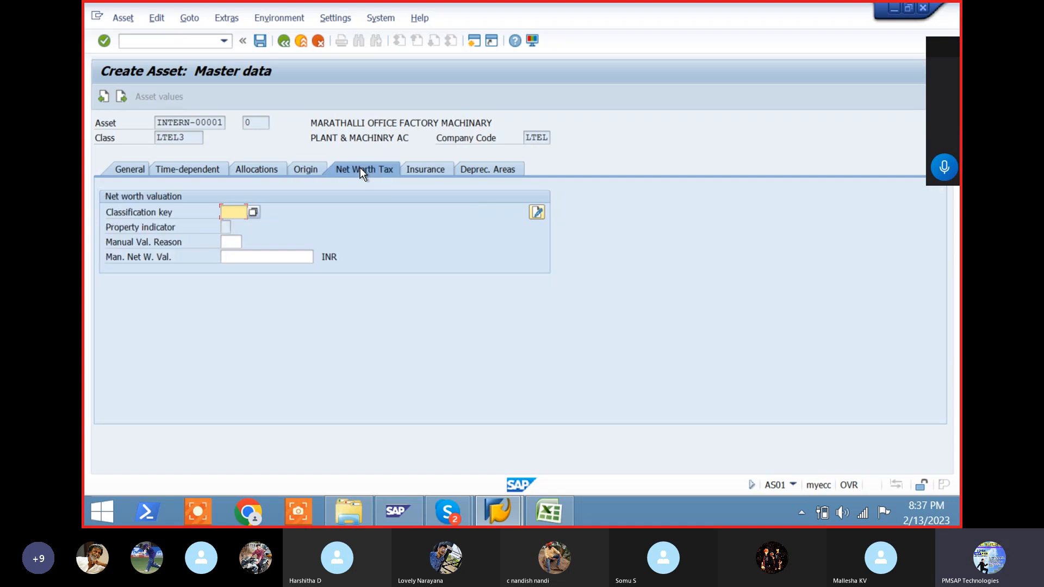
left_click(427, 168)
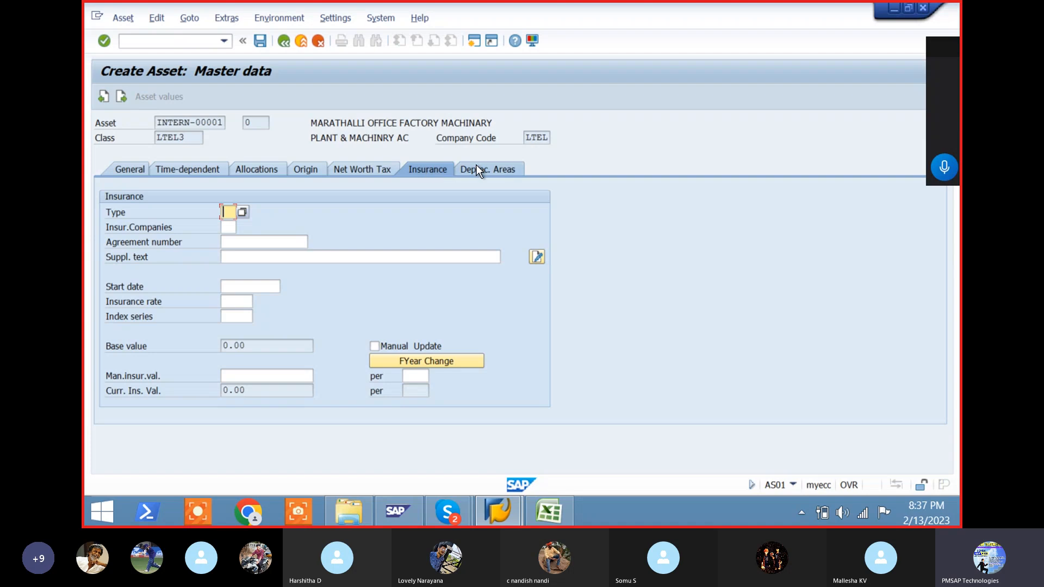
- Check the depreciation key and useful life of area 01 Book deprecn and save the machinery asset master
left_click(496, 168)
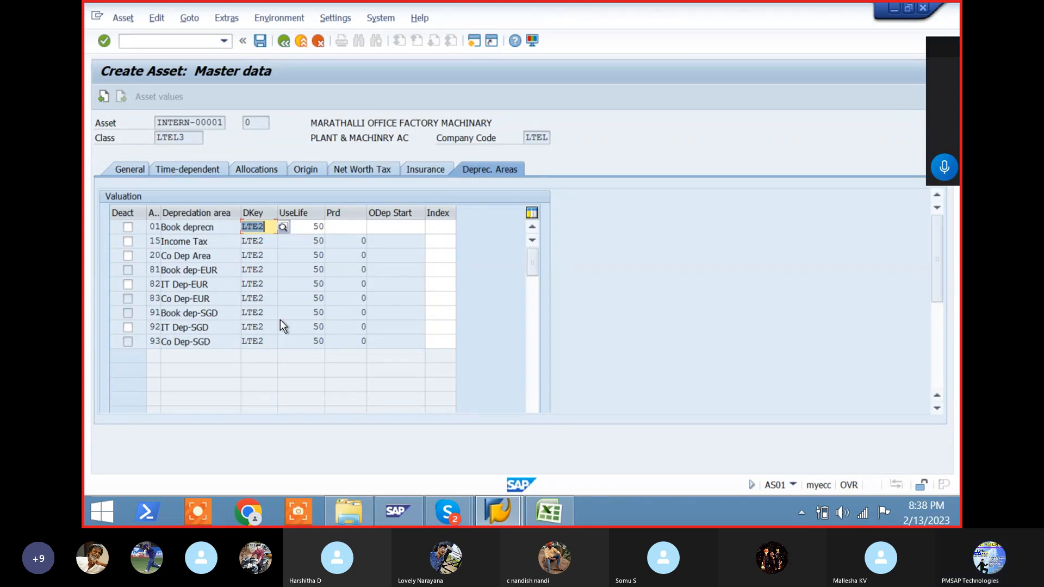
key("Tab")
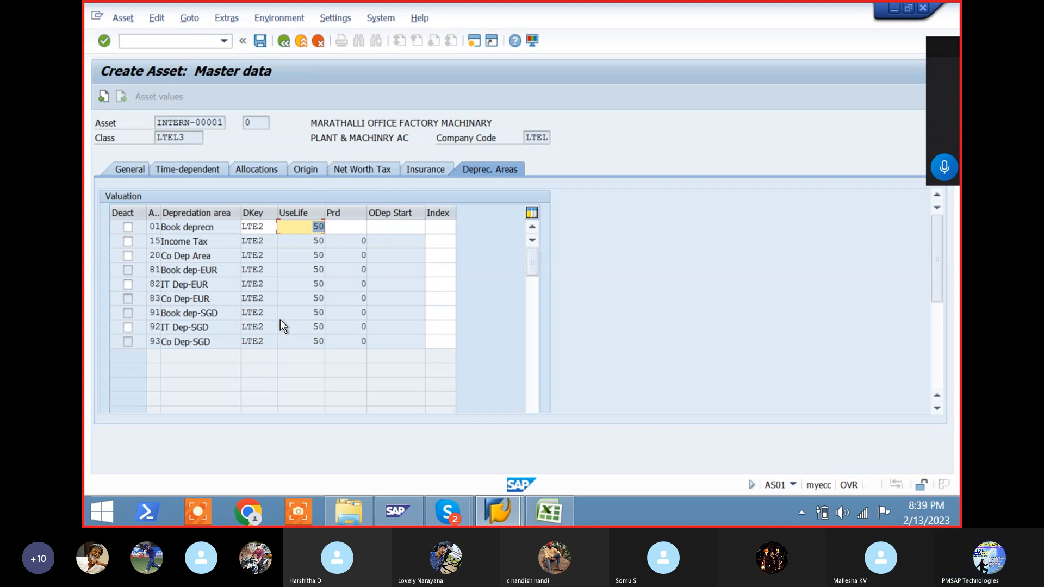
left_click(260, 40)
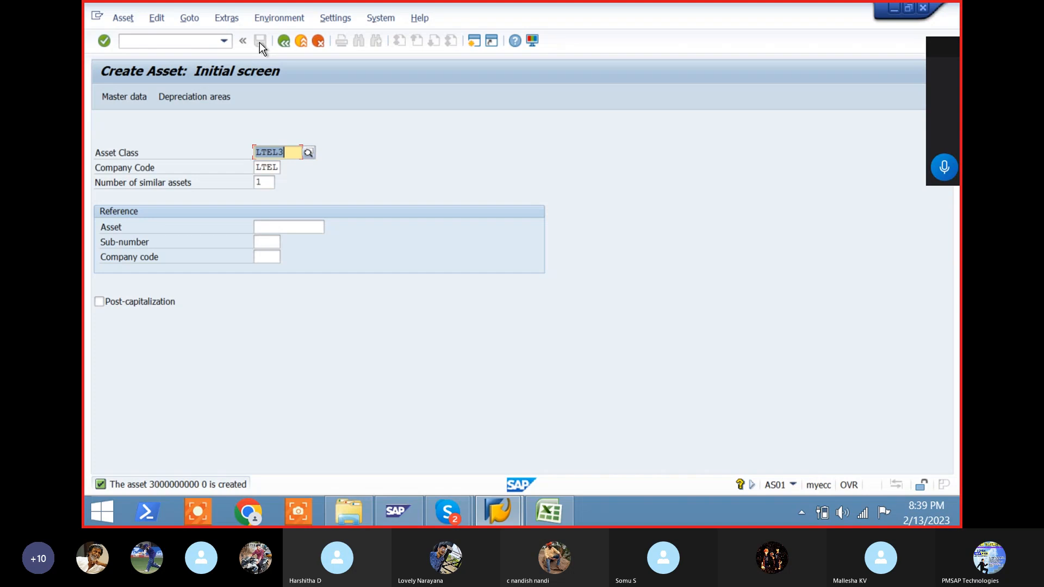
- Start another asset master for furniture class LTEL4 in company code LTEL with 1 similar asset
key("Right")
key("Left")
type("4")
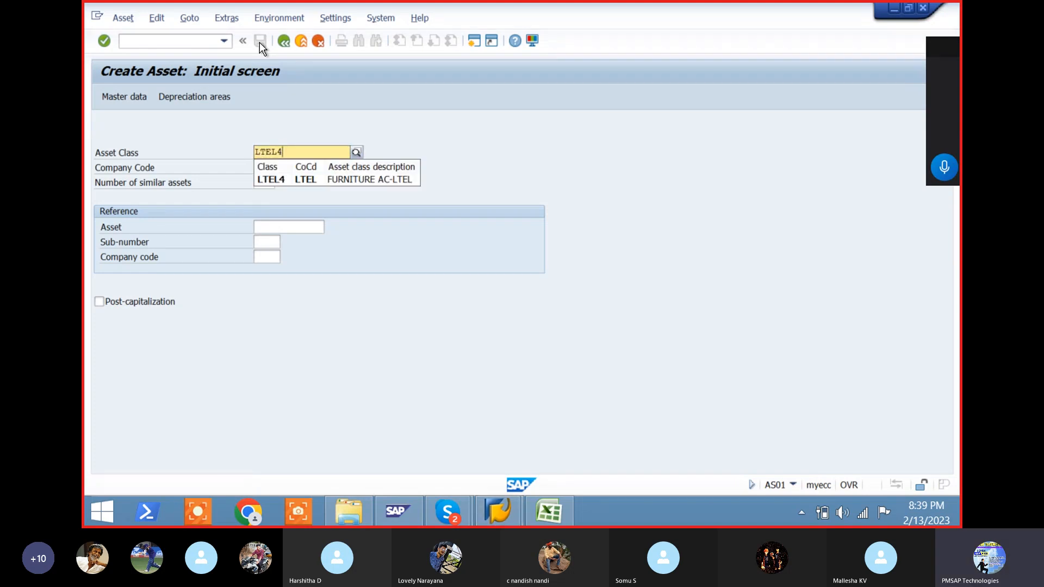
key("Return")
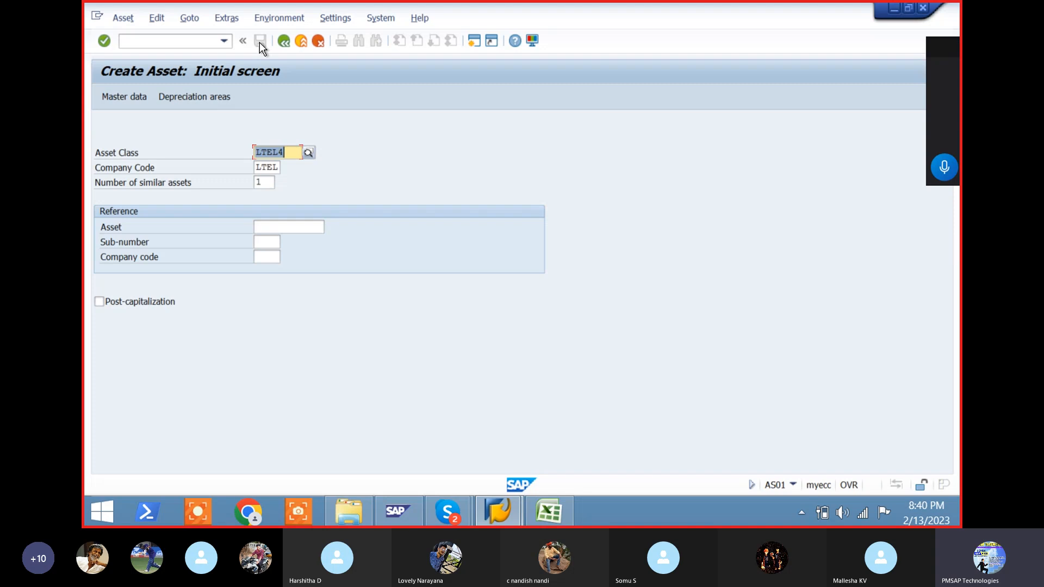
key("Tab")
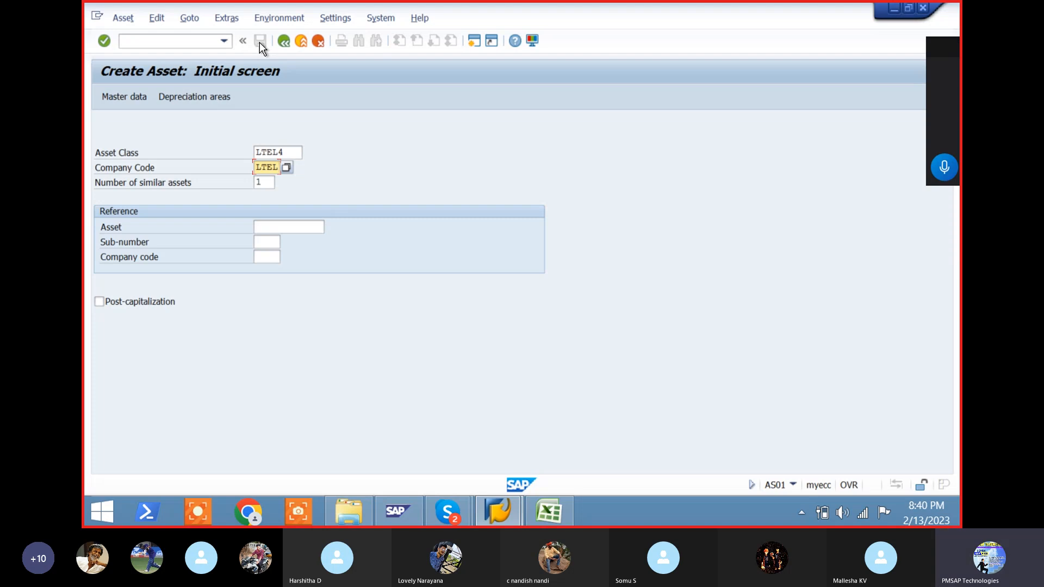
key("Return")
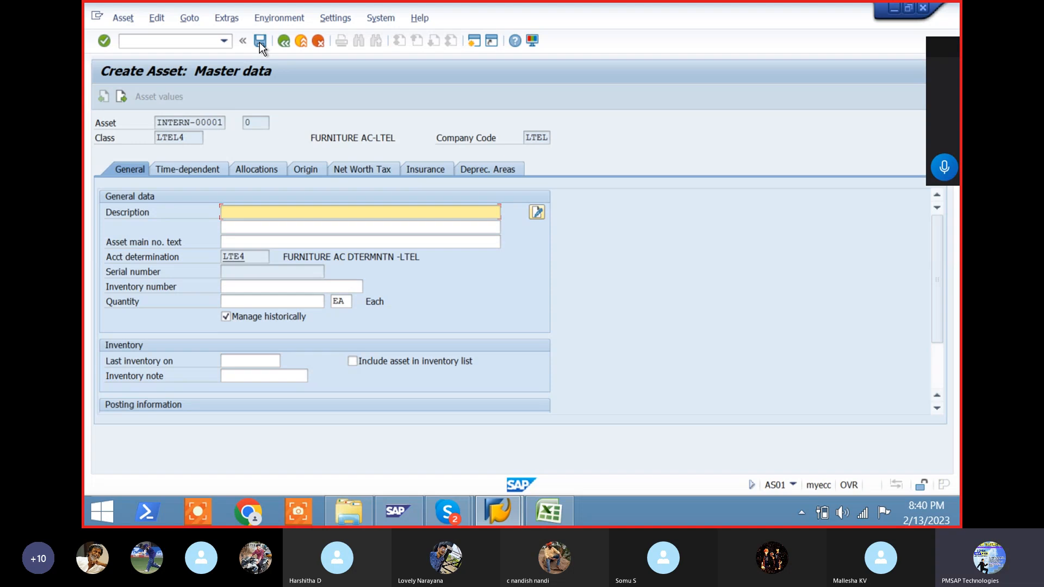
- Describe the asset as MARATHALLI OFFICE FACTORY FURNITURE by adapting the previous machinery description, and confirm the general data
key("Down")
key("Down")
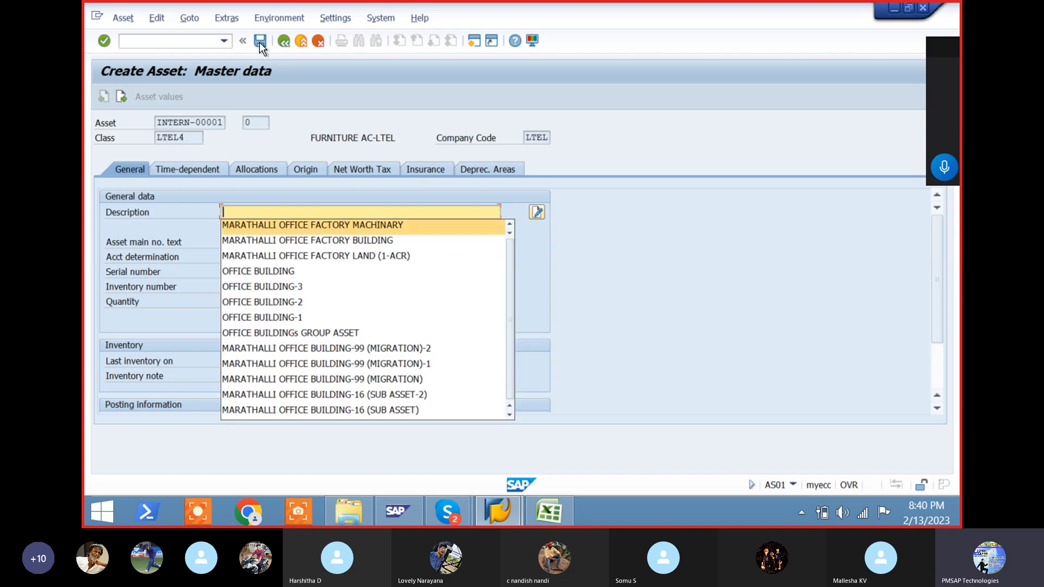
key("Return")
key("BackSpace")
key("BackSpace")
key("BackSpace")
key("BackSpace")
key("BackSpace")
key("BackSpace")
key("BackSpace")
key("BackSpace")
key("BackSpace")
key("BackSpace")
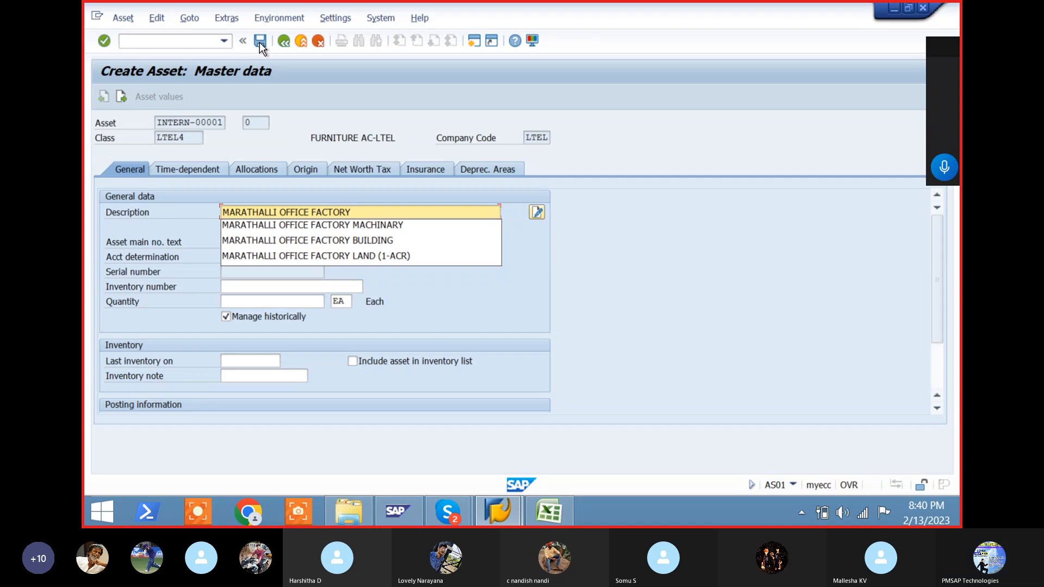
type("FU")
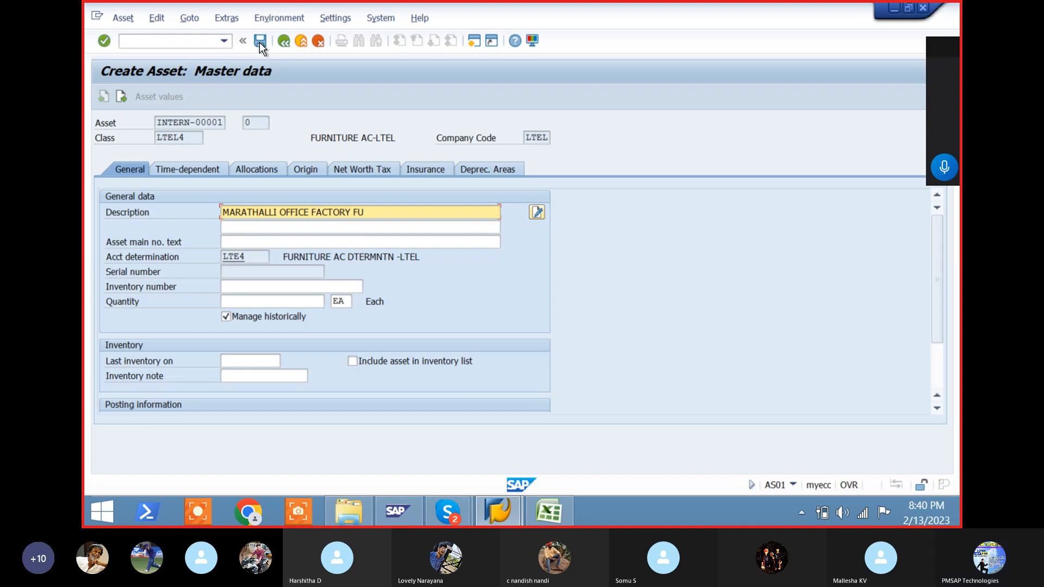
type("RNITURE")
key("Tab")
key("Tab")
key("Tab")
key("Tab")
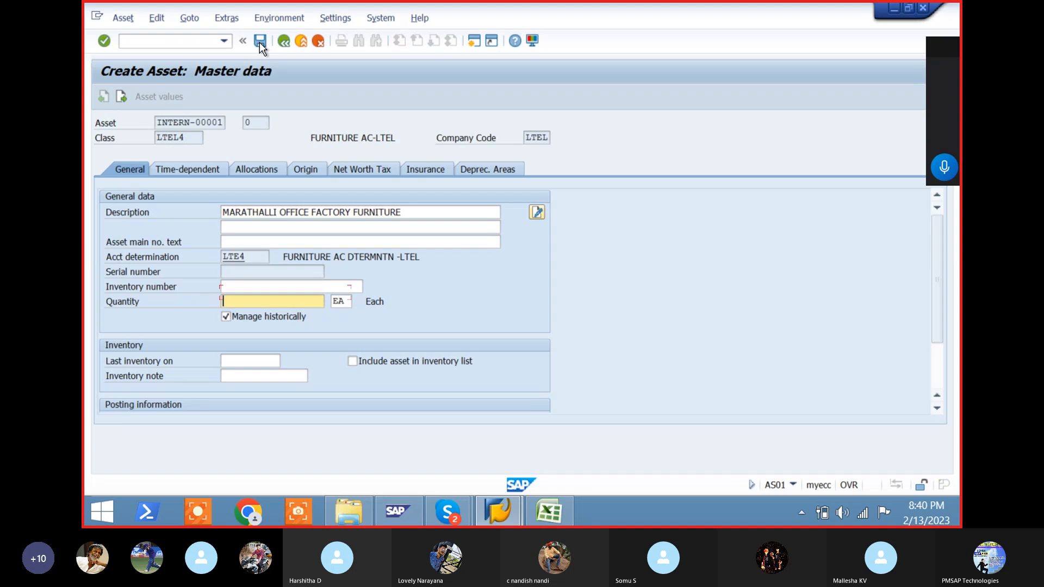
key("Tab")
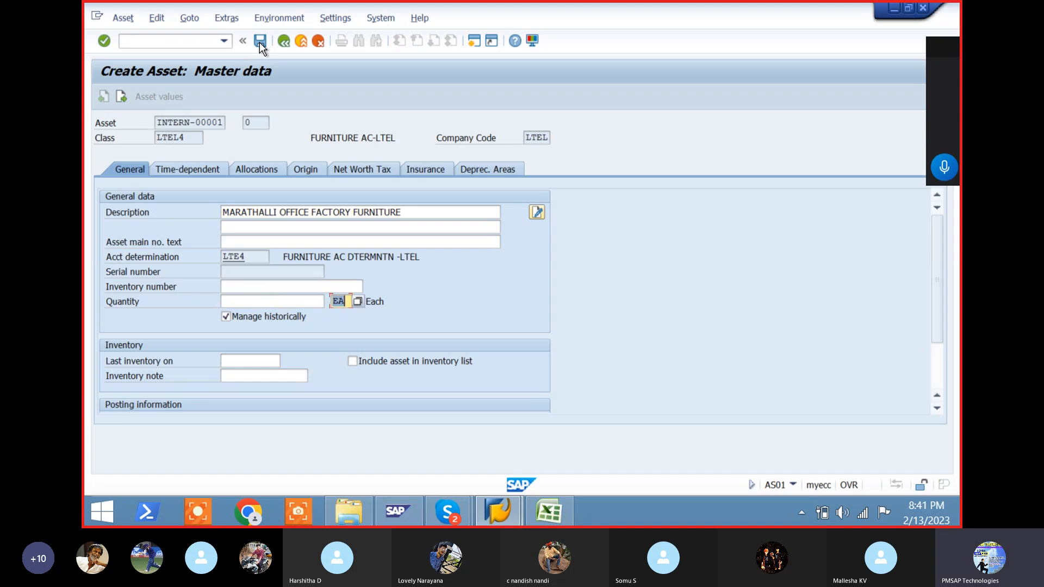
key("Return")
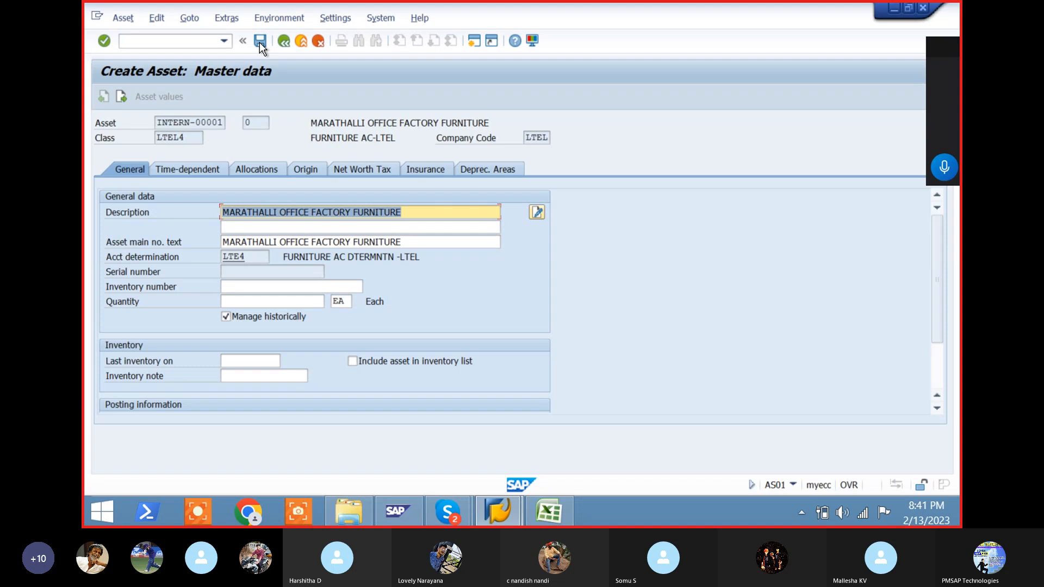
- Review the furniture asset's time-dependent assignments, allocations, origin, net worth tax and insurance fields
left_click(201, 169)
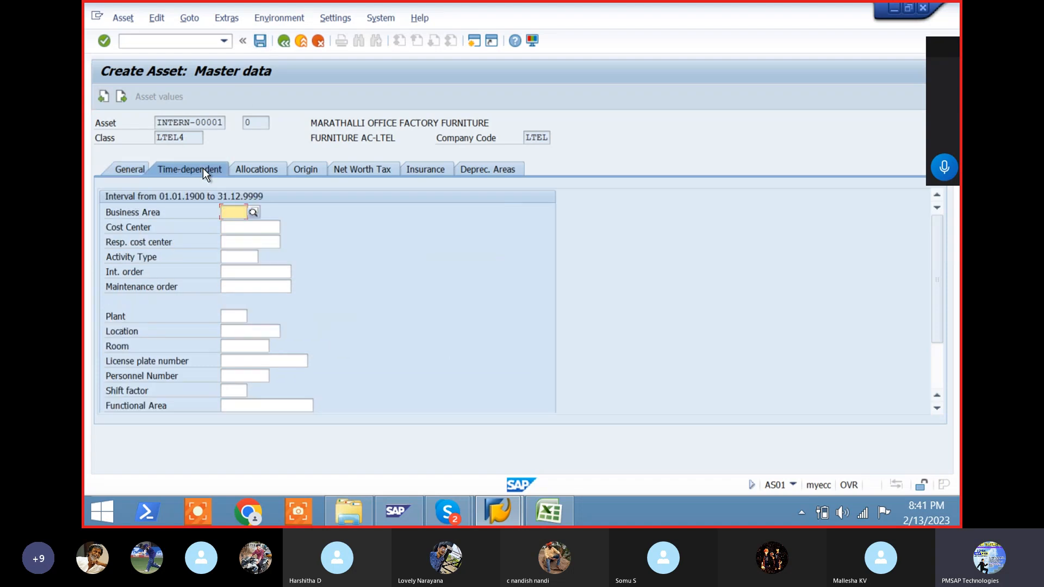
left_click(260, 168)
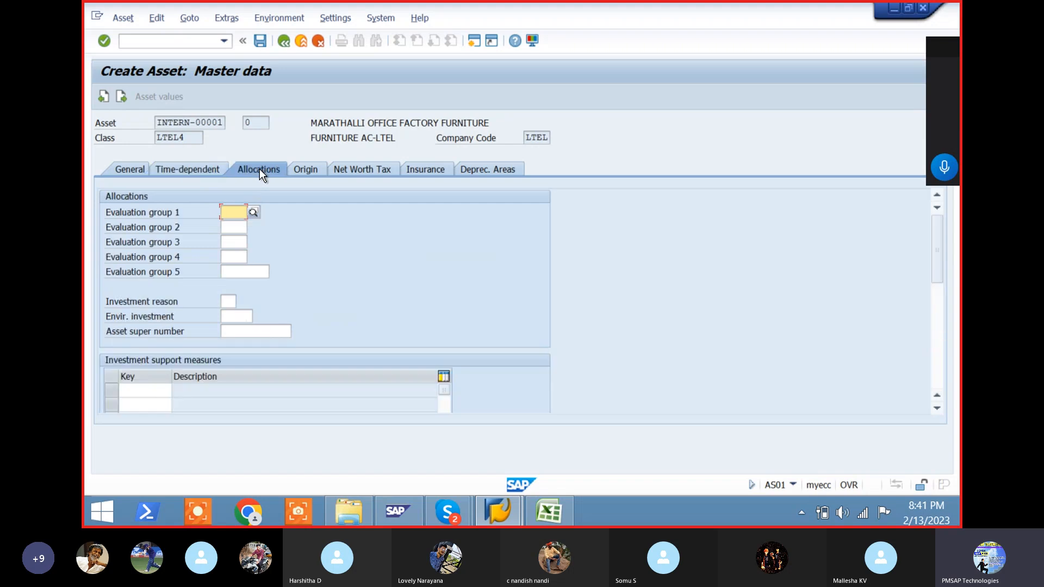
left_click(306, 170)
left_click(371, 170)
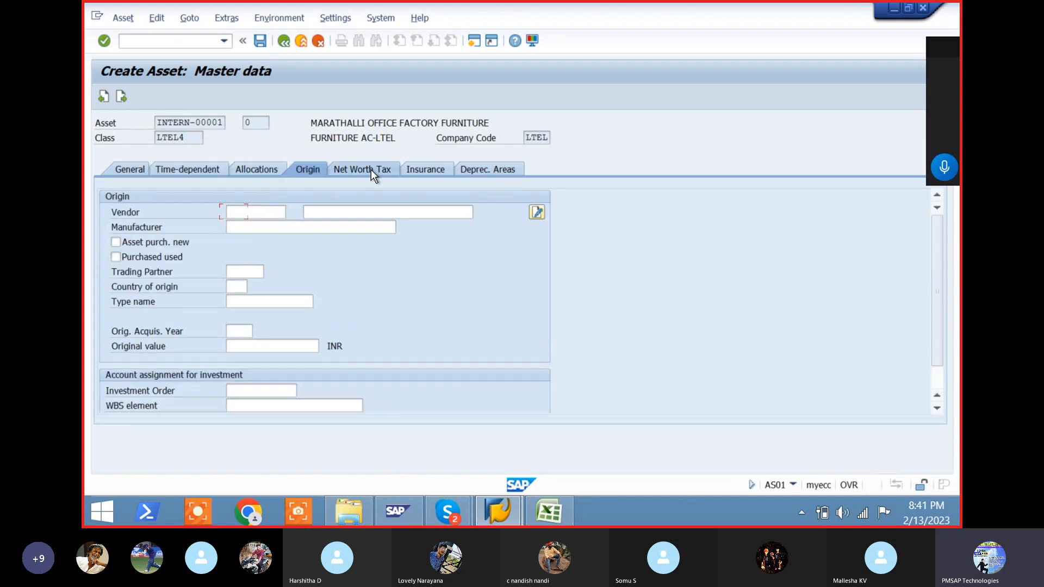
left_click(427, 171)
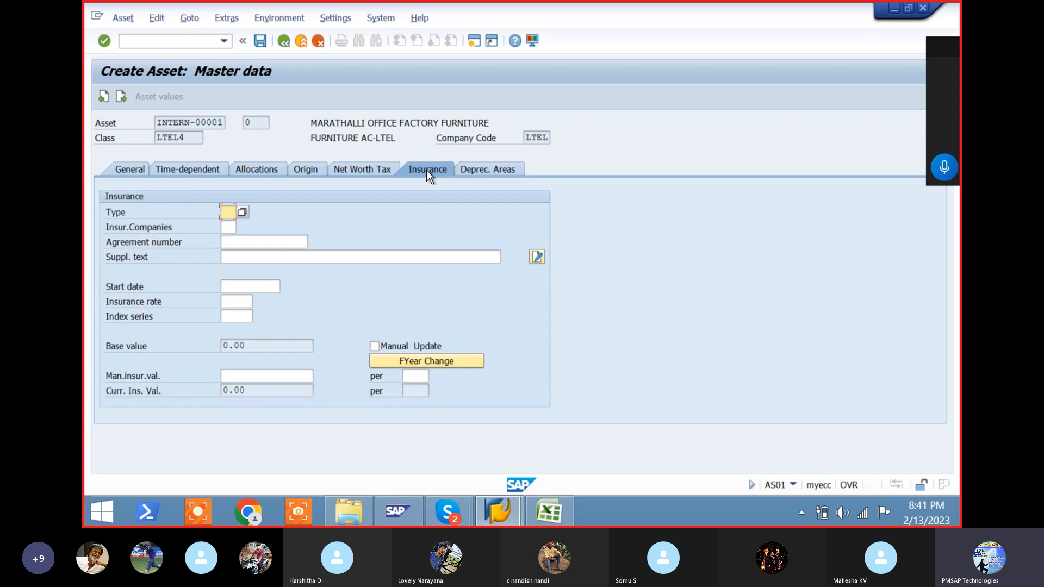
- Look up the method behind depreciation key LTE3 for area 01 Book deprecn, and save the furniture asset master
left_click(491, 169)
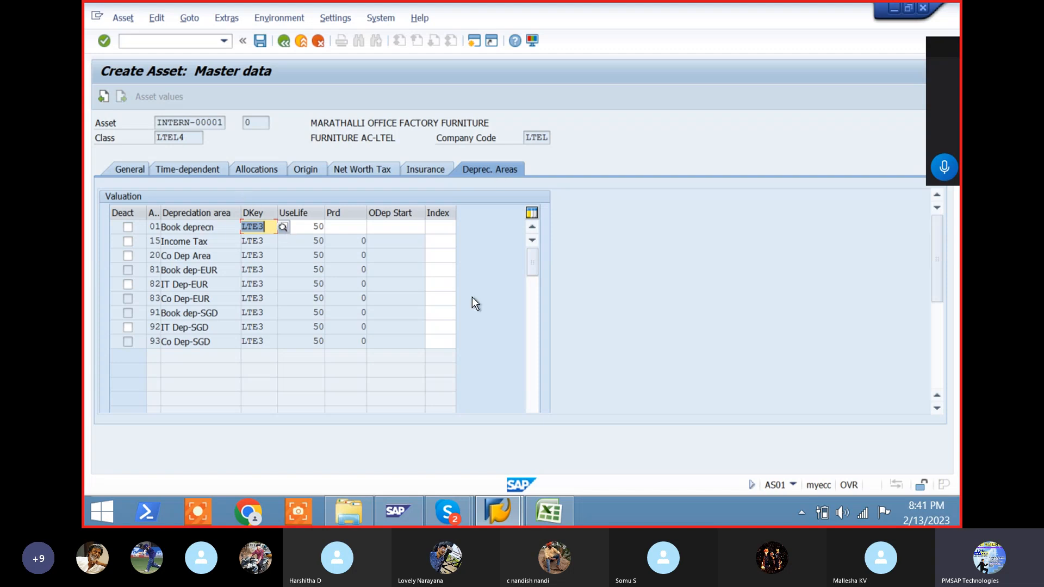
left_click(283, 227)
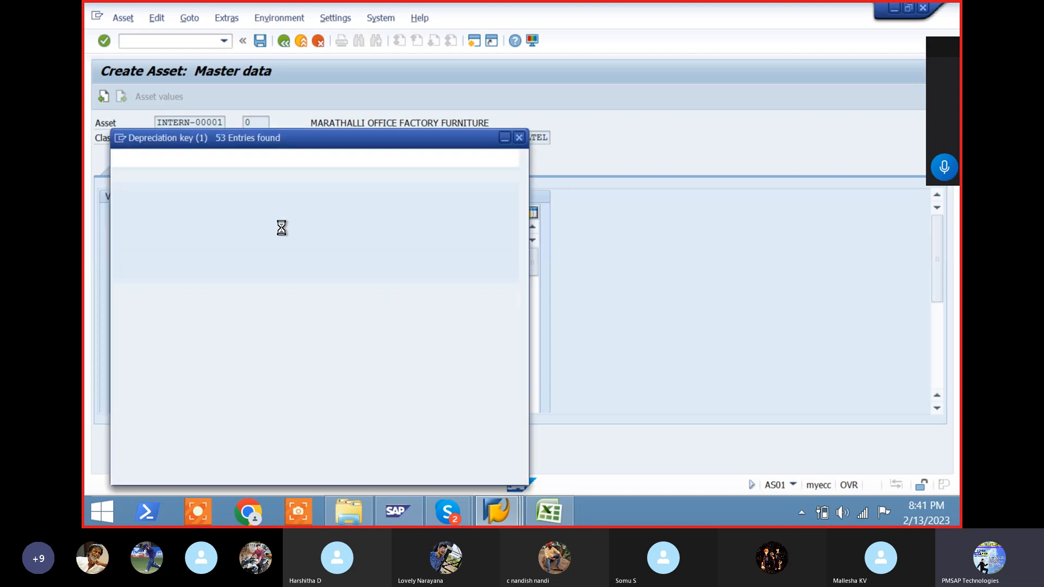
left_click(513, 421)
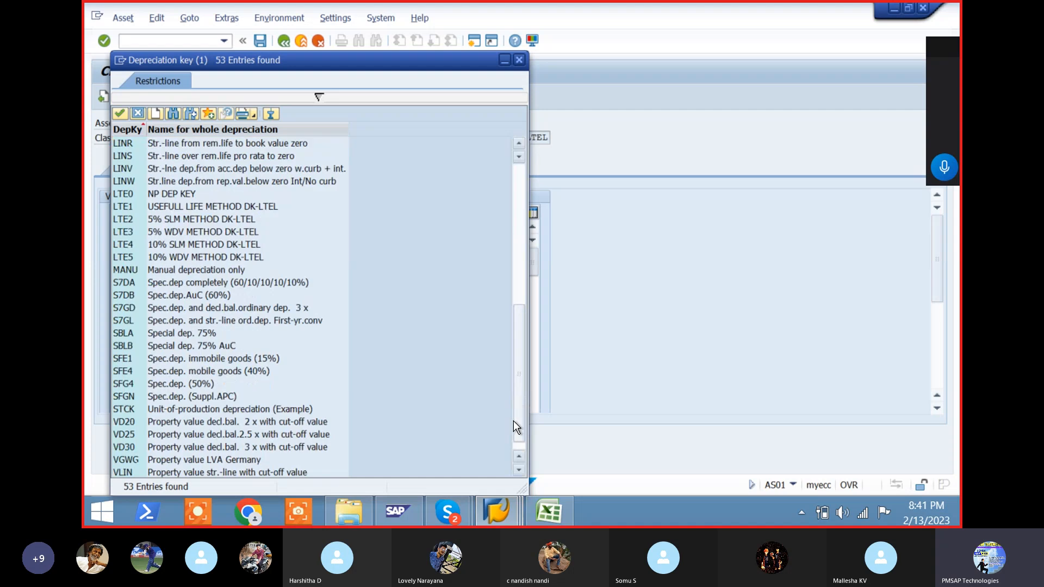
left_click(120, 231)
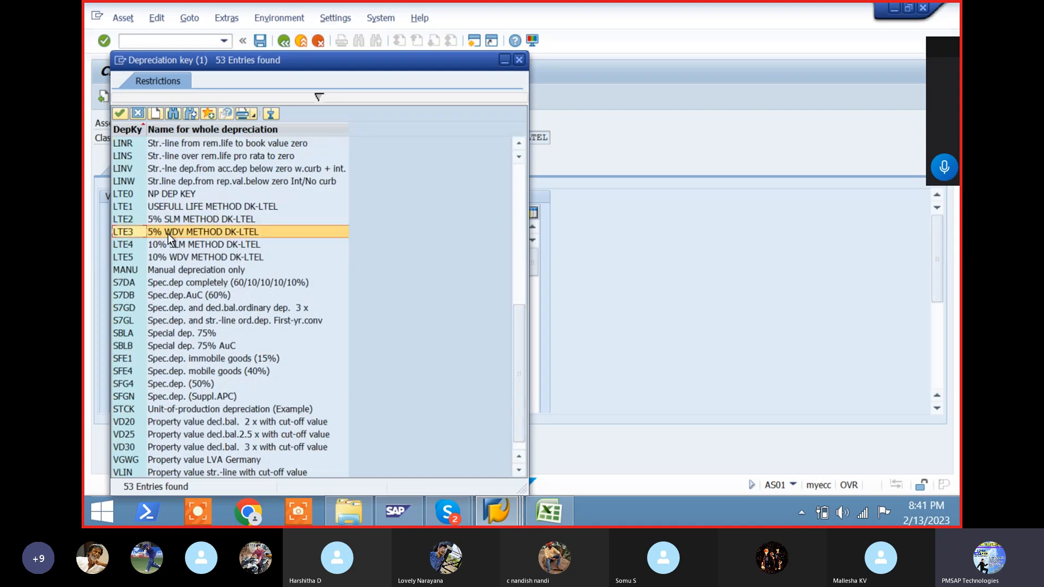
left_click(138, 113)
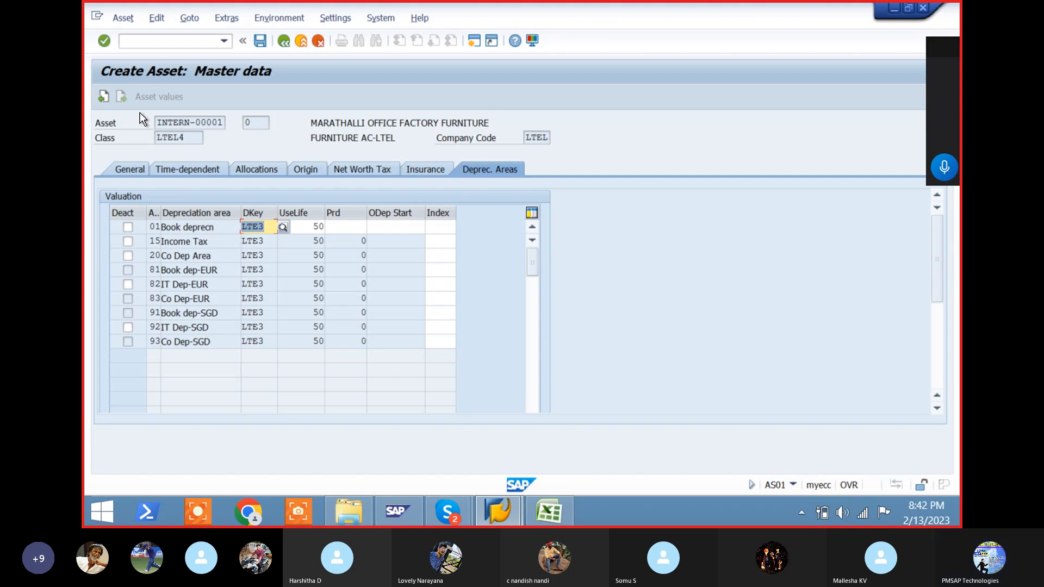
key("Return")
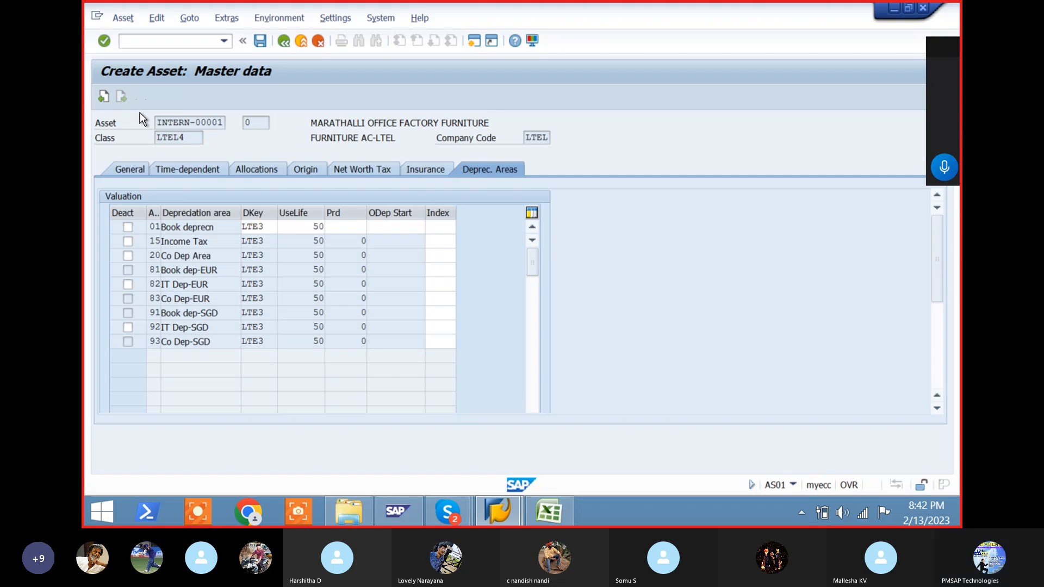
key("Return")
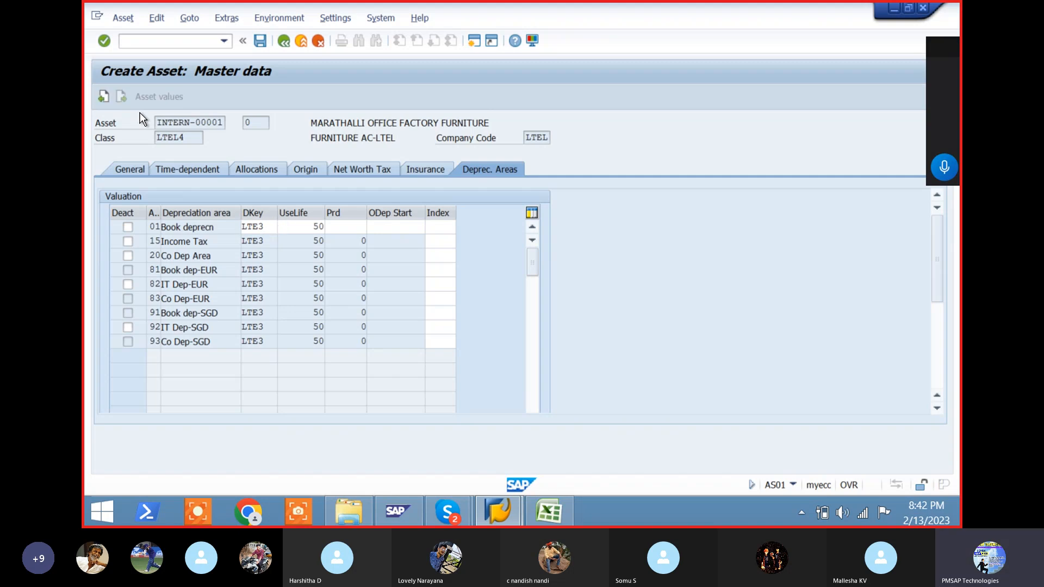
key("Return")
key("ctrl+s")
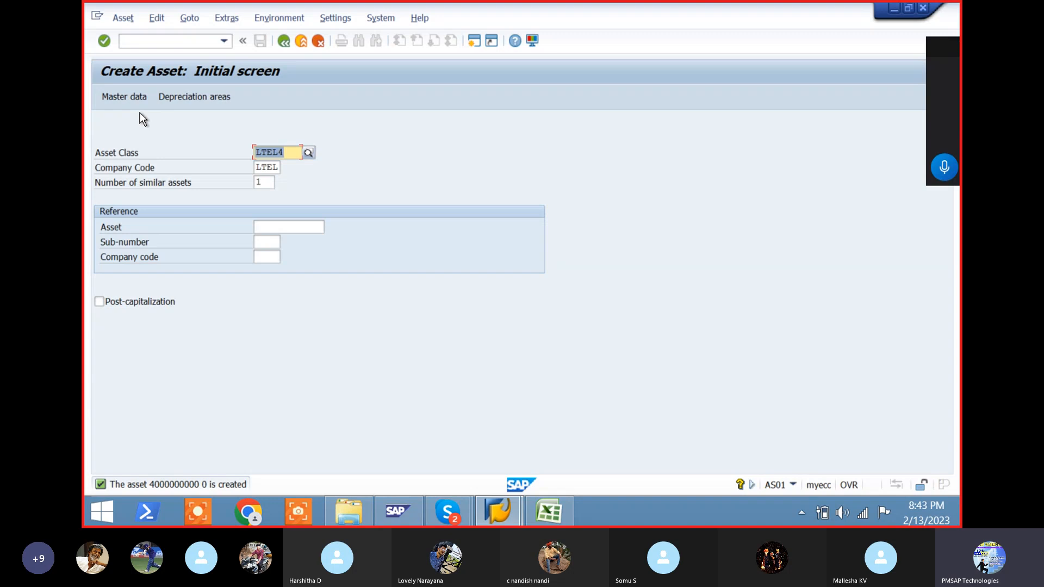
- Start another asset master for motors class LTEL5 in company code LTEL with 1 similar asset
key("Left")
key("shift+Right")
type("5")
key("ctrl+a")
key("Tab")
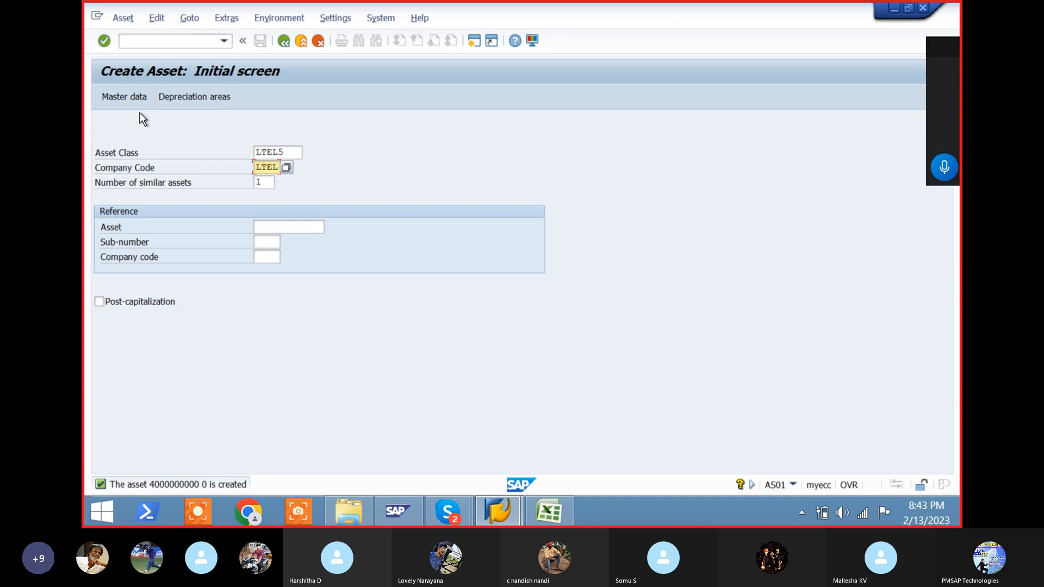
key("Tab")
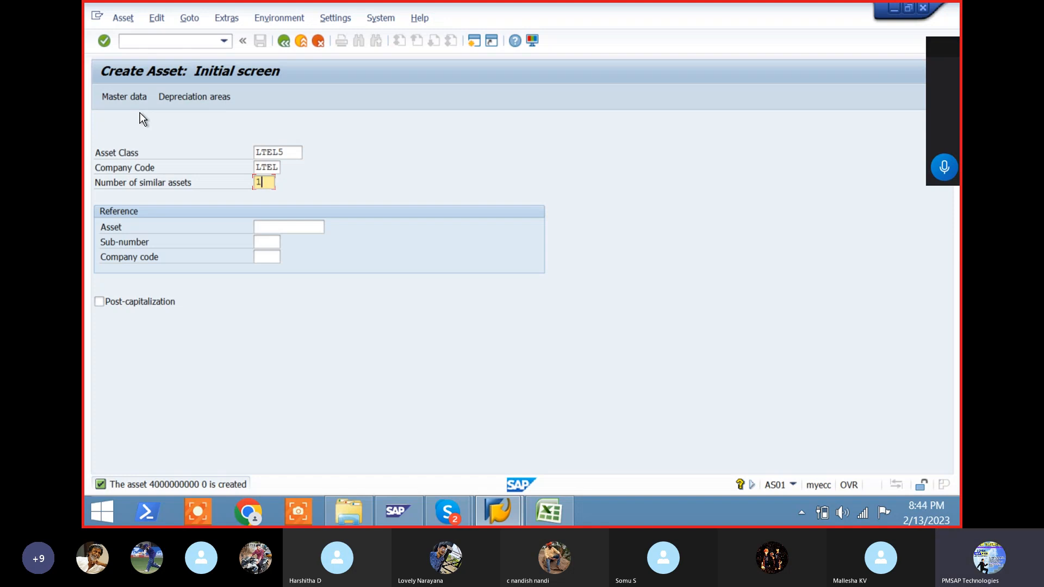
key("Return")
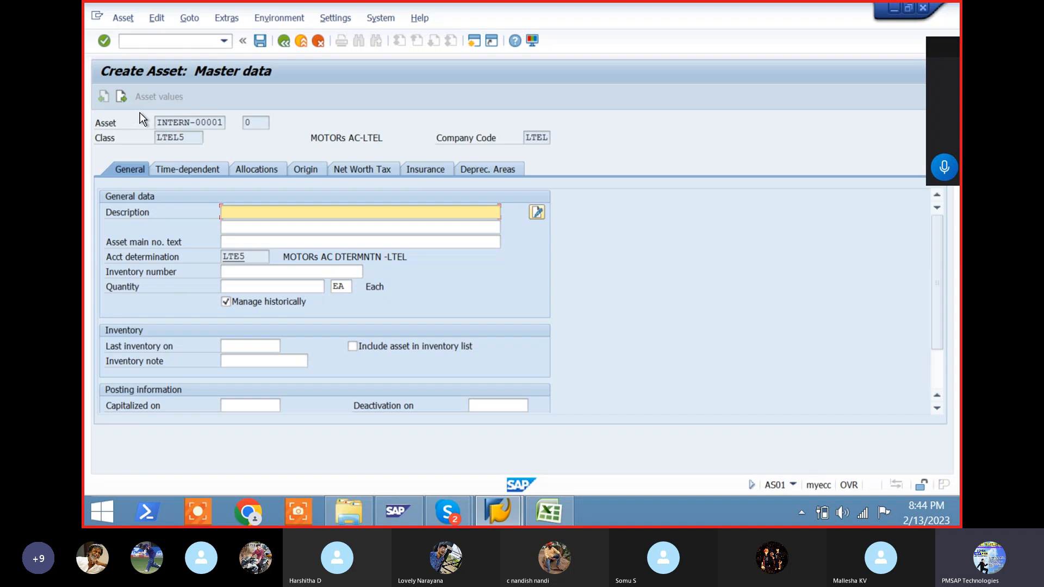
- Describe the asset as MARATHALLI OFFICE FACTORY BUS by adapting the previous furniture description, and confirm the general data
key("Down")
key("Down")
key("Return")
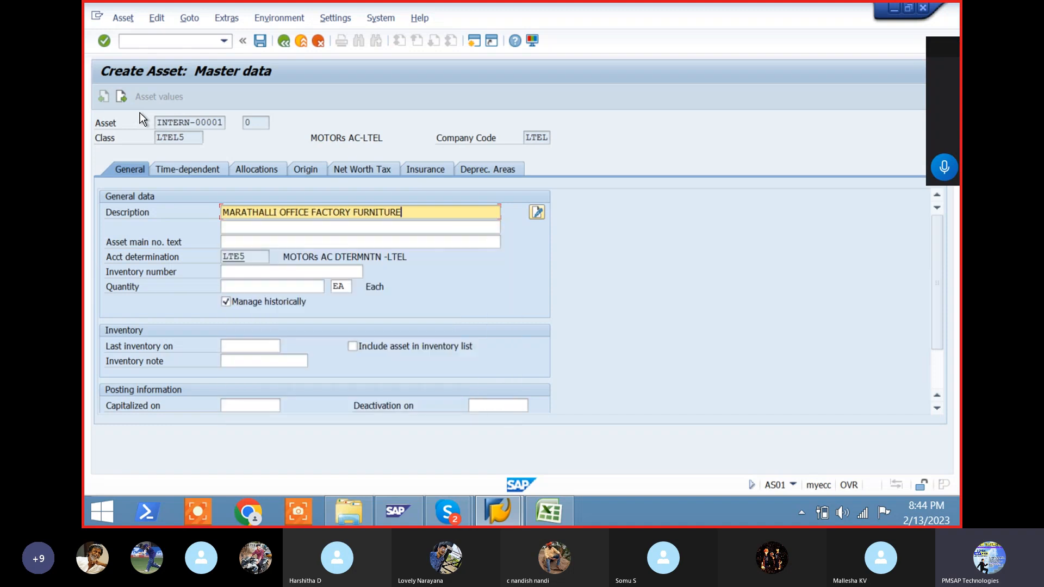
key("BackSpace")
key("BackSpace")
key("BackSpace")
key("BackSpace")
key("BackSpace")
key("BackSpace")
key("BackSpace")
key("BackSpace")
key("BackSpace")
type("B")
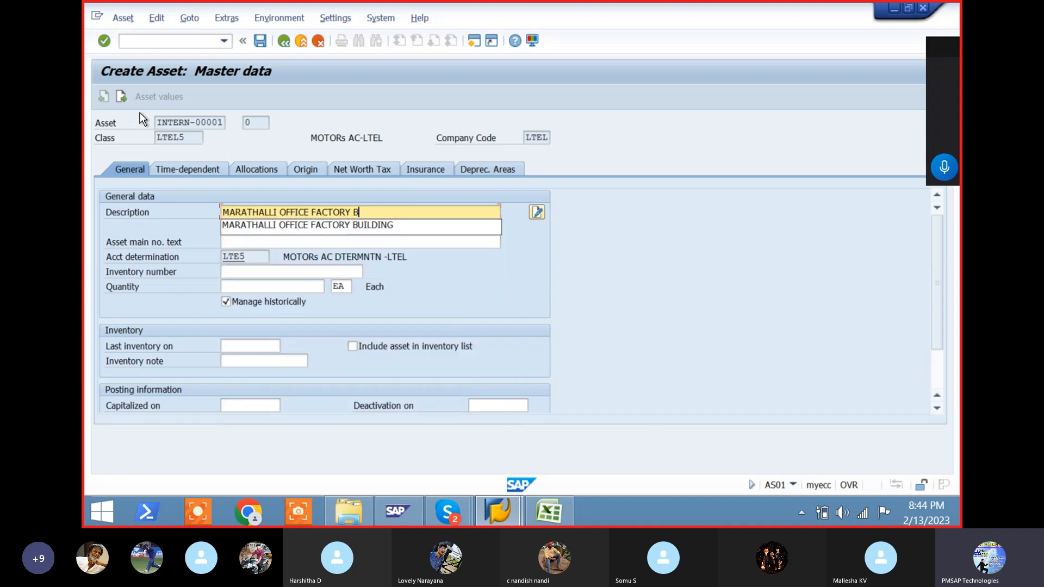
type("US")
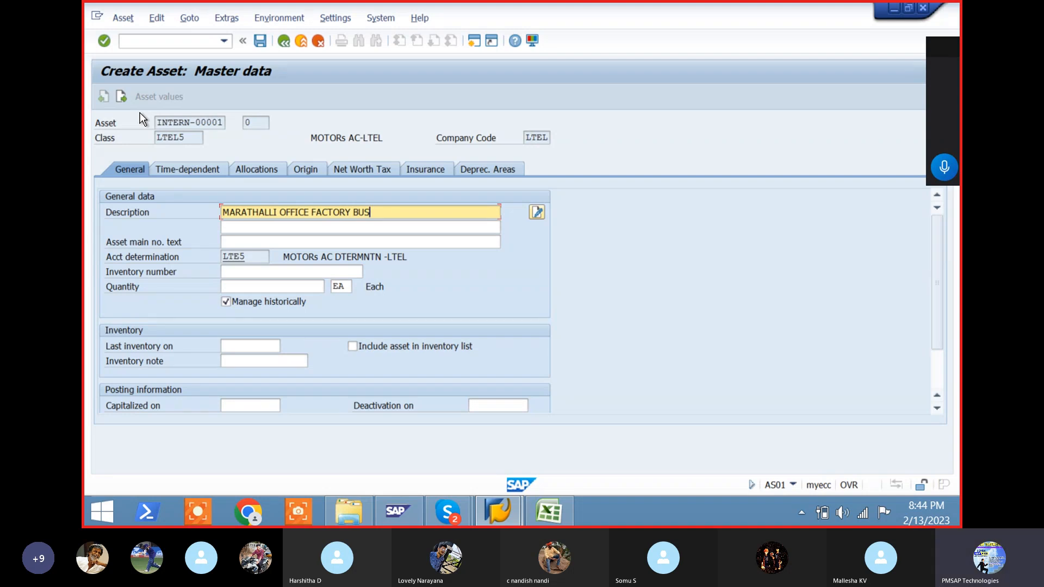
key("Return")
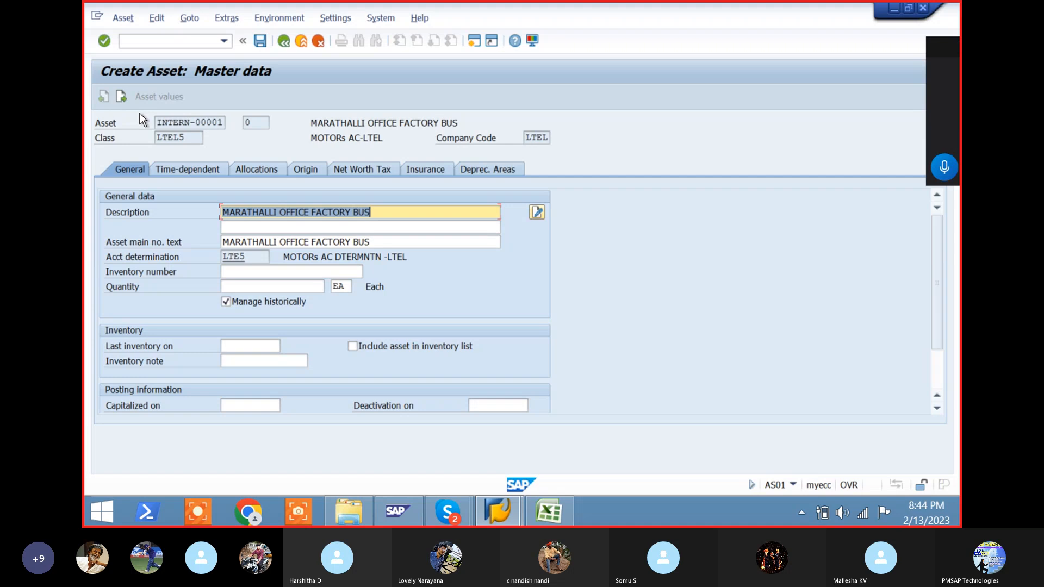
- Review the bus asset's time-dependent assignments, allocations, origin, net worth tax and insurance fields
left_click(180, 168)
left_click(236, 170)
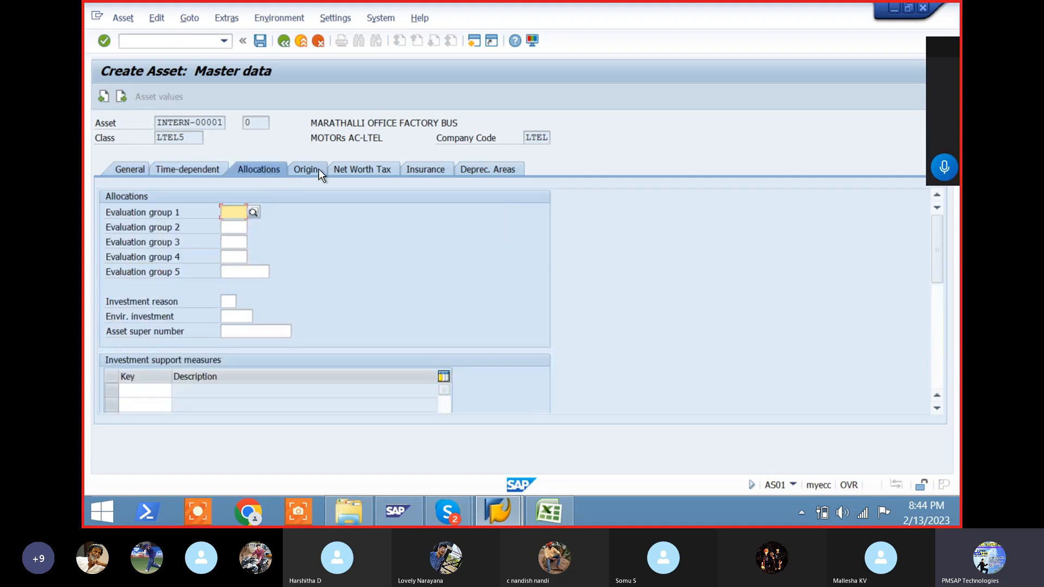
left_click(307, 170)
left_click(347, 170)
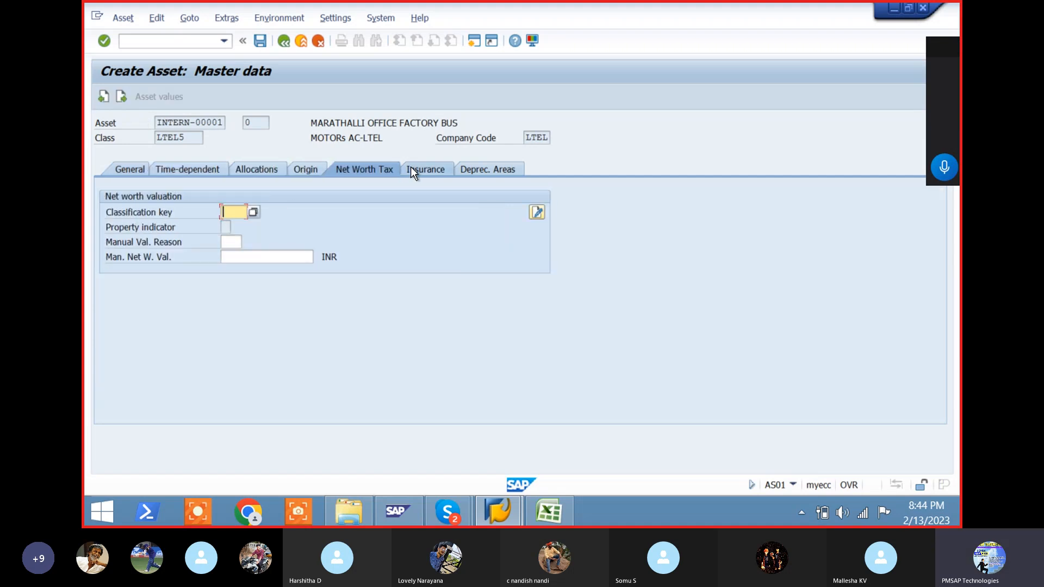
left_click(410, 166)
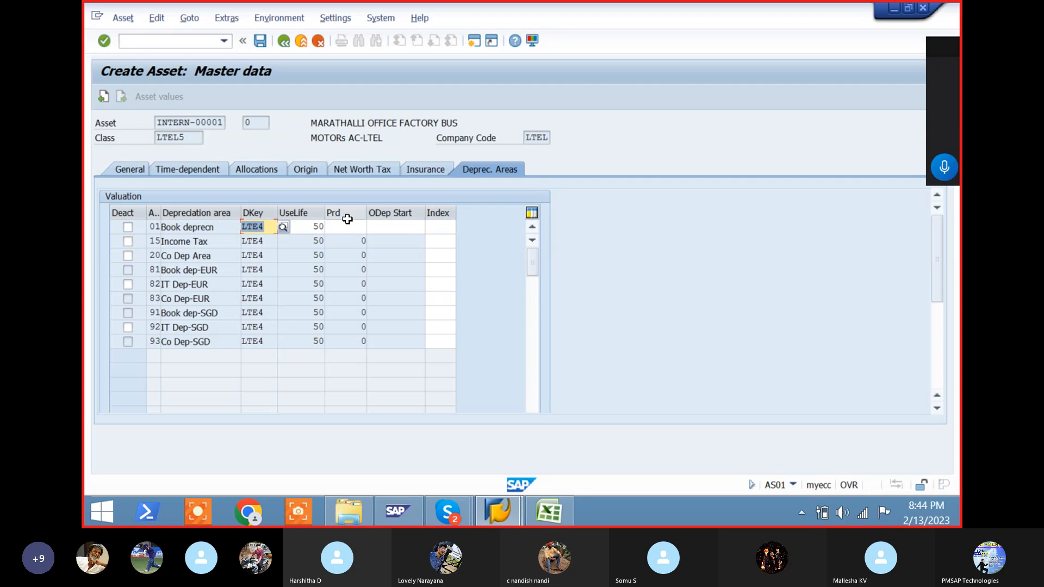
- Look up the method behind depreciation key LTE4 for area 01 Book deprecn, and save the bus asset master
left_click(283, 227)
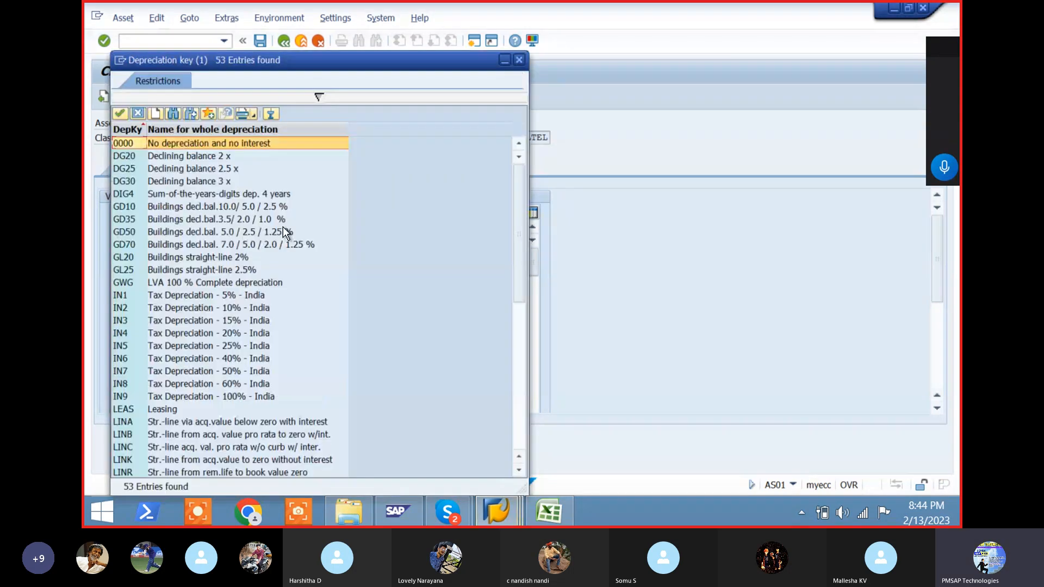
left_click(519, 418)
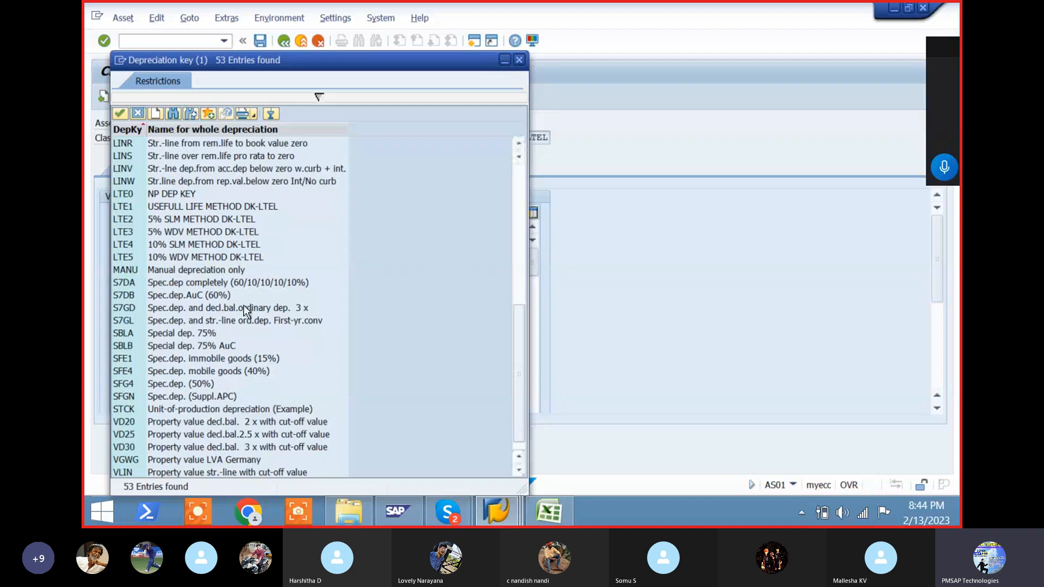
left_click(205, 244)
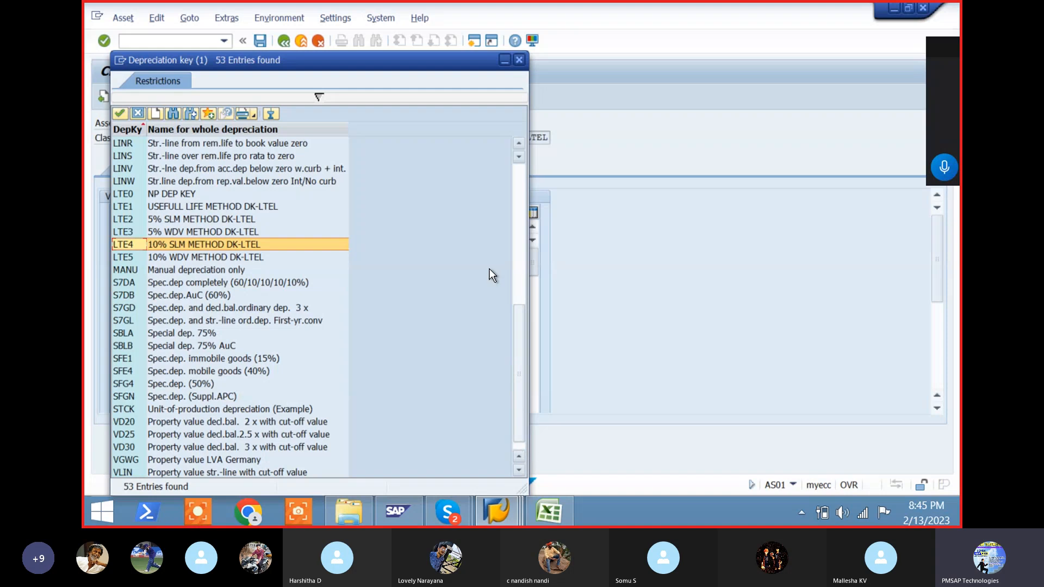
left_click(522, 60)
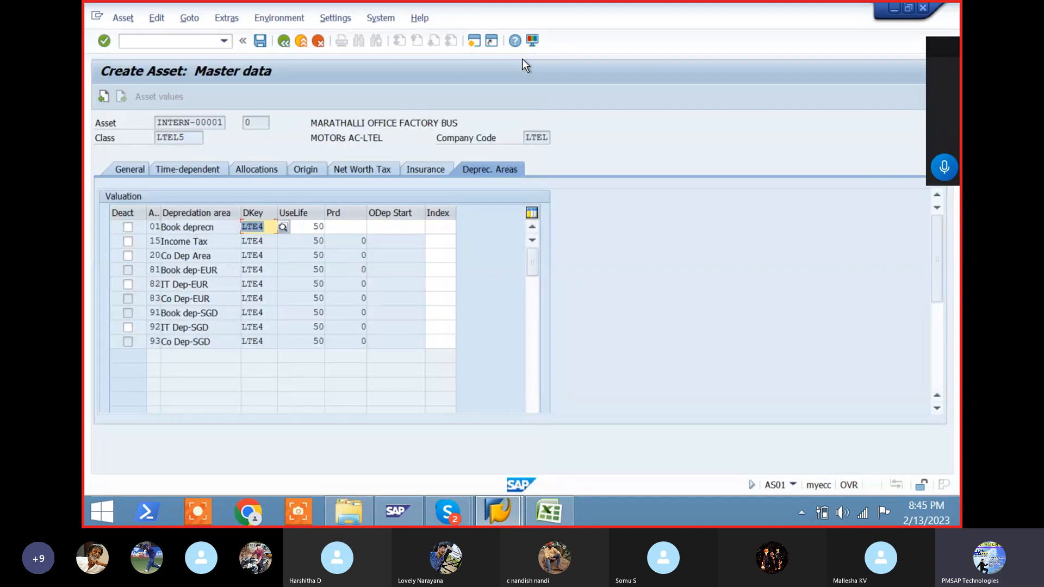
key("Tab")
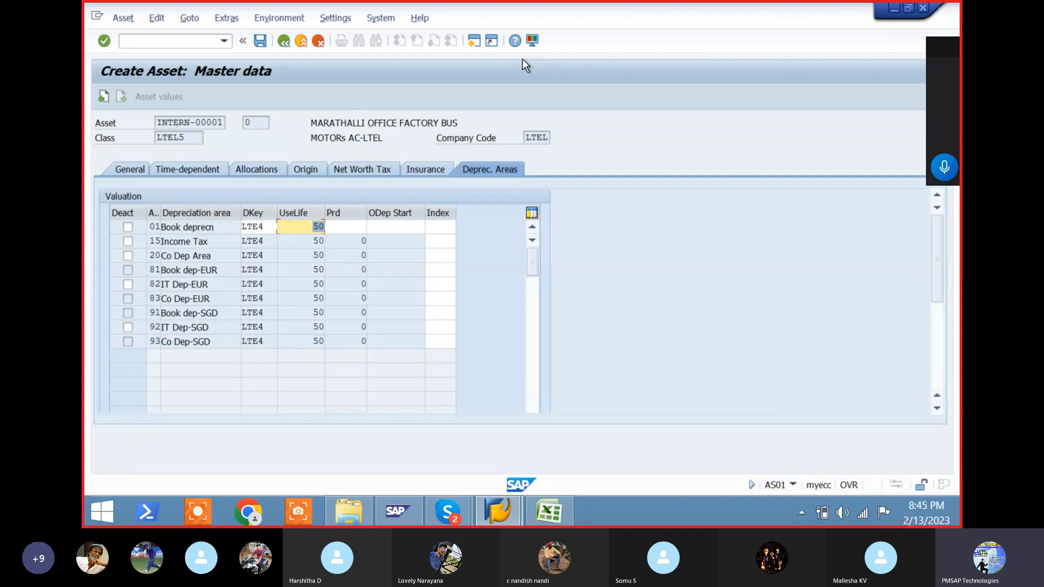
left_click(260, 41)
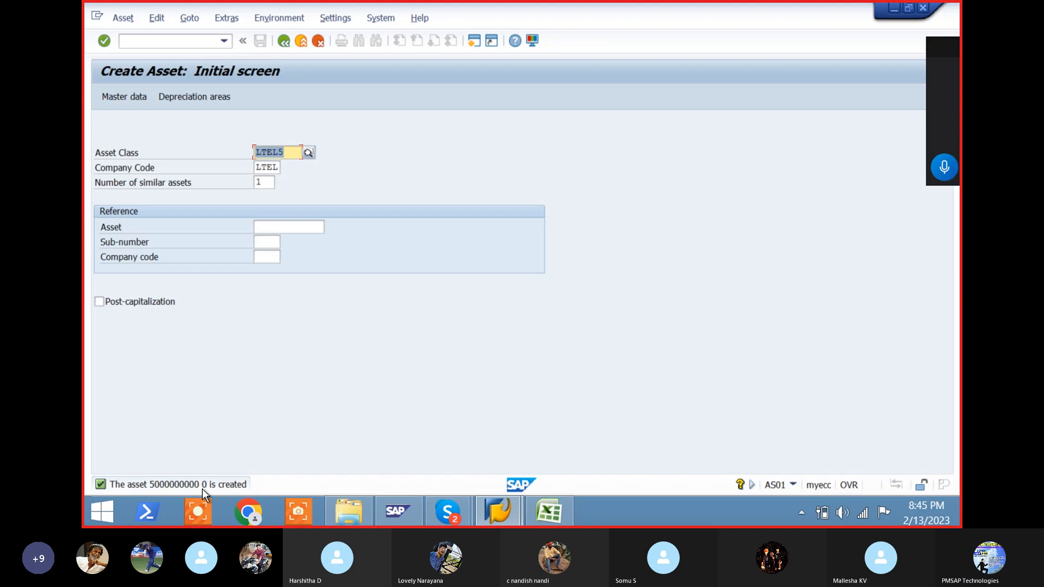
- Set up another asset master for class LTEL6 in company code LTEL with 1 similar asset
key("Left")
key("shift+Right")
type("6")
key("Tab")
key("Tab")
key("Tab")
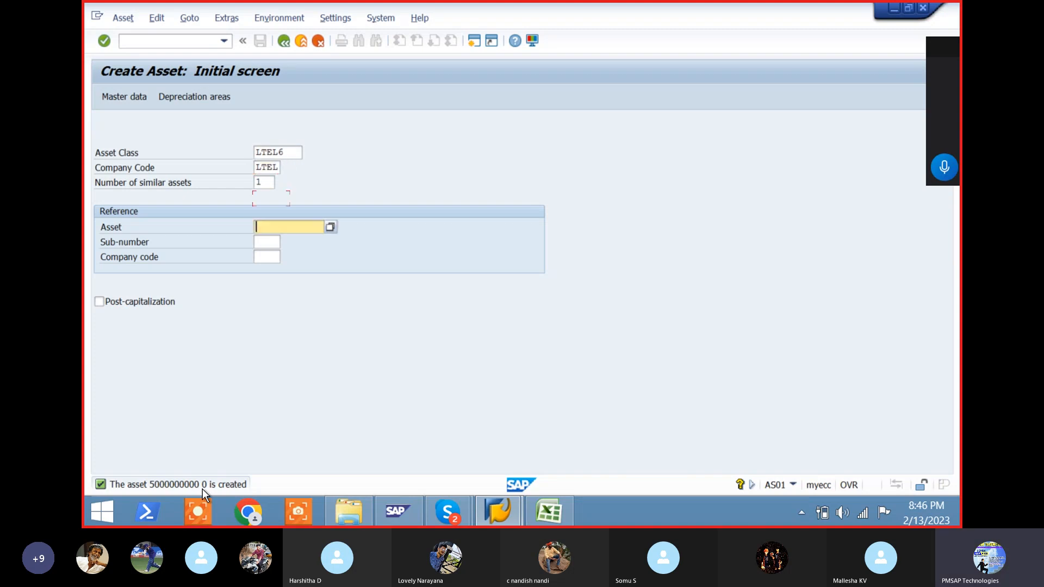
- Open master data for one new LTEL6 asset and describe it as MARATHALLI OFFICE FACTORY LVA ASSET
key("shift+Tab")
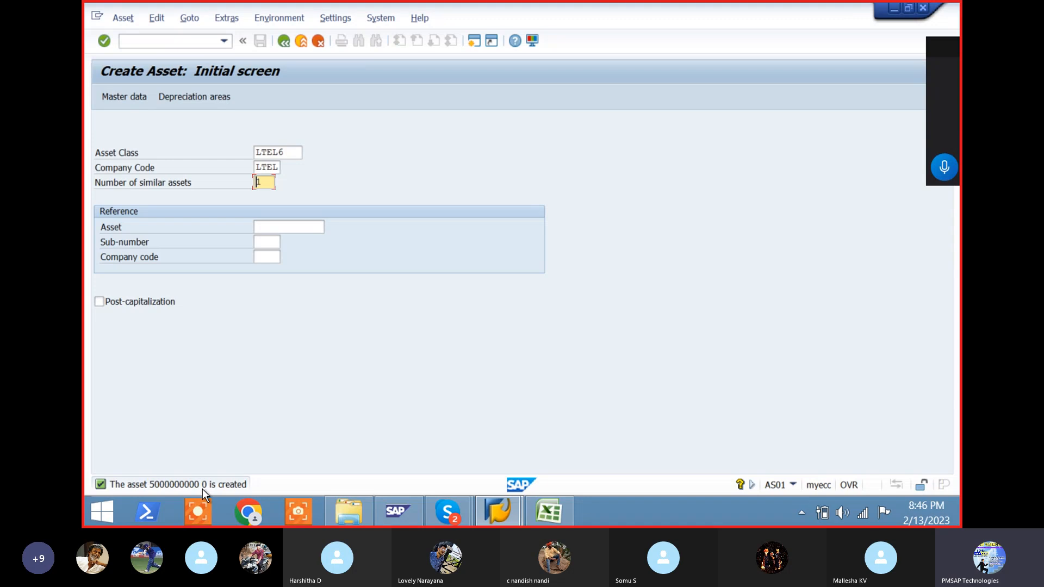
key("Return")
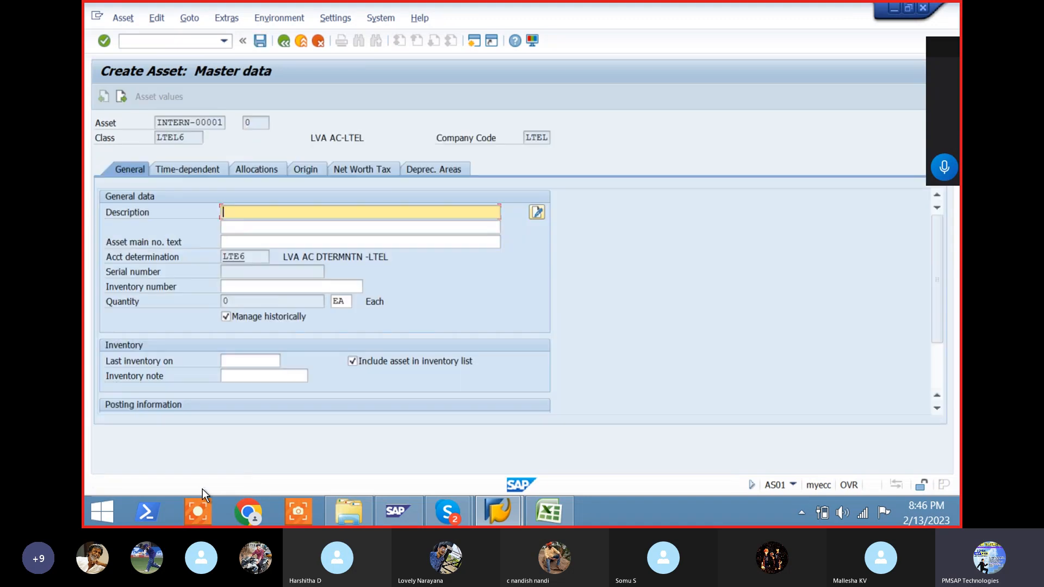
key("BackSpace")
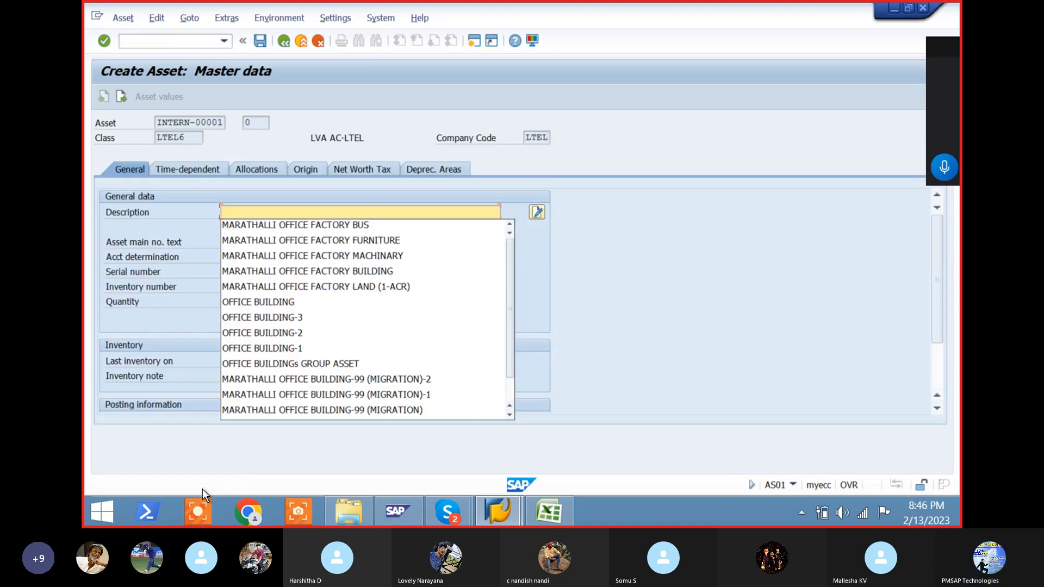
key("Down")
key("Return")
key("BackSpace")
key("BackSpace")
key("BackSpace")
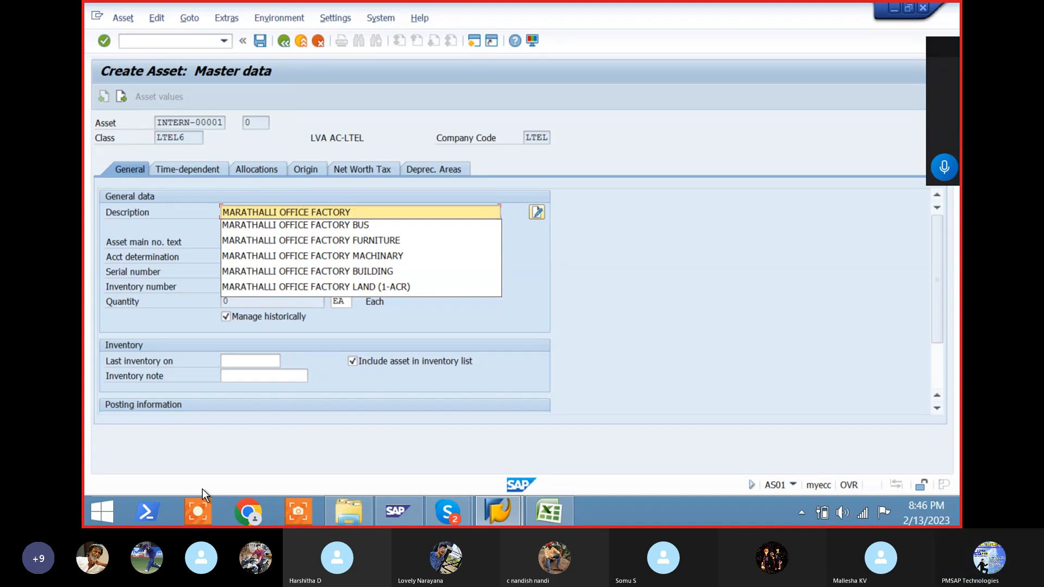
type("LVA")
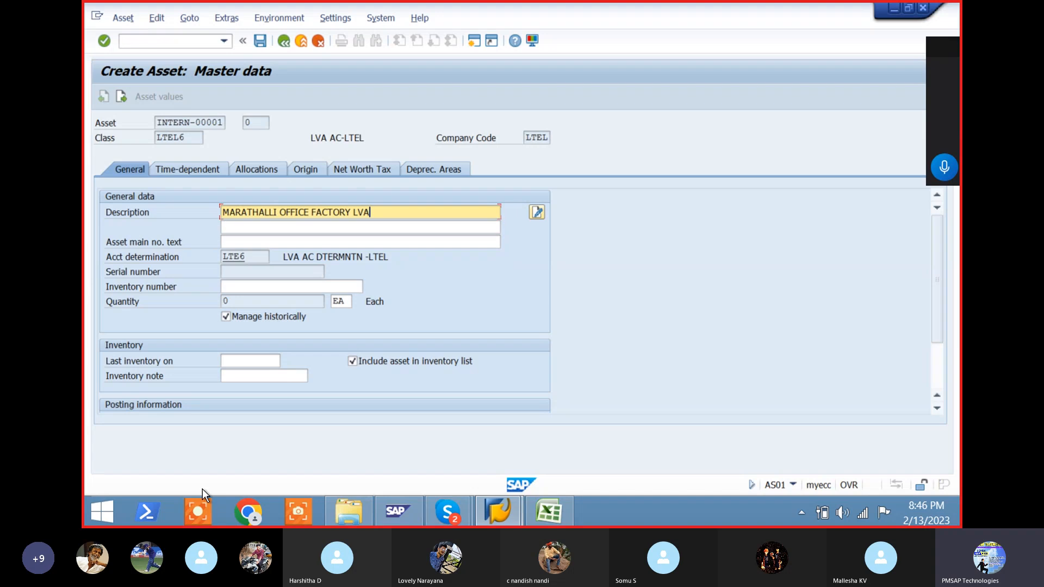
type(" ASSET")
key("Return")
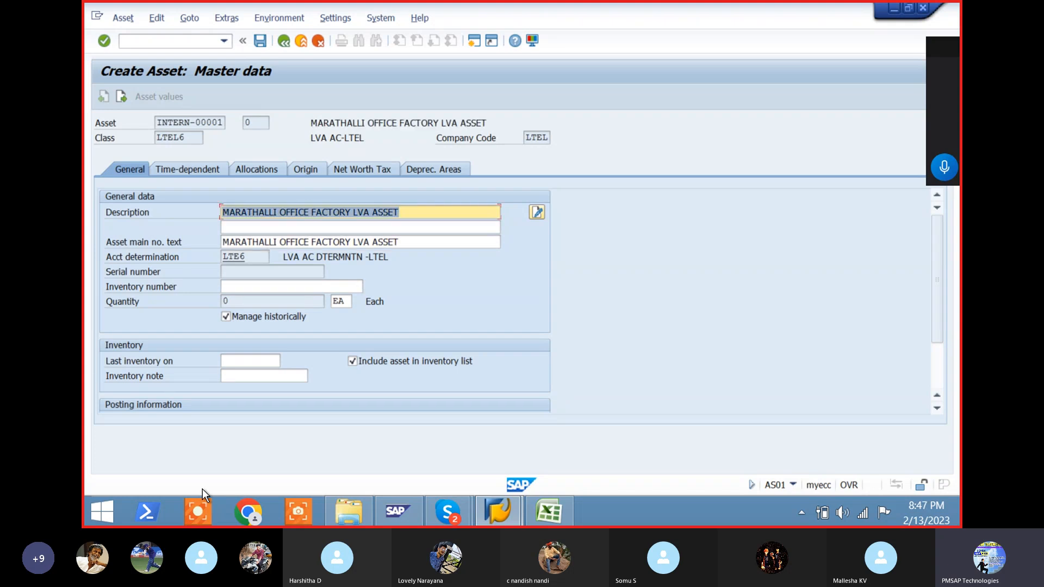
- Review the LVA asset's time-dependent, allocation, origin, net worth tax and depreciation area data, and save the asset
left_click(195, 168)
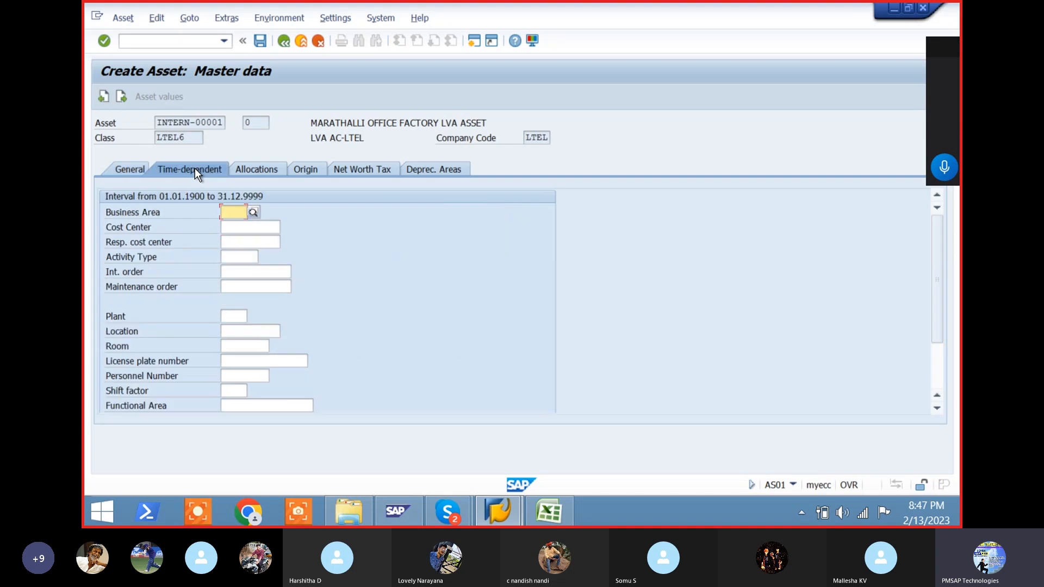
left_click(249, 168)
left_click(308, 168)
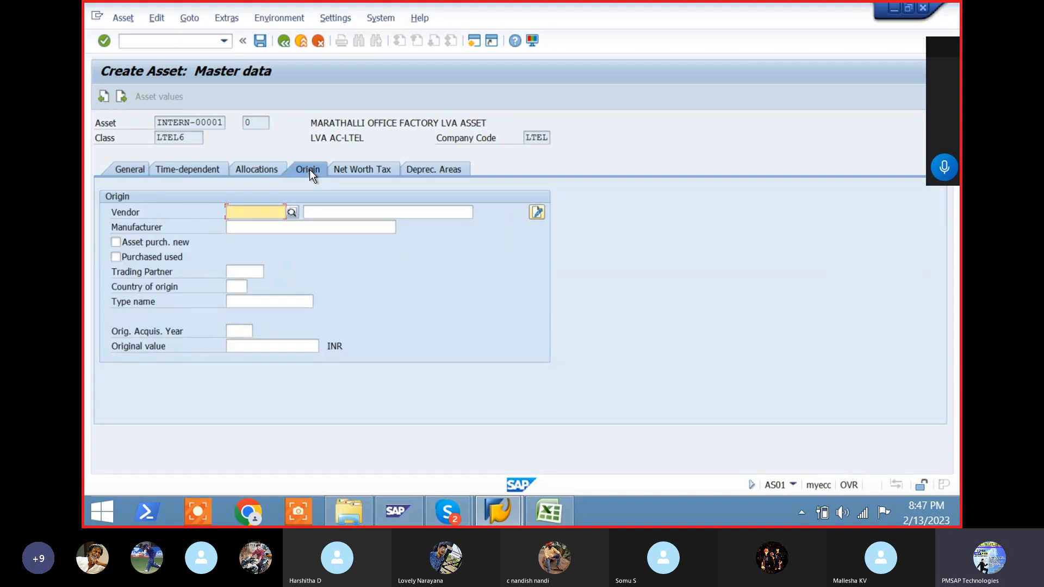
left_click(359, 171)
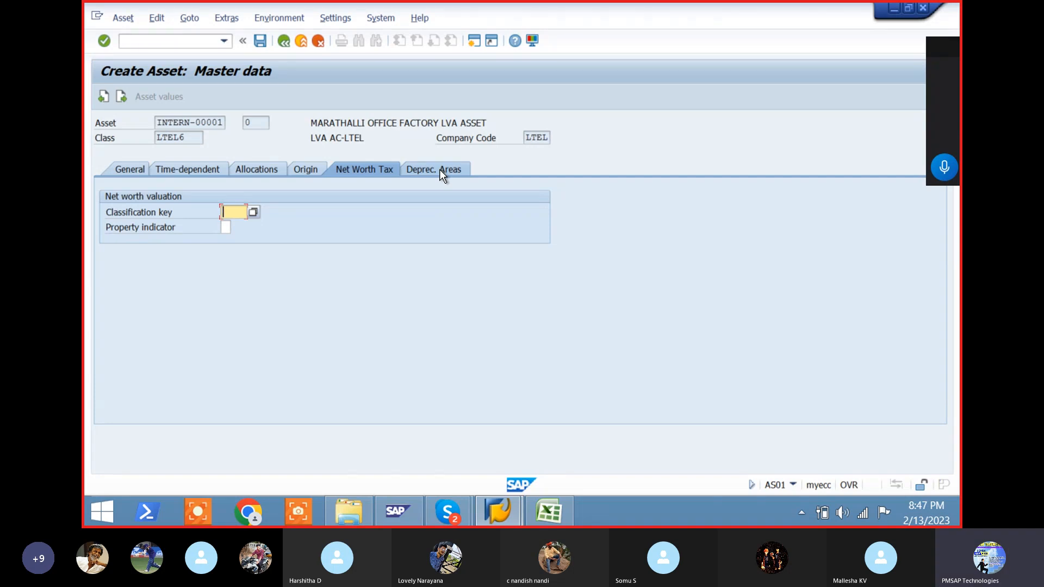
left_click(441, 169)
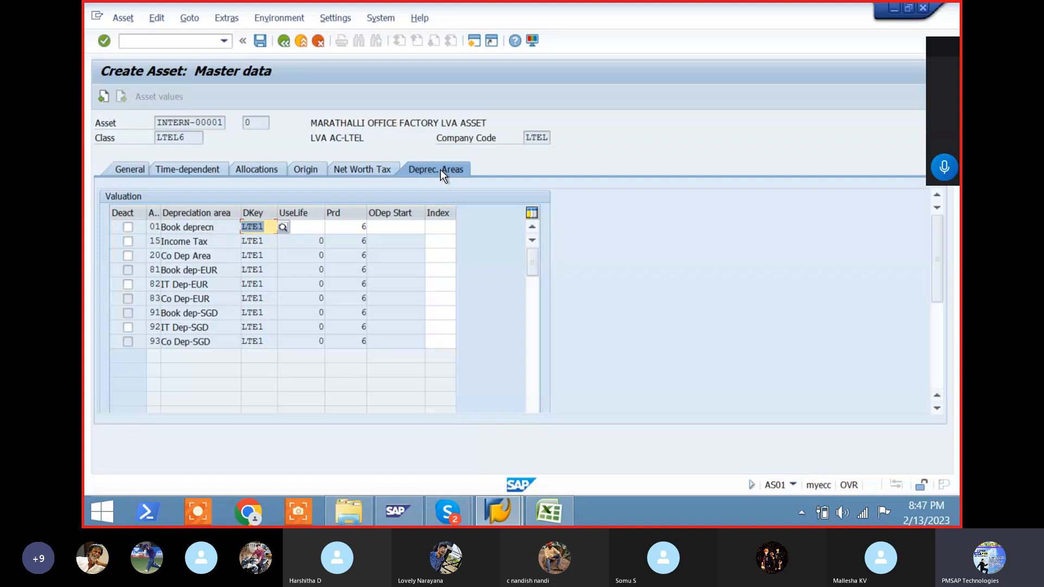
key("Tab")
key("Tab")
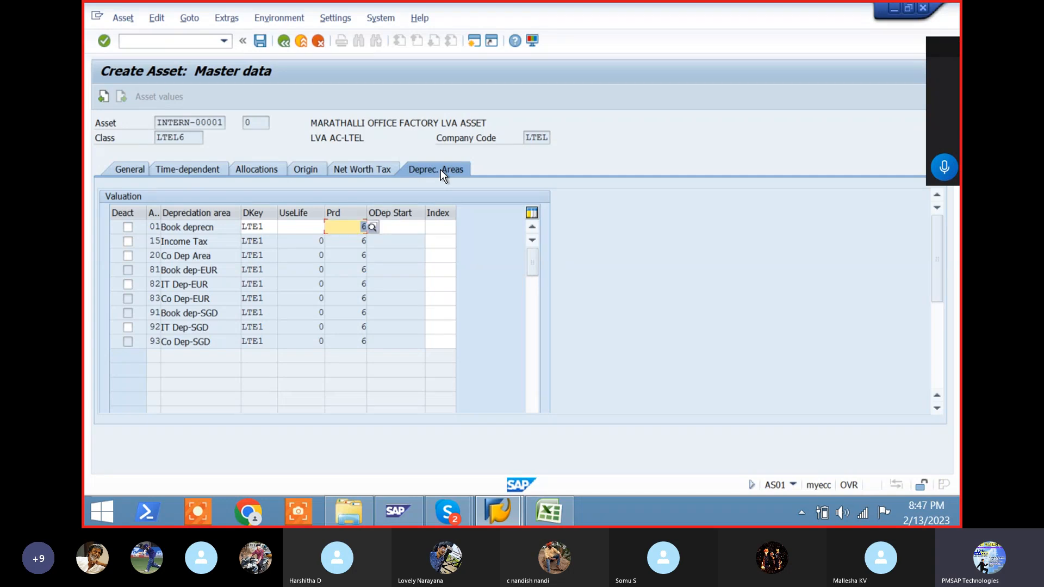
key("Return")
key("ctrl+s")
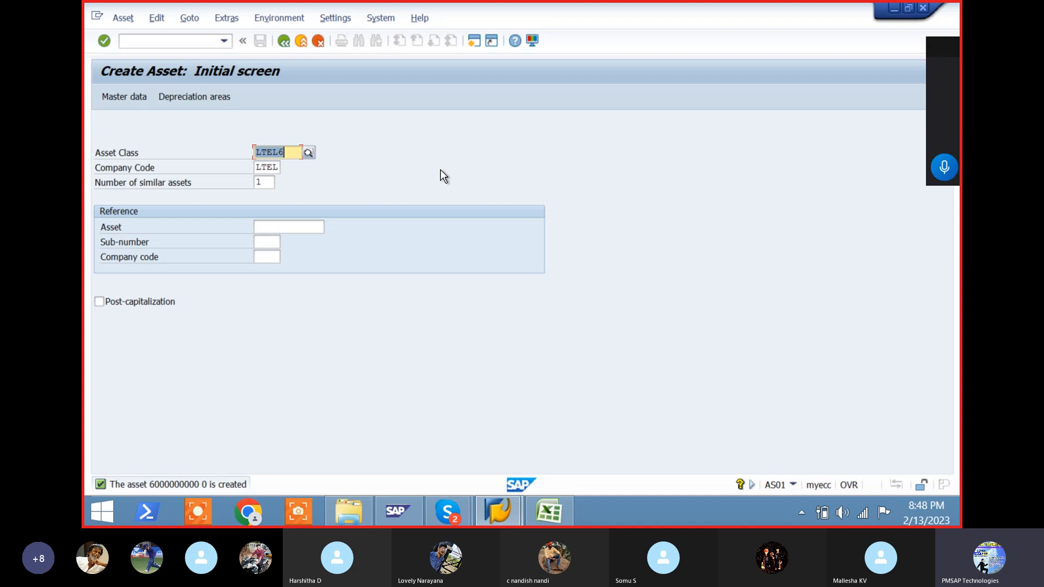
- Set the asset class to LTEL7 and open master data for one new asset in company code LTEL
key("Left")
key("shift+Right")
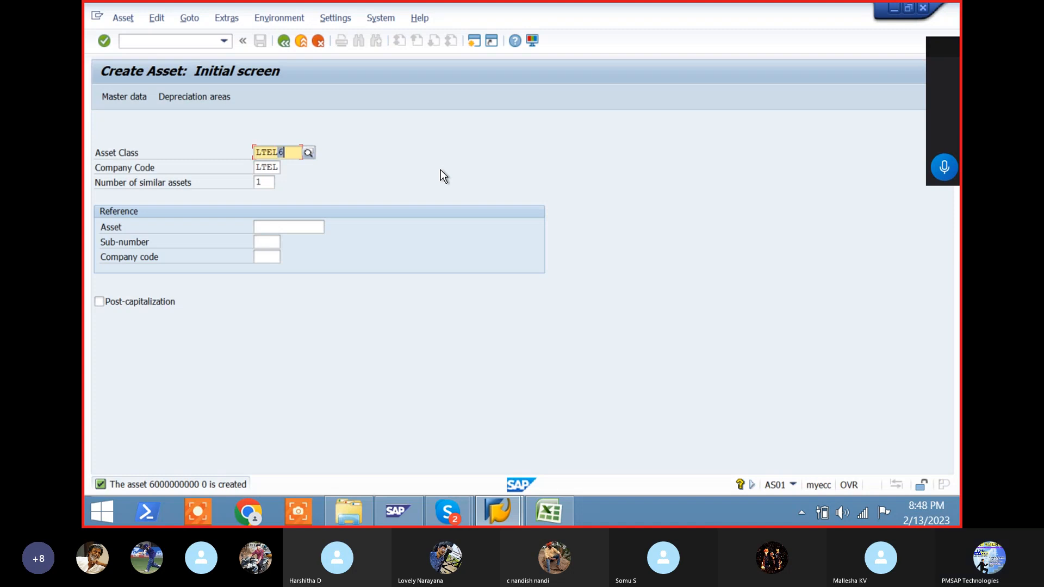
type("7")
key("Tab")
key("shift+Tab")
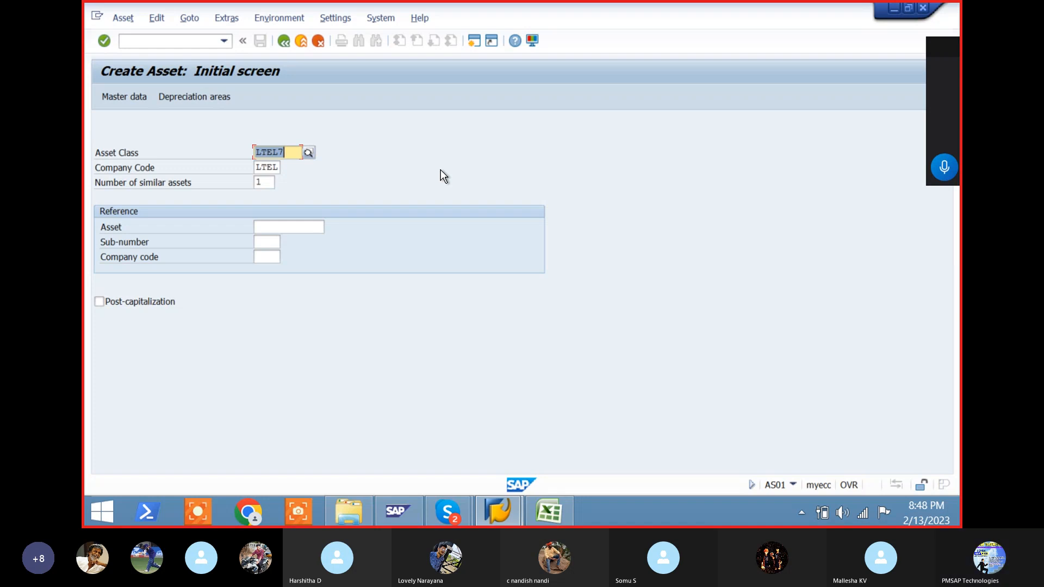
key("Tab")
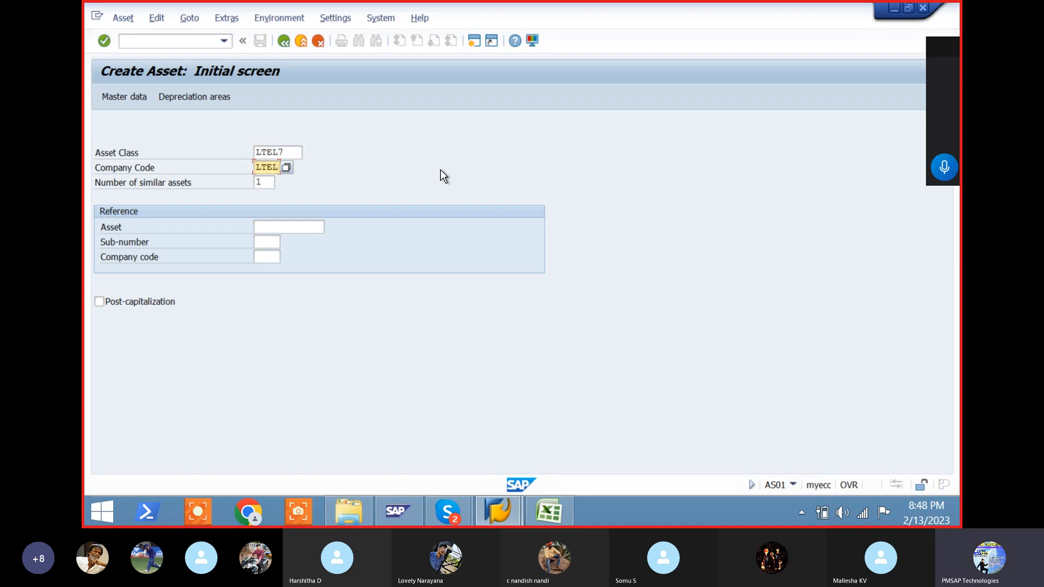
key("Tab")
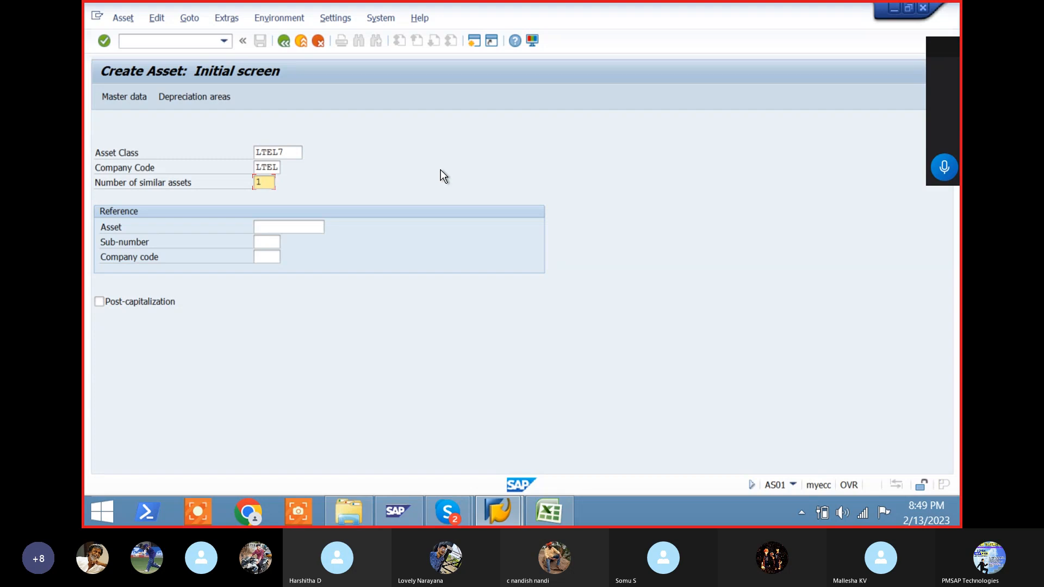
key("Return")
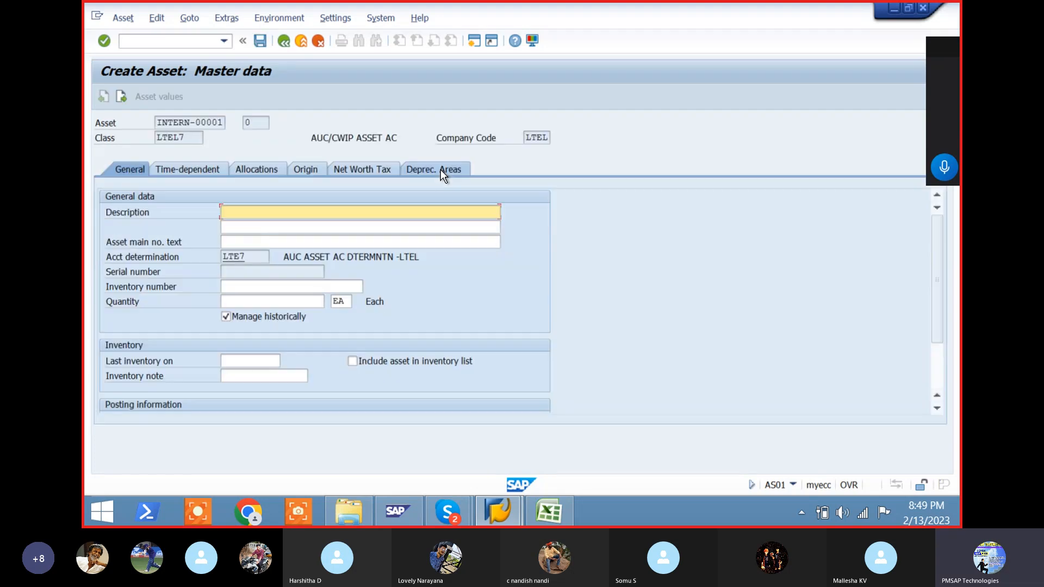
- Enter AUC BUILDING ASSET as the new asset's description, replacing the reused LVA asset text
key("Down")
key("Down")
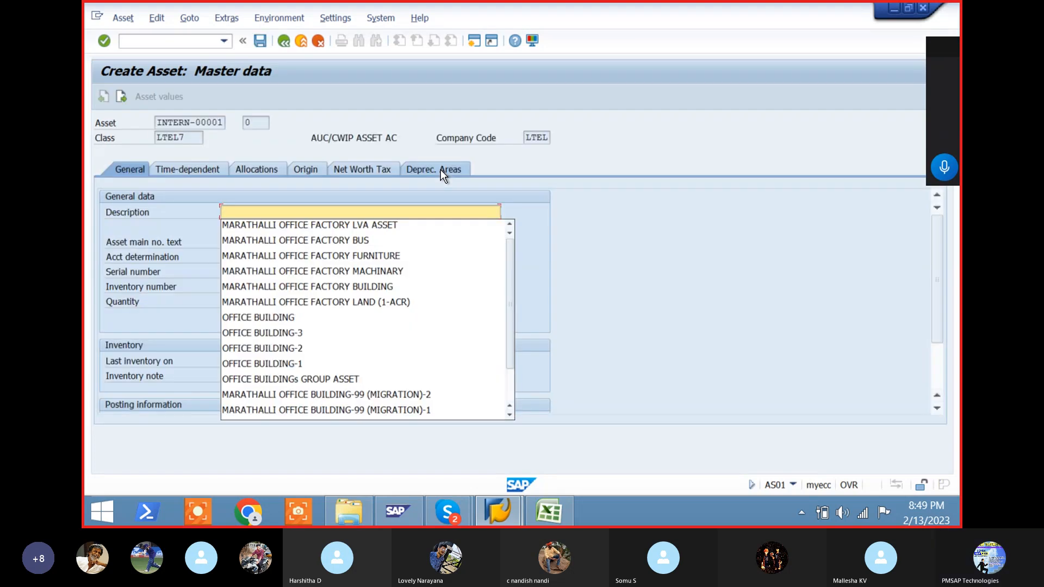
key("Return")
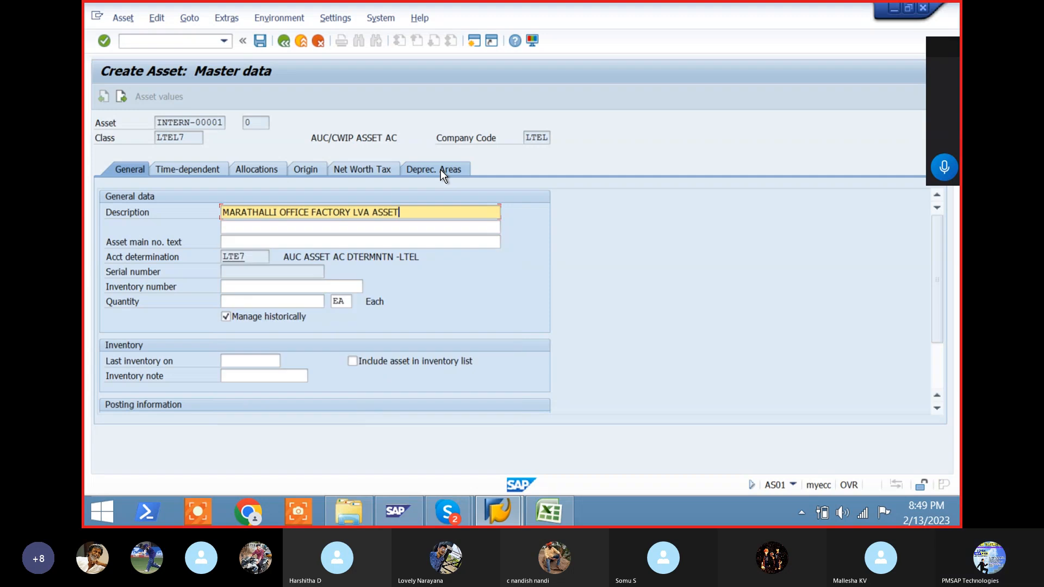
key("BackSpace")
key("BackSpace")
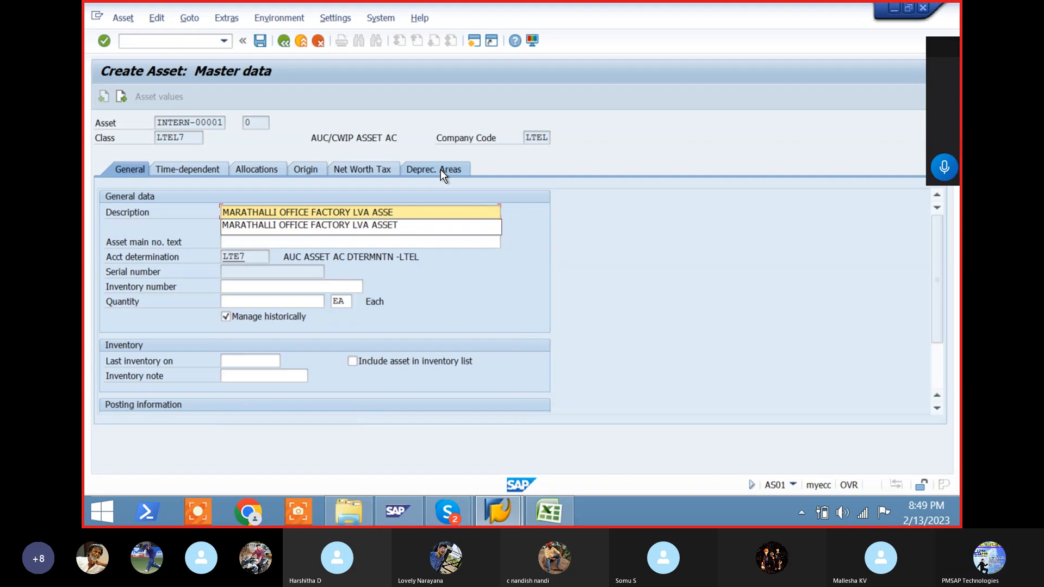
key("BackSpace")
key("BackSpace")
key("BackSpace")
key("BackSpace")
key("BackSpace")
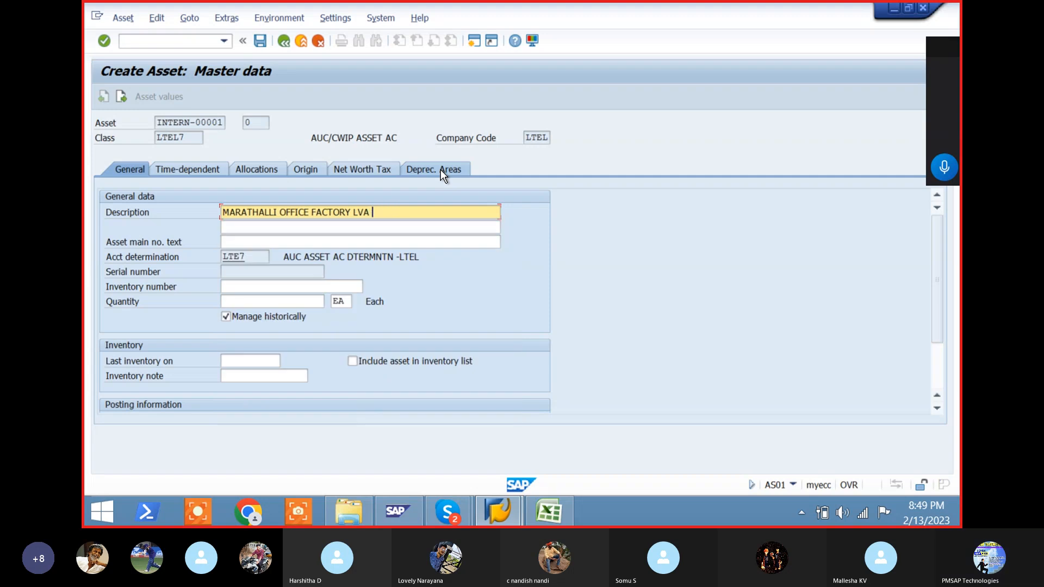
key("BackSpace")
key("BackSpace")
key("BackSpace")
key("BackSpace")
key("BackSpace")
key("BackSpace")
key("BackSpace")
key("BackSpace")
key("BackSpace")
key("BackSpace")
key("BackSpace")
key("BackSpace")
key("BackSpace")
key("BackSpace")
key("BackSpace")
key("BackSpace")
key("BackSpace")
key("BackSpace")
key("BackSpace")
key("BackSpace")
type("AU")
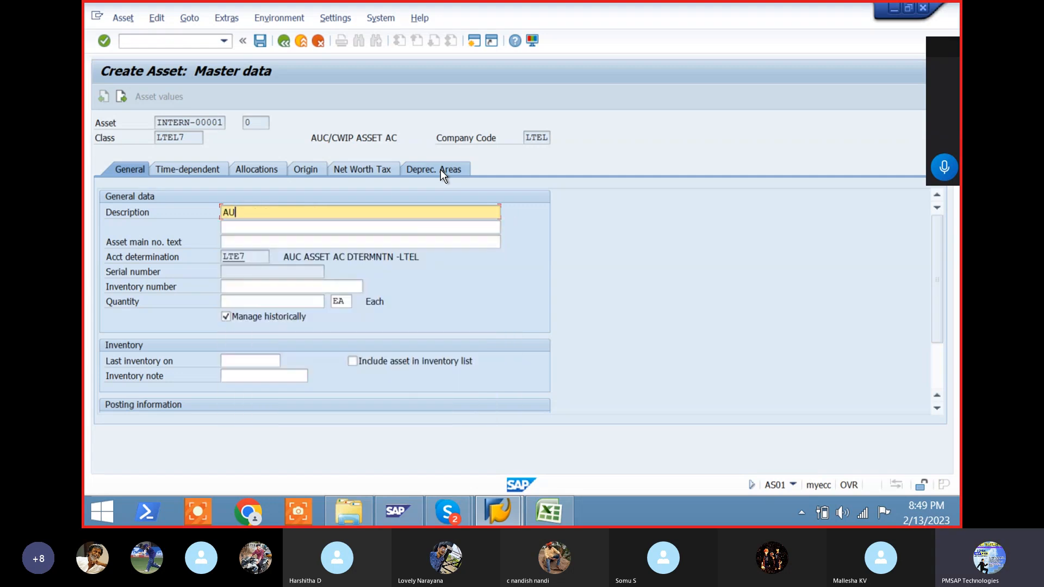
type("C ASSET")
key("Left")
key("Left")
key("Left")
type("BUILDING")
key("Return")
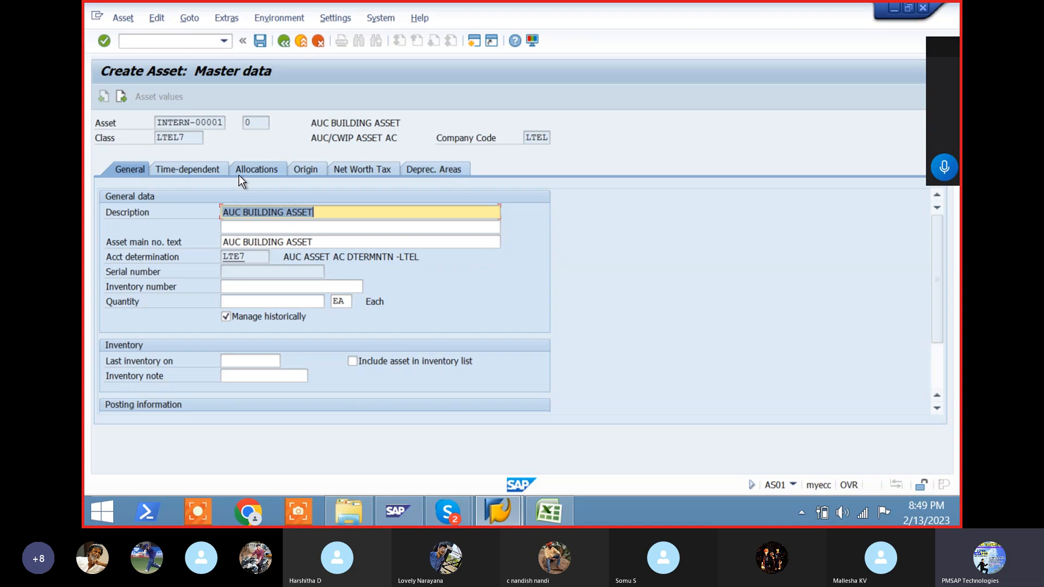
- Review the AUC building asset's time-dependent, allocation, origin, net worth tax and depreciation area data
left_click(194, 171)
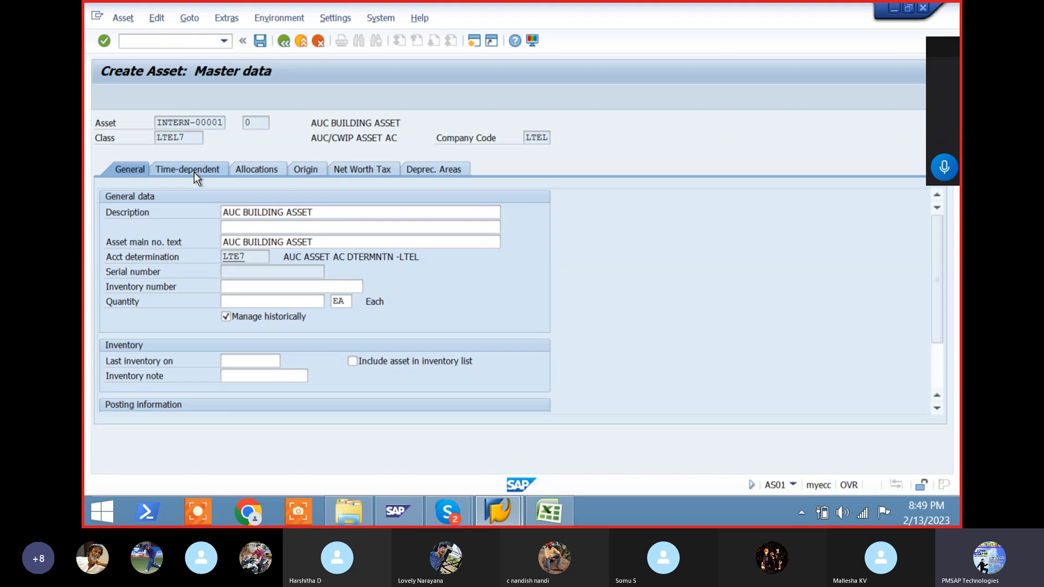
left_click(256, 169)
left_click(299, 170)
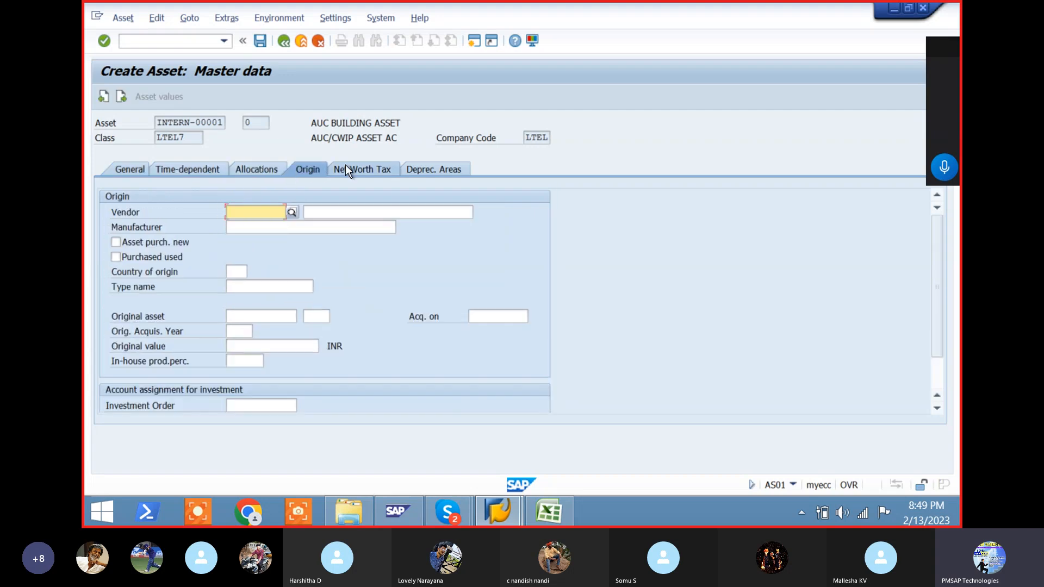
left_click(347, 169)
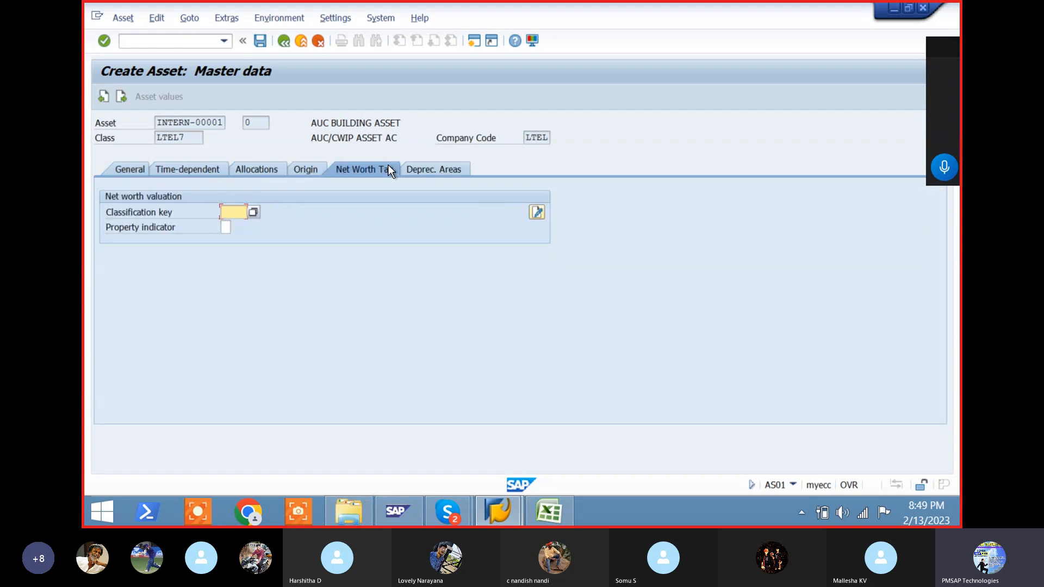
left_click(447, 167)
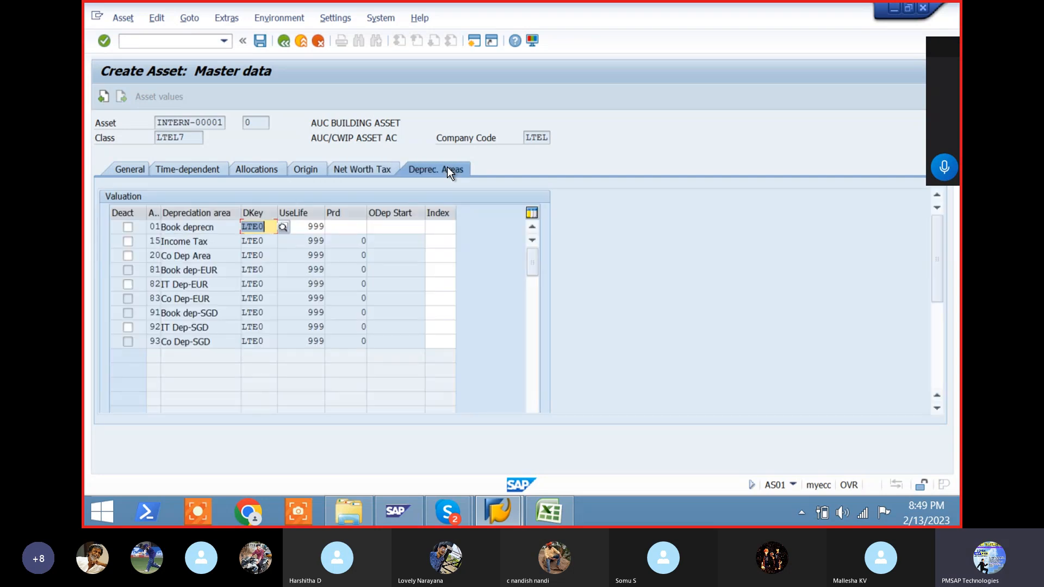
- Check the available depreciation keys for the book depreciation area without choosing one, and save the AUC building asset
left_click(282, 227)
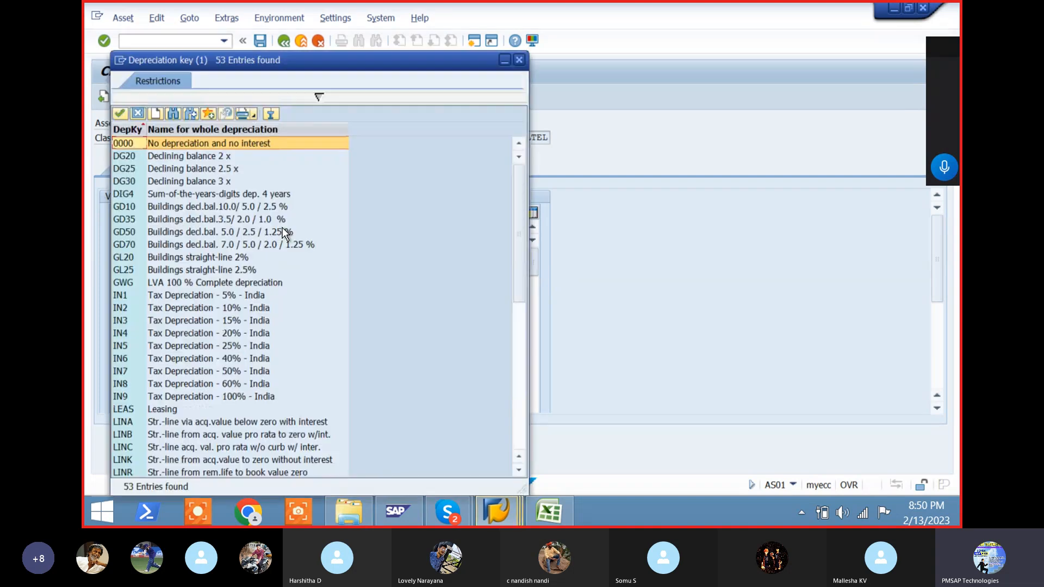
left_click(137, 114)
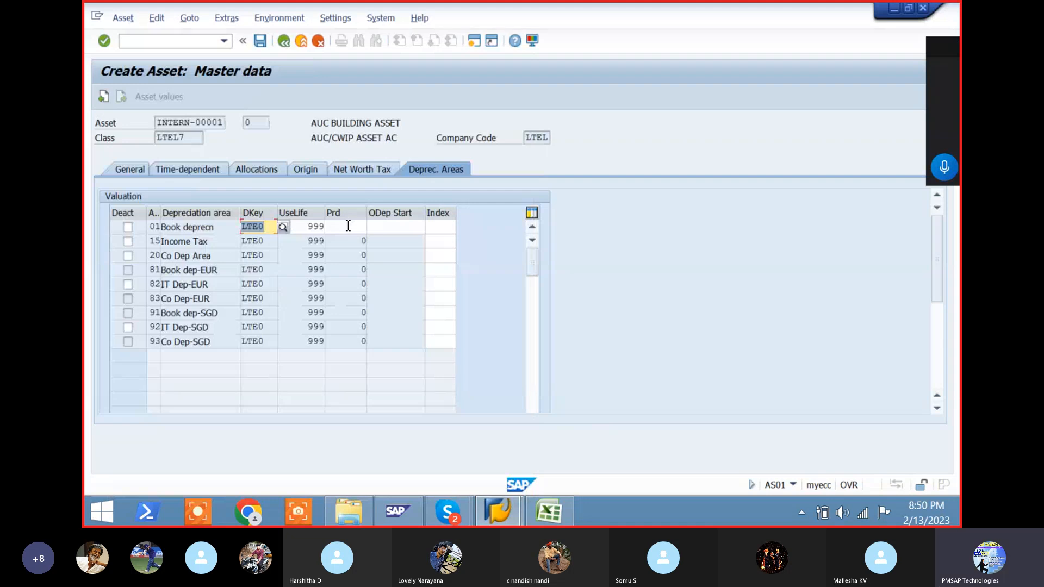
key("Tab")
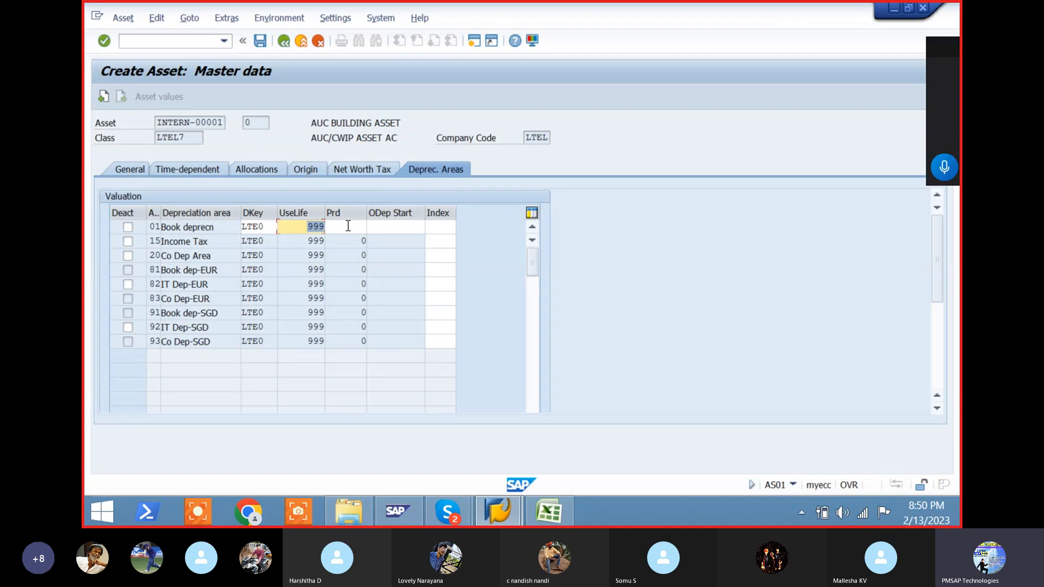
key("ctrl+s")
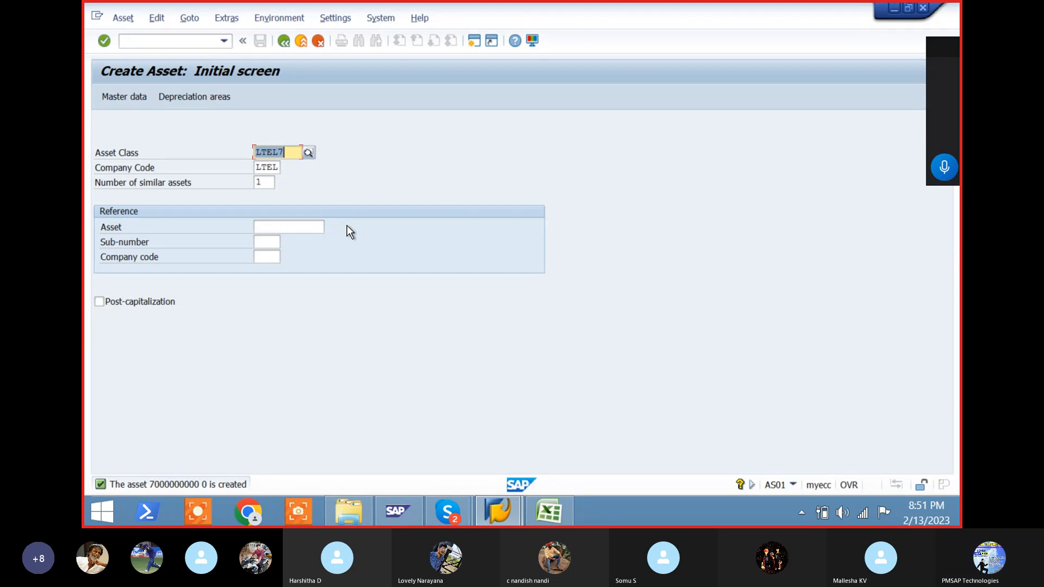
- Leave asset creation and switch to the FICO Class-Batch 14 workbook in Excel to review the ASSET TRANSACTION DATA POSTING section on sheet AA
key("F3")
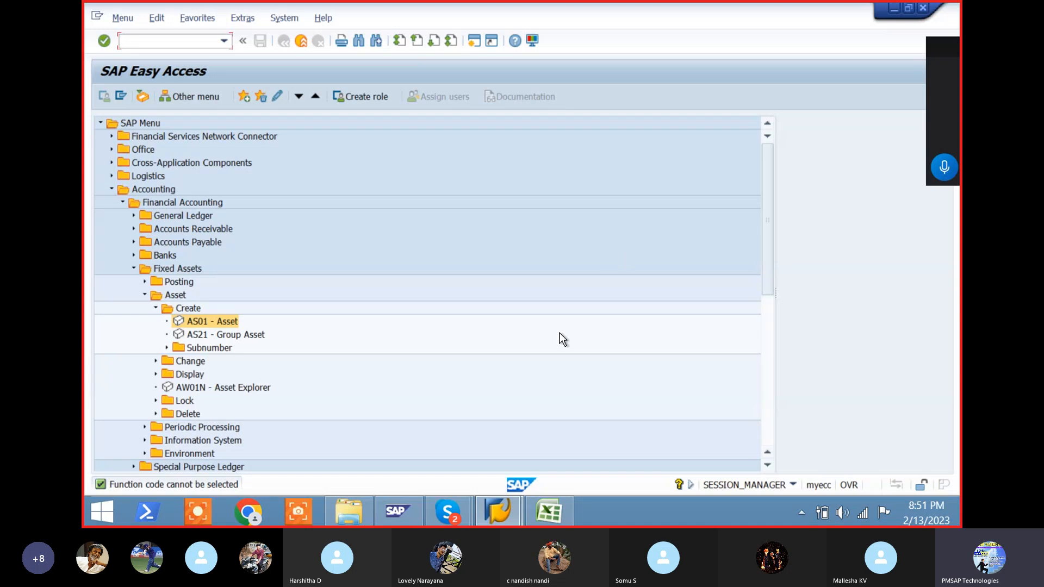
left_click(553, 507)
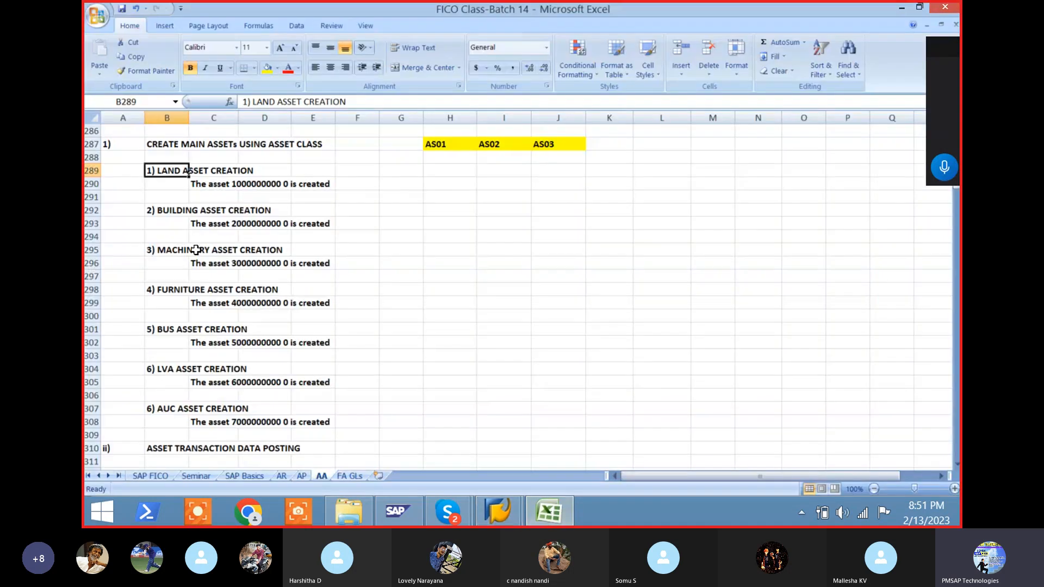
left_click(142, 423)
key("Down")
key("Down")
key("Down")
key("Down")
key("Down")
key("Down")
key("Down")
key("Down")
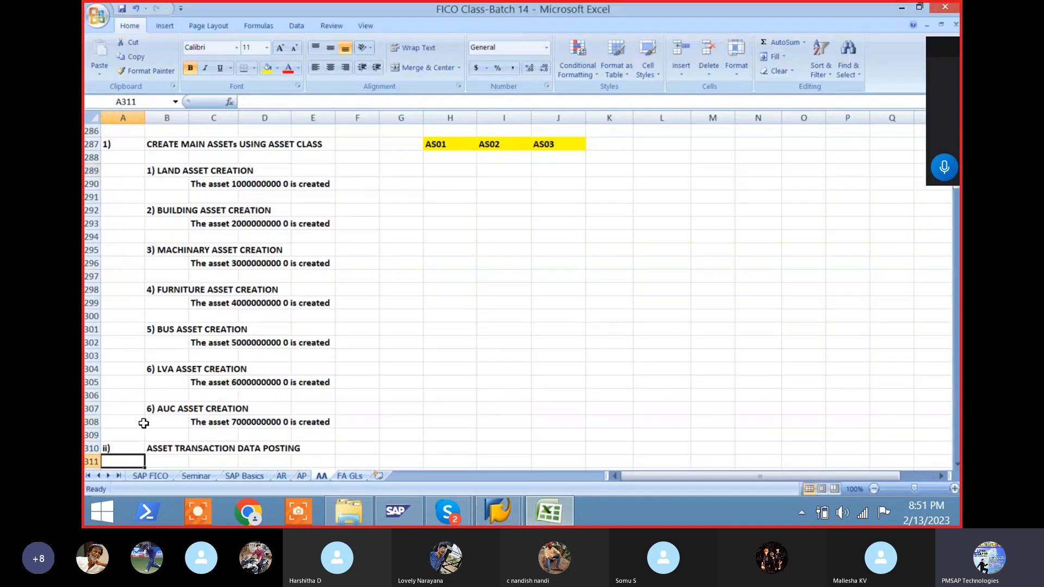
key("Up")
key("Up")
key("Up")
key("Up")
key("Up")
key("Up")
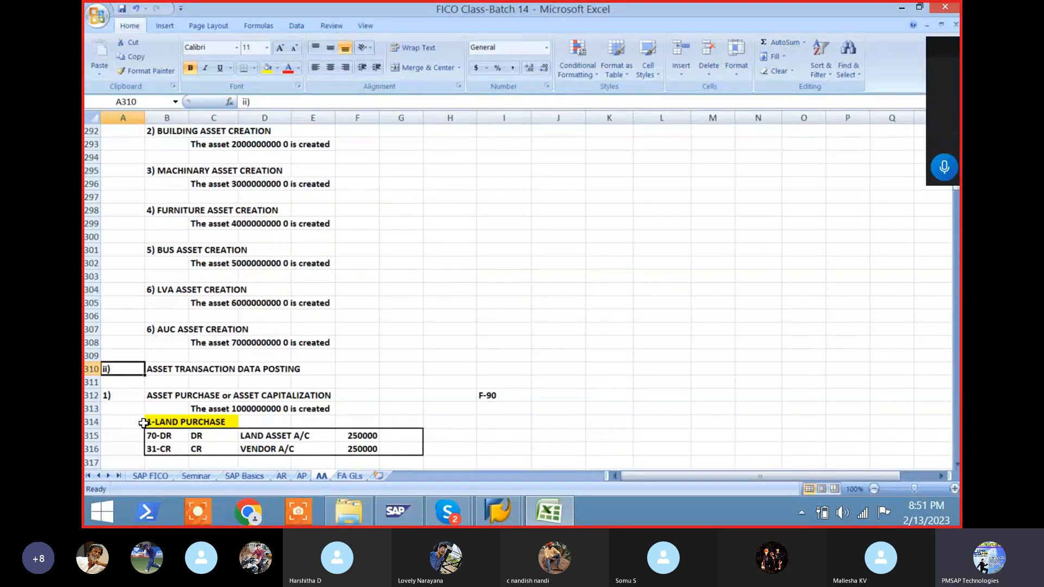
- Read through the ASSET TRANSACTION DATA POSTING exercises on sheet AA, from the land purchase entry to the 2ND ASSET CAPITALIZATION section
key("Down")
key("Down")
key("Down")
key("Down")
key("Down")
key("Down")
key("Down")
key("Down")
key("Down")
key("Down")
key("Down")
key("Down")
key("Down")
key("Down")
key("Down")
key("Down")
key("Down")
key("Down")
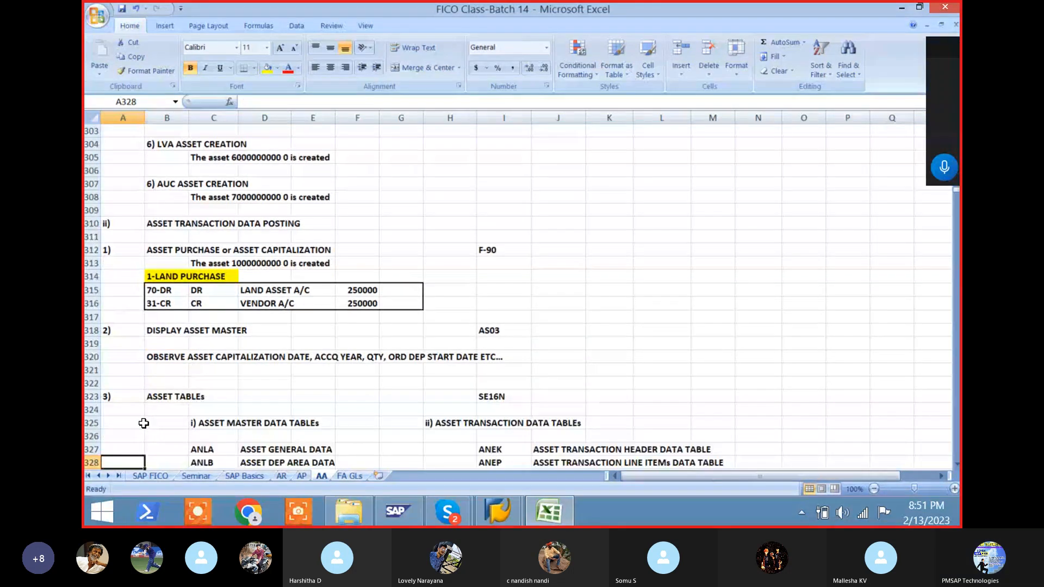
key("Down")
key("Down")
key("Down")
key("Down")
key("Down")
key("Down")
key("Down")
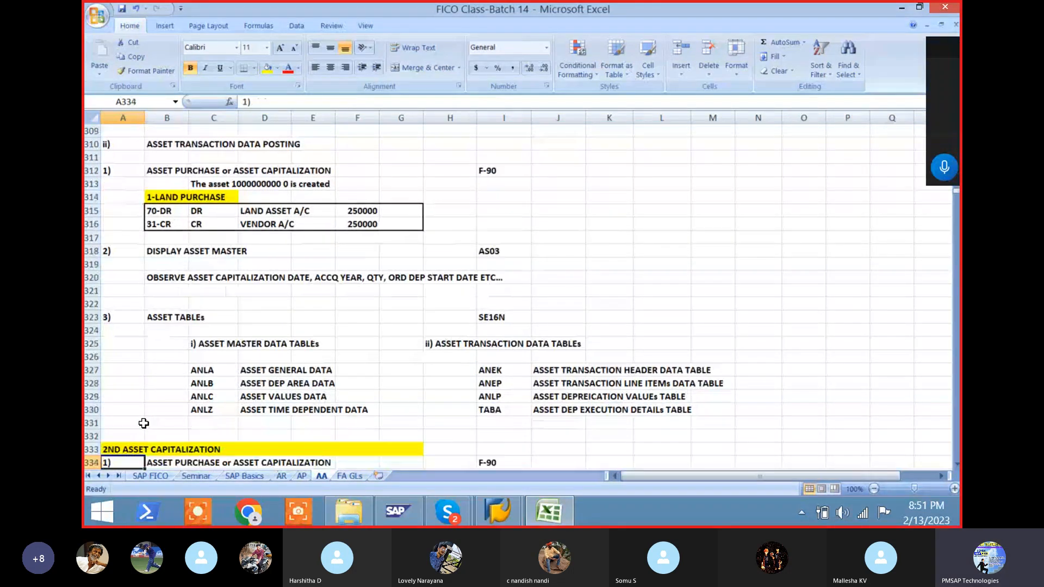
- Return to the asset purchase or capitalization exercise and highlight its heading row from A312 to I312
key("Up")
key("Up")
key("Up")
key("Up")
key("Up")
key("Up")
key("Up")
key("Up")
key("Up")
key("Up")
key("Up")
key("Up")
key("Up")
key("Up")
key("Up")
key("Up")
key("Up")
key("Up")
key("Up")
key("Up")
key("Up")
key("Up")
key("Up")
key("Up")
key("Up")
key("Up")
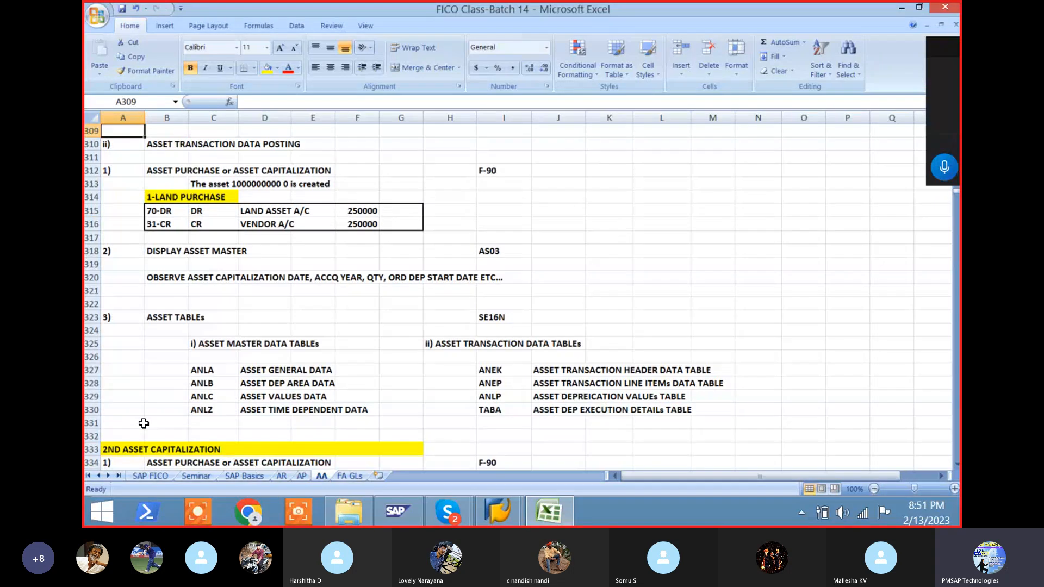
key("Down")
key("Down")
key("Down")
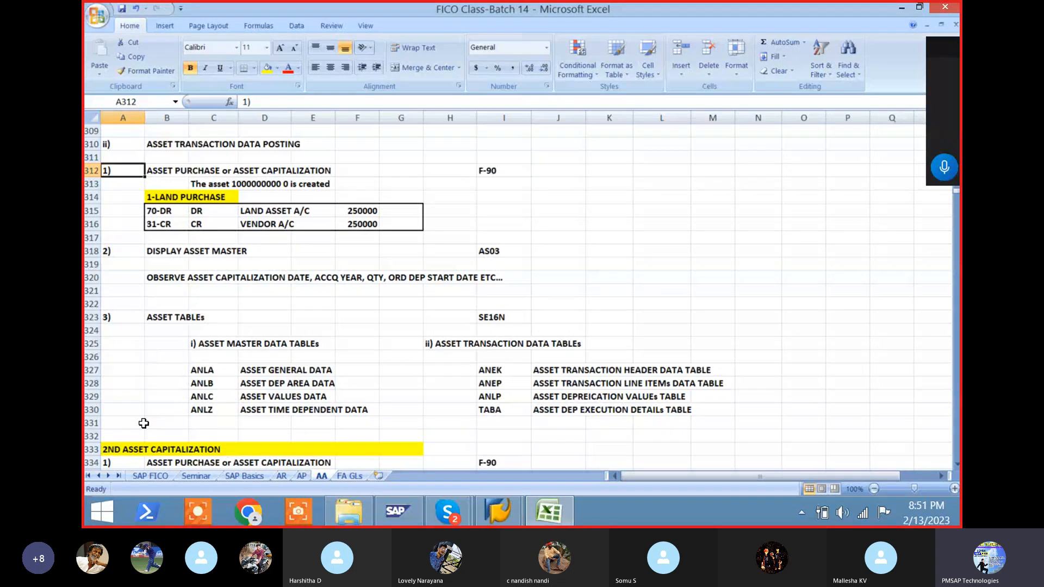
key("shift+Right")
key("shift+Right")
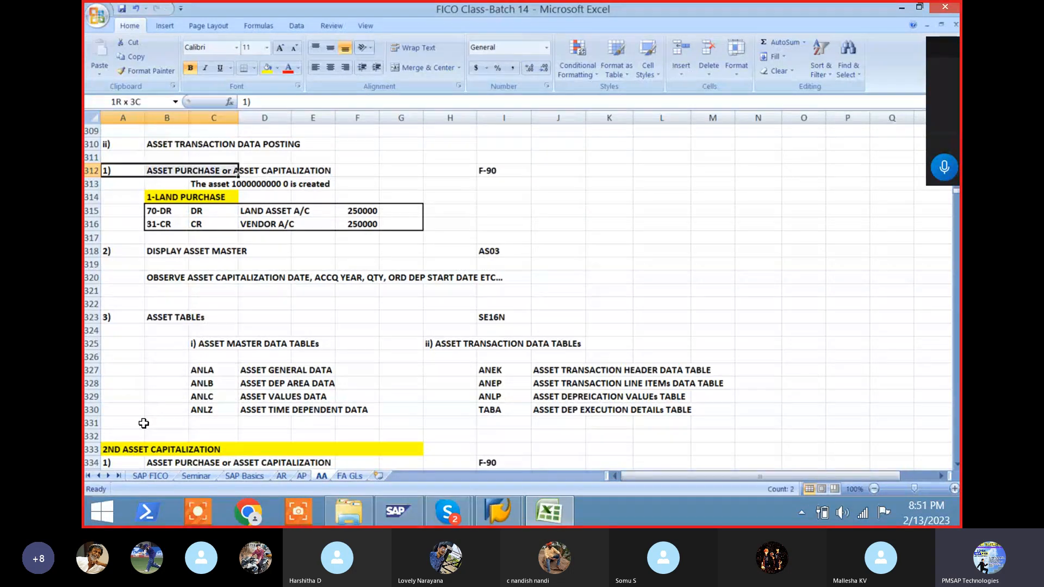
key("shift+Right")
key("shift+Right")
key("shift+Right")
key("shift+Right")
key("shift+Right")
key("shift+Right")
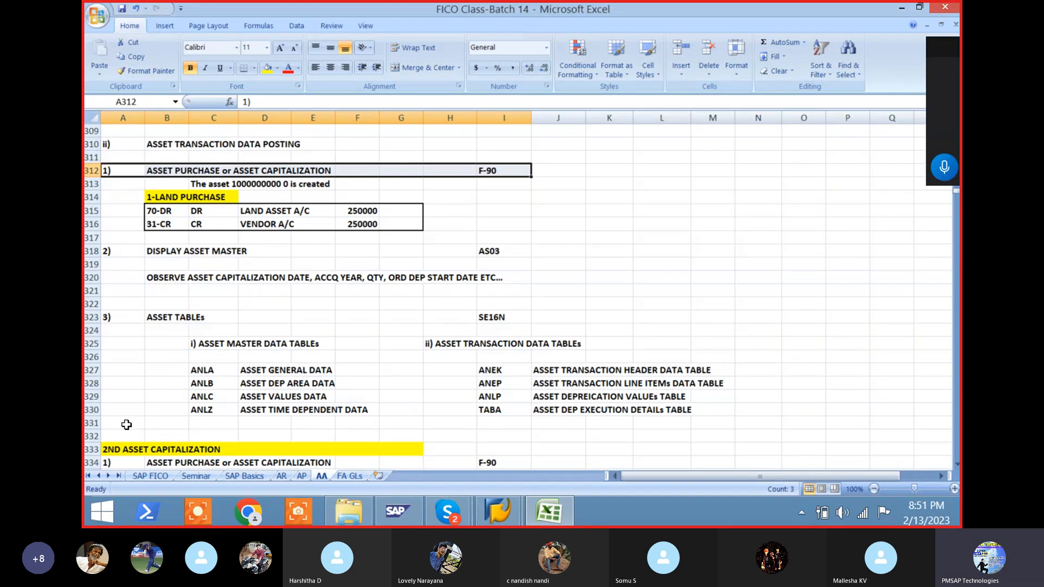
- Append FROM VENDOR to the ASSET PURCHASE or ASSET CAPITALIZATION heading in B312
left_click(168, 170)
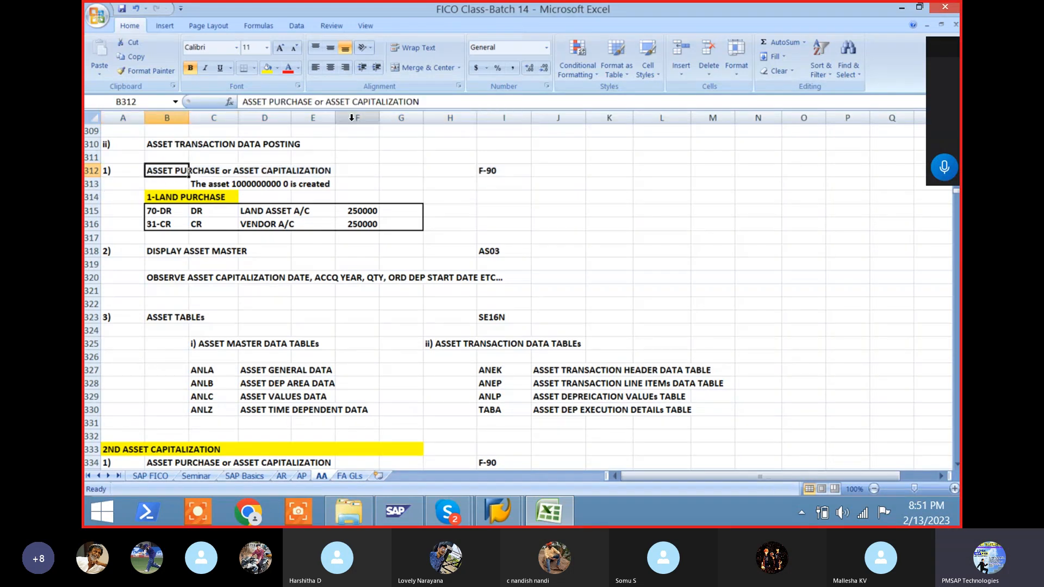
left_click(440, 103)
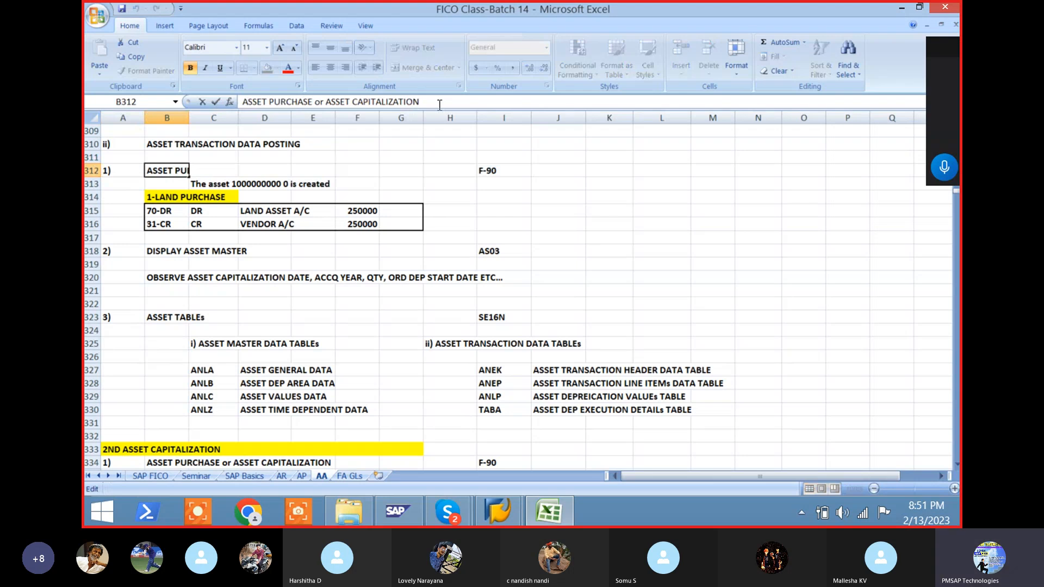
type("FROM")
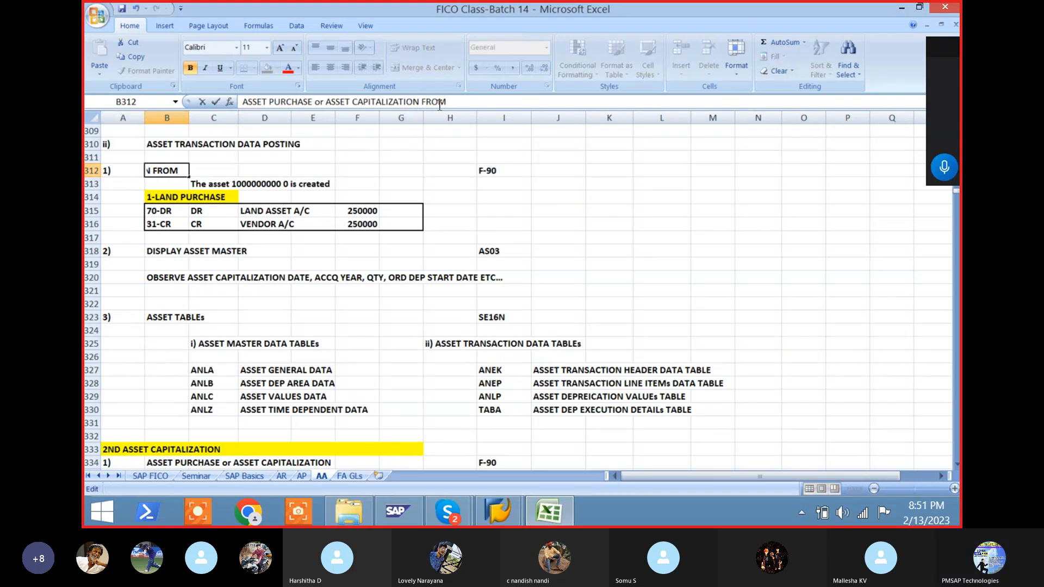
type(" VENDOR")
key("Return")
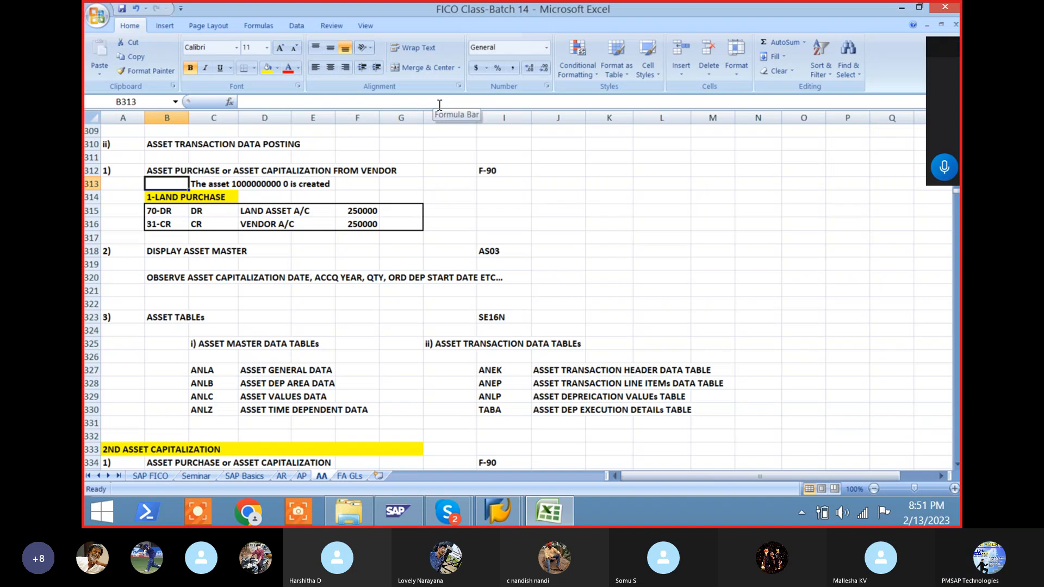
- Check the transaction code listed for the vendor asset purchase in row 312 and return to the heading
key("Up")
key("Right")
key("Right")
key("Right")
key("Right")
key("Right")
key("Right")
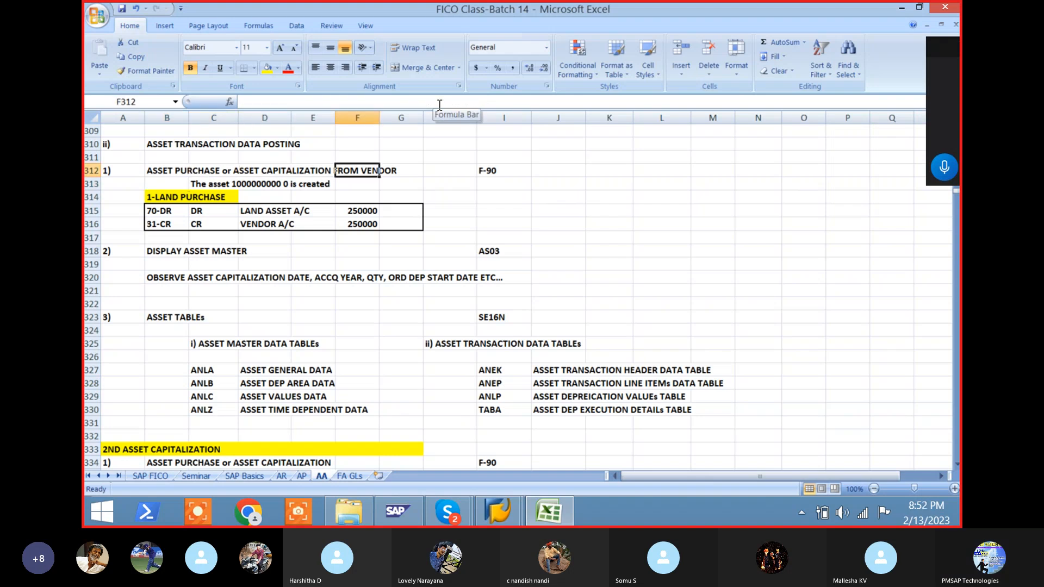
key("Right")
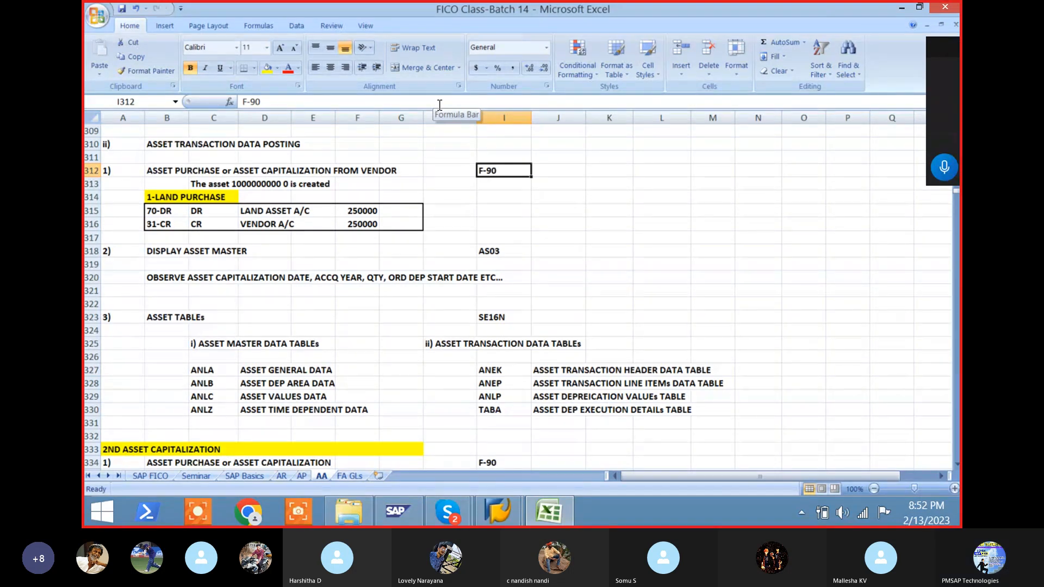
key("Left")
key("Left")
key("Left")
key("Left")
key("Left")
key("Left")
key("Left")
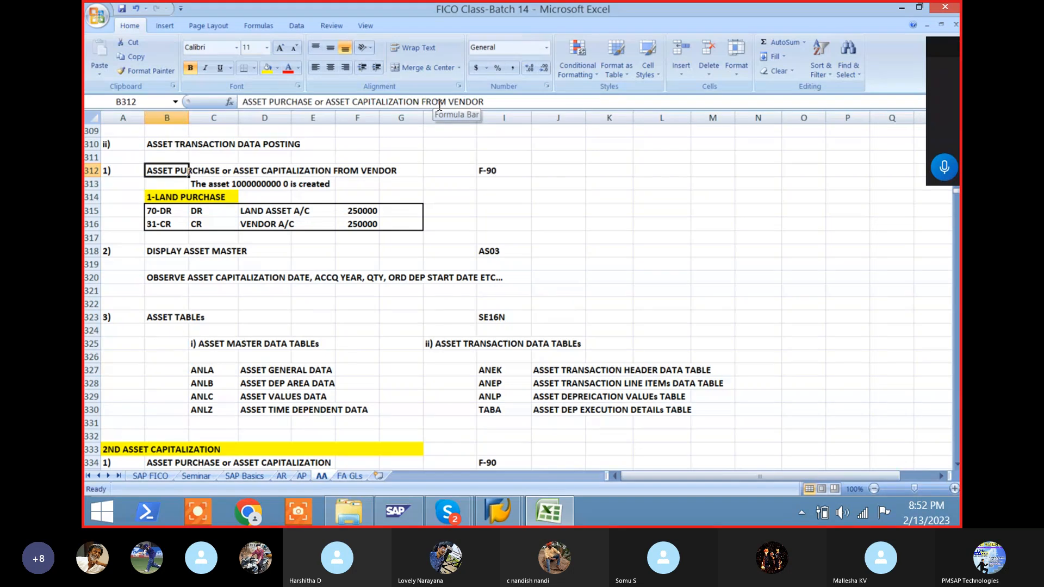
- Review the 1-LAND PURCHASE entry and highlight its debit and credit lines in B315:G316
key("Down")
key("Down")
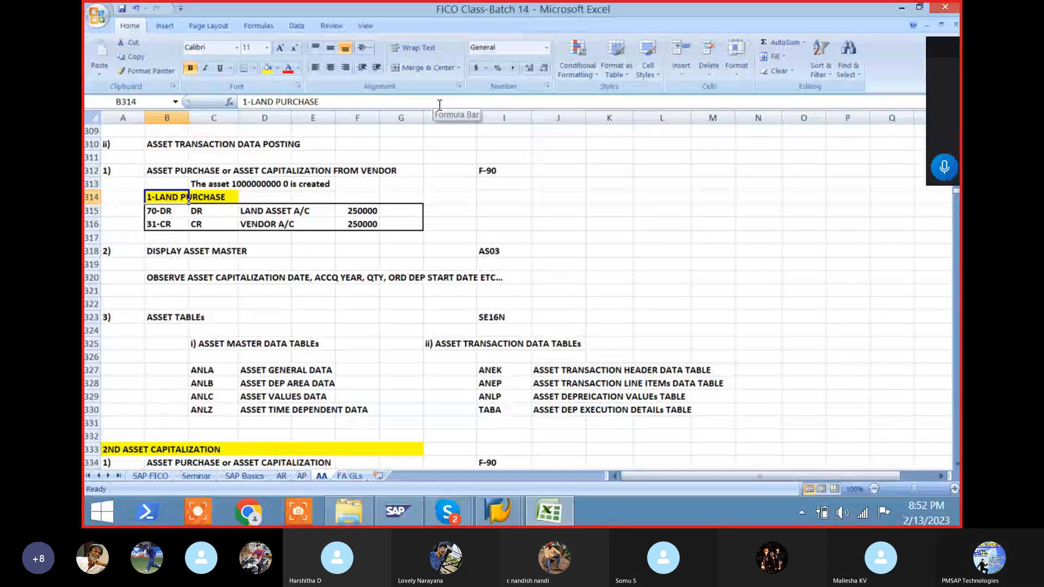
key("Down")
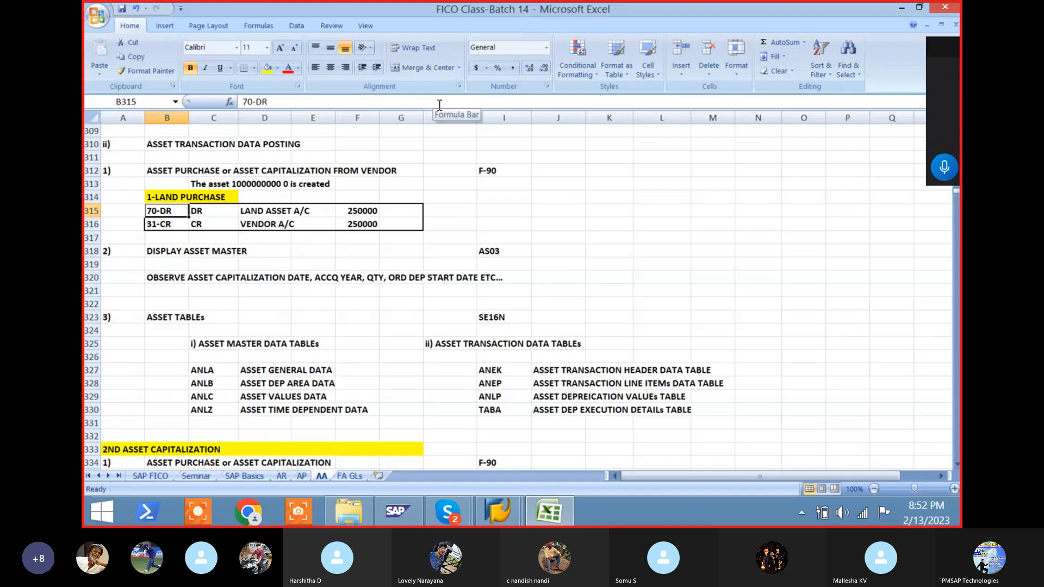
key("Up")
key("Up")
key("Down")
key("Down")
key("shift+Down")
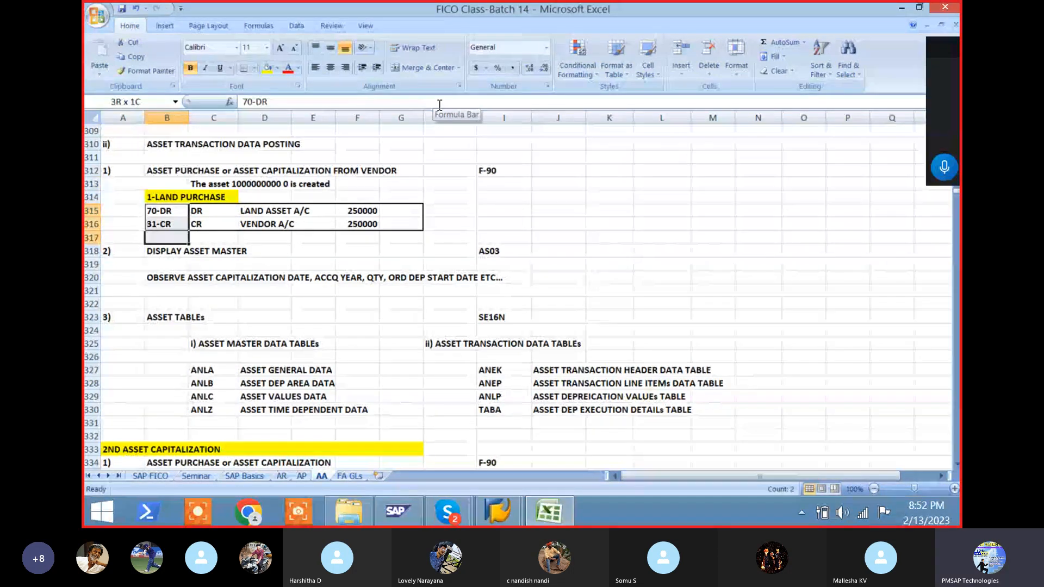
key("shift+Right")
key("shift+Right")
key("shift+Right")
key("shift+Right")
key("shift+Right")
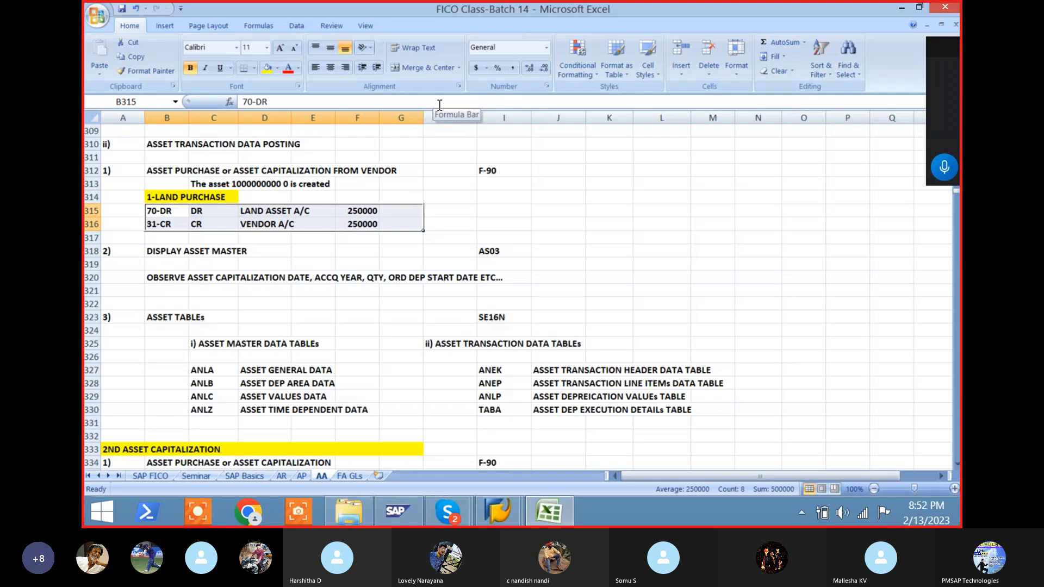
- Set the LAND ASSET A/C amount in F315 to 230000 and make the VENDOR A/C amount in F316 reference it
double_click(360, 211)
key("BackSpace")
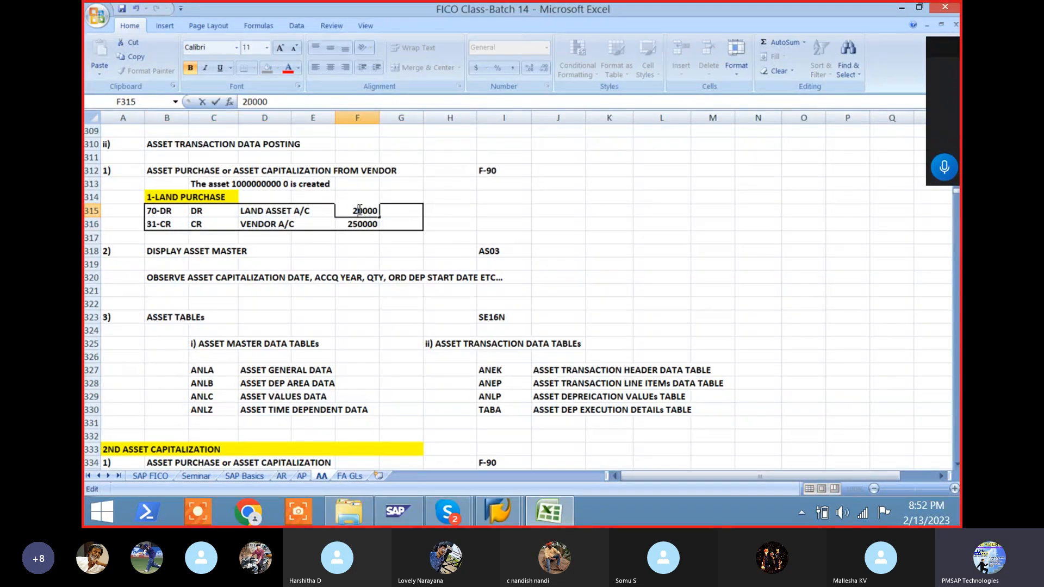
key("Delete")
type("50")
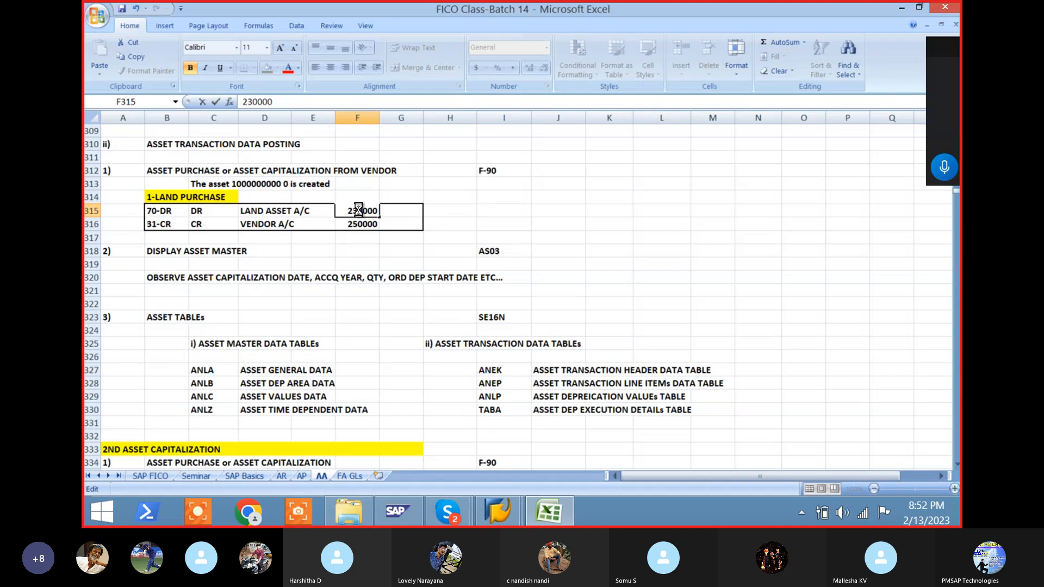
key("Return")
type("=")
left_click(358, 209)
key("Return")
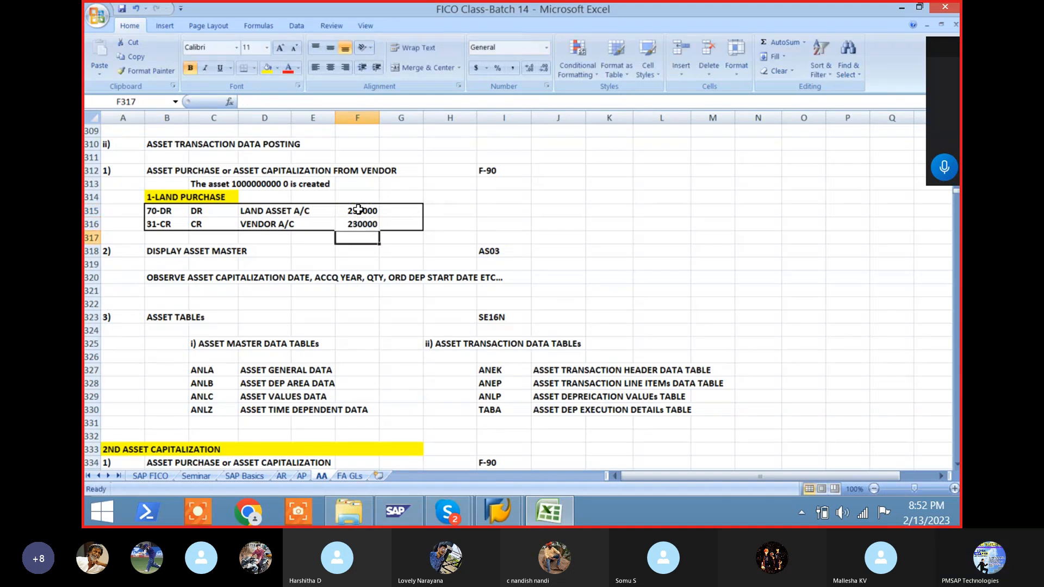
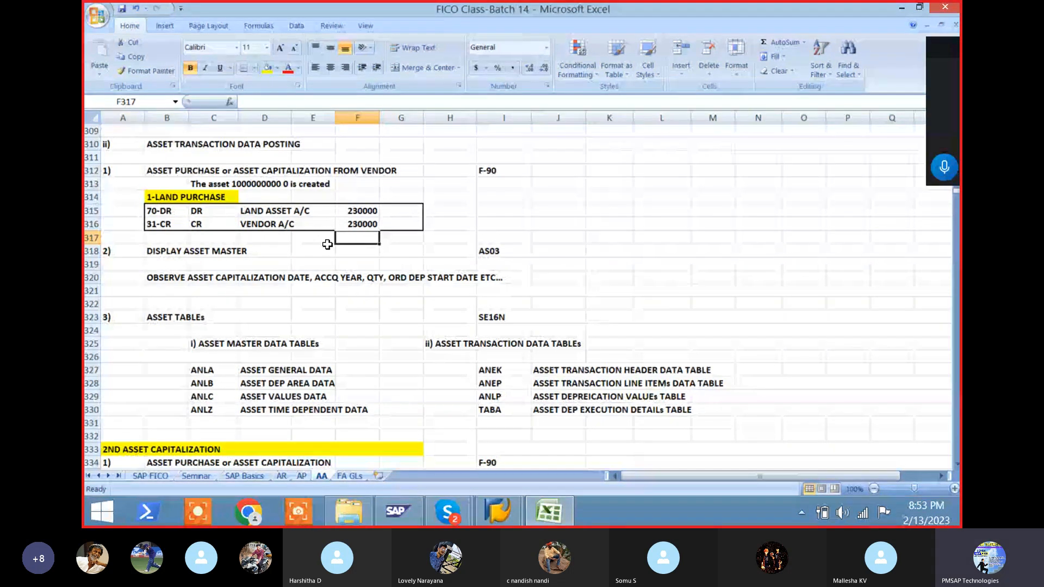
- Save the workbook and select the number cell of the DISPLAY ASSET MASTER exercise, A318
key("ctrl+s")
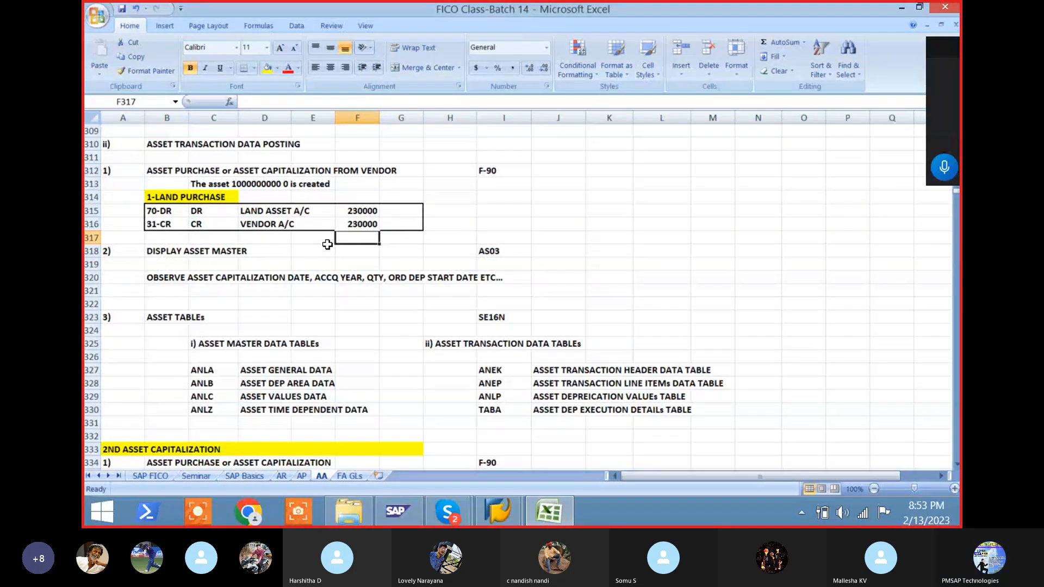
key("Down")
key("Left")
key("Left")
key("Left")
key("Left")
key("Left")
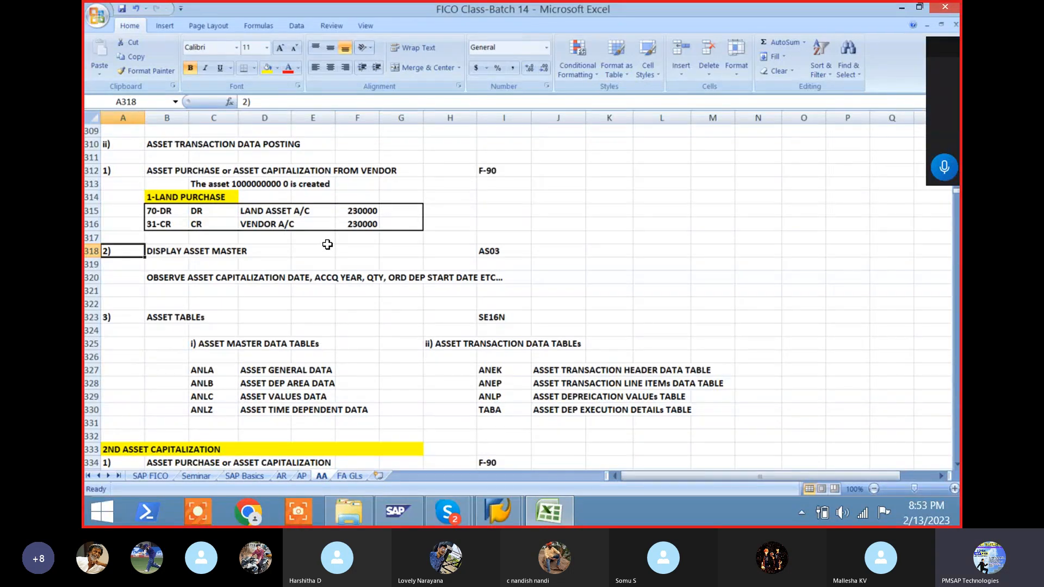
- Switch to SAP Easy Access and collapse the opened menu tree back to the top-level Accounting folder
key("alt+Tab")
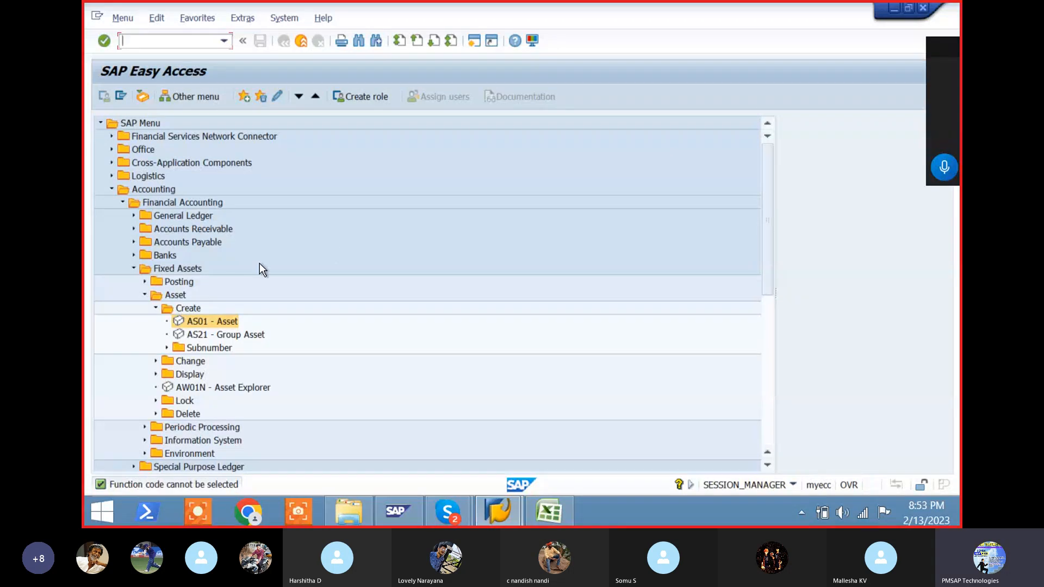
left_click(185, 296)
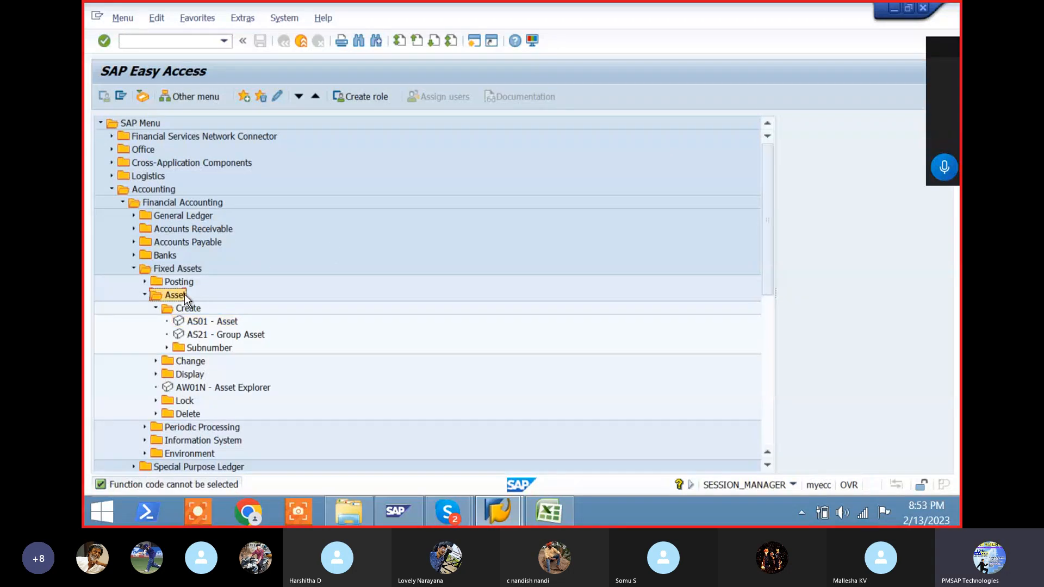
key("Left")
key("Left")
key("Left")
key("Left")
key("Left")
key("Left")
key("Left")
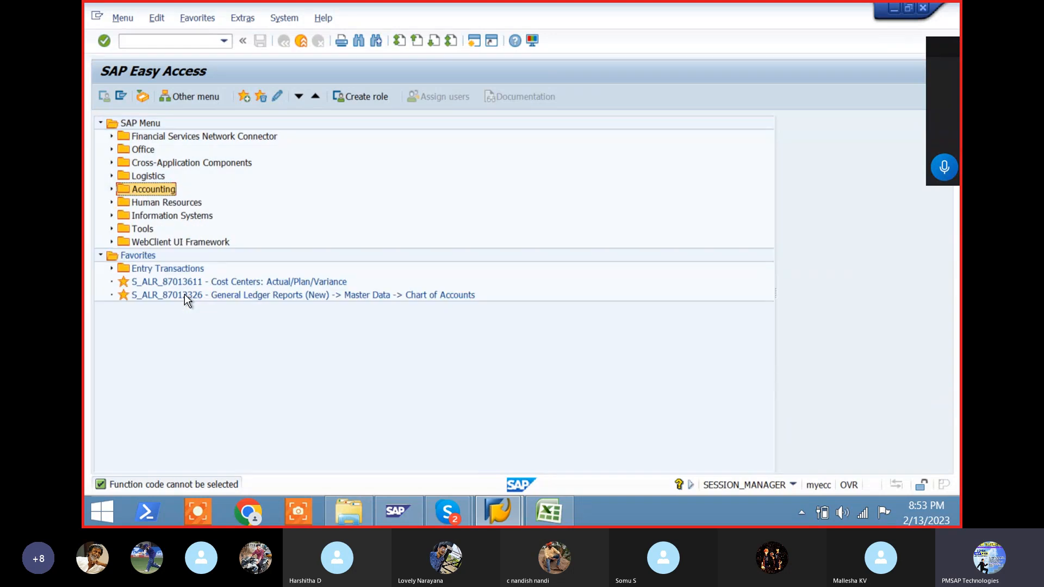
key("Left")
key("Left")
key("Right")
key("Down")
key("Down")
key("Down")
key("Down")
key("Down")
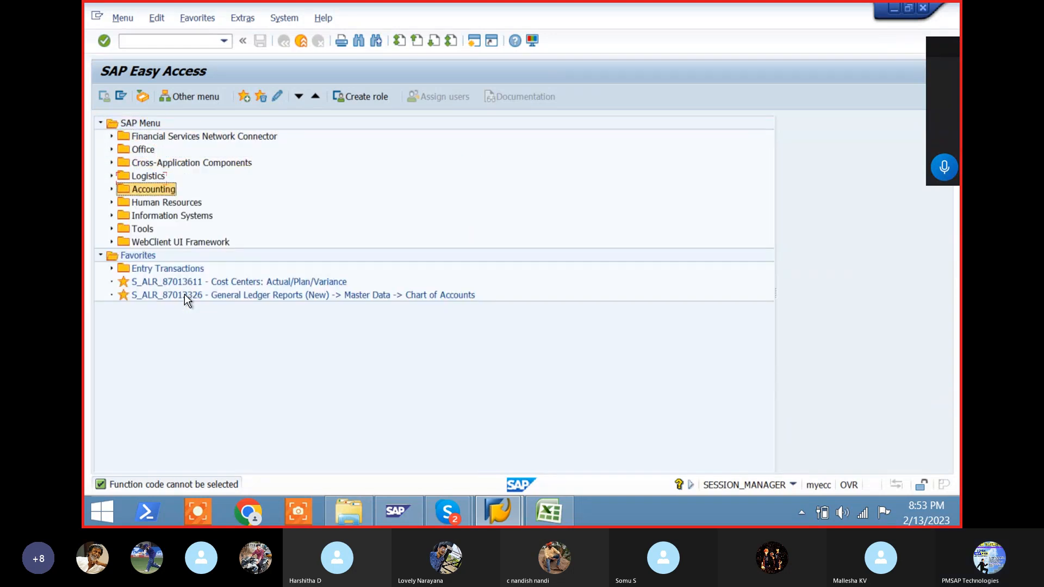
key("Right")
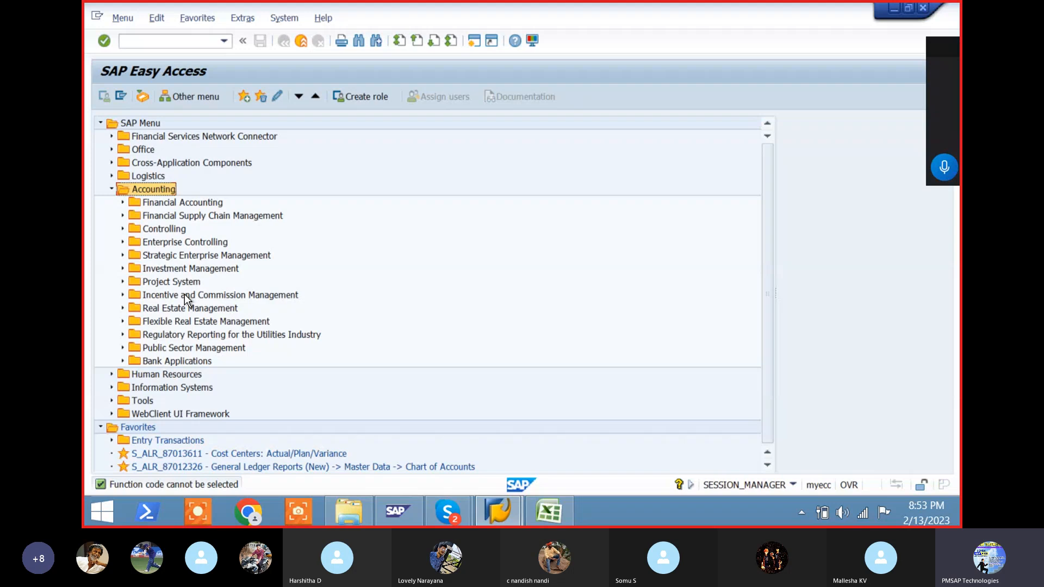
key("Left")
key("Left")
key("Left")
key("Right")
key("Down")
key("Down")
key("Down")
key("Down")
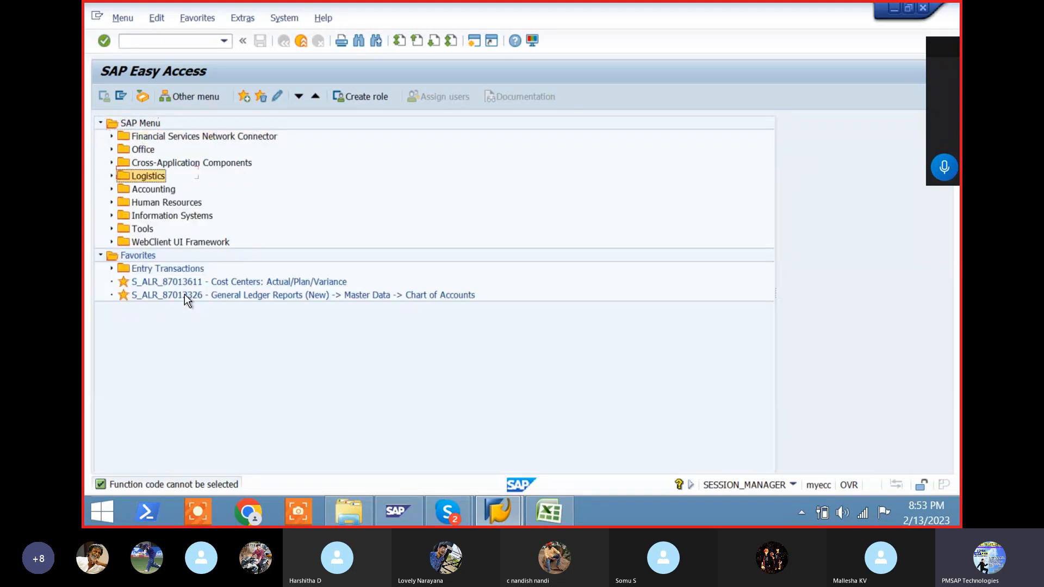
- Expand the menu tree through Accounting, Financial Accounting and Fixed Assets to open the Posting folder
key("Down")
key("Right")
key("Down")
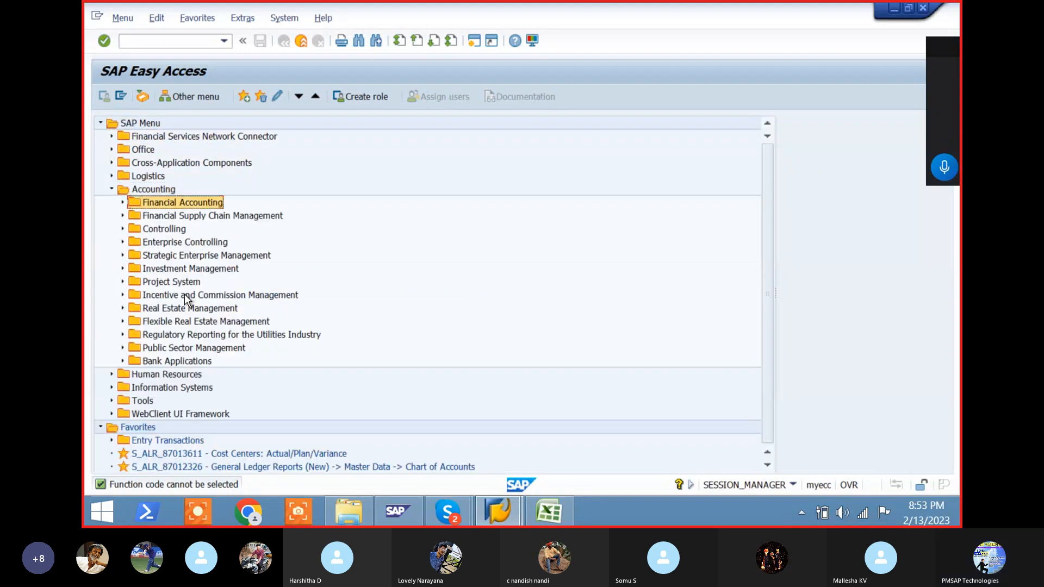
key("Right")
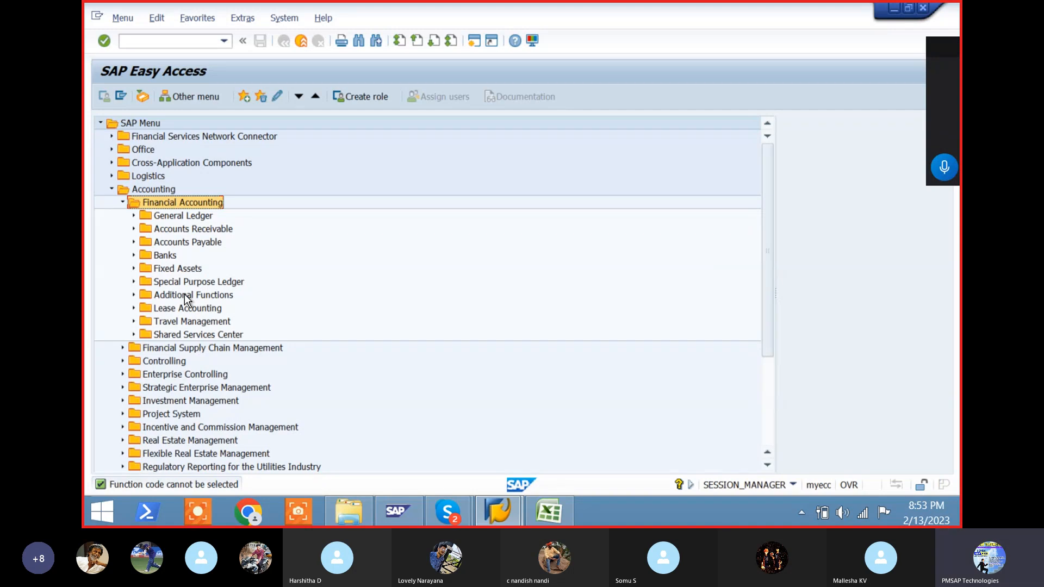
key("Down")
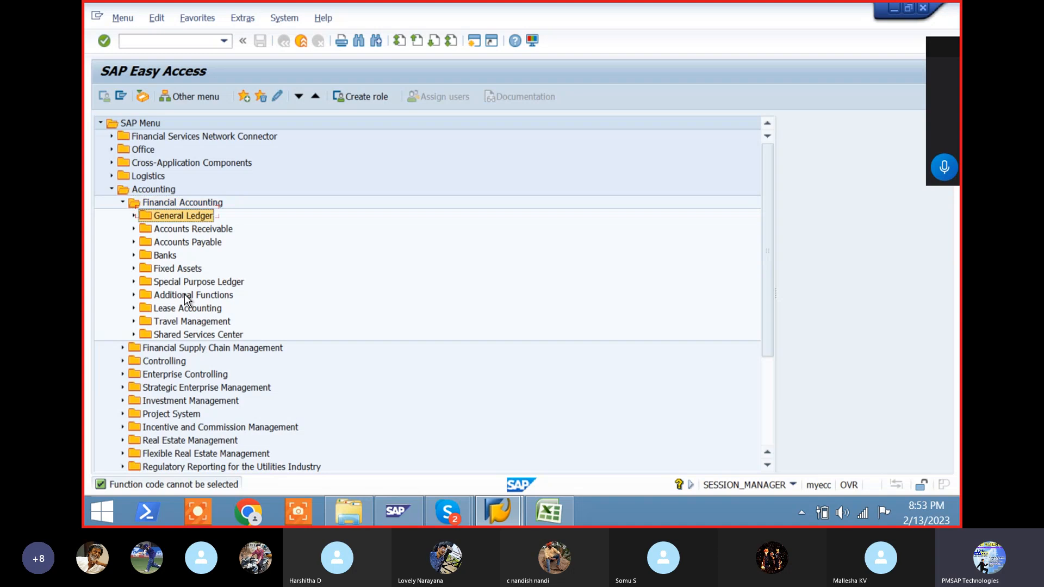
key("Down")
key("Down")
key("Down")
key("Down")
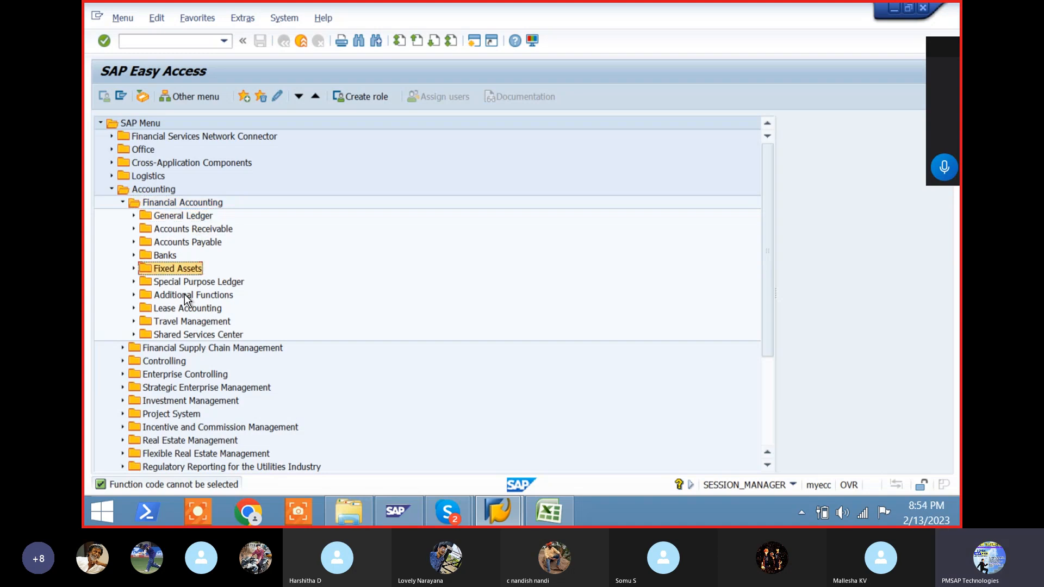
key("Right")
key("Down")
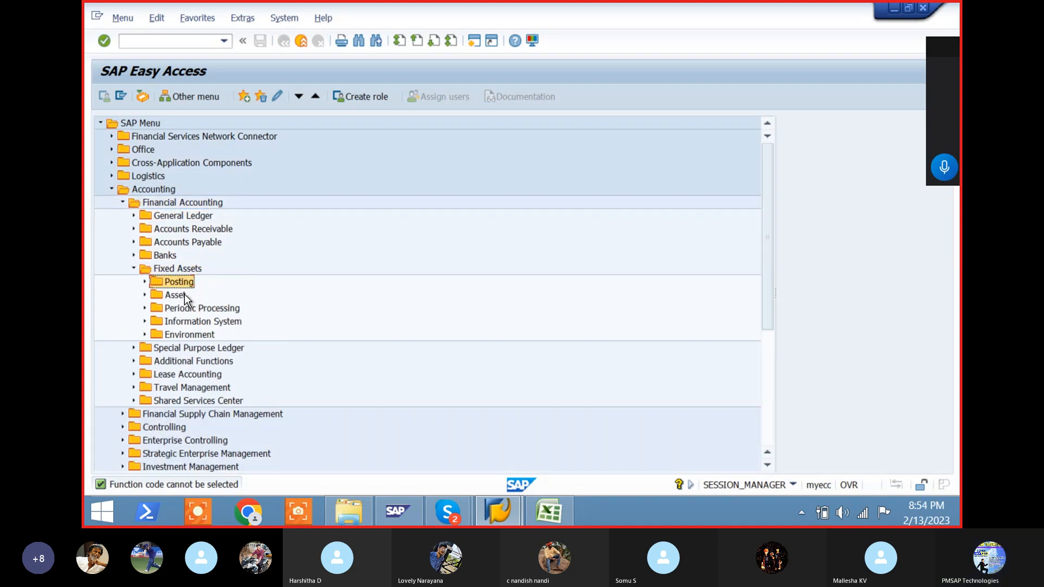
key("Right")
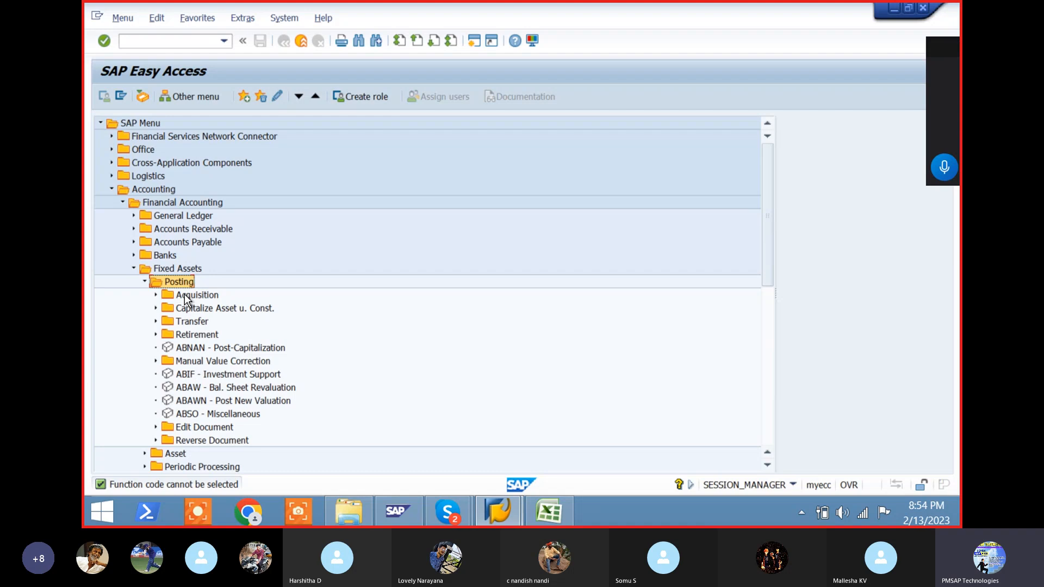
key("Left")
key("Right")
key("Left")
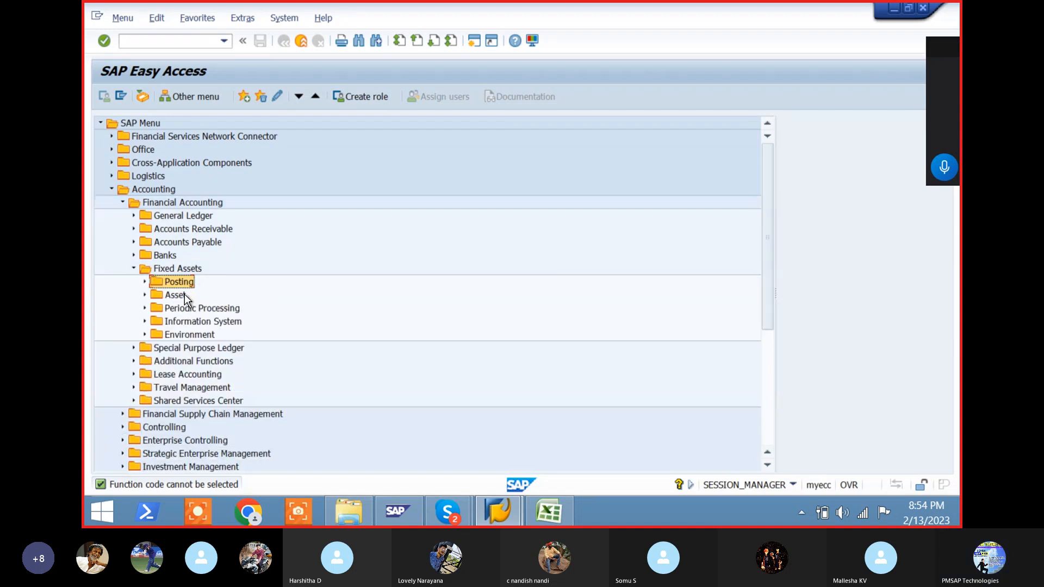
key("Right")
key("Left")
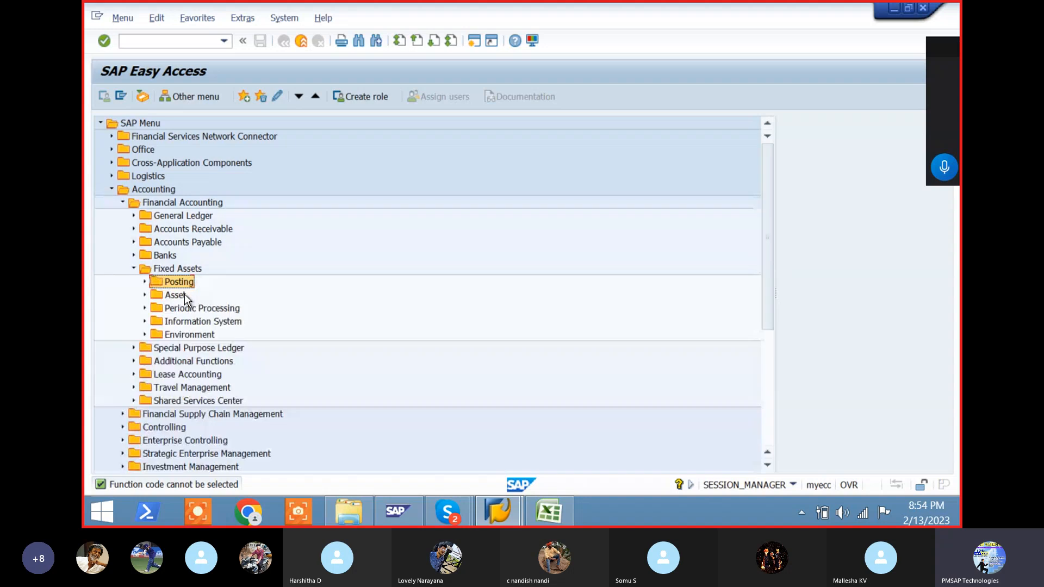
key("Right")
- Expand the Acquisition and External Acquisition folders and start transaction F-90 - With Vendor
key("Down")
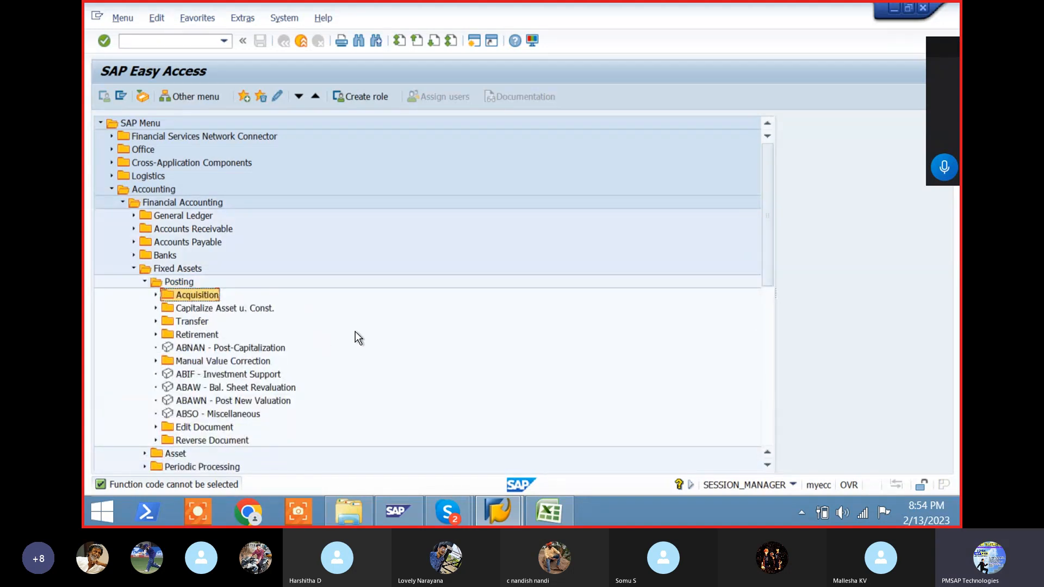
key("Right")
key("Left")
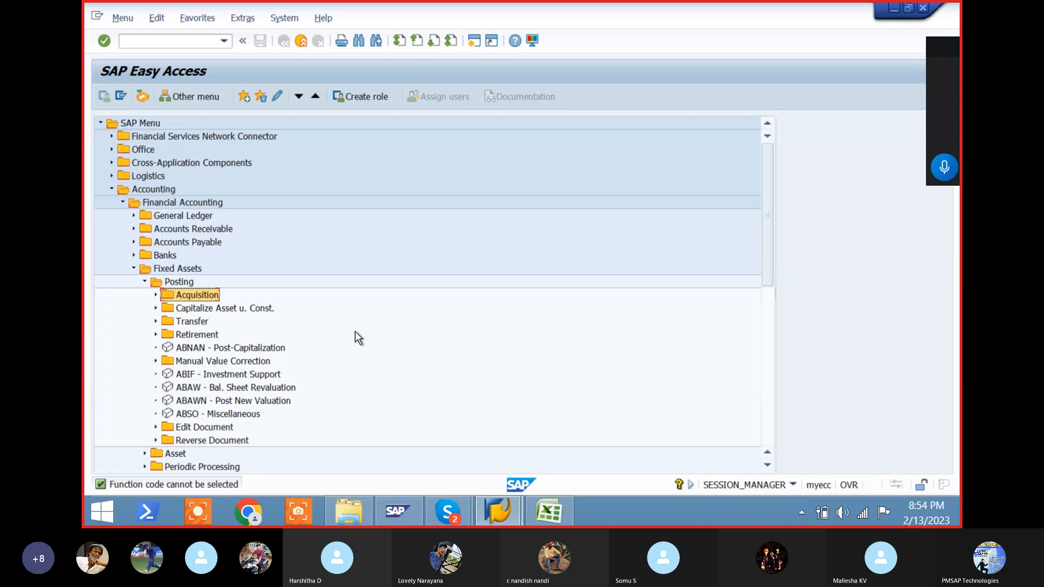
key("Right")
key("Left")
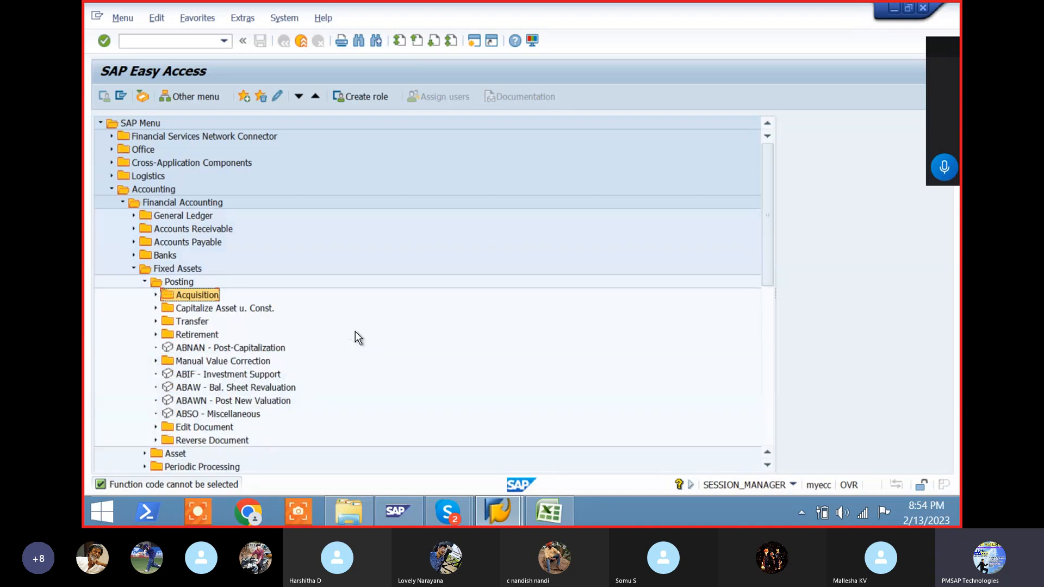
key("Right")
key("Left")
key("Right")
key("Left")
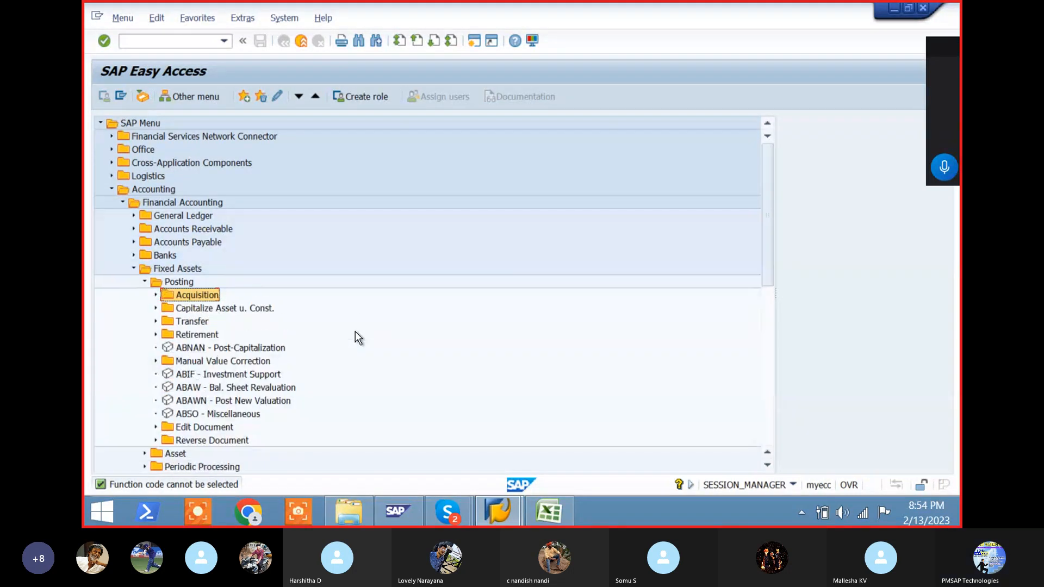
key("Right")
key("Down")
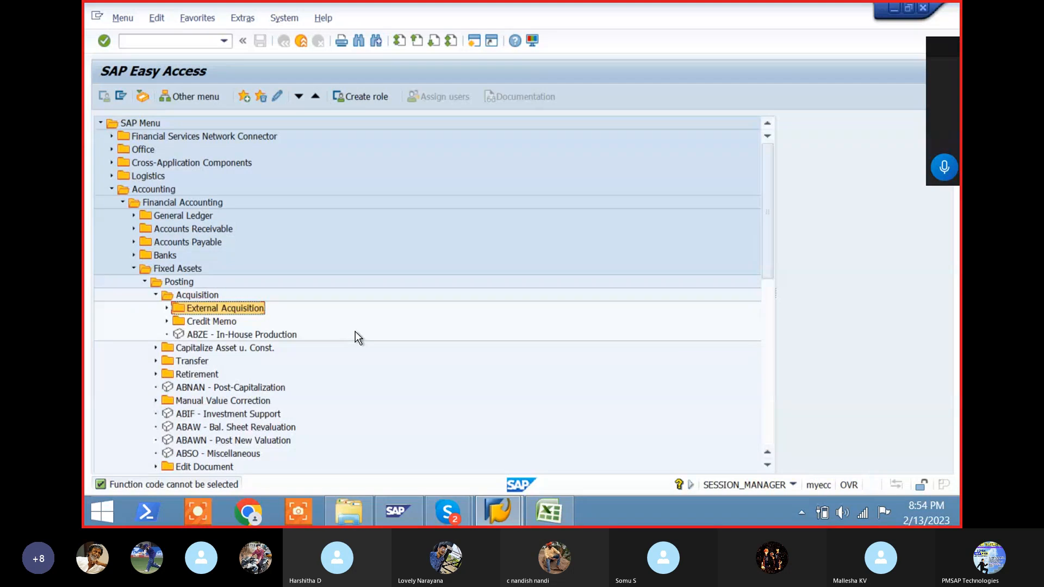
key("Right")
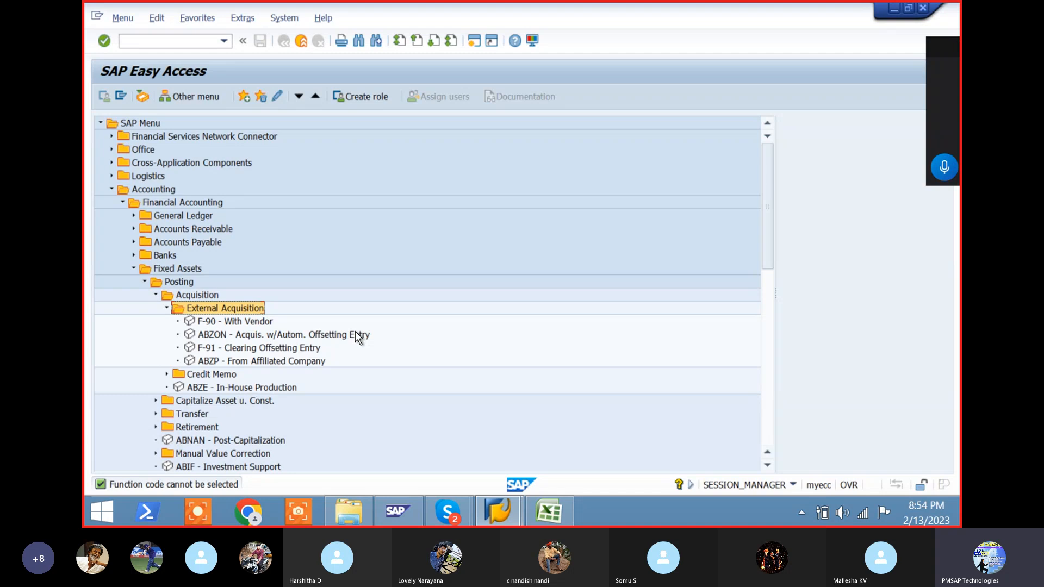
key("Down")
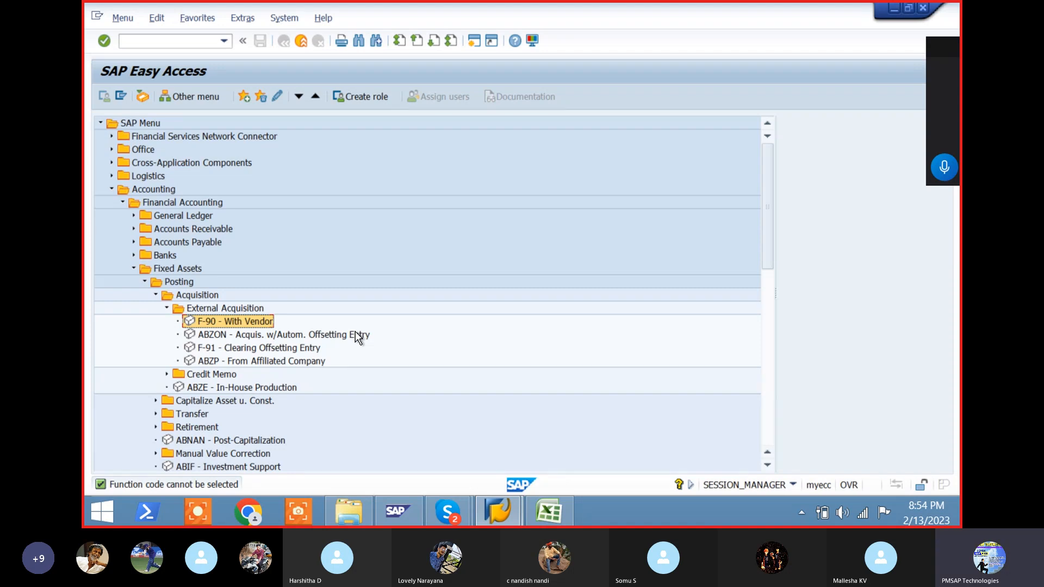
key("Return")
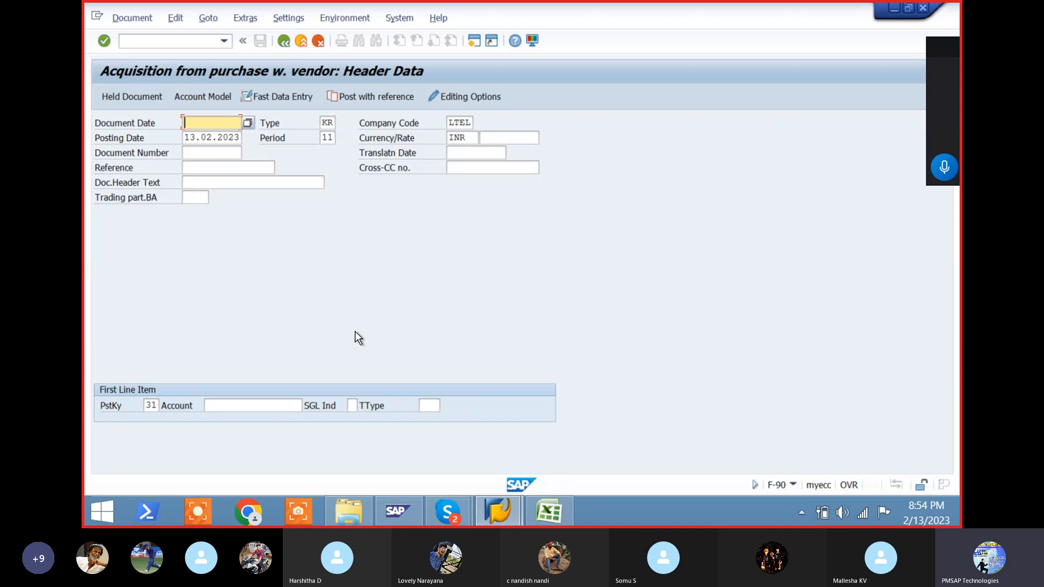
- Check the land purchase exercise in the workbook, and set both the document date and posting date in SAP to 01.04.2022
key("alt+Tab")
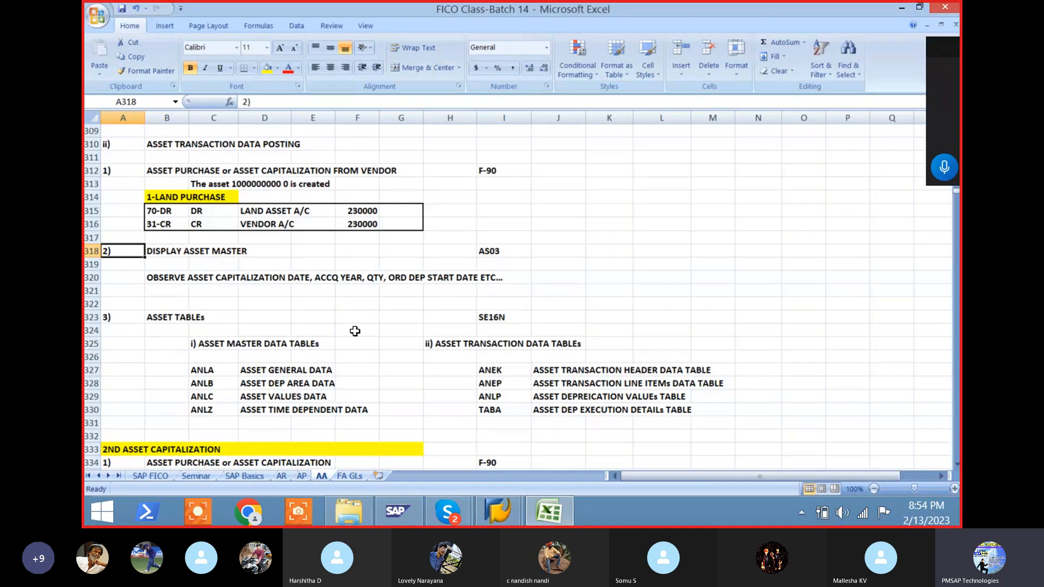
key("alt+Tab")
type("0")
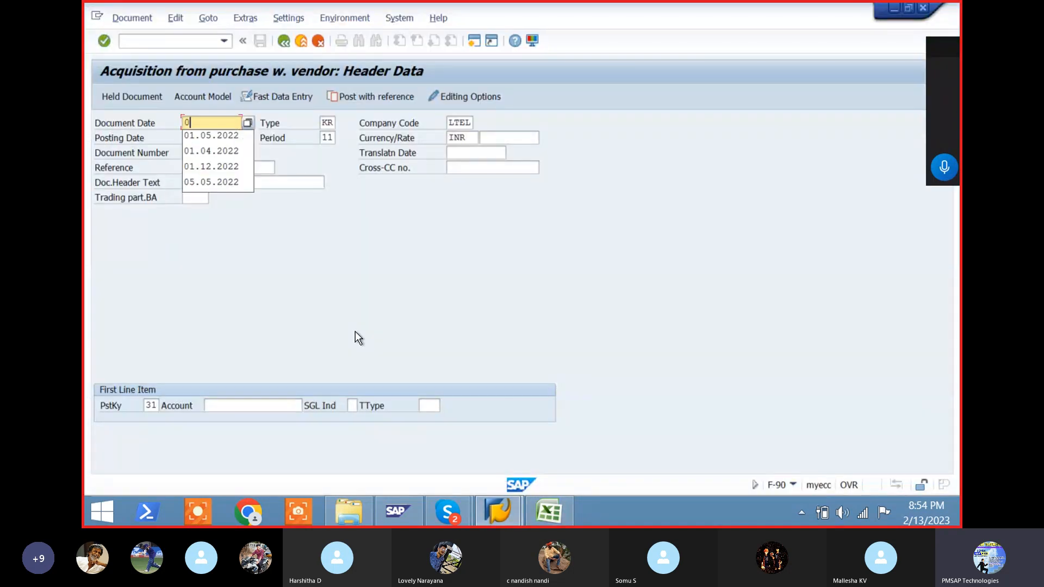
type("1.04.2022")
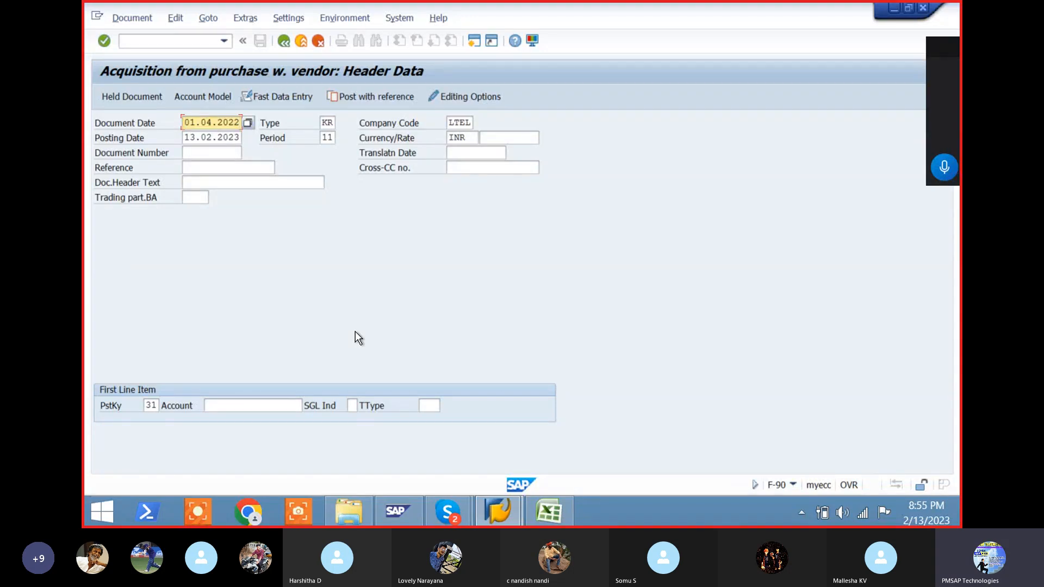
key("Tab")
type("01.04.2022")
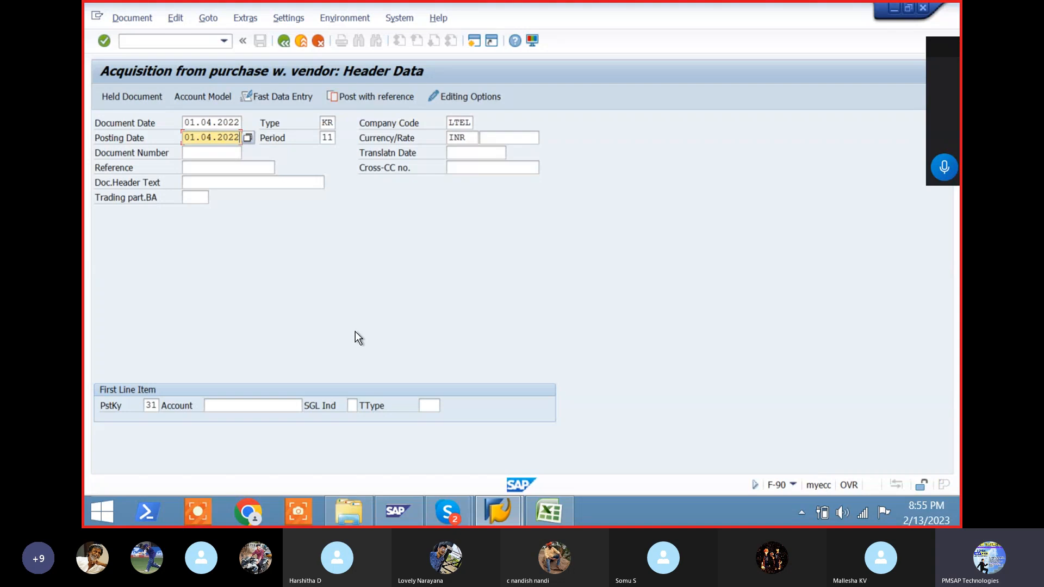
key("Up")
key("Tab")
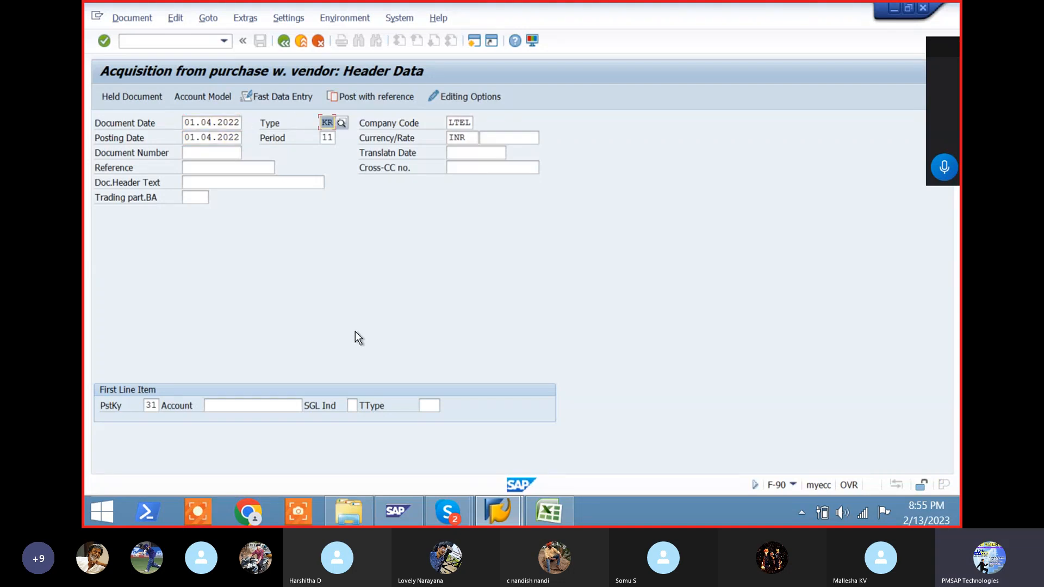
key("shift+Tab")
key("Tab")
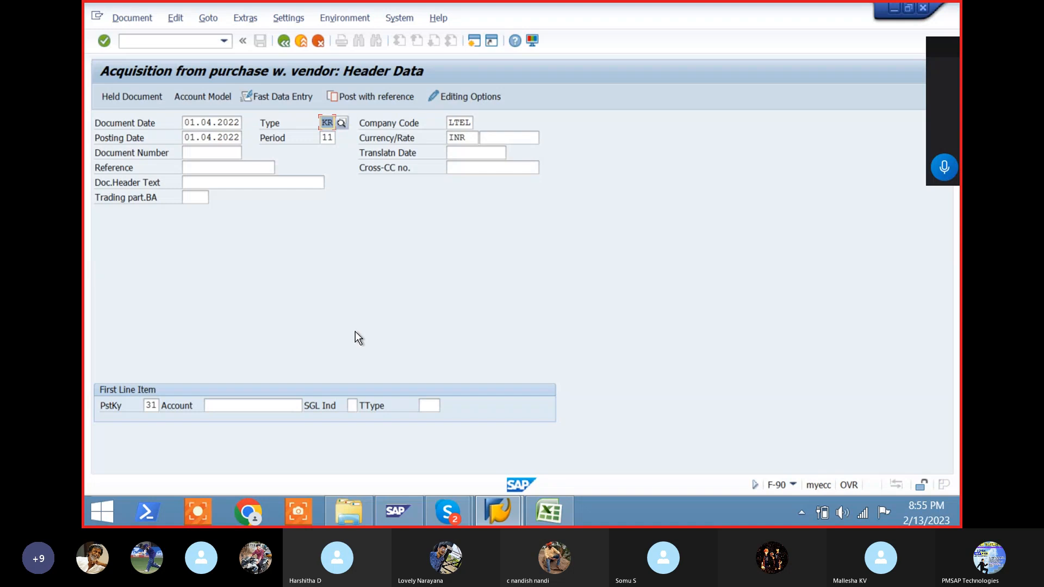
- Keep company code LTEL and currency INR, and enter TESTING as both the reference and the document header text
key("Tab")
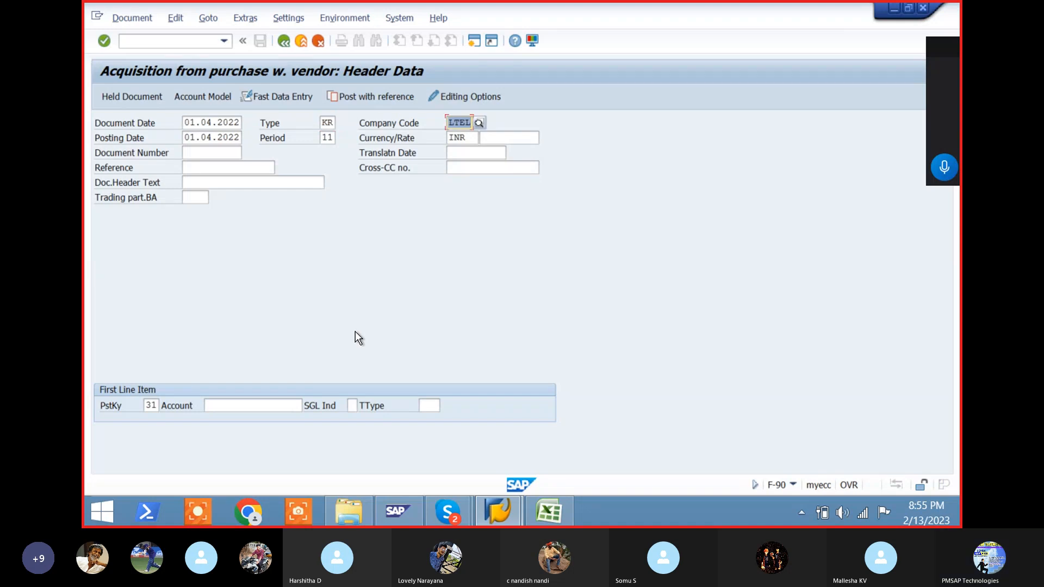
key("Tab")
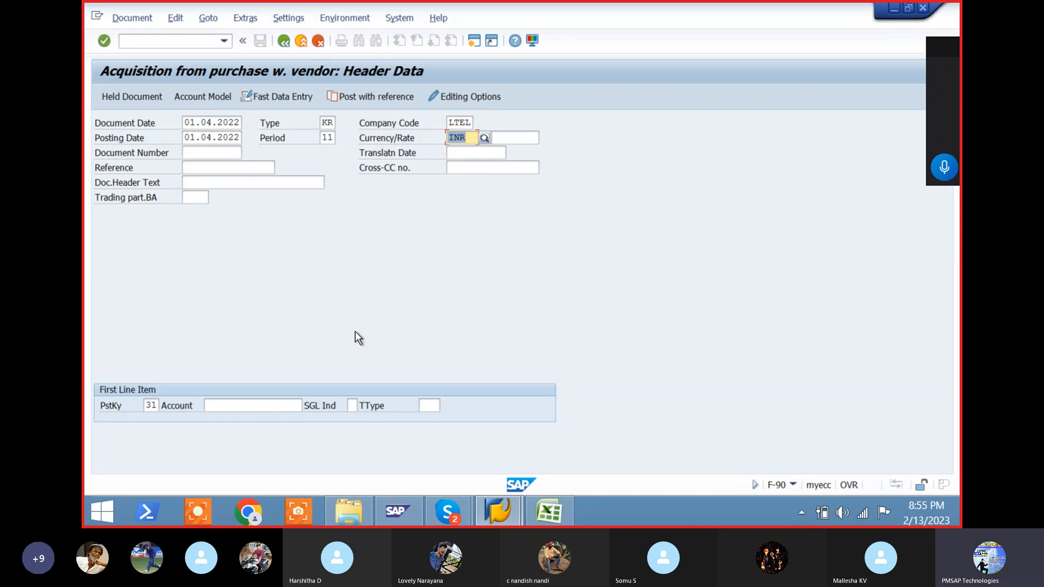
key("Tab")
key("Tab")
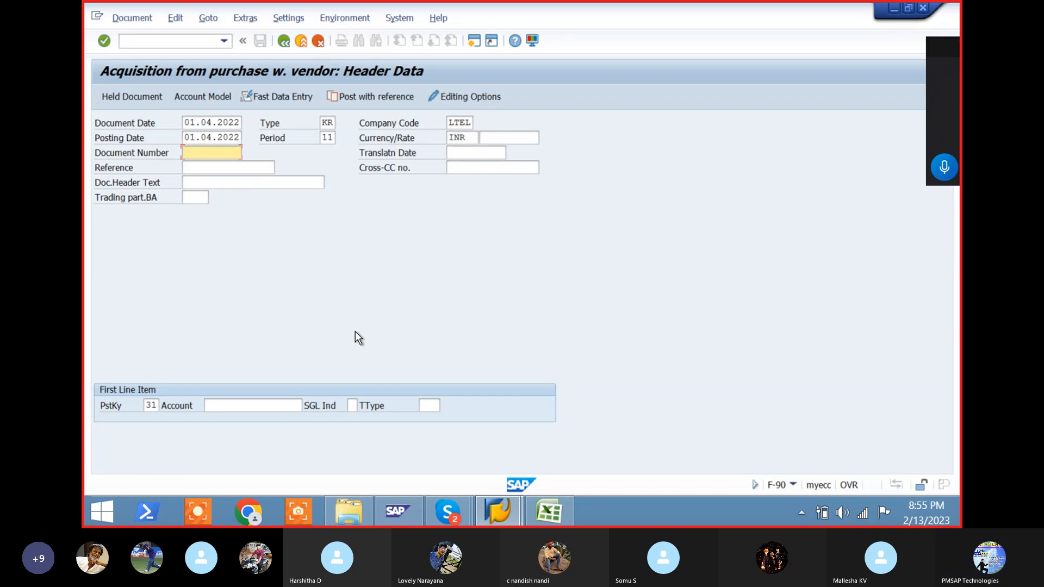
key("Tab")
key("Tab")
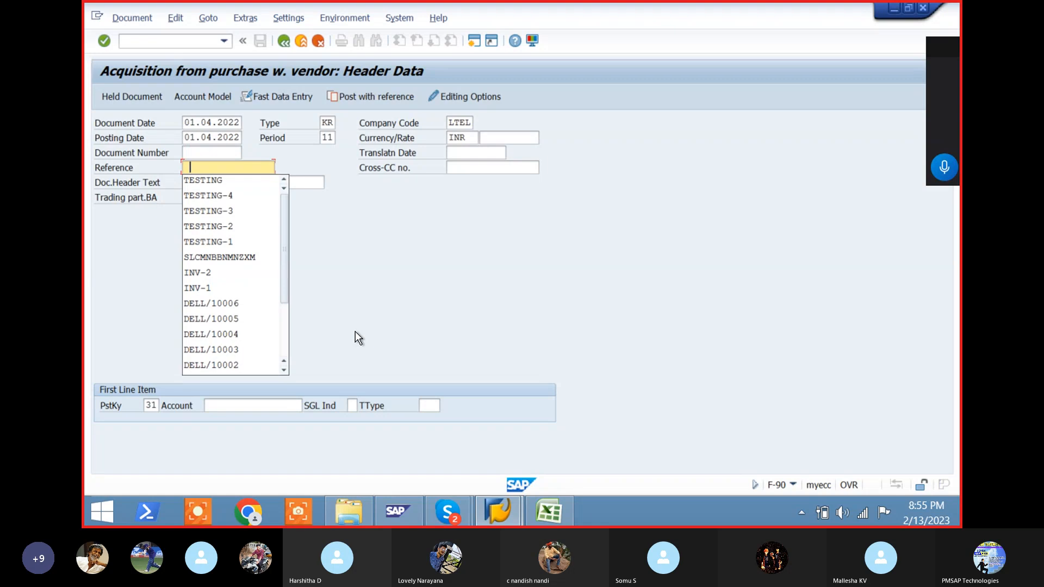
key("Down")
key("Return")
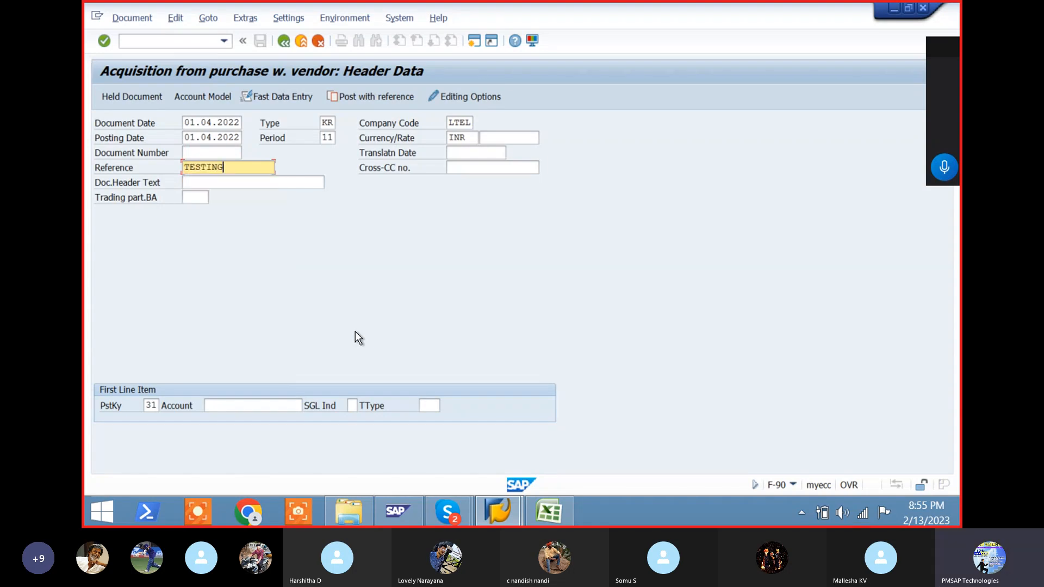
key("Tab")
key("Return")
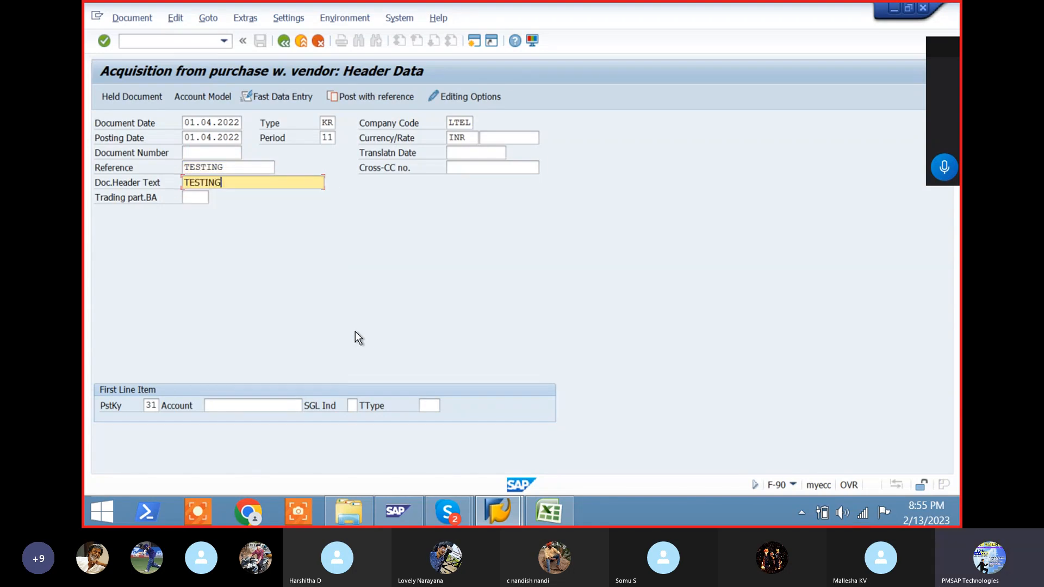
key("Tab")
key("Tab")
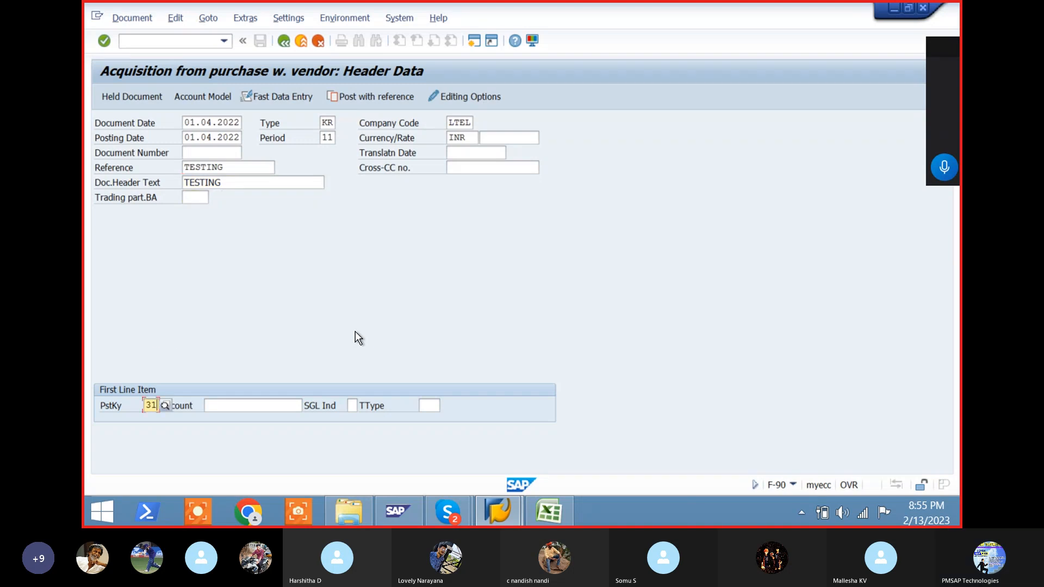
- Look up the vendors of company code LTEL, choose OLA BNG VENDOR for the first line item, and continue to the vendor item
key("Tab")
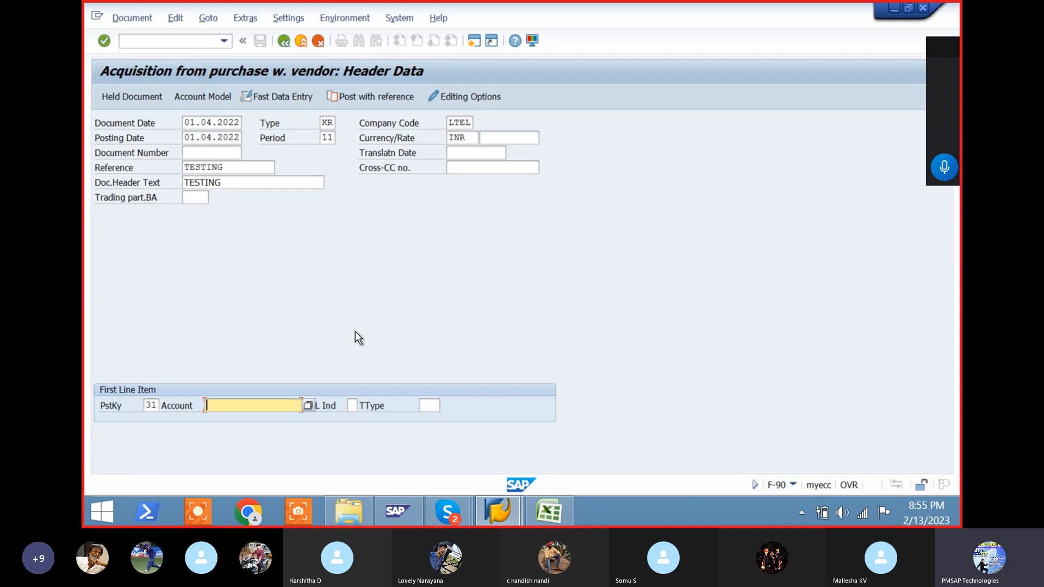
left_click(308, 406)
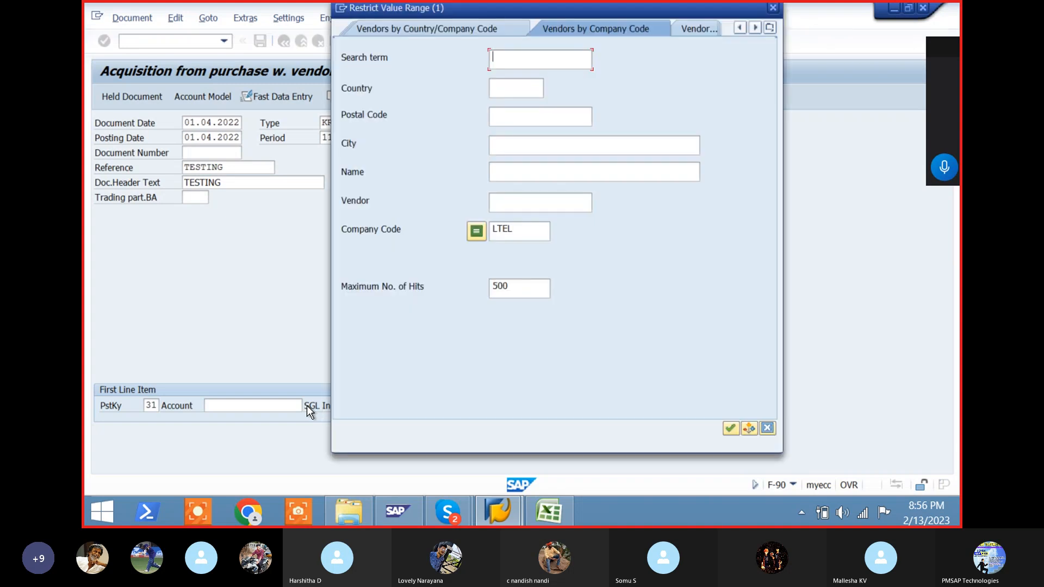
key("Return")
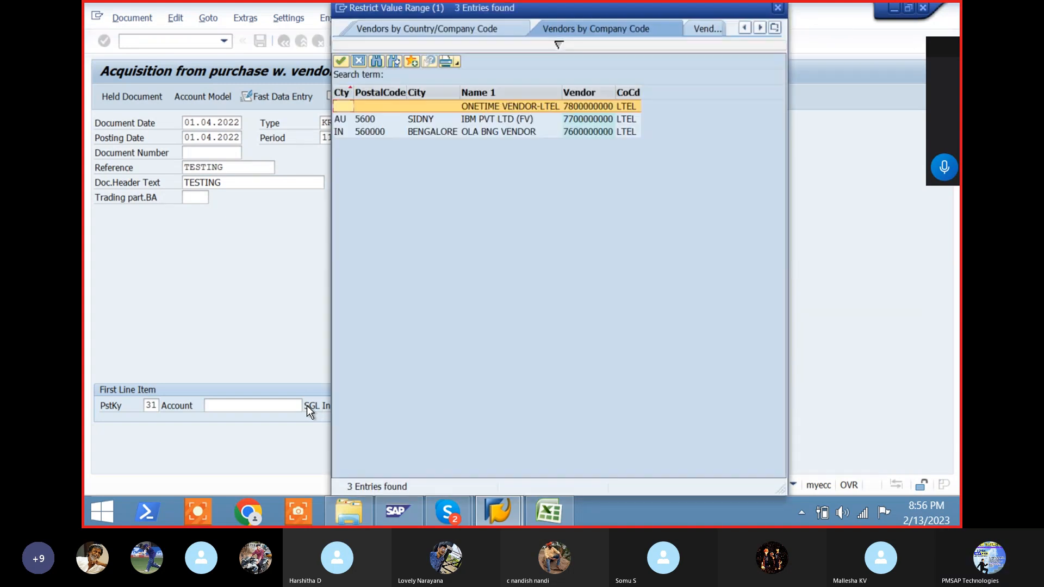
key("Down")
key("Down")
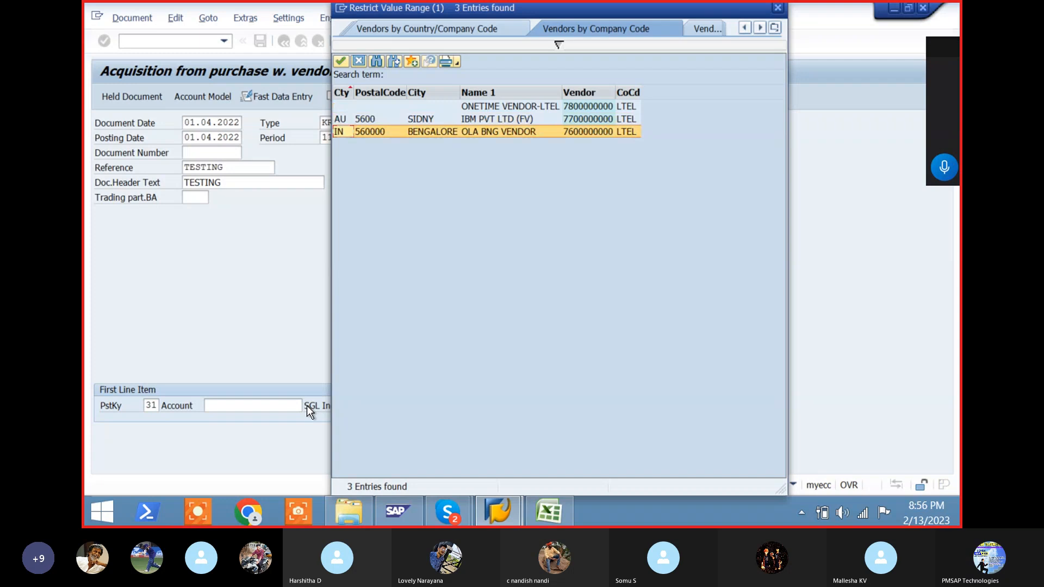
key("Return")
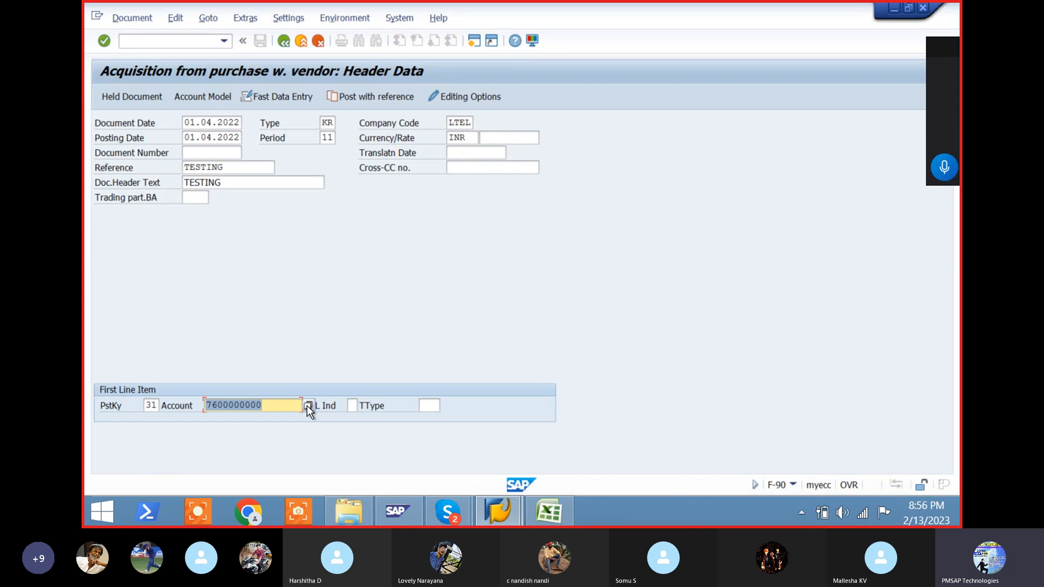
key("Return")
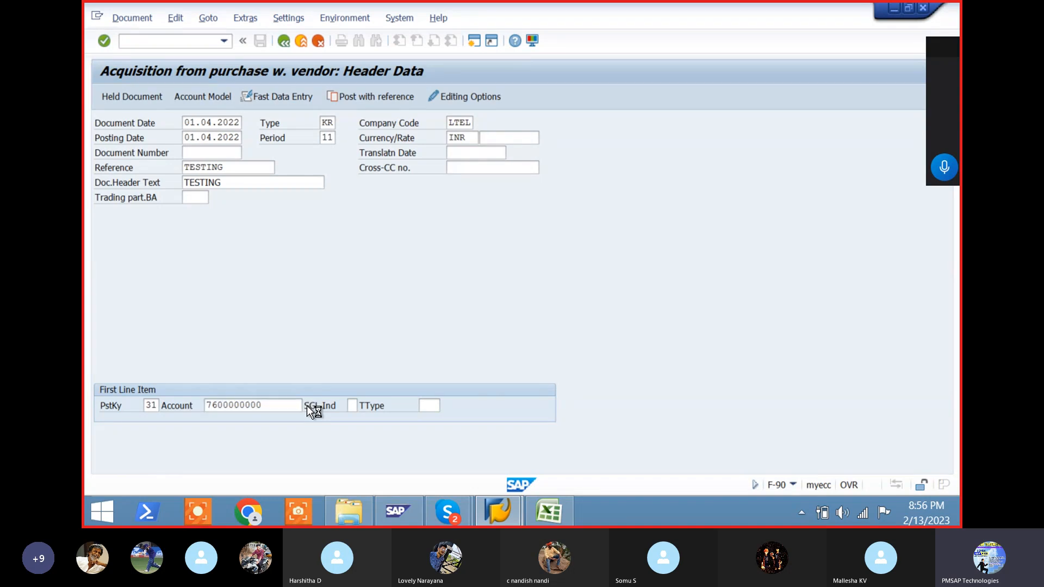
key("Return")
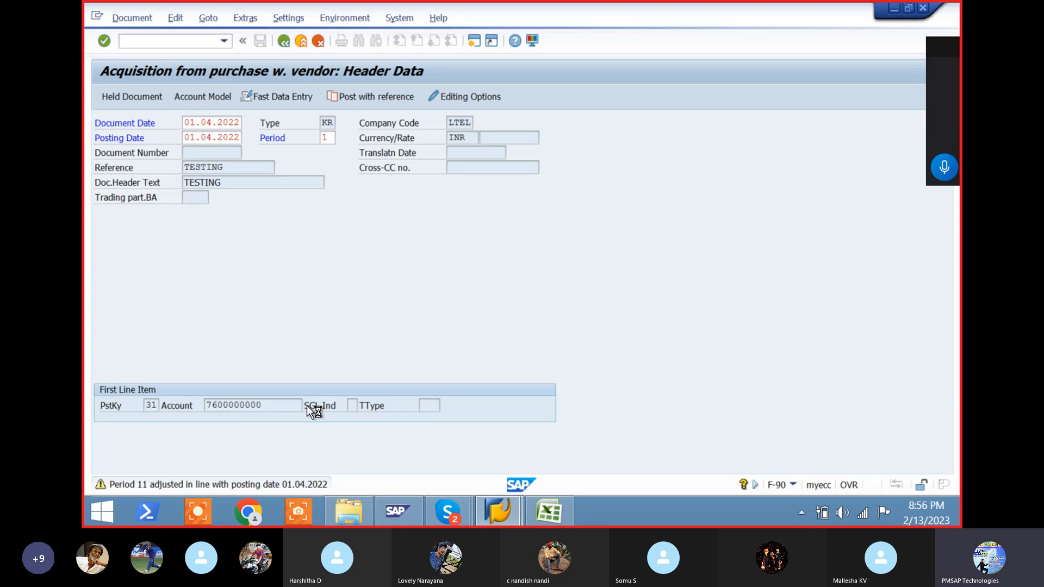
- Set the vendor item's amount to 230000 INR
type("20")
key("BackSpace")
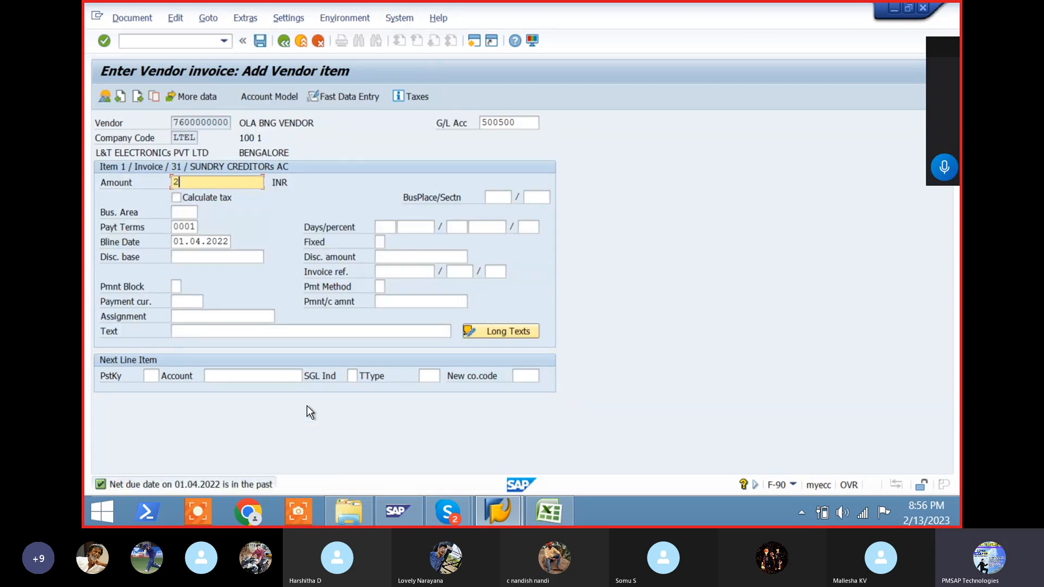
type("30000")
- Enter LAND PURCHASED FROM LOCAL VENDOR as the vendor item's text
key("Tab")
key("Tab")
key("Tab")
key("Tab")
key("Tab")
key("Tab")
key("Tab")
key("Tab")
key("Tab")
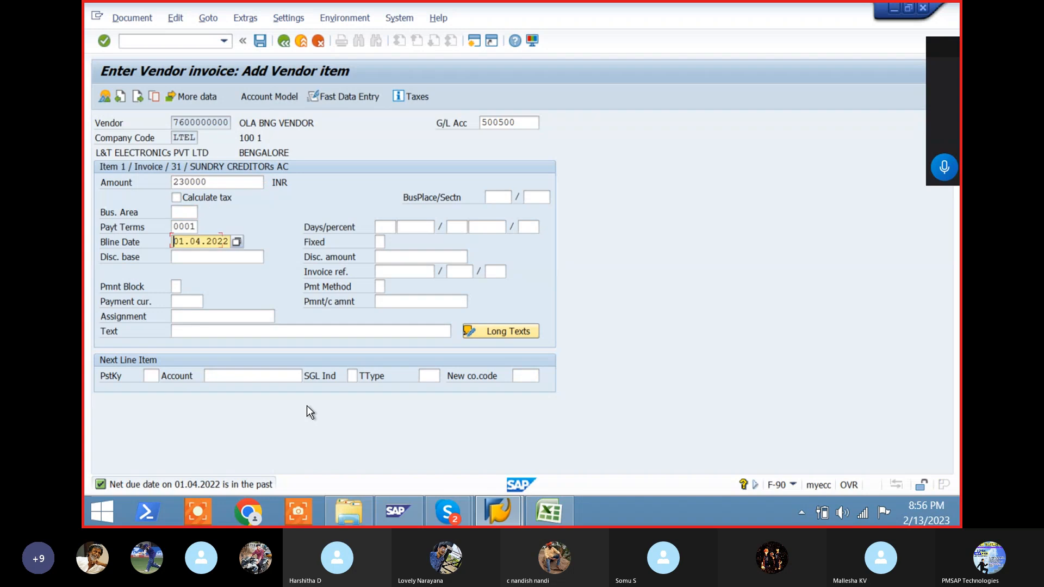
key("BackSpace")
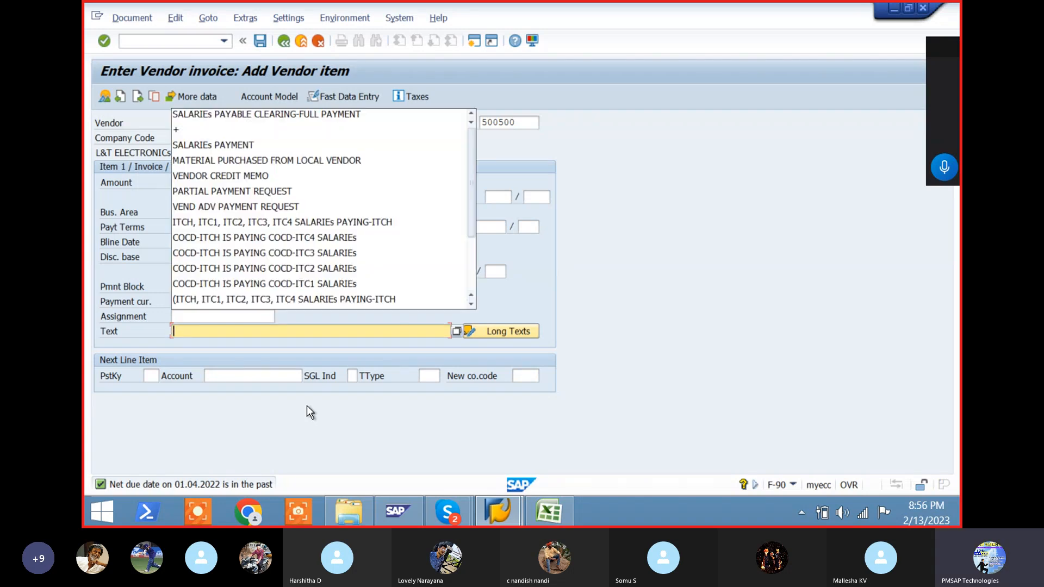
key("Down")
key("Down")
key("Down")
key("Down")
key("Down")
key("Down")
key("Down")
key("Down")
key("Down")
key("Down")
key("Down")
key("Down")
key("Down")
key("Down")
key("Down")
key("Down")
key("Down")
key("Down")
key("Down")
key("Down")
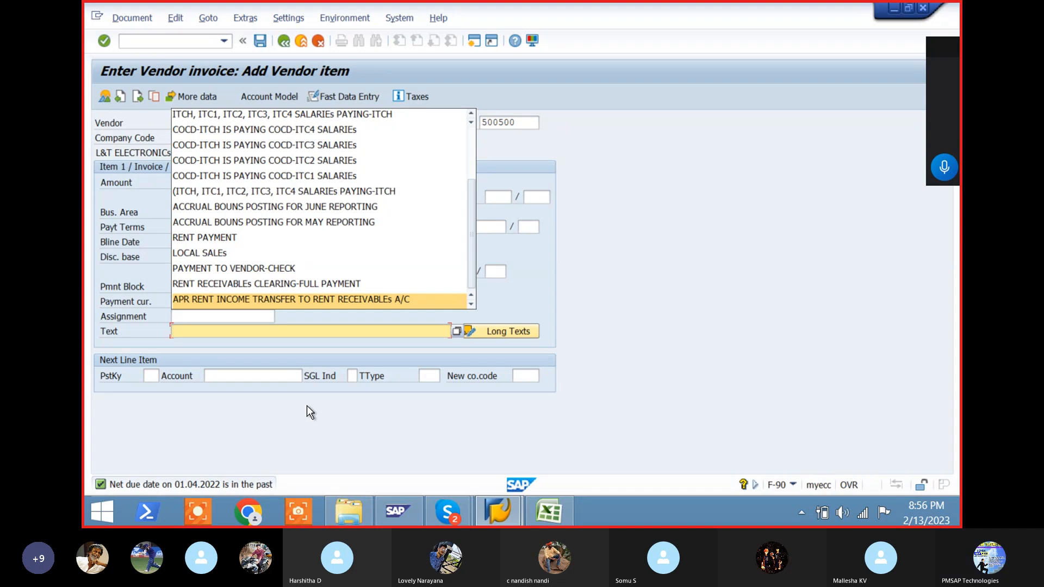
type("LAN")
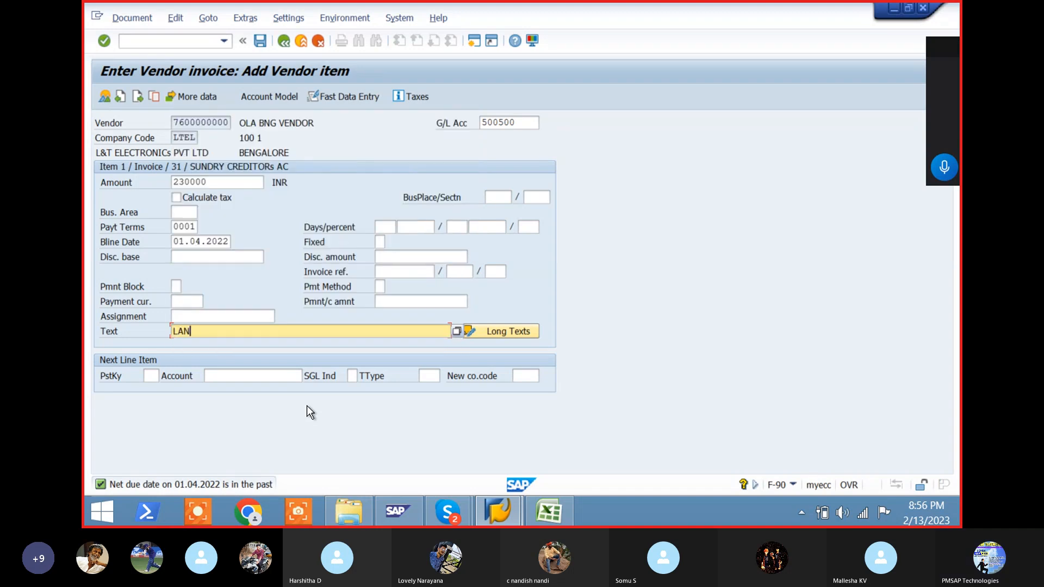
type("D PUR")
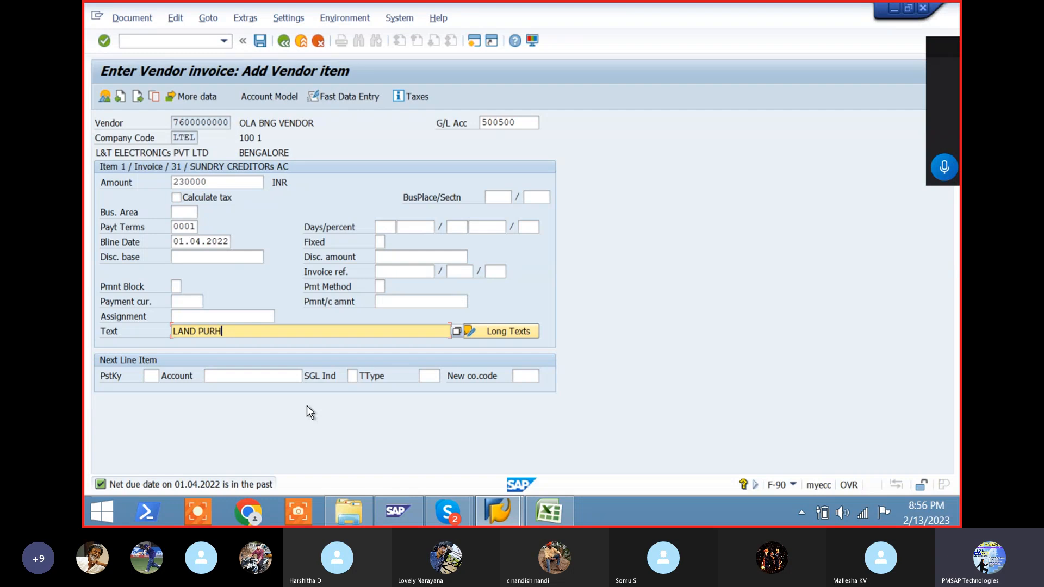
type("CHASED FROM LOCAL VENDOR")
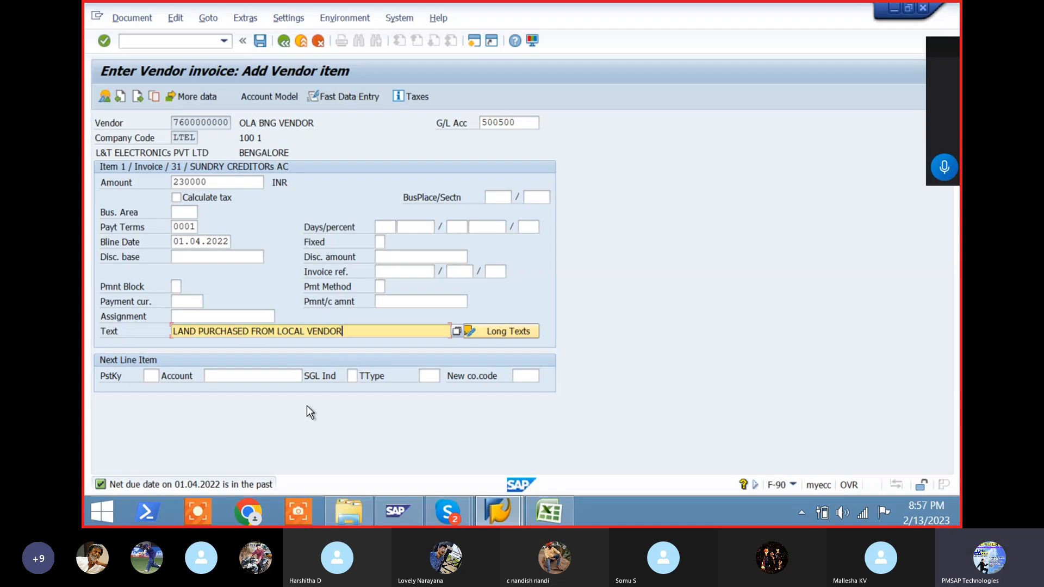
- Give the next line item posting key 70 and look up company code LTEL's MARATHALLI OFFICE FACTORY LAND asset as its account
key("Tab")
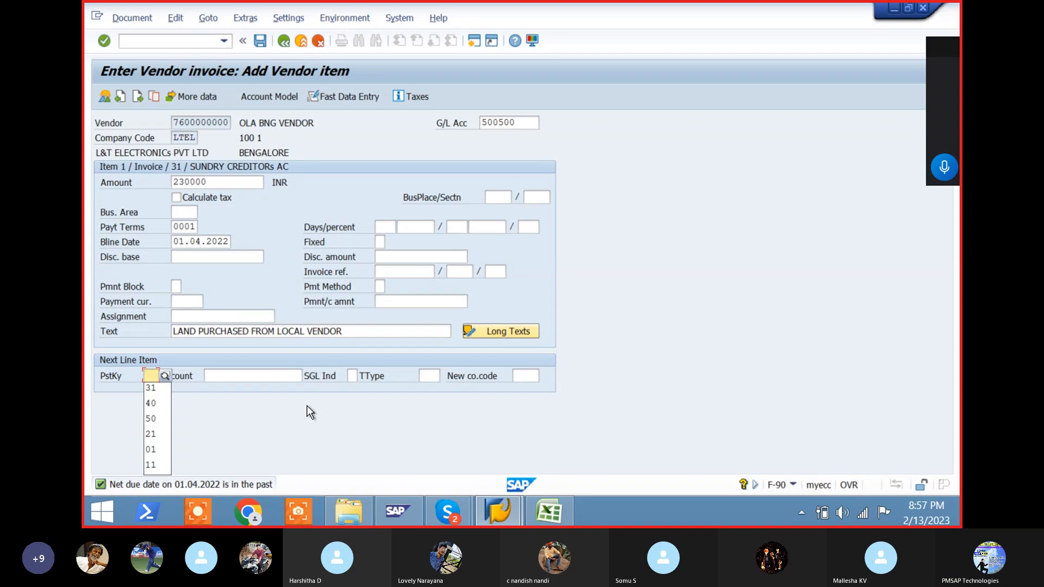
type("70")
key("Tab")
key("shift+Tab")
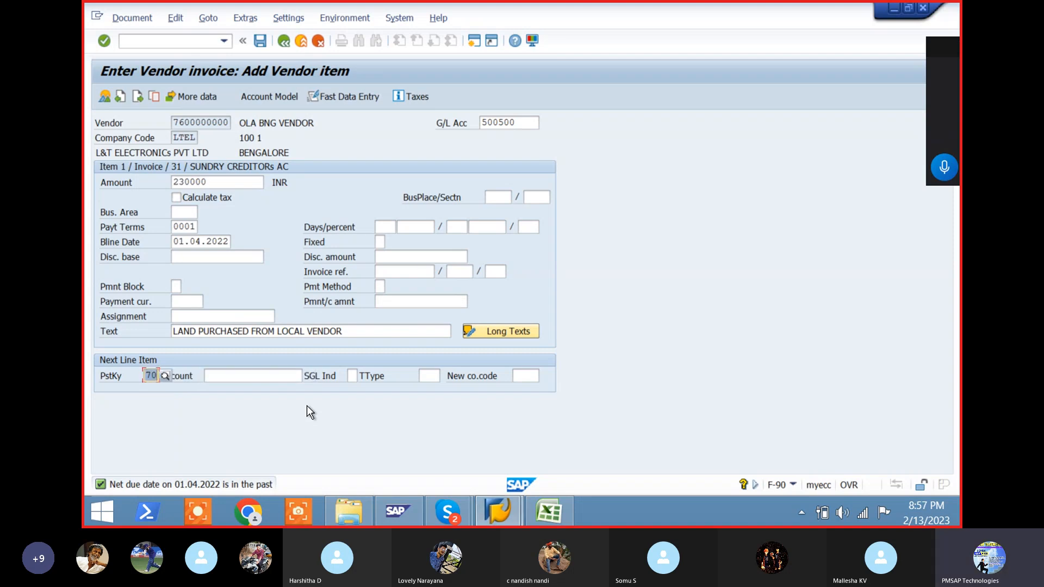
key("Tab")
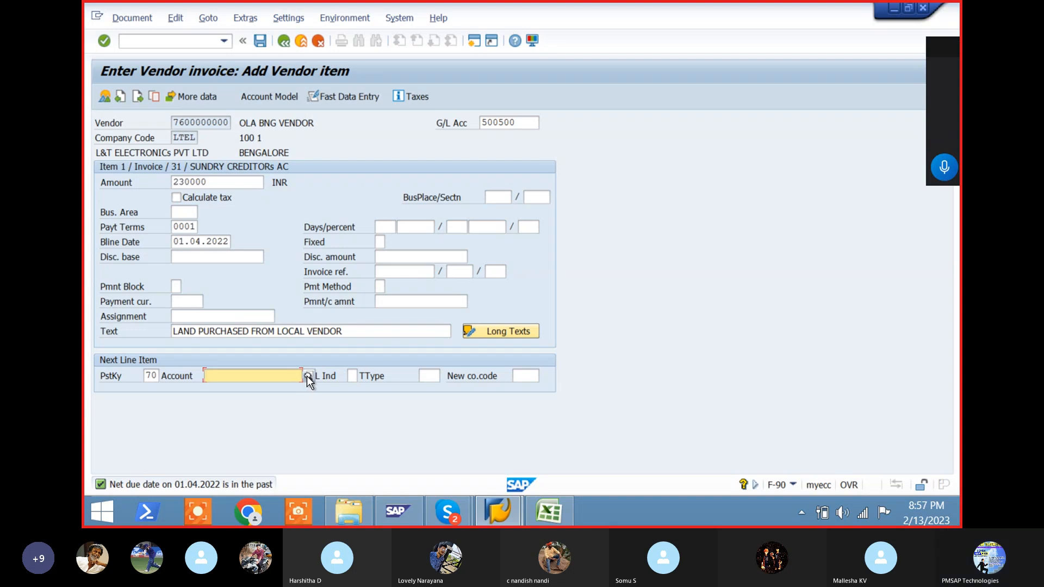
key("shift+Tab")
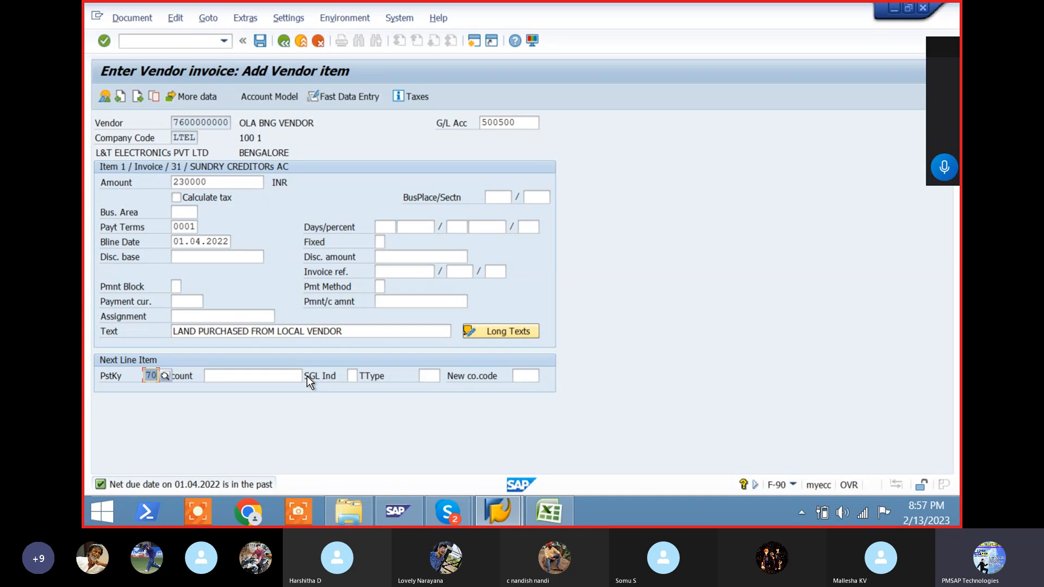
key("Tab")
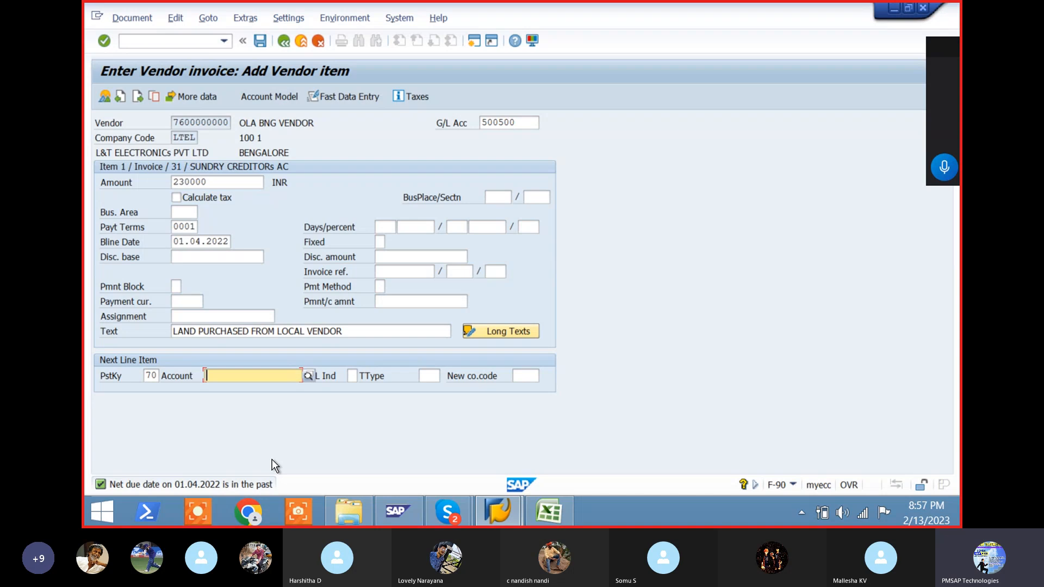
left_click(308, 376)
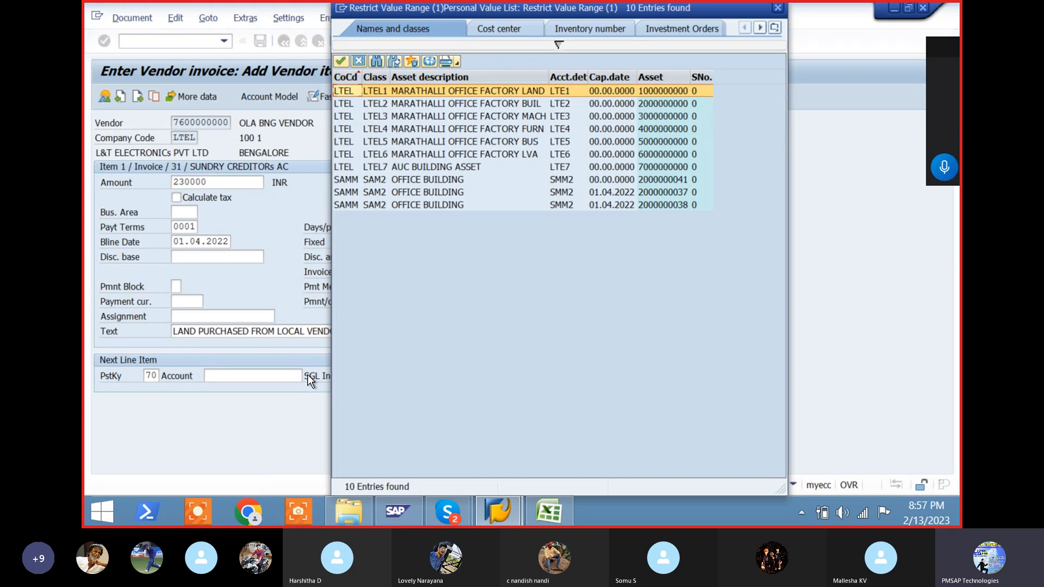
key("Return")
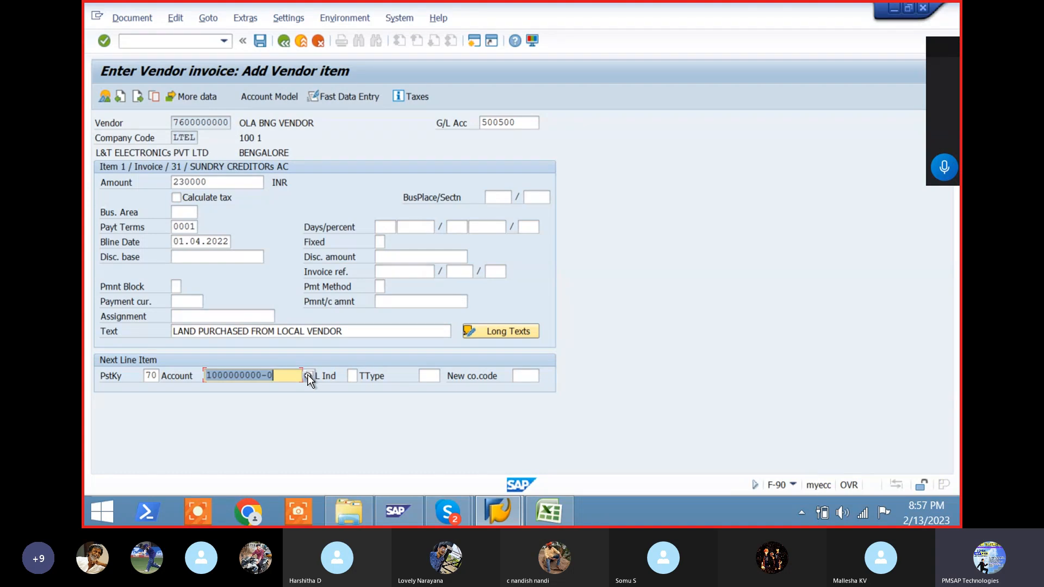
- Choose transaction type 100, External asset acquisition, for the next line item, leave the new company code empty, and continue to the asset item
key("Tab")
key("Tab")
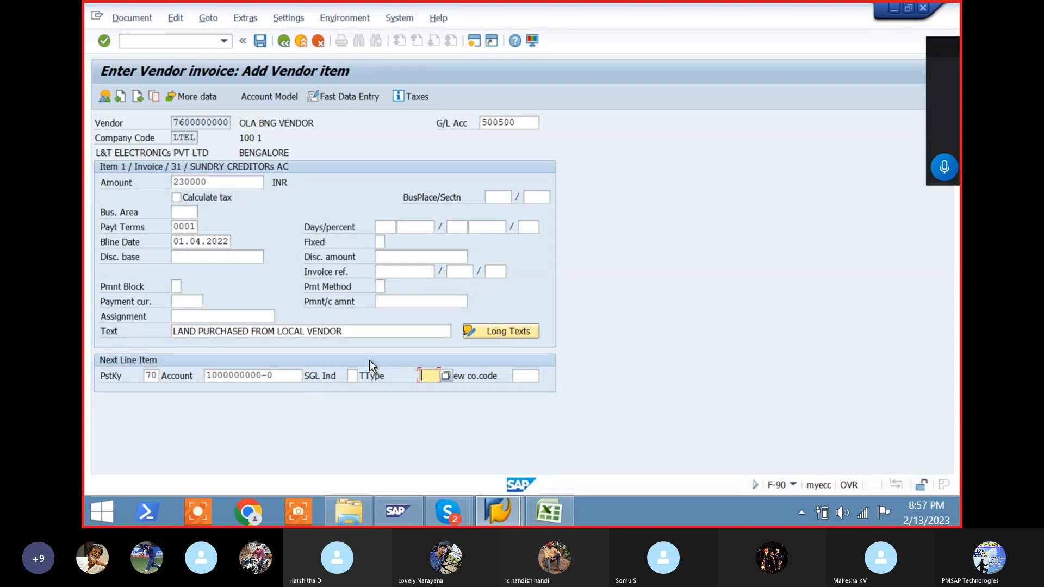
left_click(444, 376)
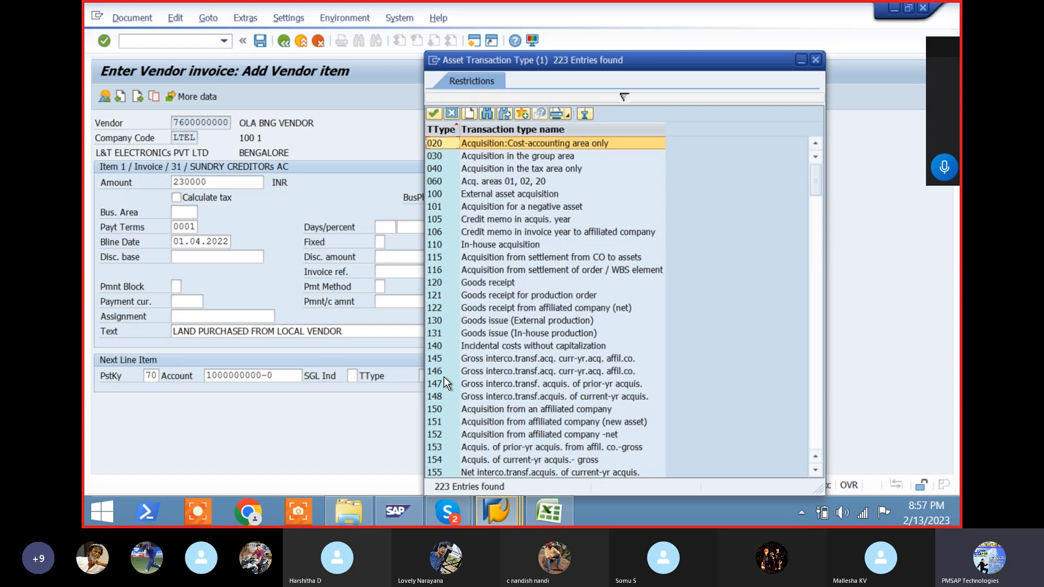
left_click(508, 196)
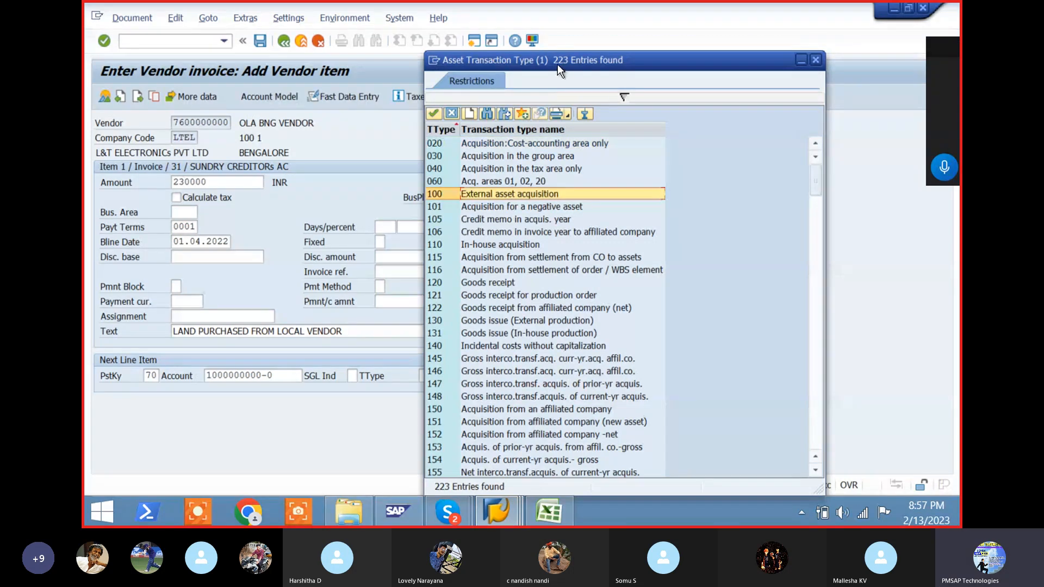
left_click_drag(563, 61, 693, 16)
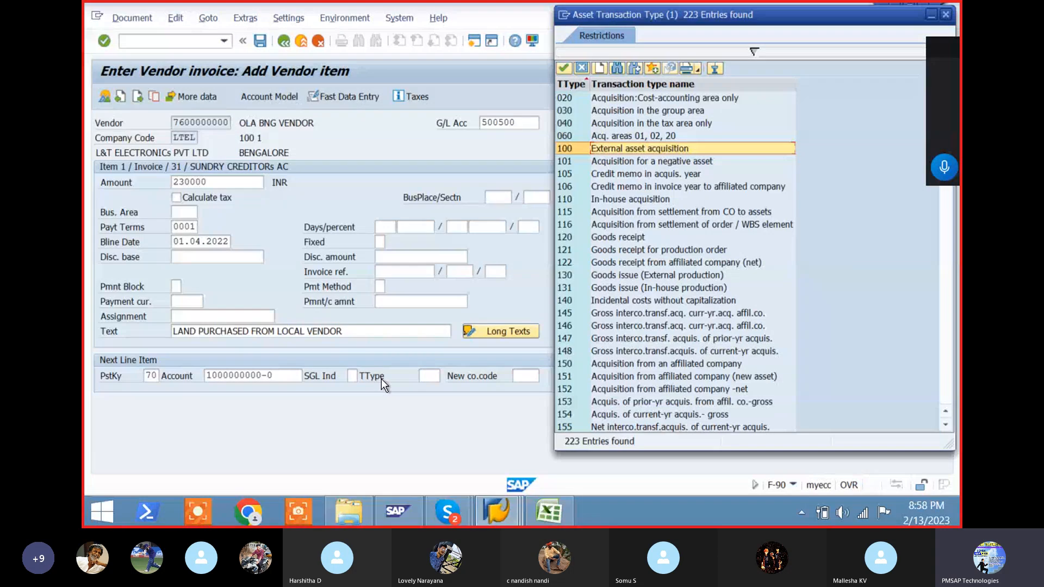
double_click(634, 152)
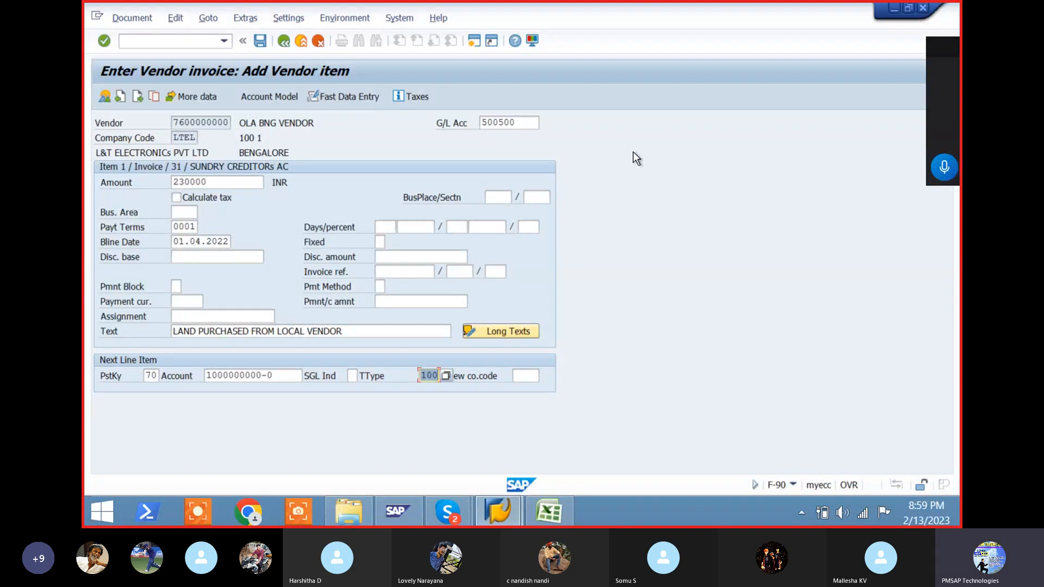
left_click(534, 373)
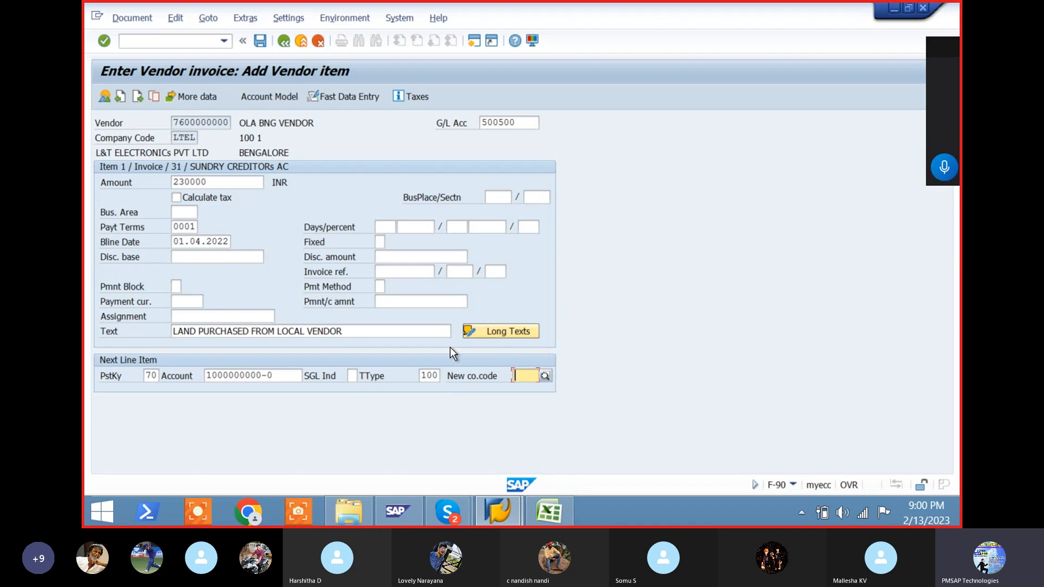
key("Return")
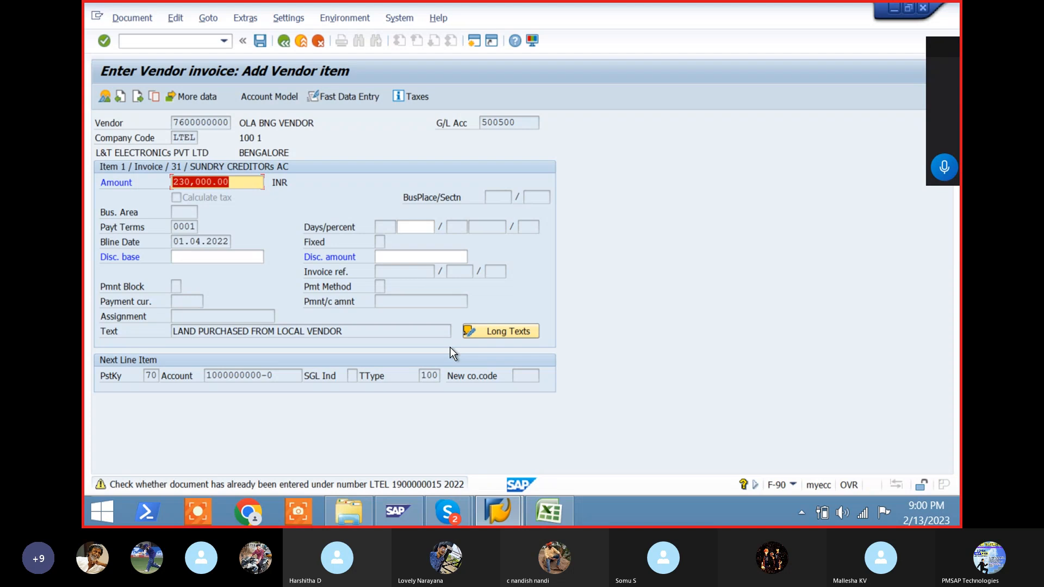
key("Return")
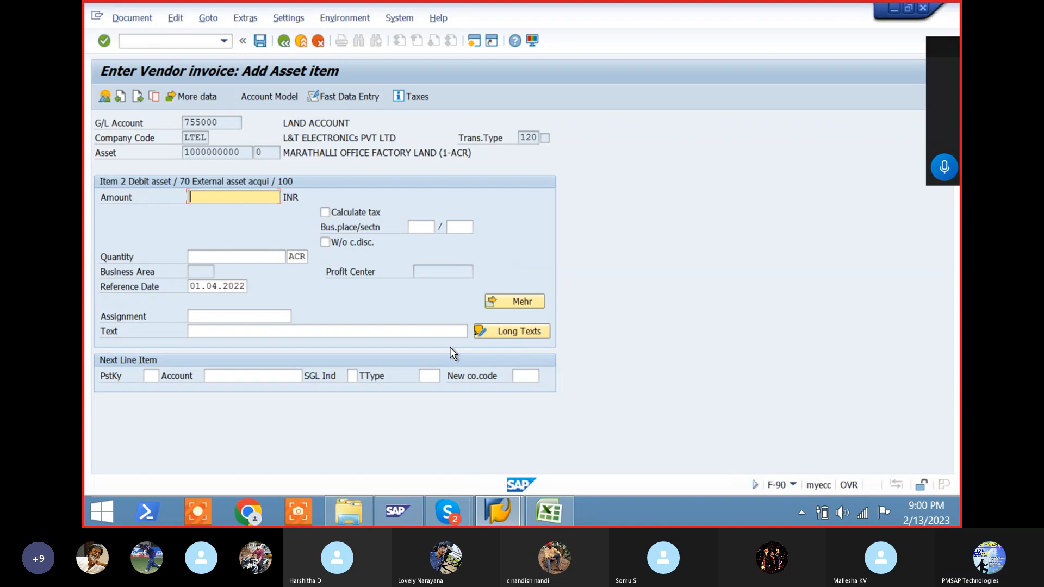
- Fill the asset item with amount *, quantity 1 and text + to carry over the vendor item's amount and text
type("*")
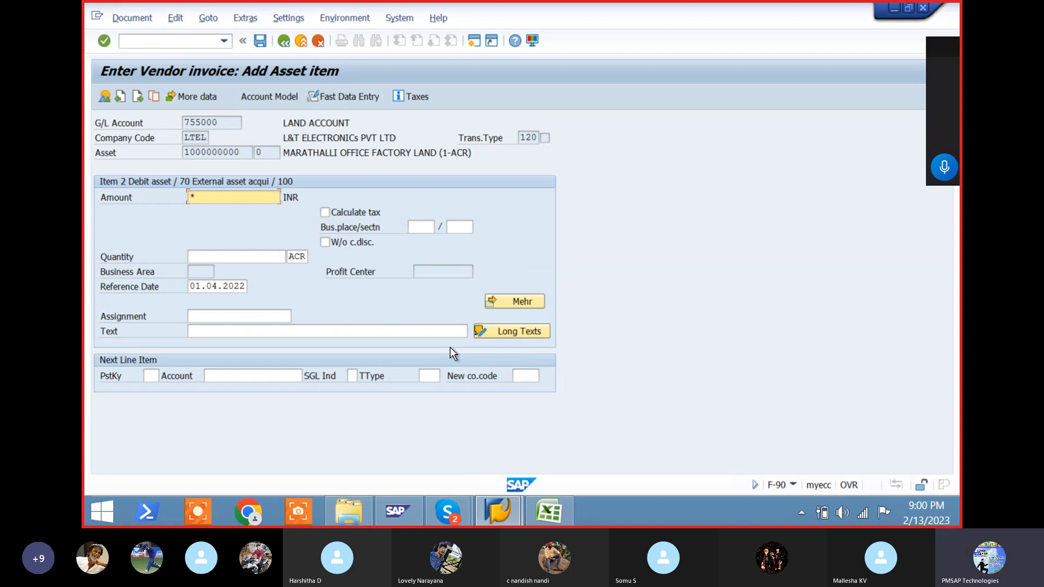
key("Tab")
type("1")
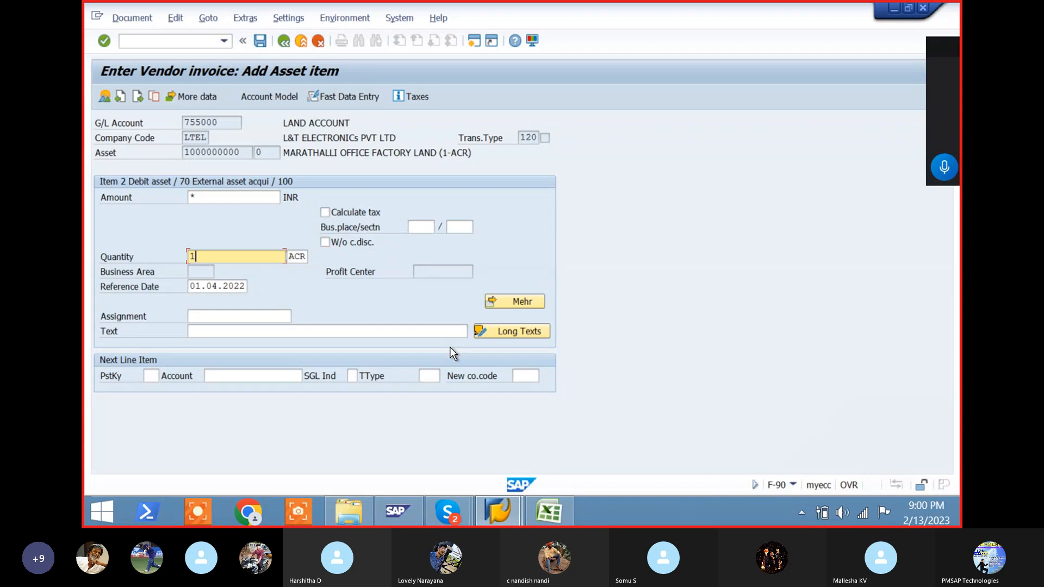
key("Tab")
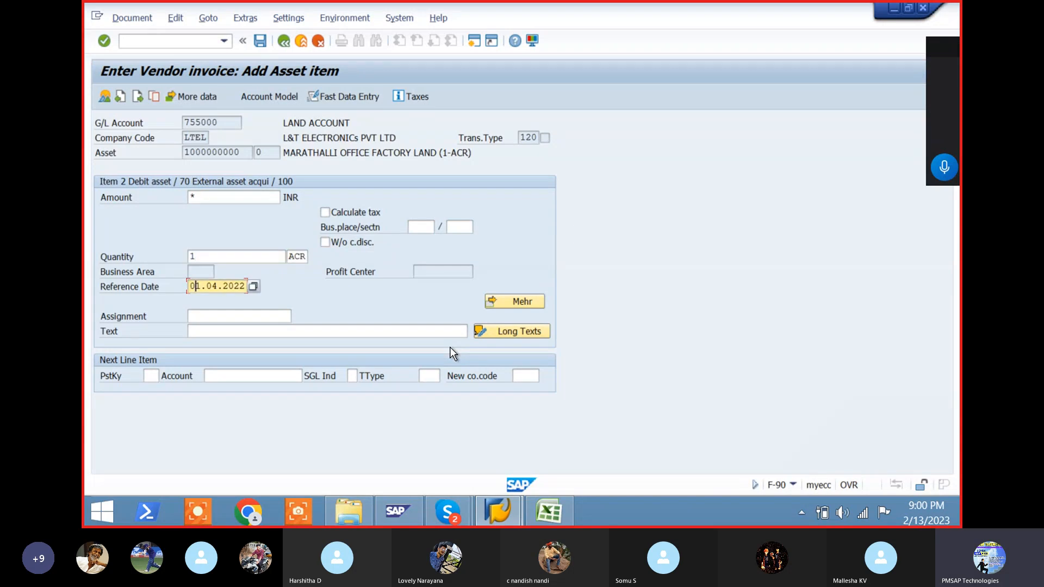
key("Tab")
key("Tab")
key("Tab")
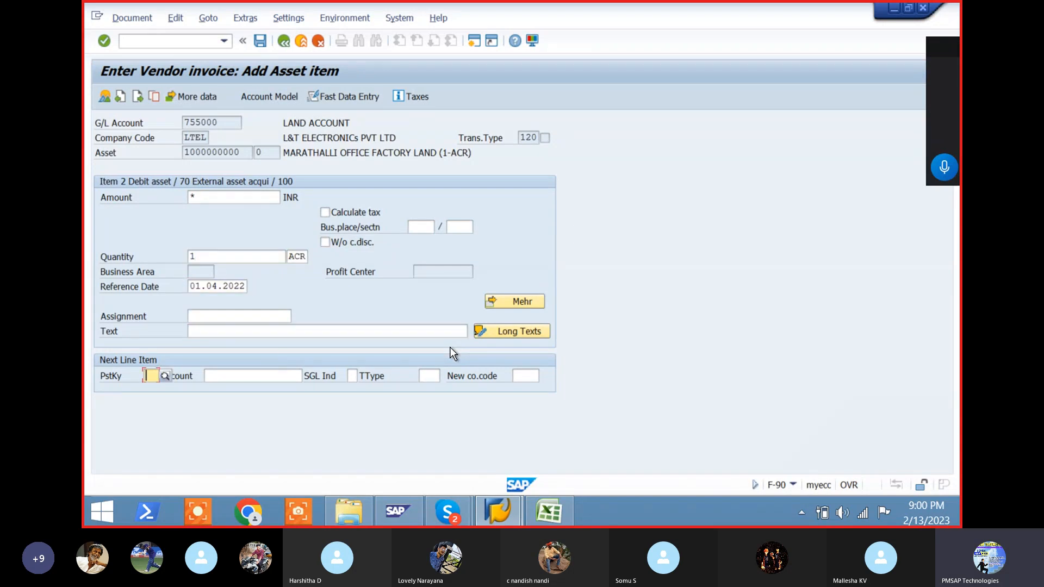
key("shift+Tab")
type("+")
key("Return")
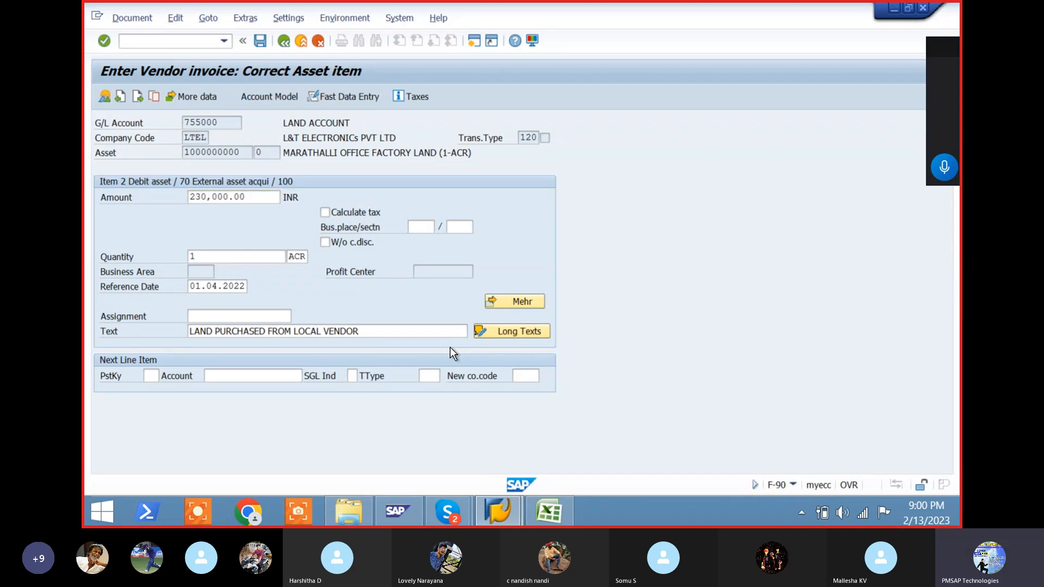
- Simulate the vendor invoice to review its line items, and post it
left_click(132, 17)
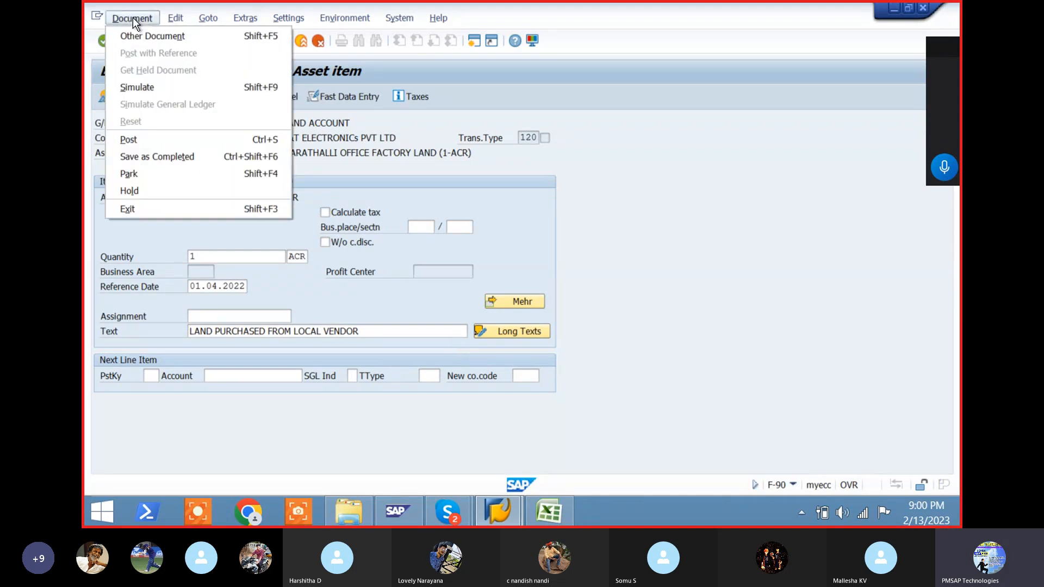
left_click(153, 87)
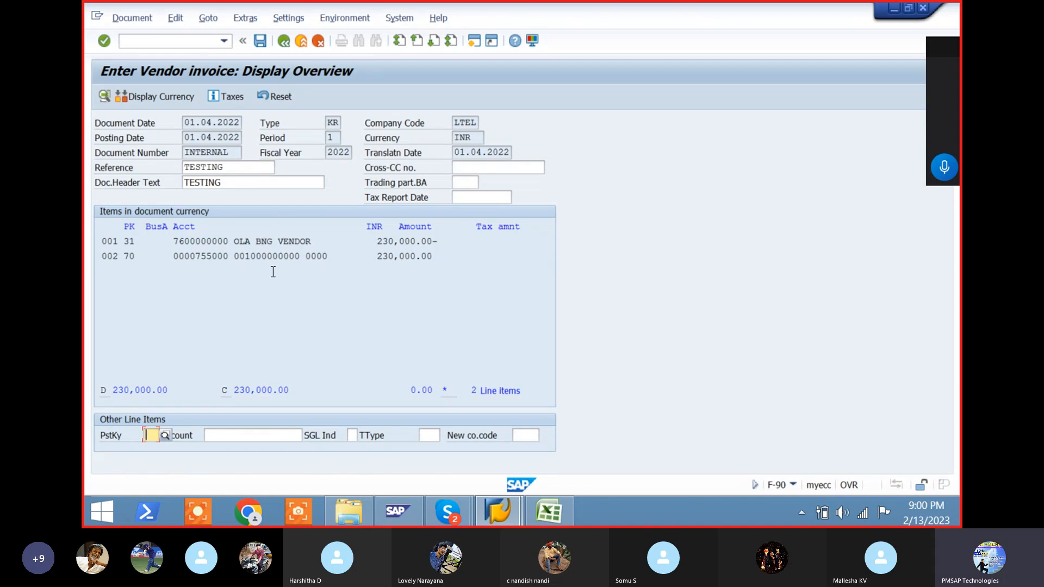
left_click(261, 39)
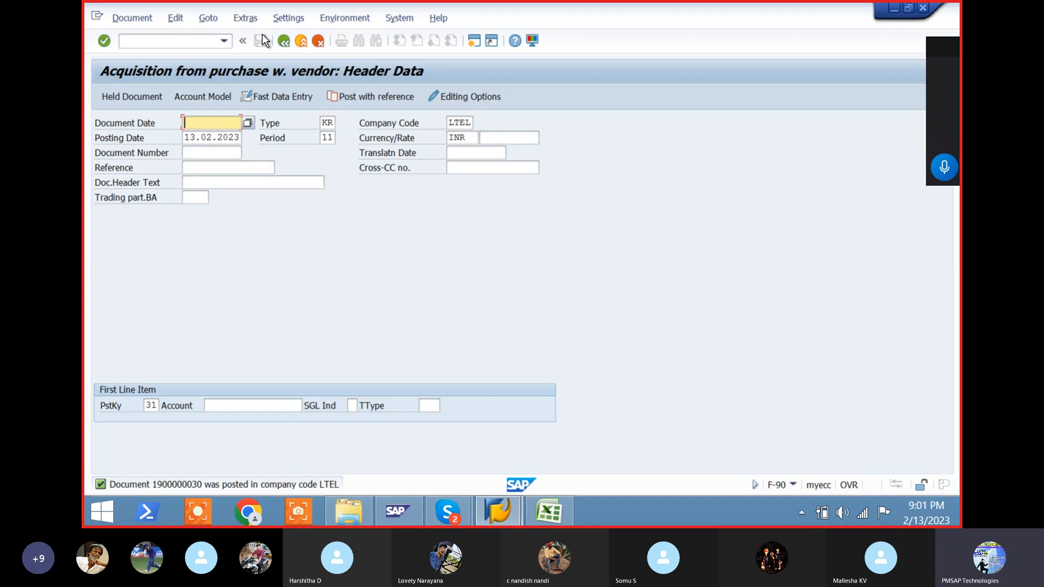
- Leave the acquisition entry and start transaction FB03 with /NFB03 to display the posted document
key("ctrl+slash")
type("/")
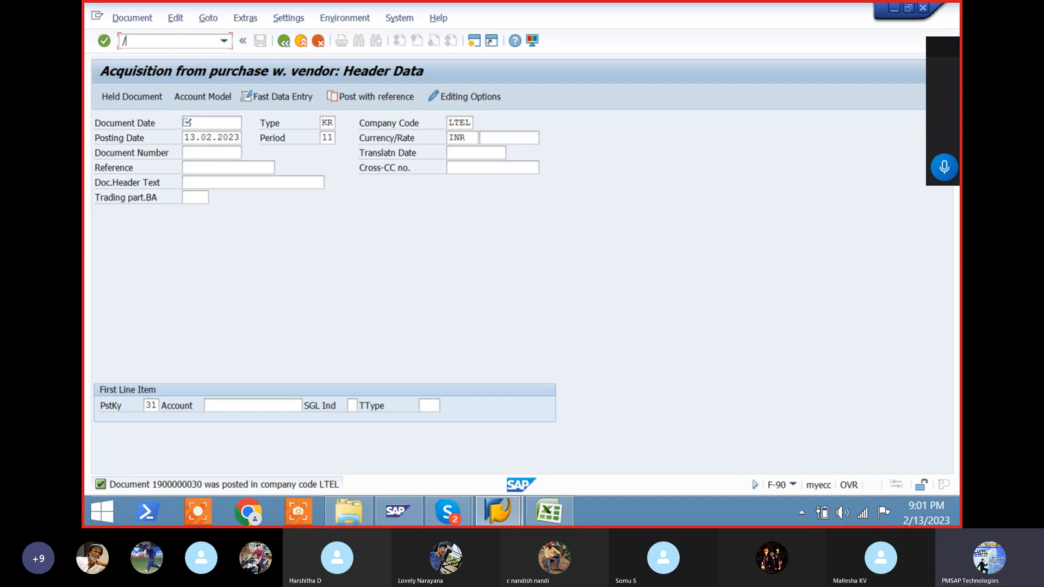
type("NFB03")
key("Return")
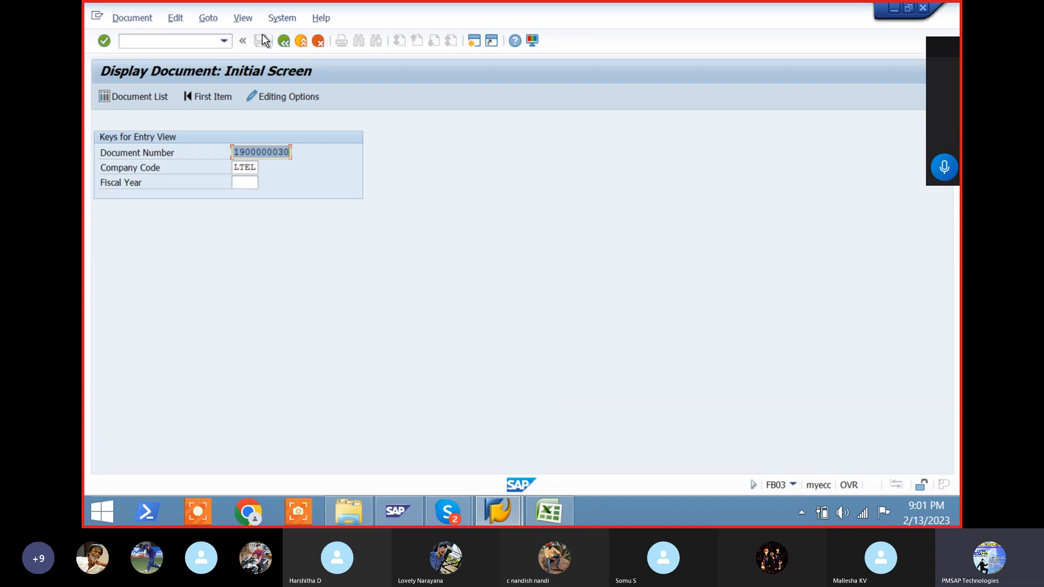
- Display the posted document in company code LTEL by entering fiscal year 2022
key("alt+Tab")
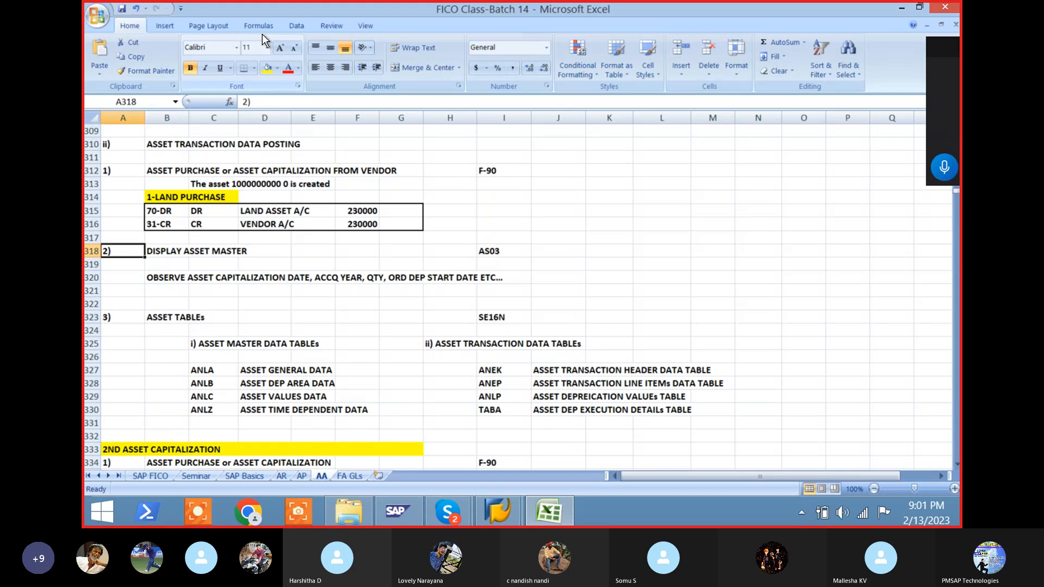
key("alt+Tab")
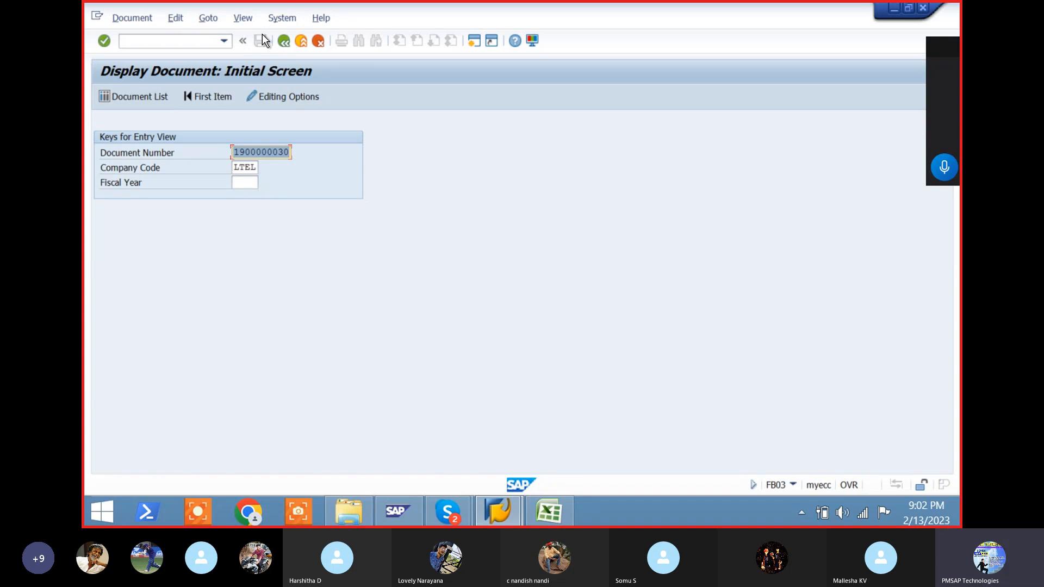
key("Tab")
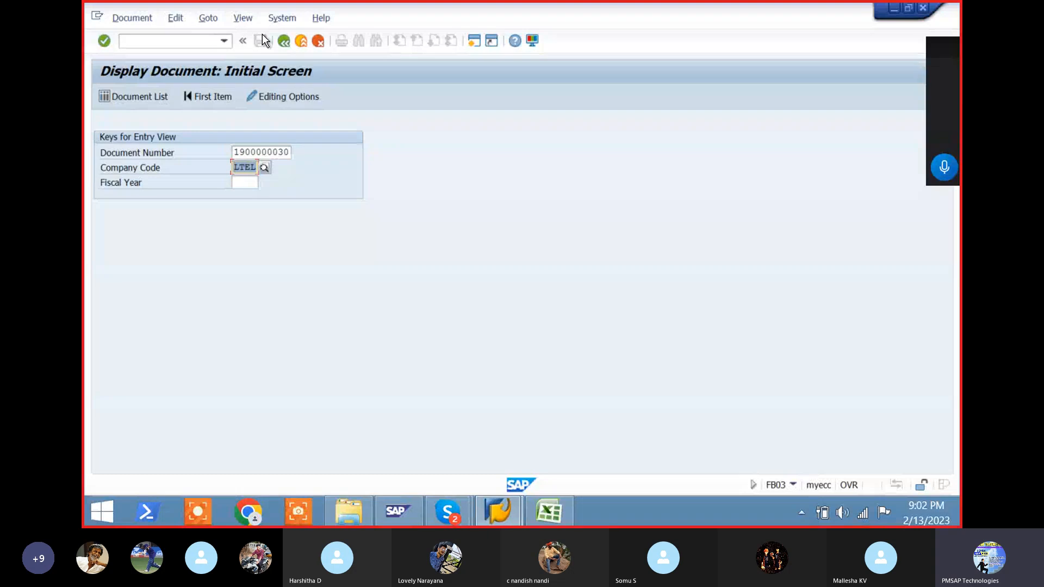
key("Tab")
type("2022")
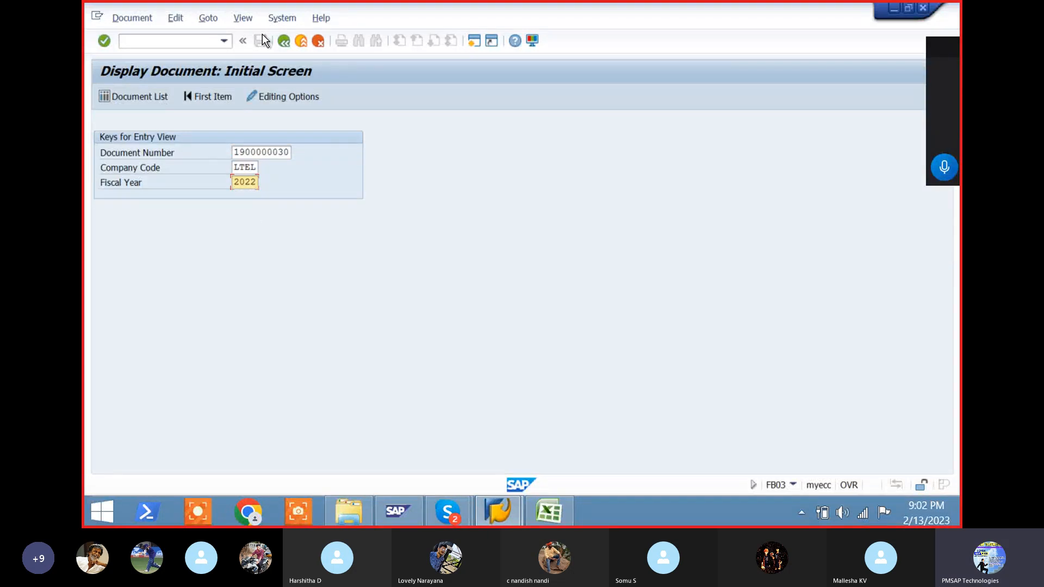
key("Return")
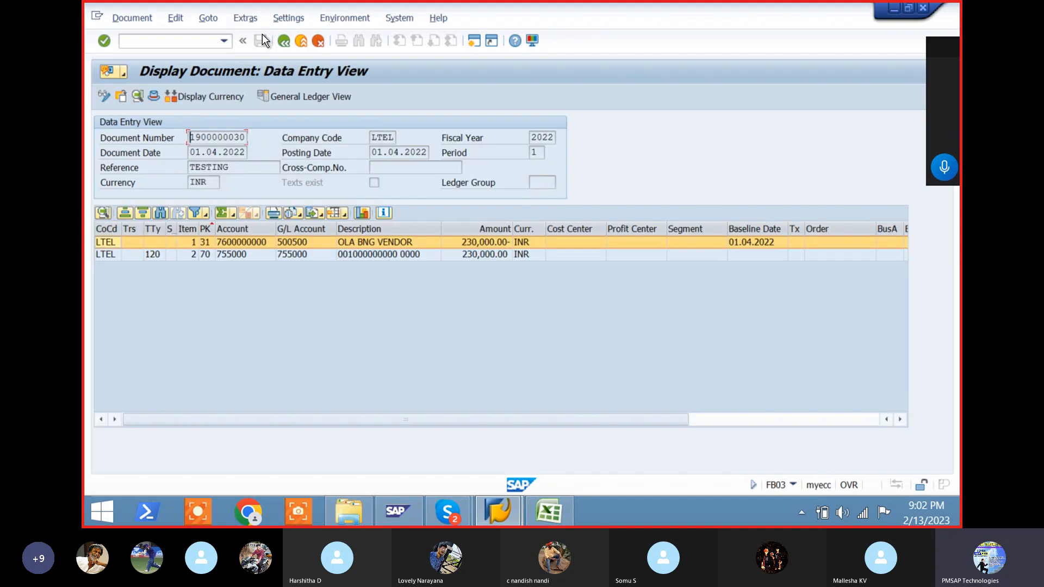
- Sort the document's line items by posting key in descending order to review the asset and vendor items, and leave the document display
left_click(205, 228)
left_click(142, 212)
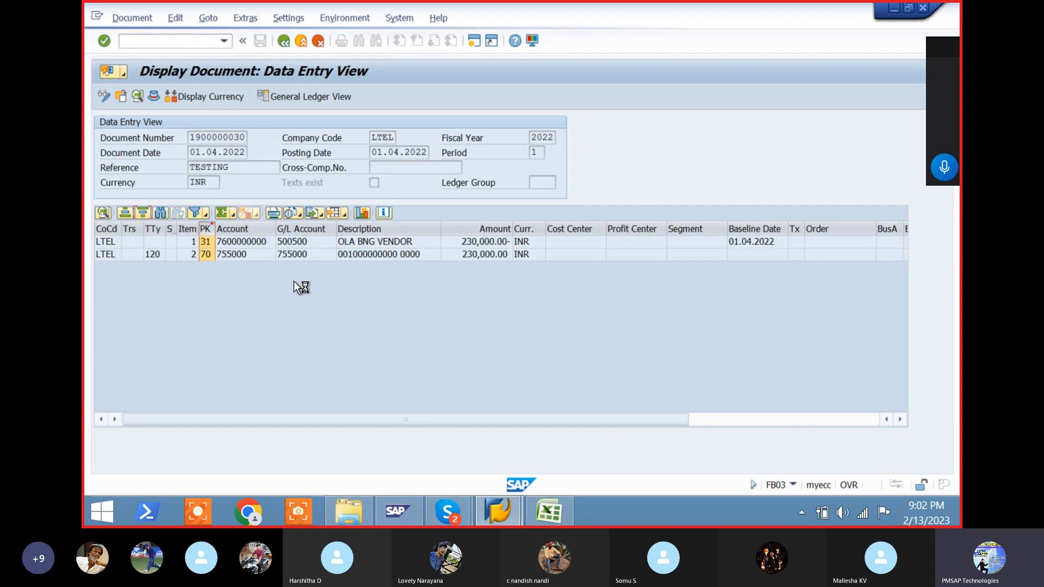
left_click(387, 239)
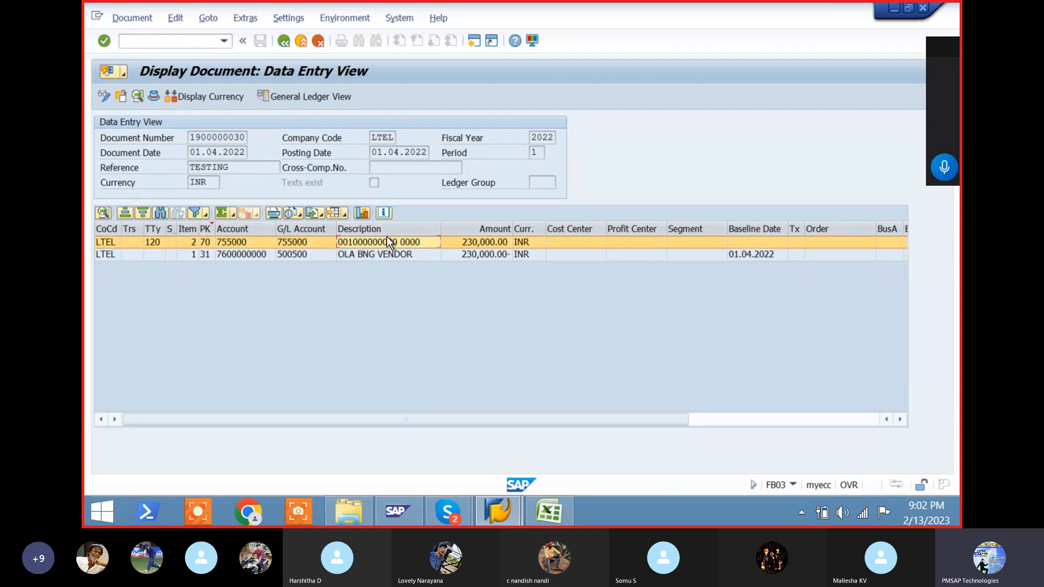
left_click(392, 253)
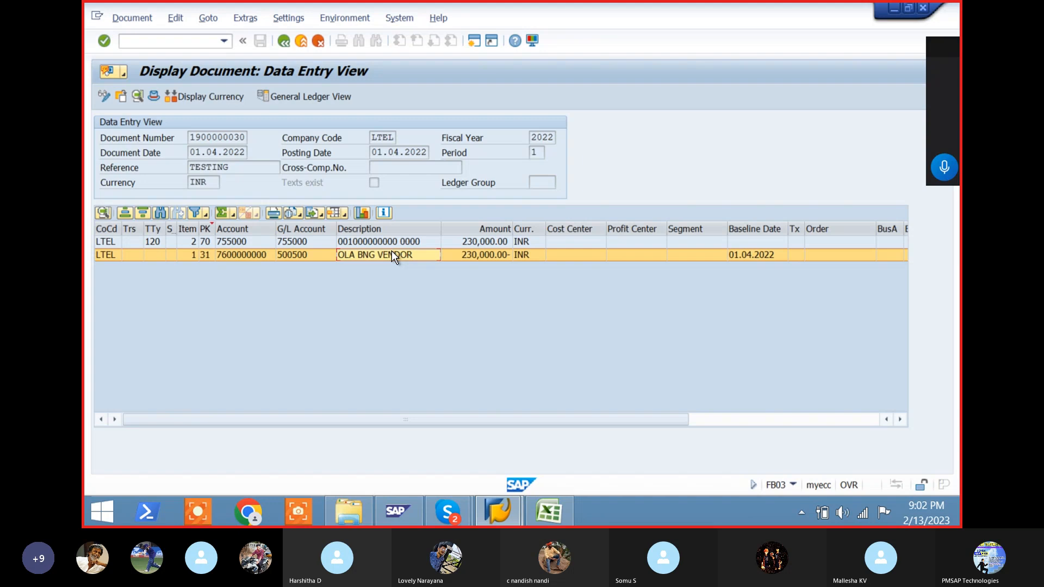
key("F3")
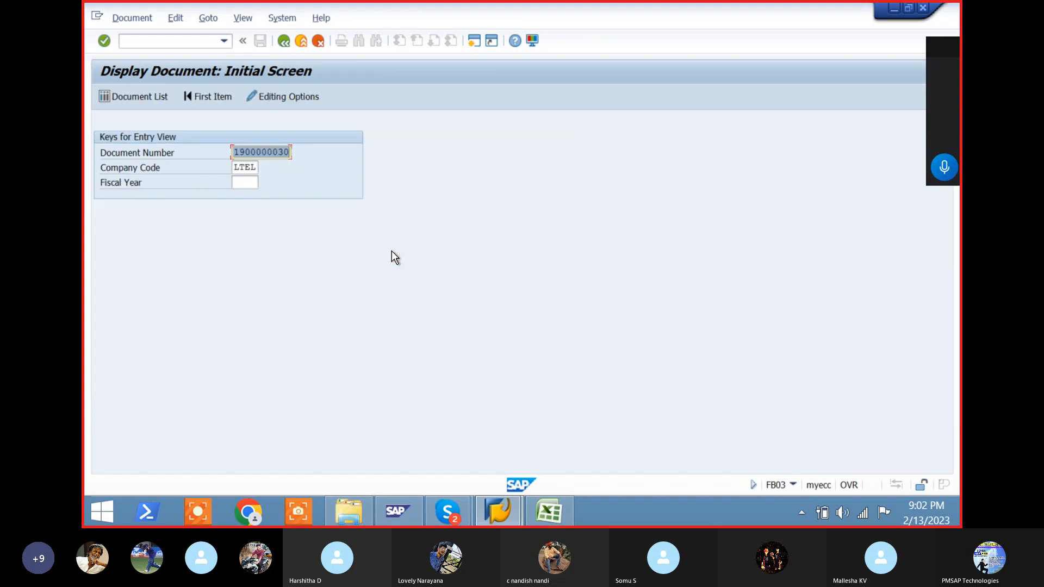
key("F3")
key("F3")
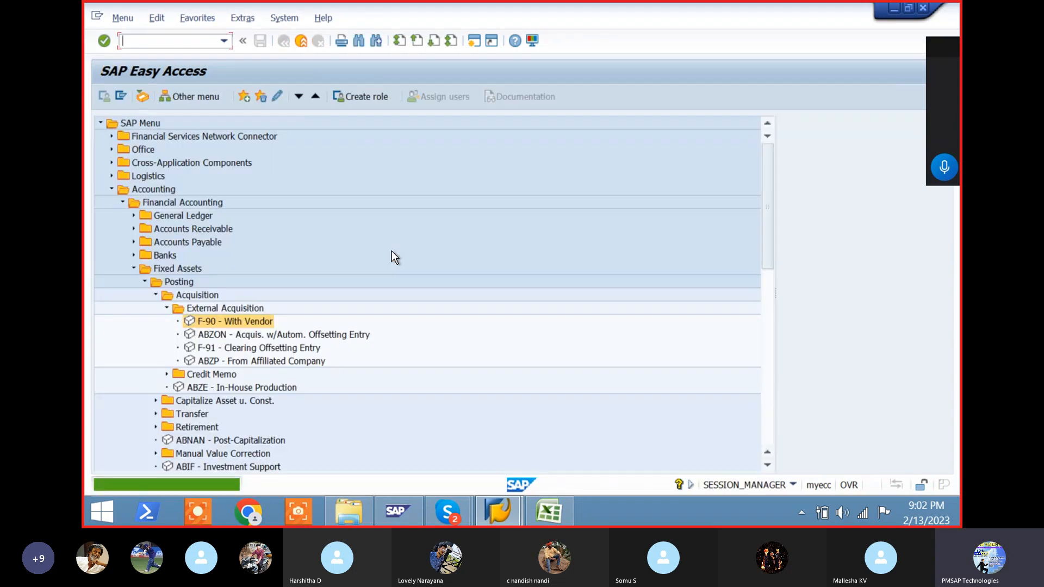
- Switch to the Excel class notes and select the Display Asset Master row, A318 to J318, to read its transaction code
key("alt+Tab")
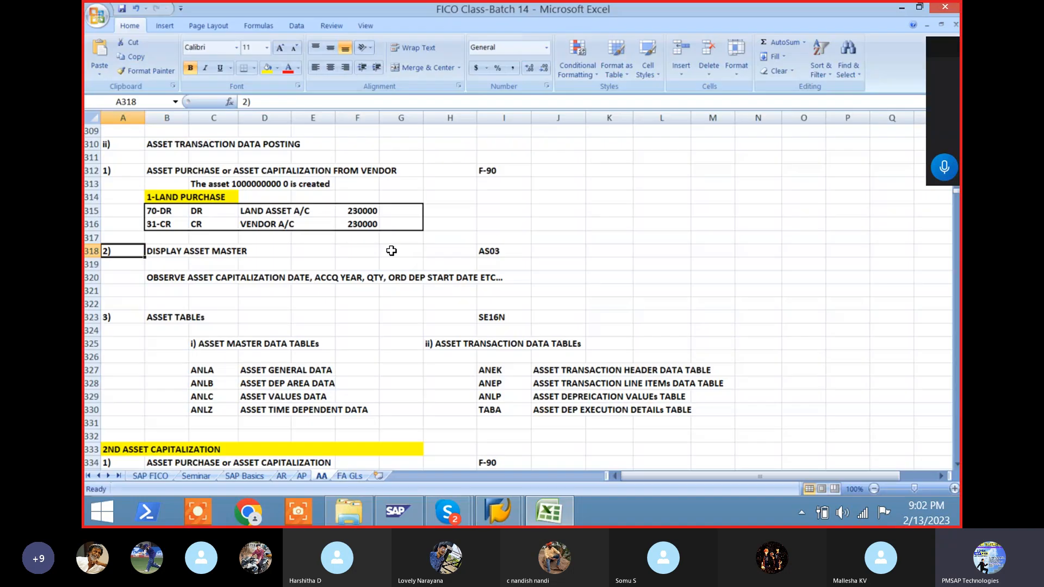
key("shift+Right")
key("shift+Right")
key("shift+Right")
key("shift+Right")
key("shift+Right")
key("shift+Right")
key("shift+Right")
key("shift+Right")
key("shift+Right")
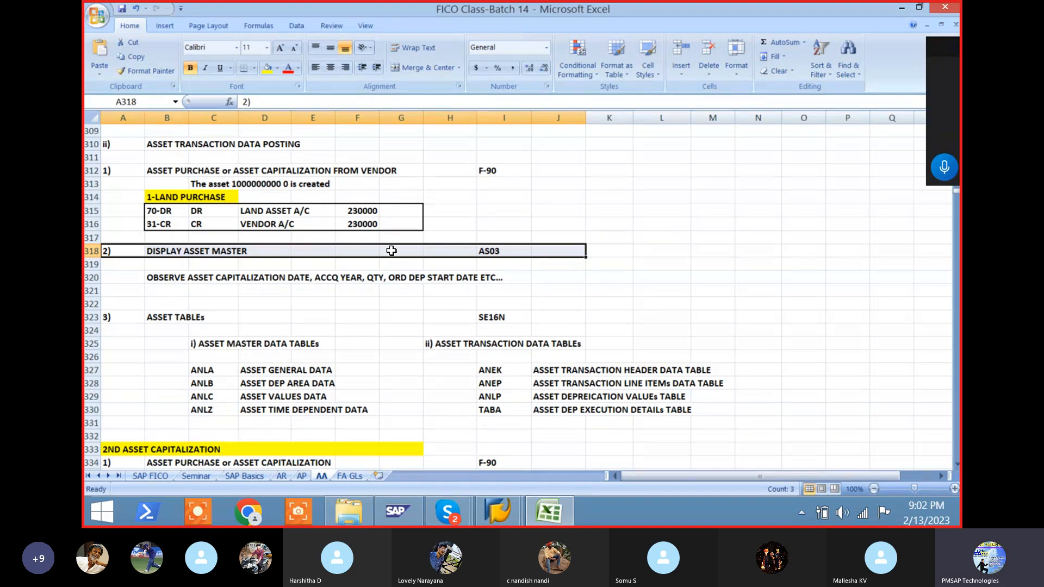
- Switch back to SAP and start transaction AS03 to display the asset master
key("alt+Tab")
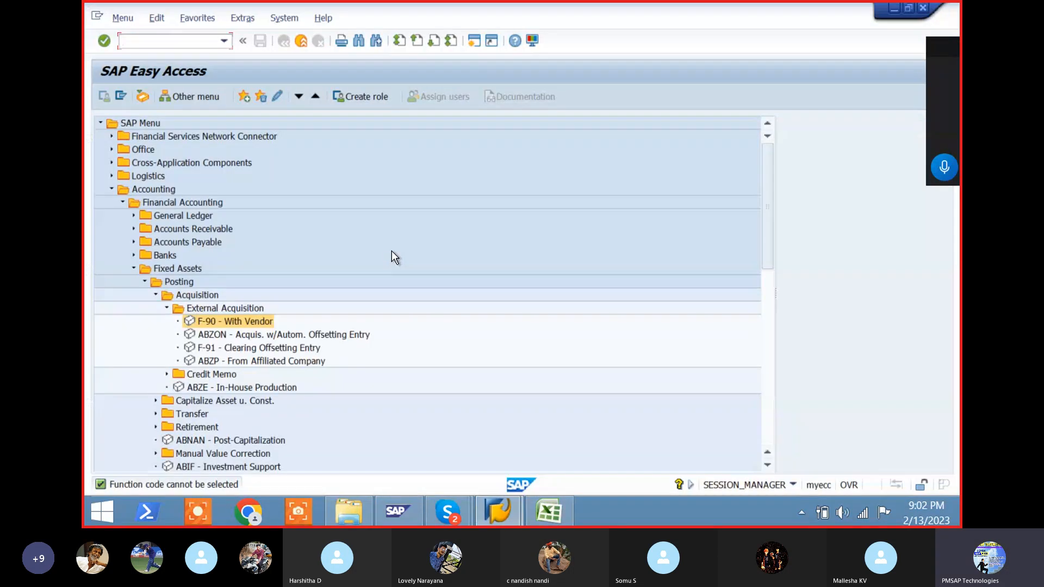
type("A")
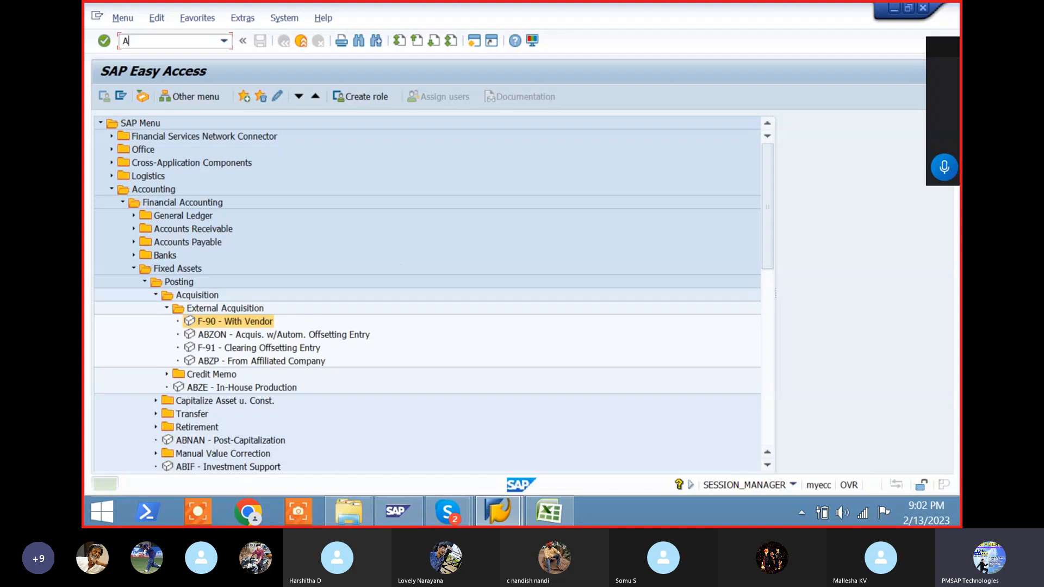
type("S03")
key("Return")
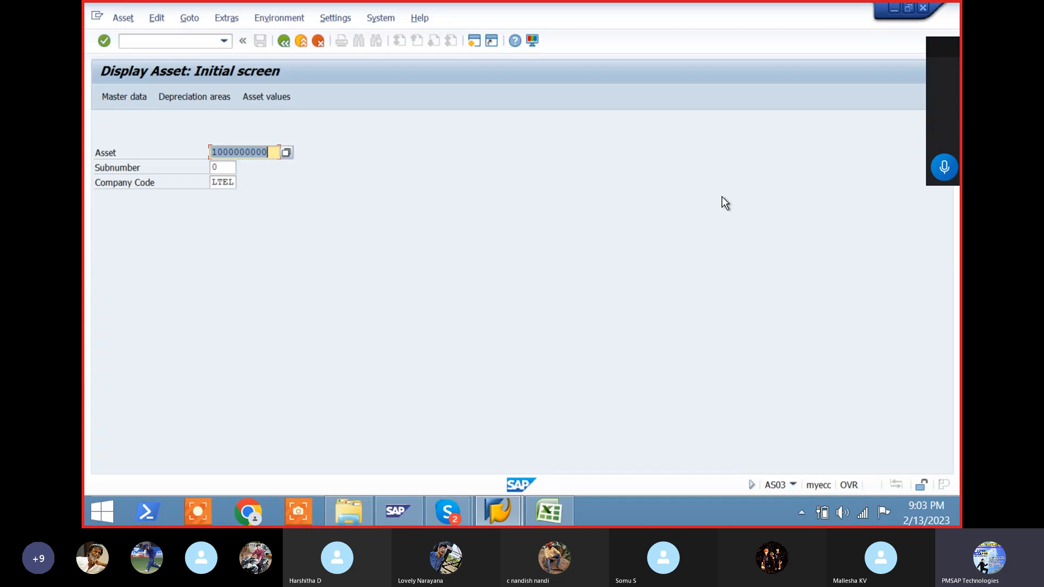
left_click(944, 167)
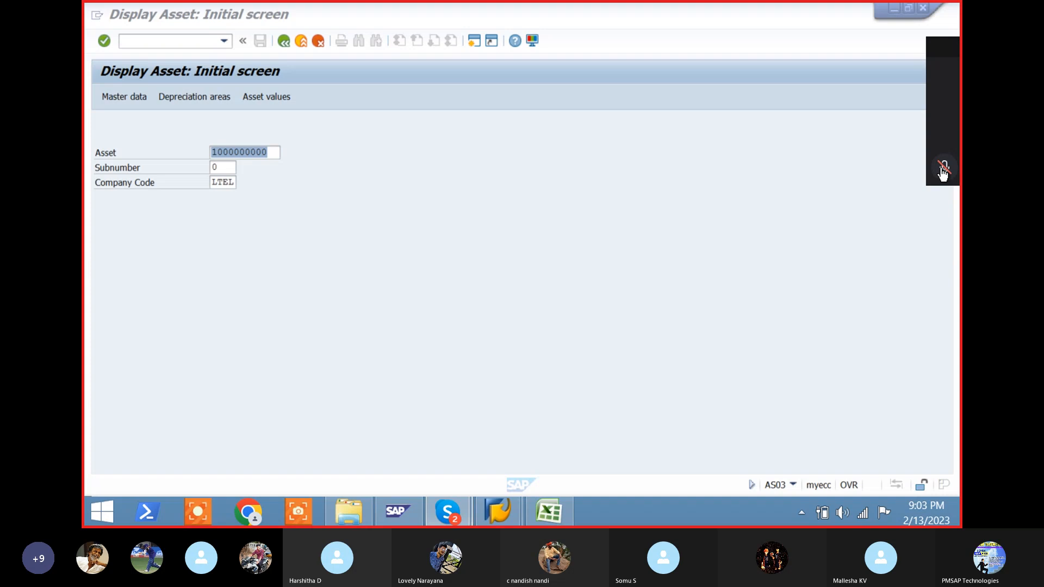
left_click(944, 168)
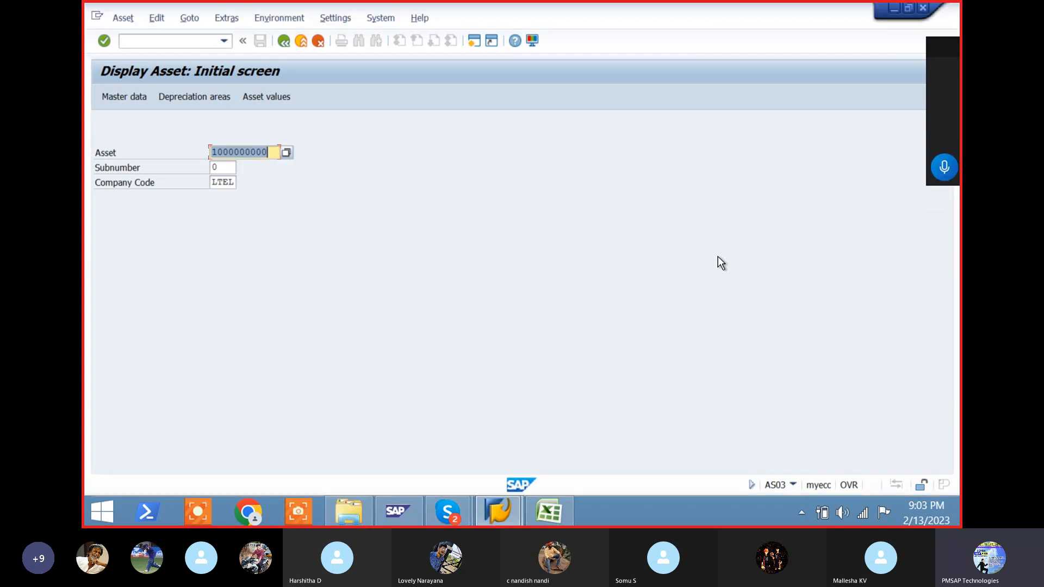
left_click(718, 256)
key("Tab")
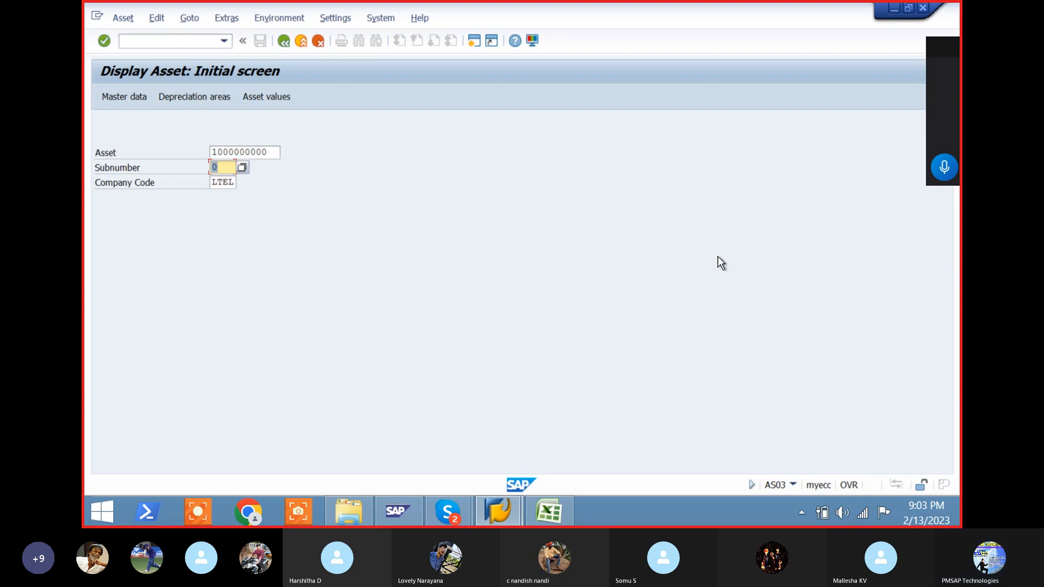
key("Tab")
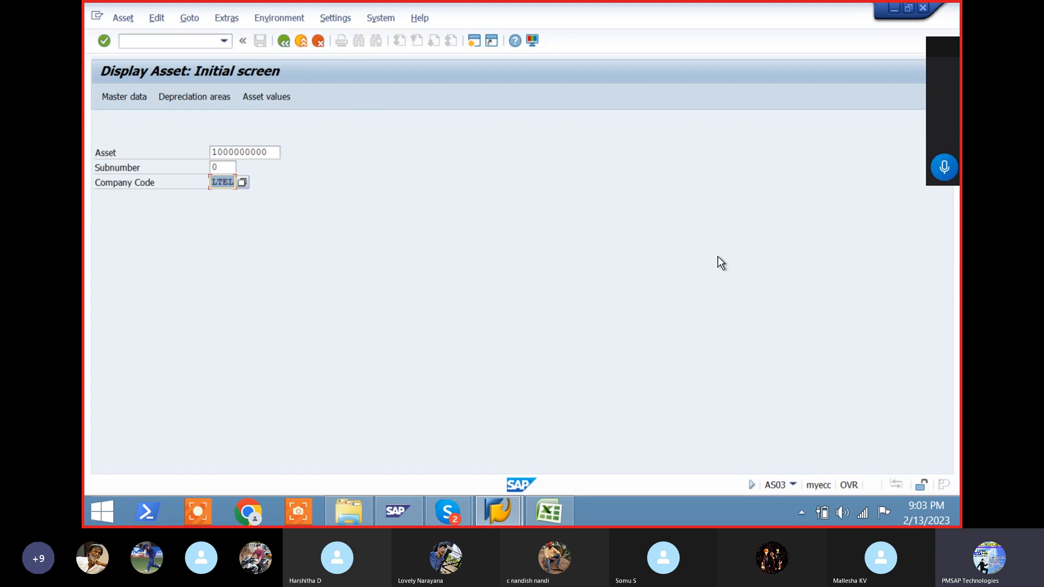
key("Return")
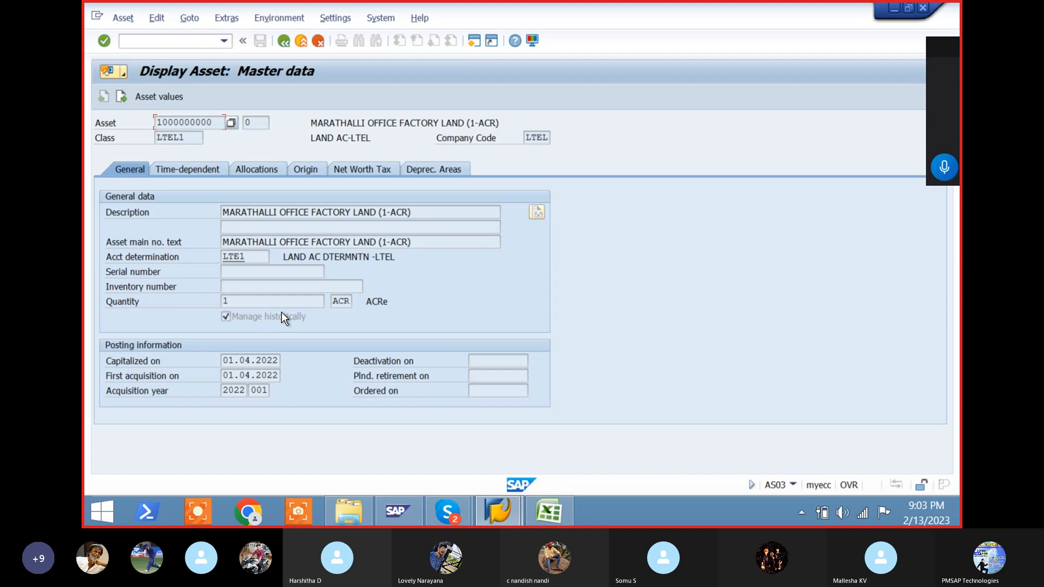
- Examine the asset's quantity, capitalization date, first acquisition date, and acquisition year and period in the general data
left_click(268, 304)
left_click(224, 360)
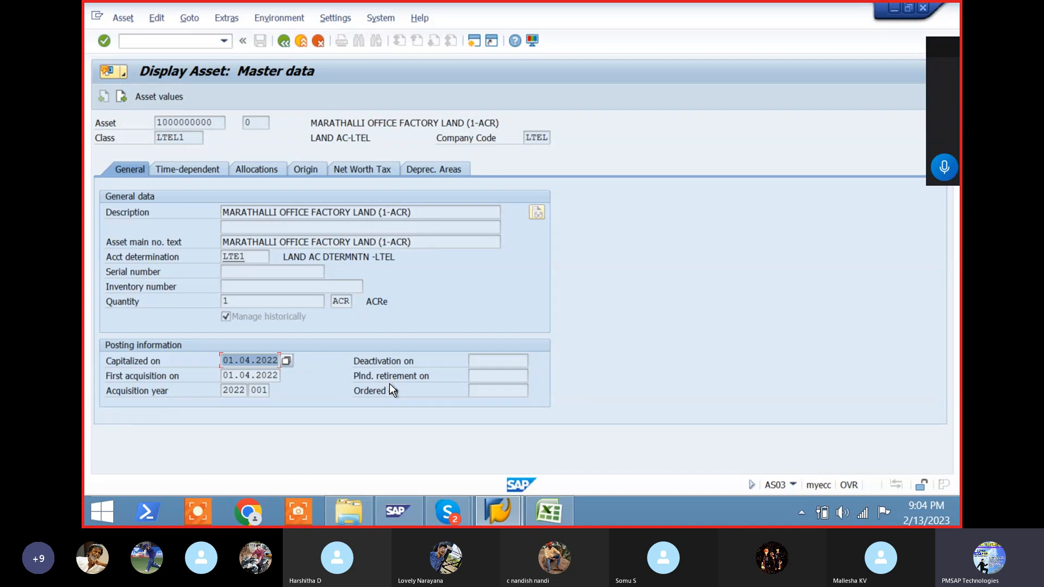
left_click(224, 377)
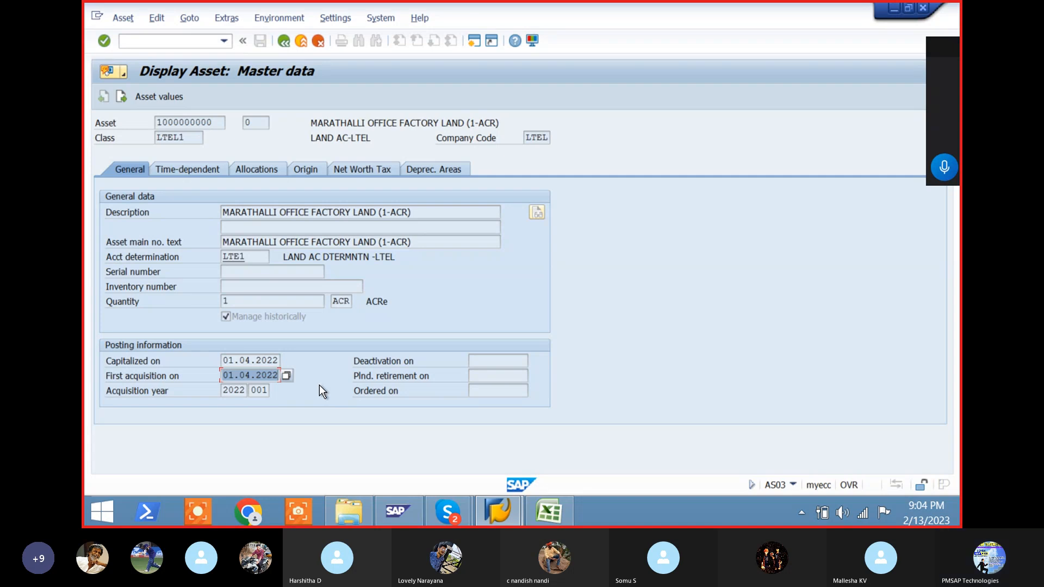
left_click(224, 390)
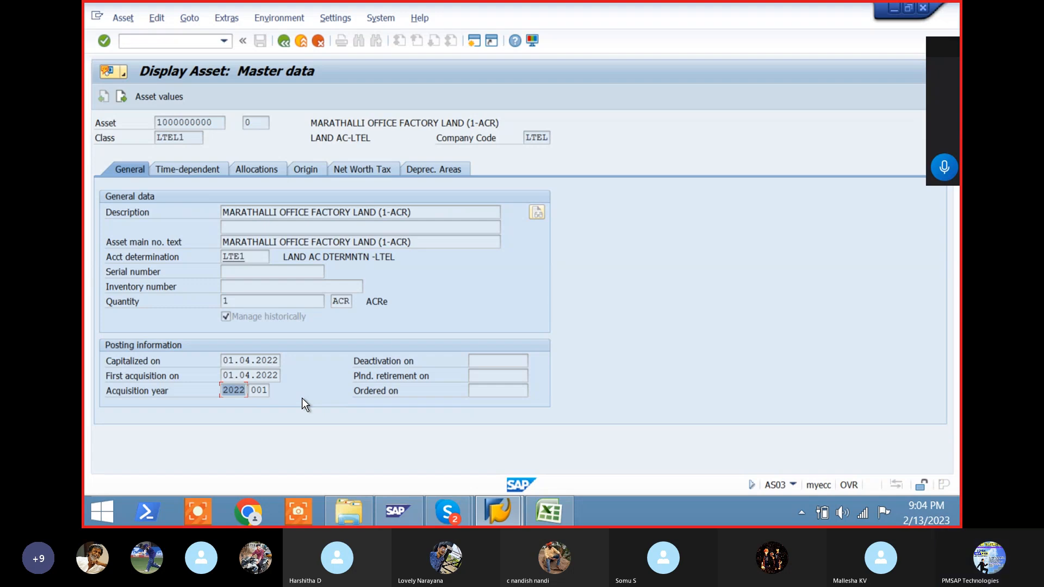
left_click(253, 390)
double_click(253, 390)
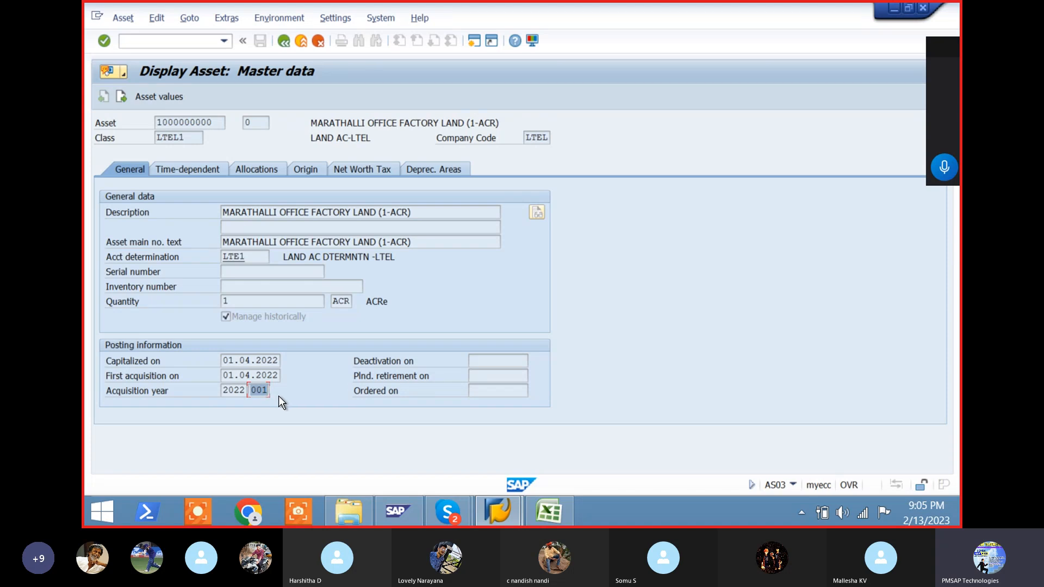
- Look through the asset's time-dependent and allocation data, and check the vendor recorded in its origin data
left_click(185, 170)
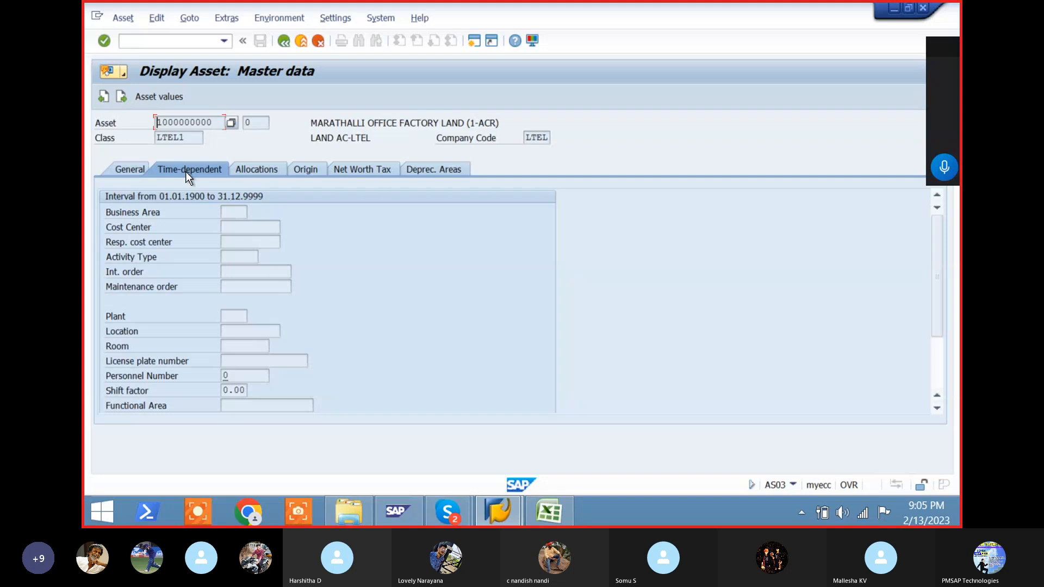
left_click(253, 169)
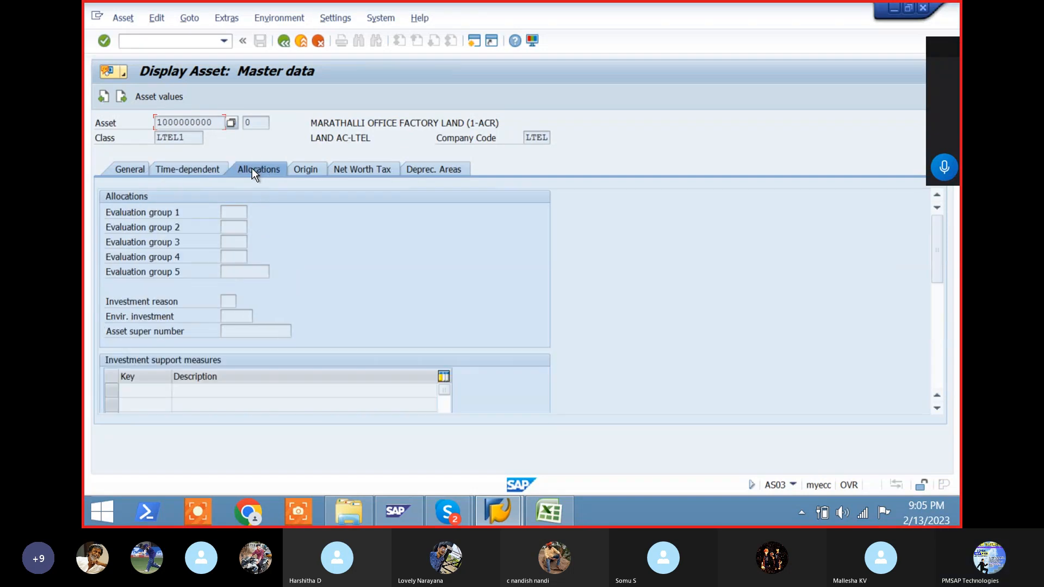
left_click(306, 169)
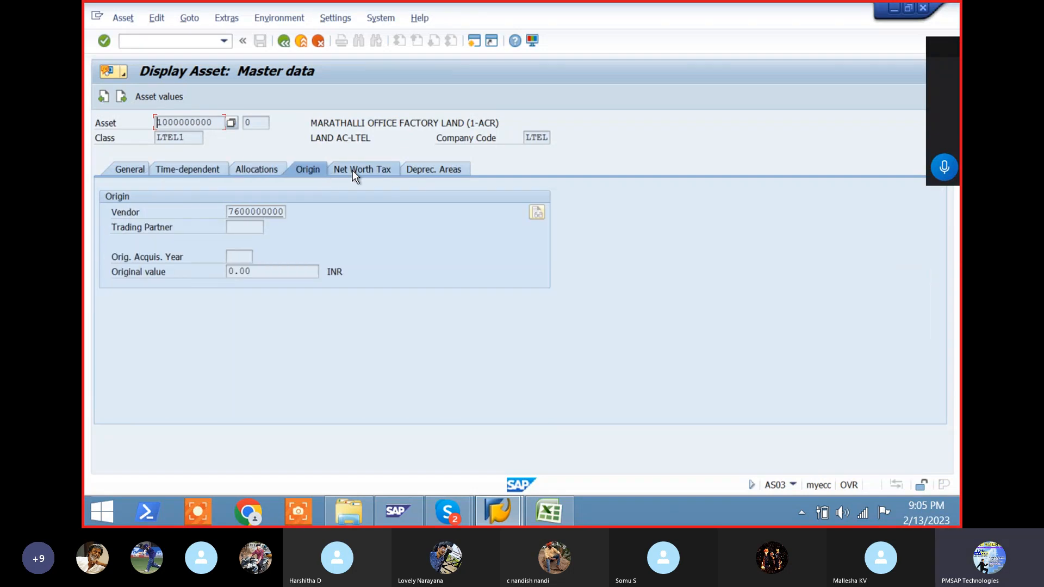
left_click(252, 171)
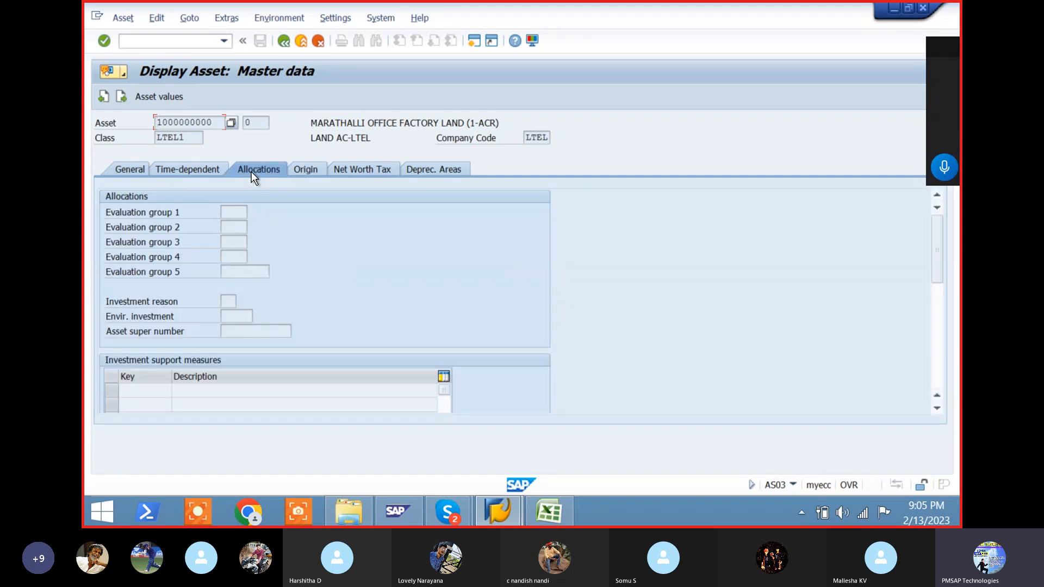
left_click(307, 171)
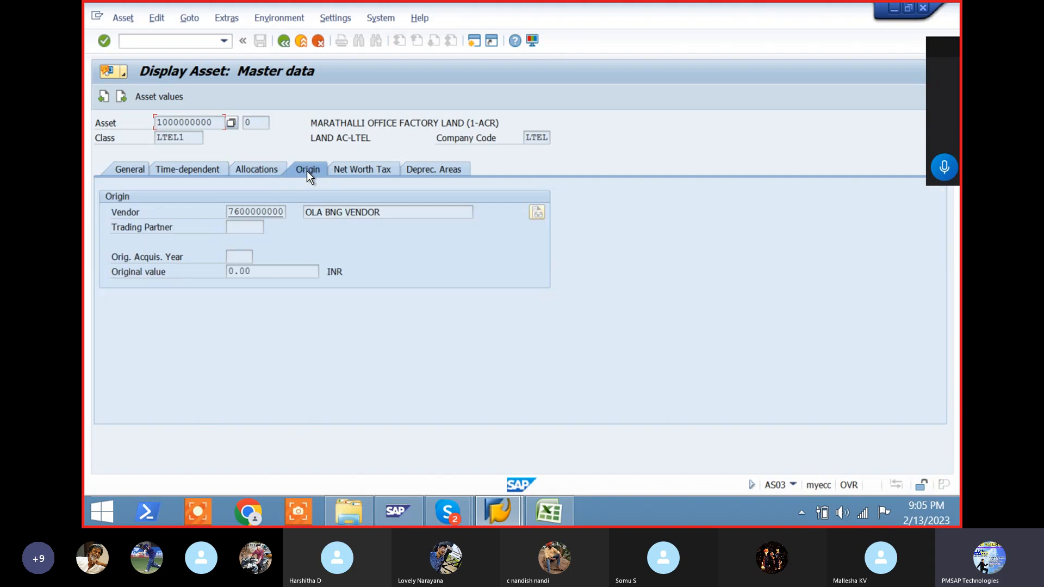
left_click_drag(233, 218, 373, 217)
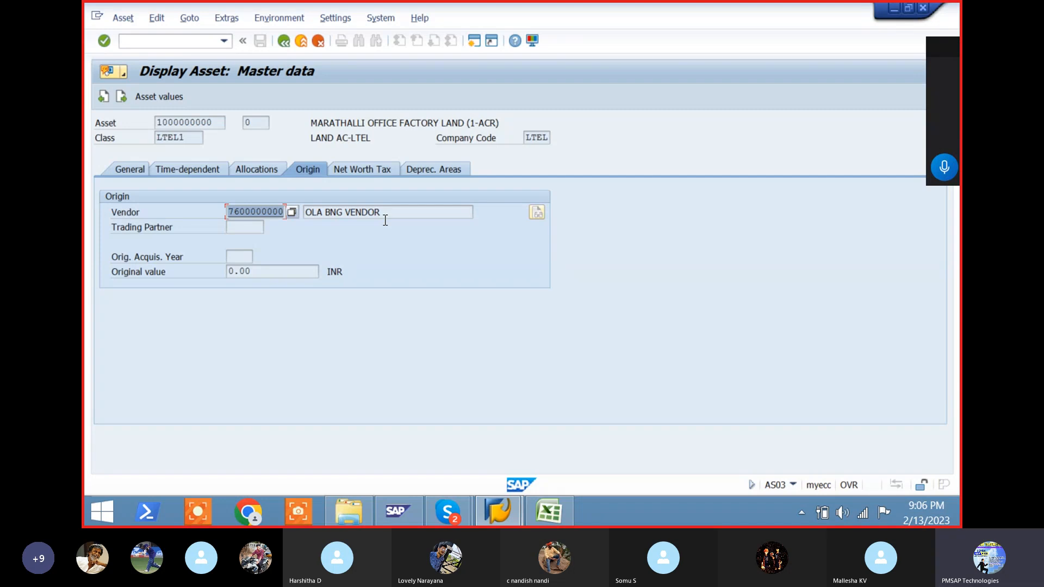
- Review the asset's net worth tax data and check the ordinary depreciation start date of the book depreciation area
left_click(365, 171)
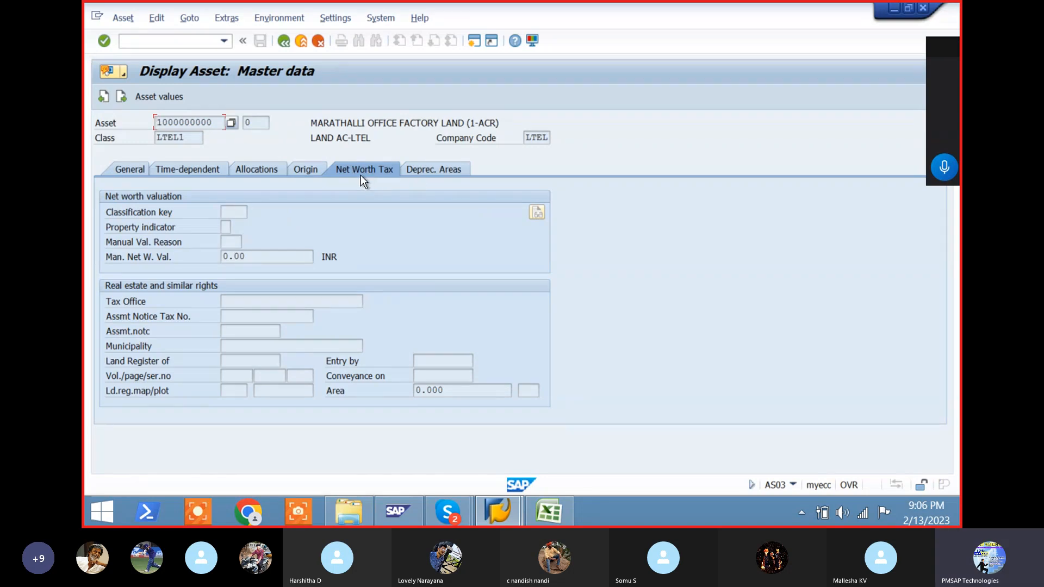
left_click(433, 172)
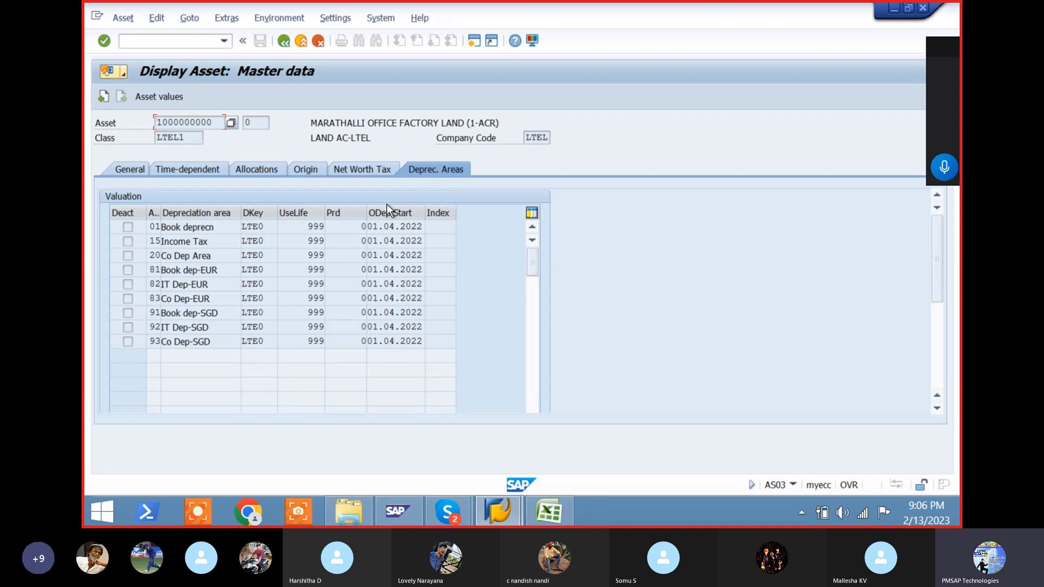
left_click(369, 227)
left_click_drag(370, 227, 442, 242)
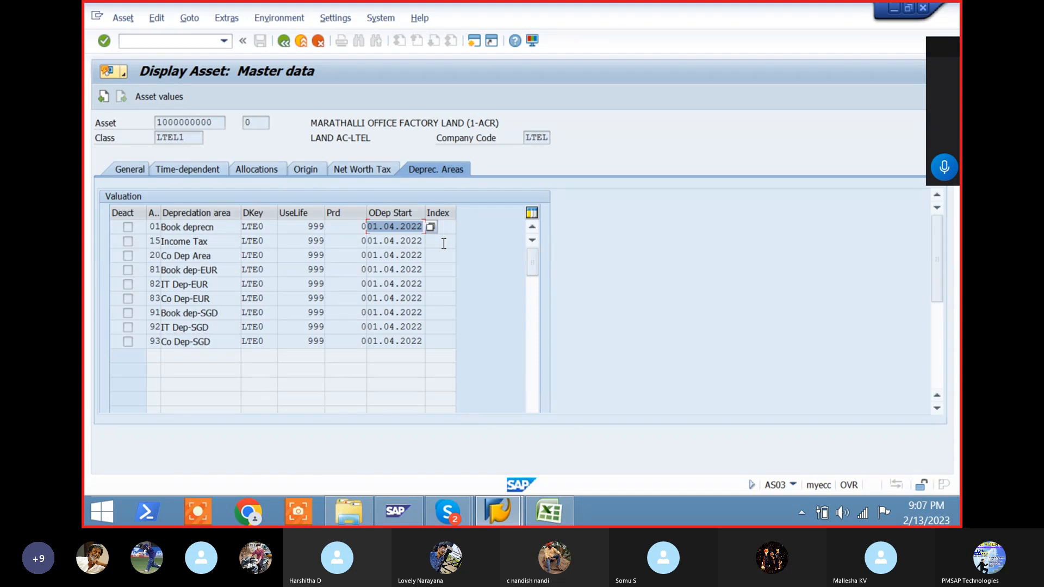
- Display the land asset's values in Asset Explorer from its master record
left_click(165, 104)
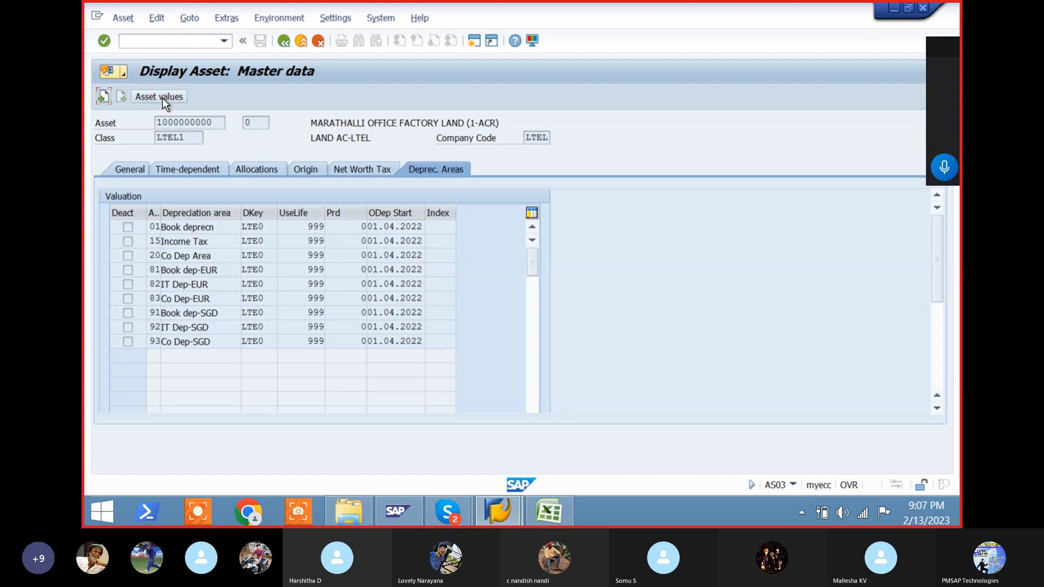
left_click(162, 98)
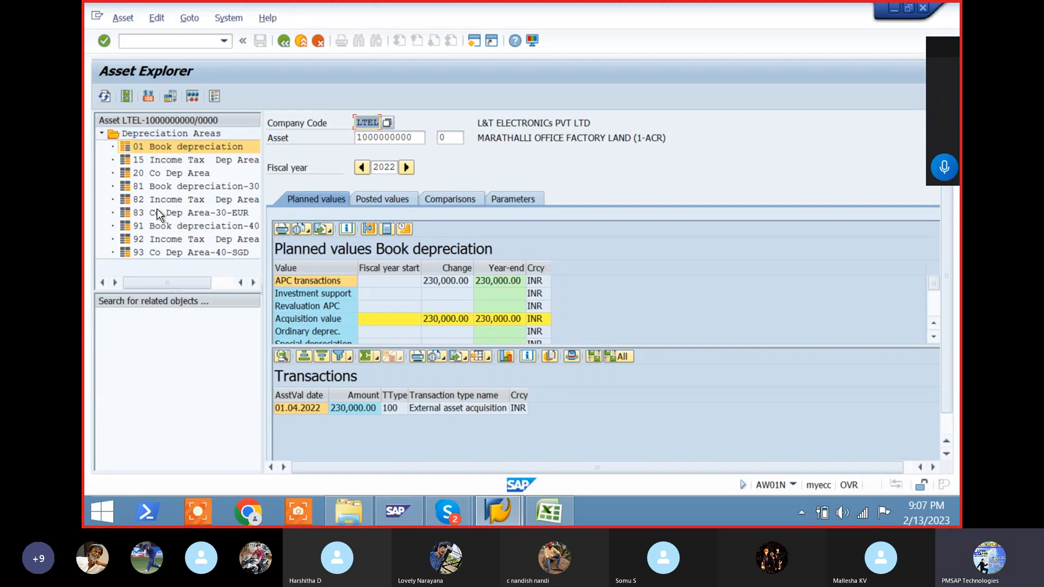
- Examine the 2022 planned values of the 01 Book depreciation area, from APC transactions and acquisition value through ordinary depreciation to net book value
left_click(174, 144)
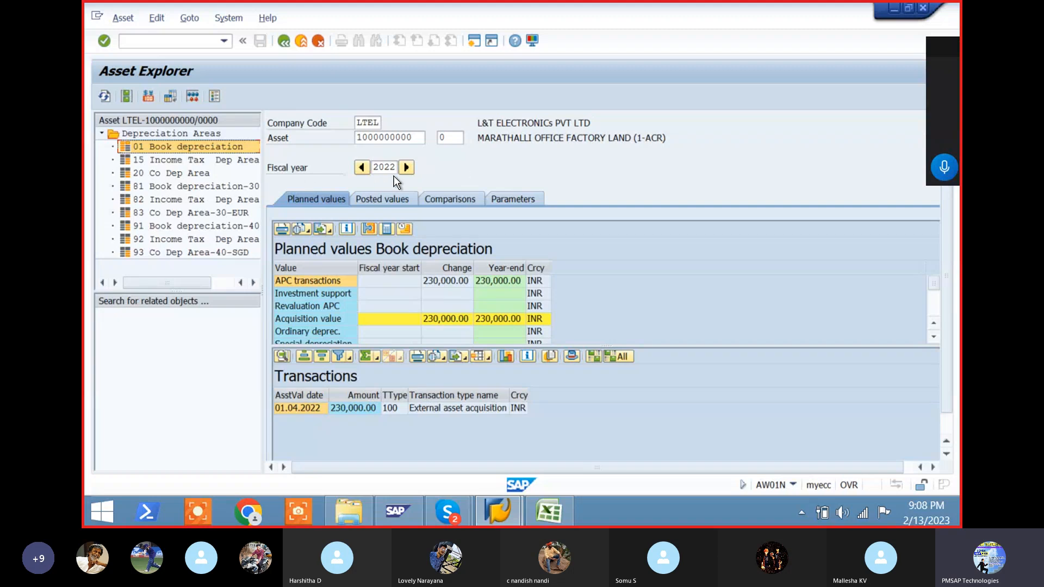
left_click(312, 201)
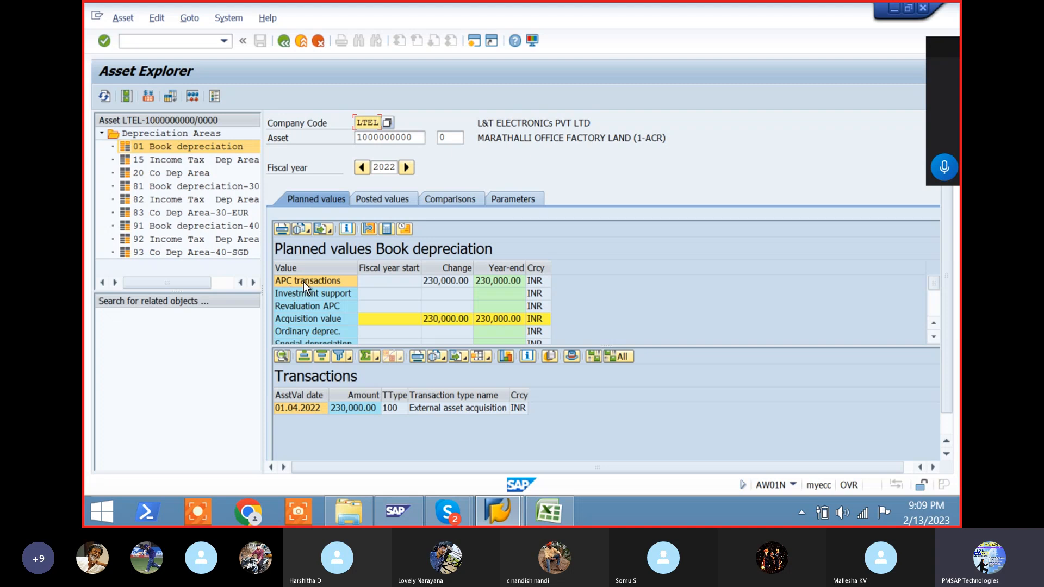
left_click(320, 280)
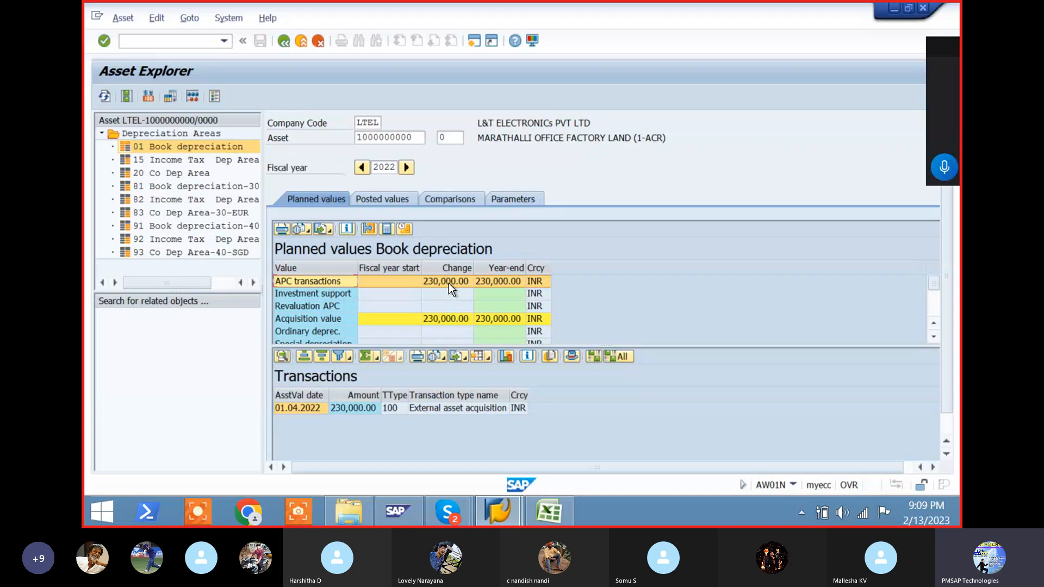
left_click(312, 320)
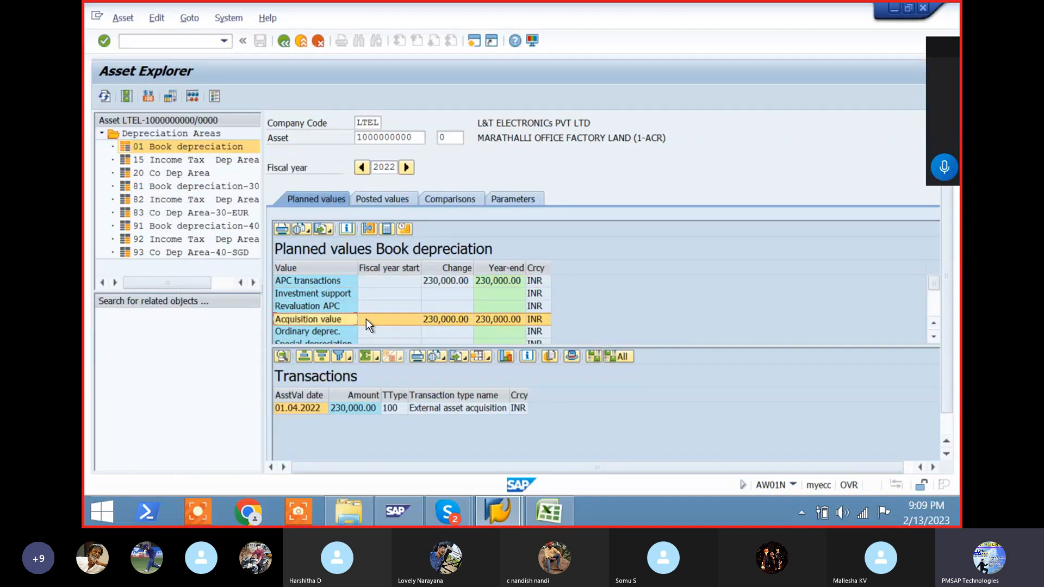
left_click(450, 321)
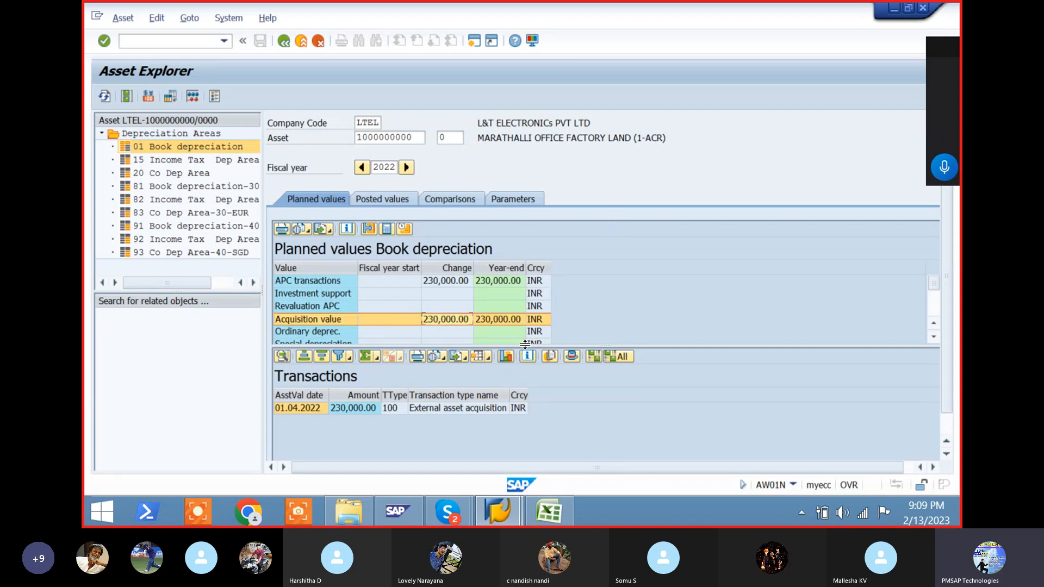
left_click_drag(525, 346, 514, 433)
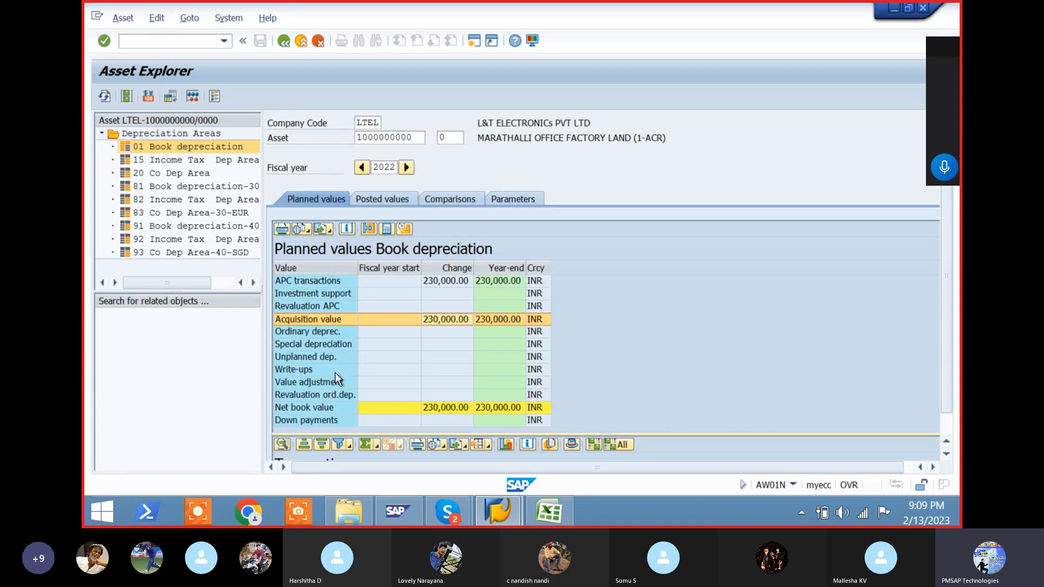
left_click(328, 332)
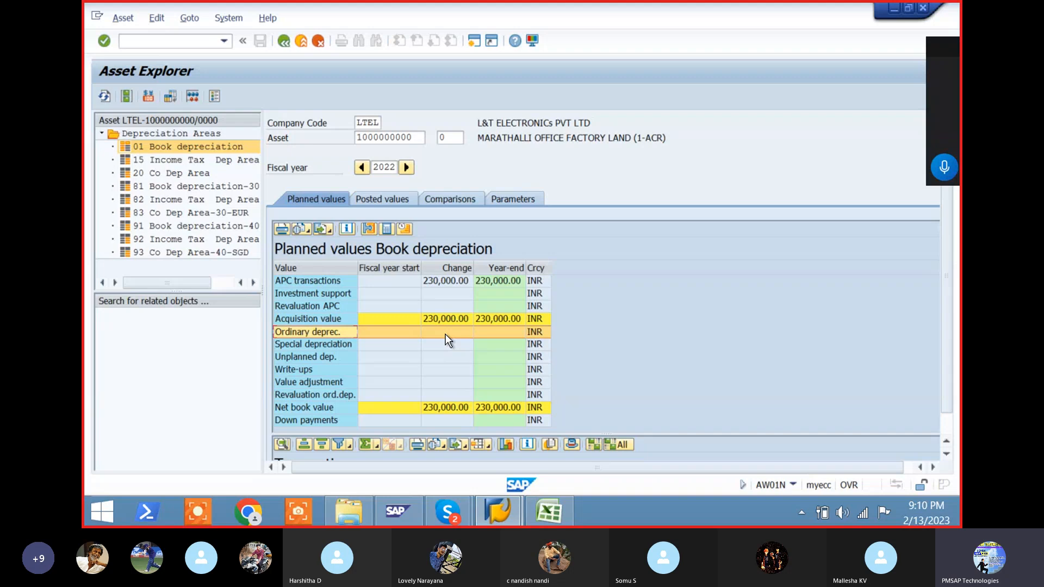
left_click(320, 408)
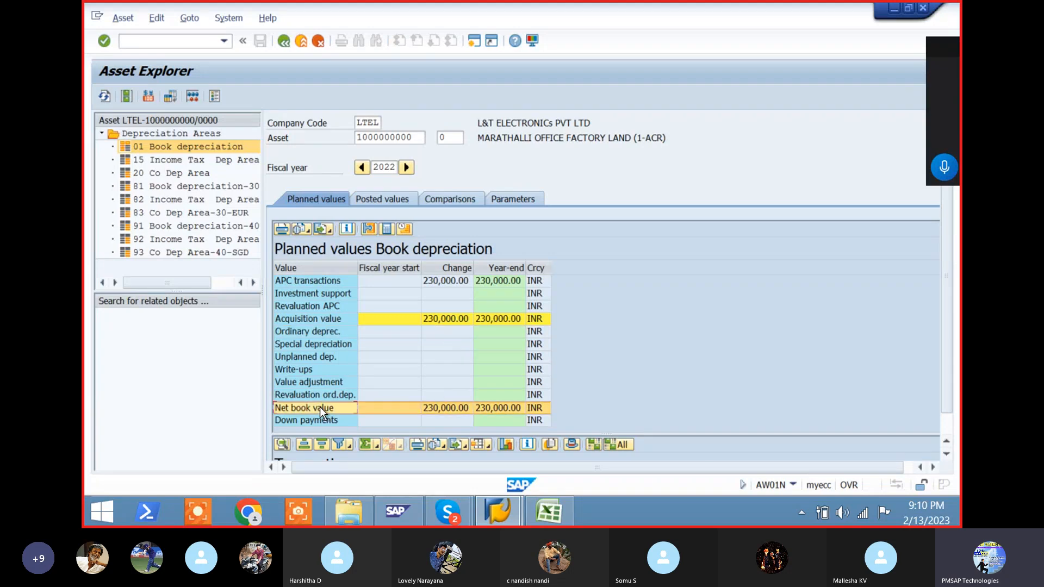
left_click(443, 407)
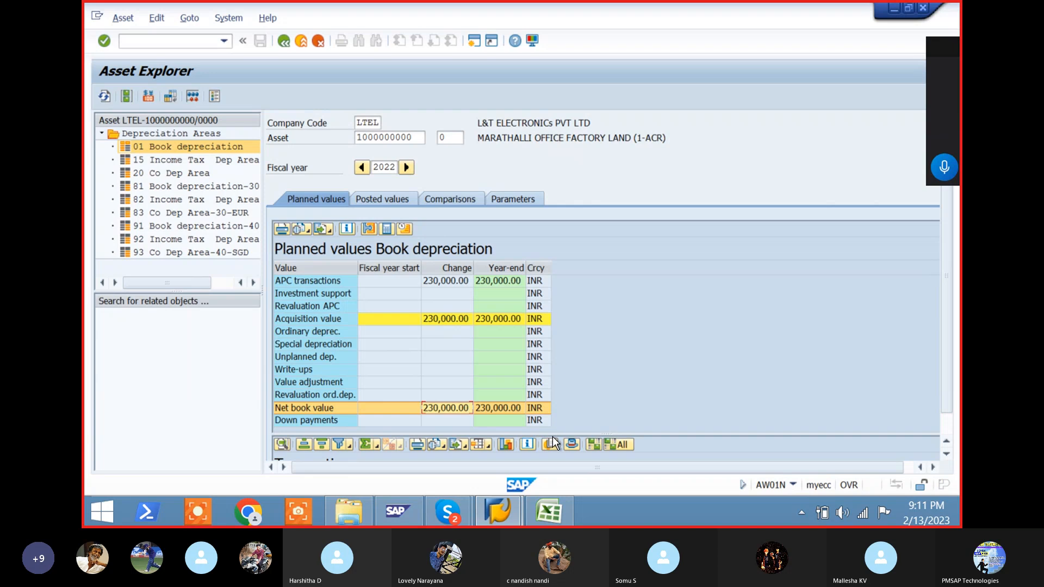
- Display the accounting document behind the external asset acquisition transaction, sort its line items by posting key in descending order, and return to Asset Explorer
left_click_drag(553, 434, 566, 326)
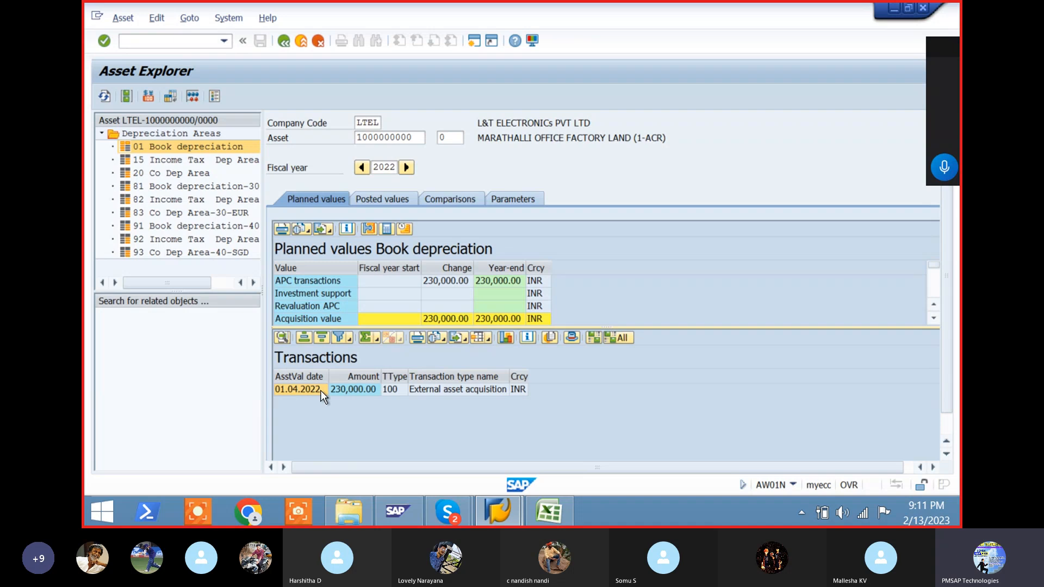
left_click(415, 390)
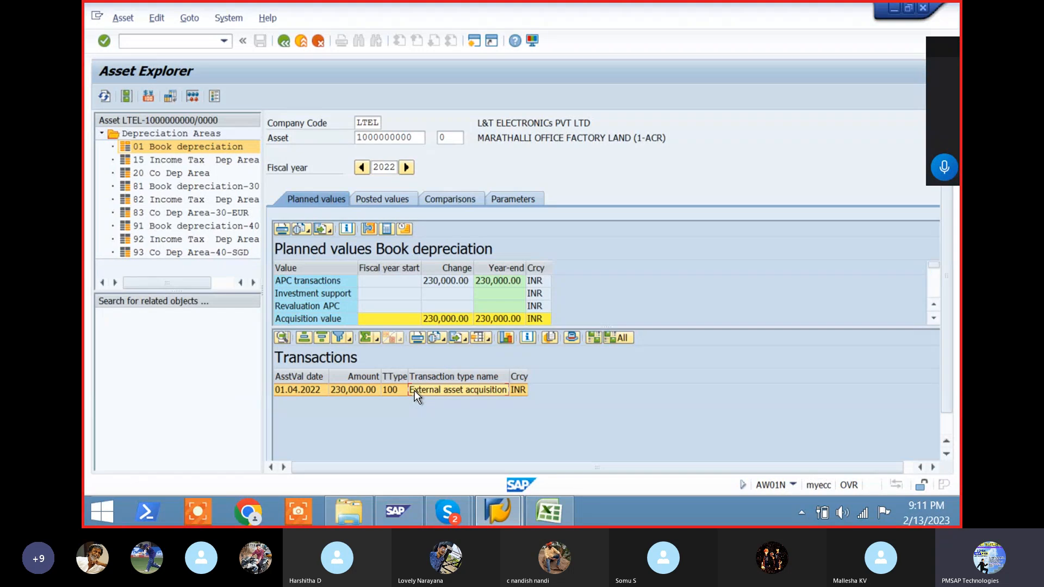
double_click(415, 391)
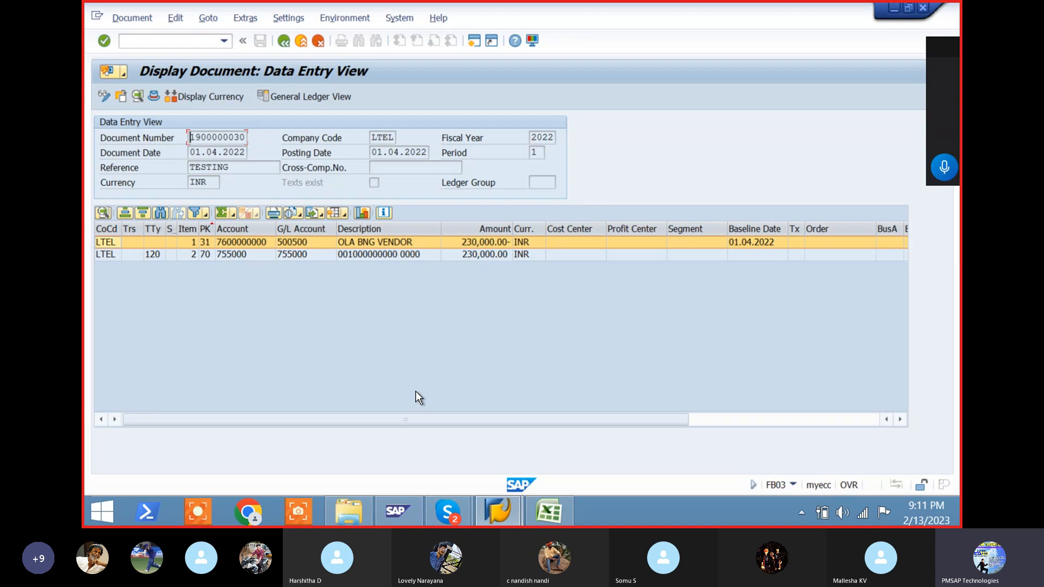
left_click(207, 230)
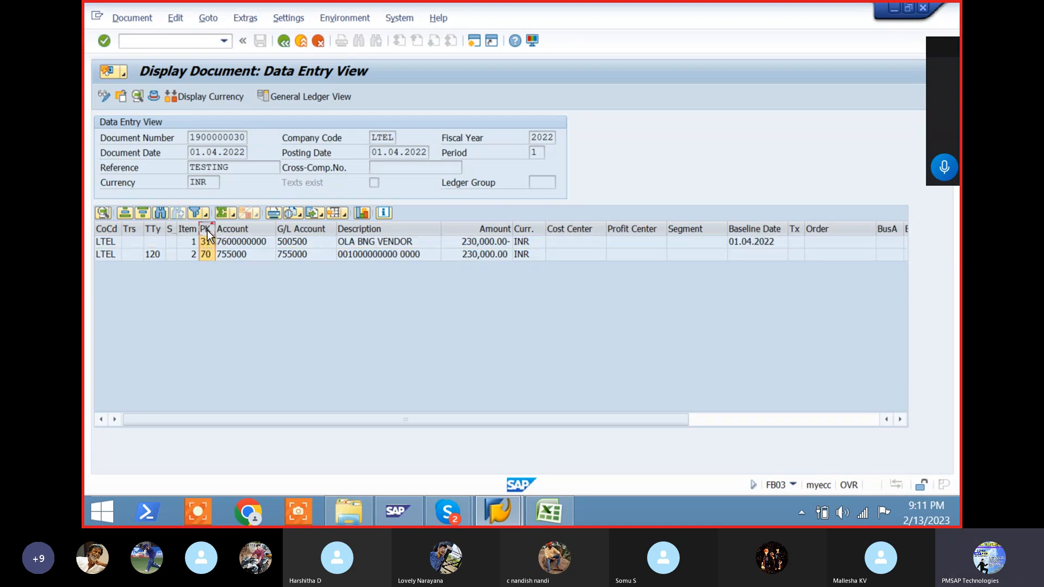
left_click(142, 212)
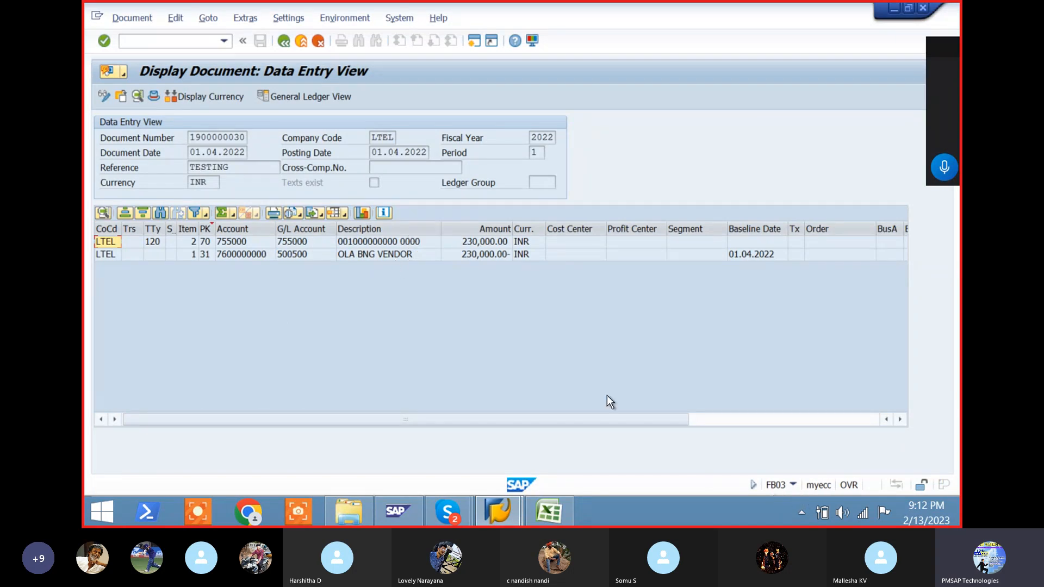
left_click(286, 38)
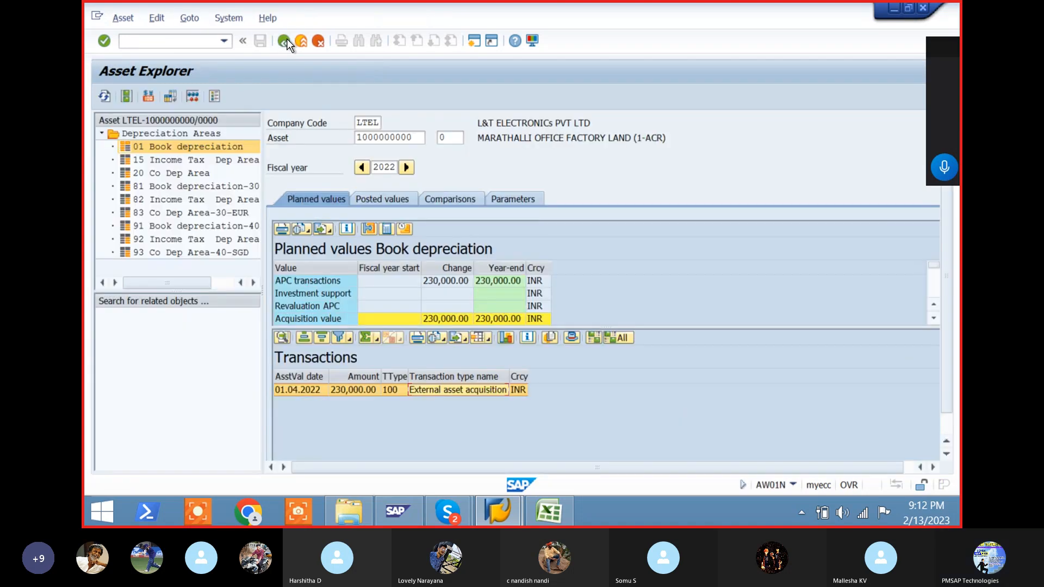
- Check the posted and planned ordinary depreciation for periods 1 to 12, and view the book depreciation area's multi-year comparison
left_click(381, 200)
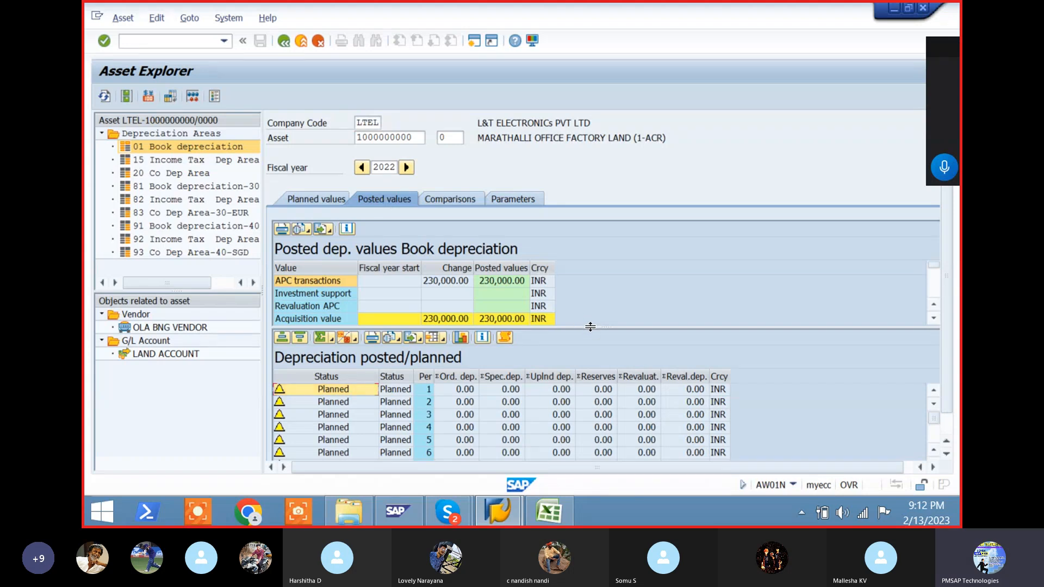
left_click_drag(591, 326, 595, 240)
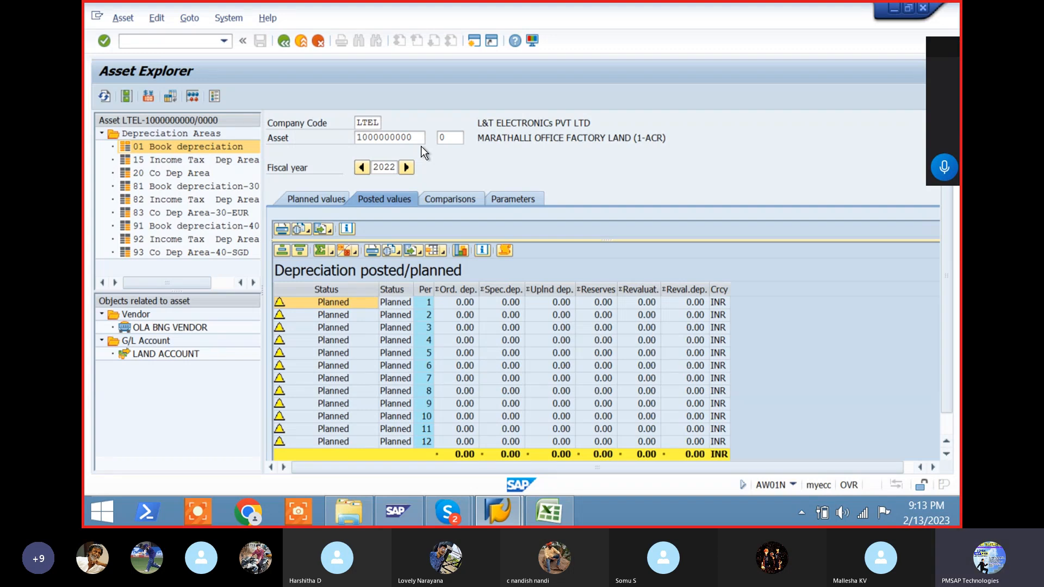
left_click(461, 288)
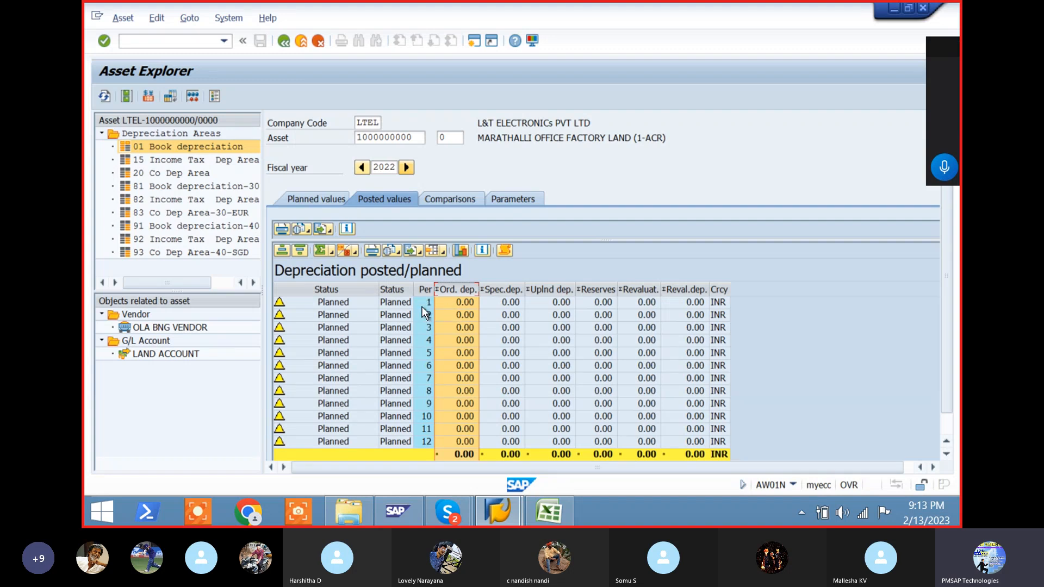
left_click(455, 304)
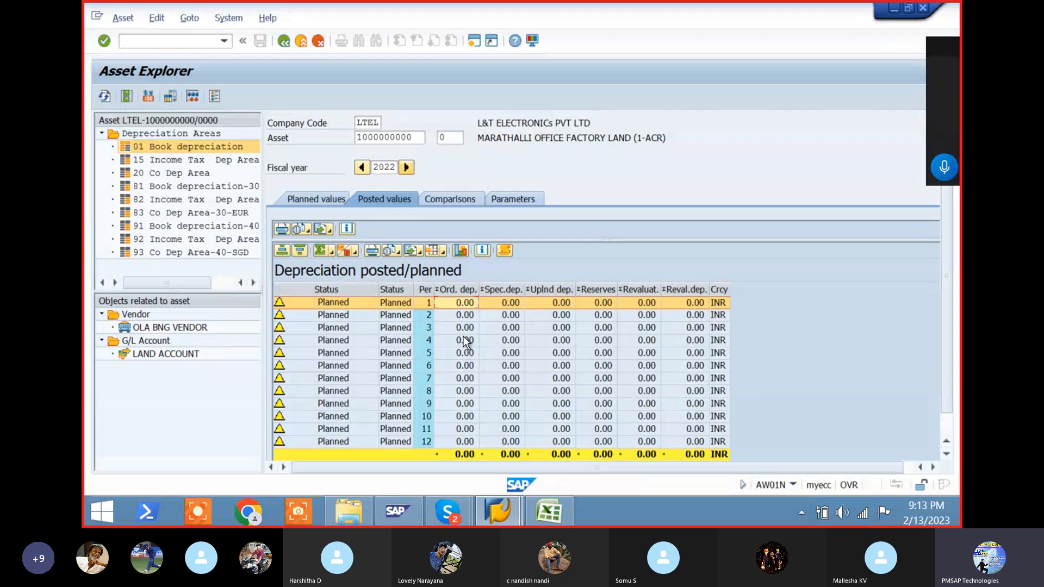
left_click(461, 368)
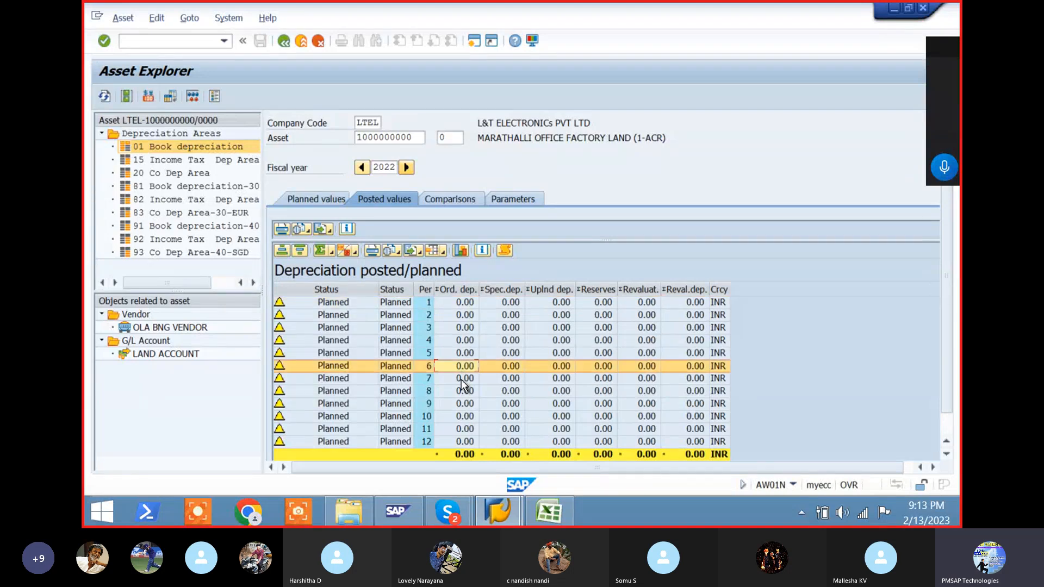
left_click(466, 442)
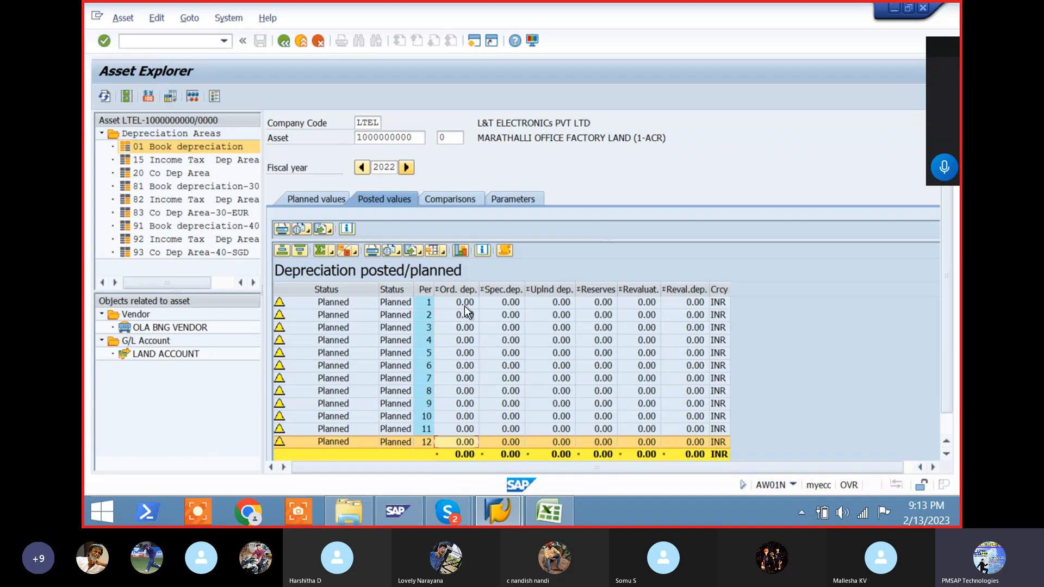
left_click(453, 201)
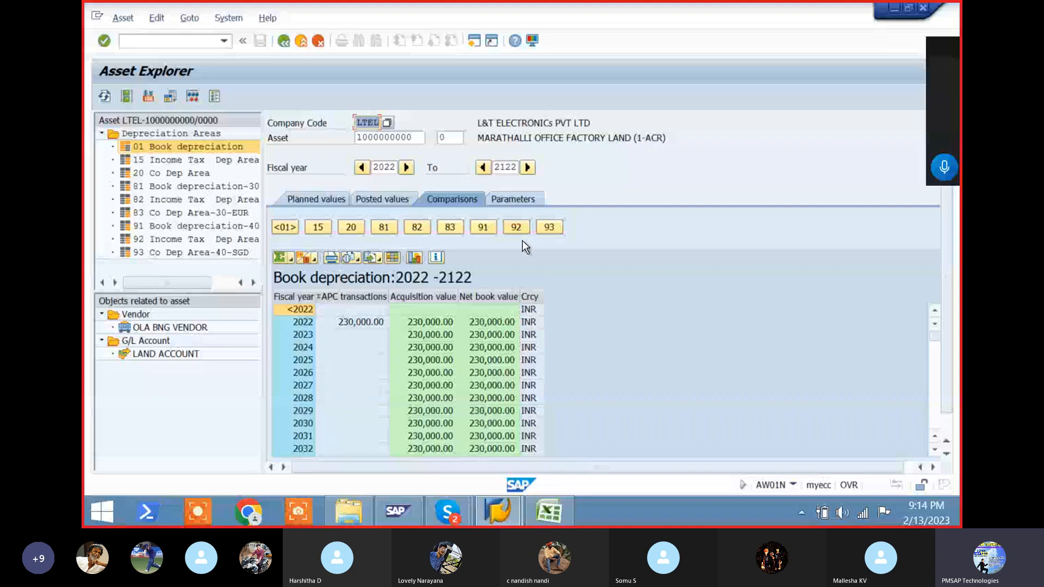
- Display the depreciation key from the asset's parameters and review its status and its base, multi-level, declining-balance and period control methods
left_click(514, 195)
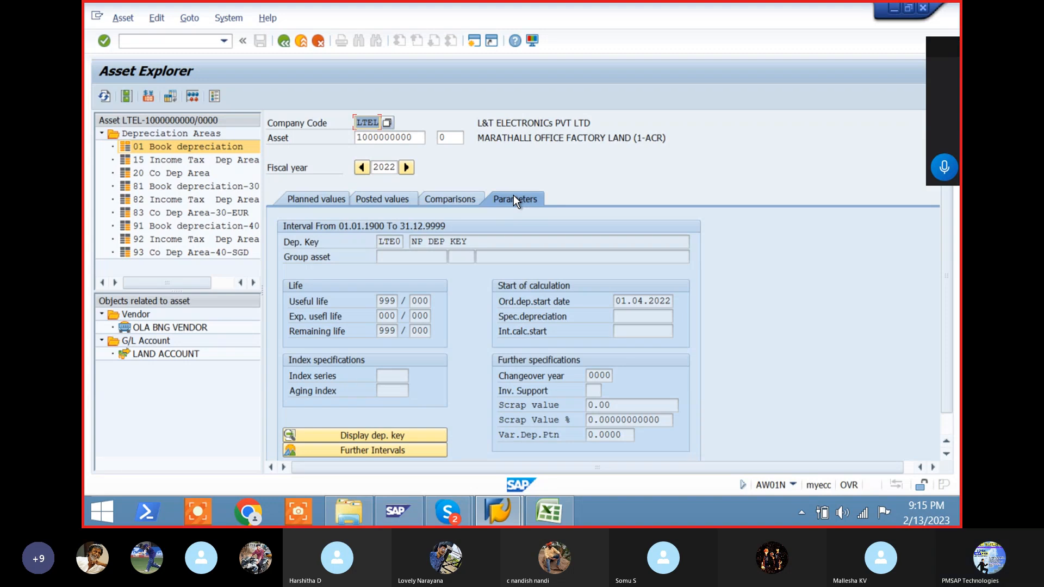
left_click(382, 435)
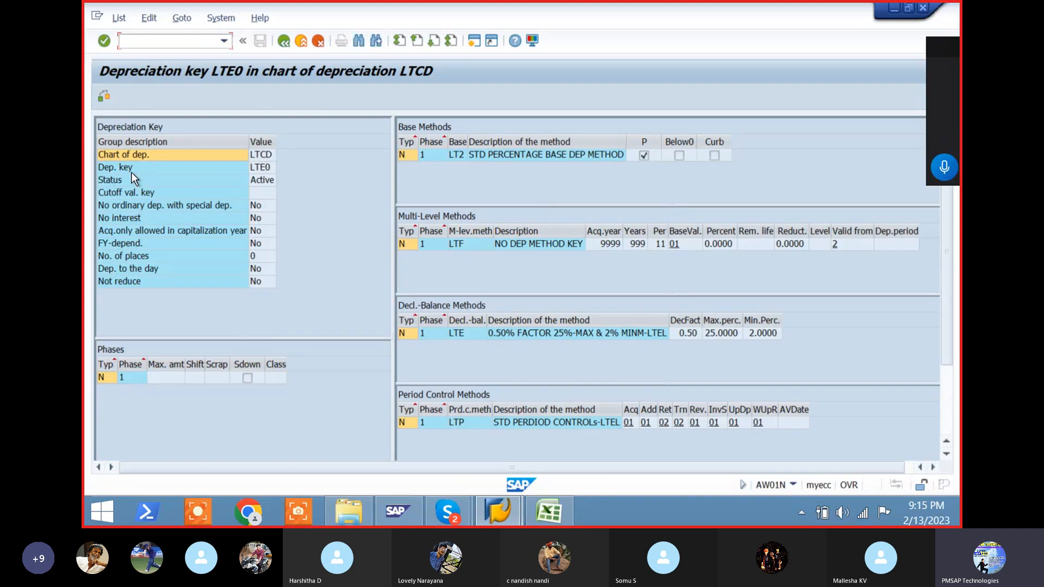
left_click(152, 170)
left_click(253, 180)
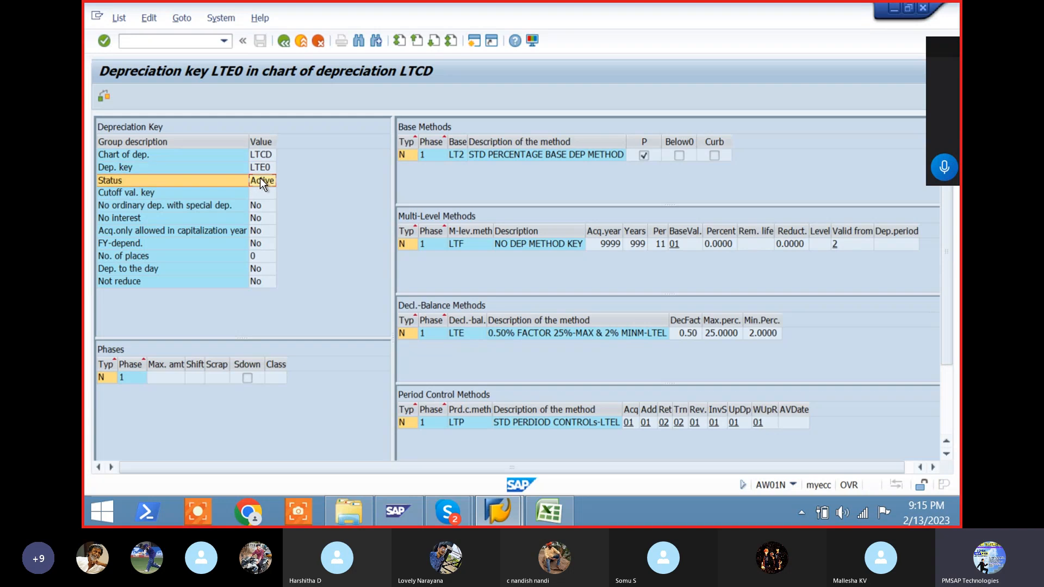
left_click(263, 205)
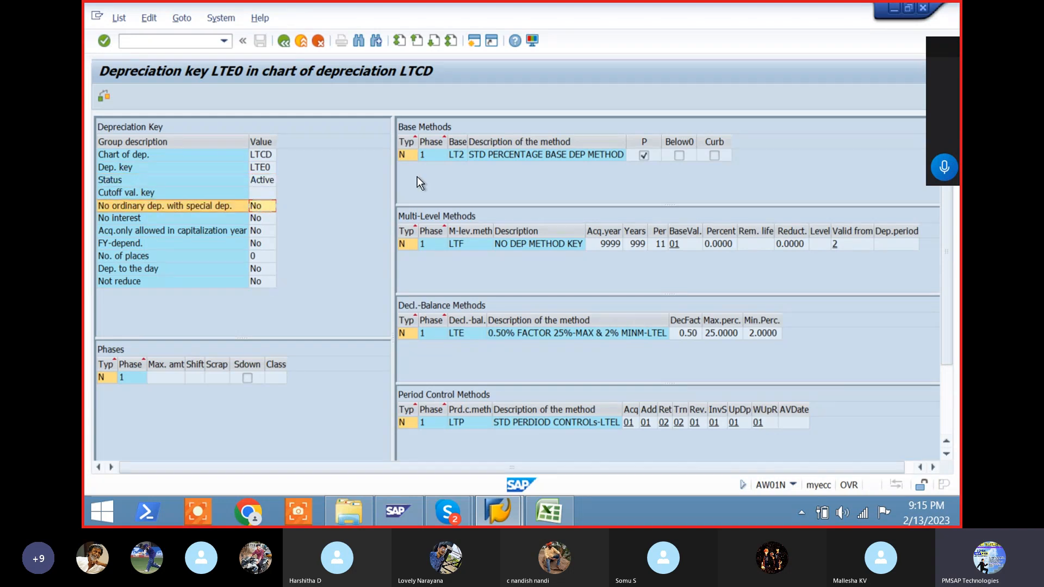
left_click(491, 157)
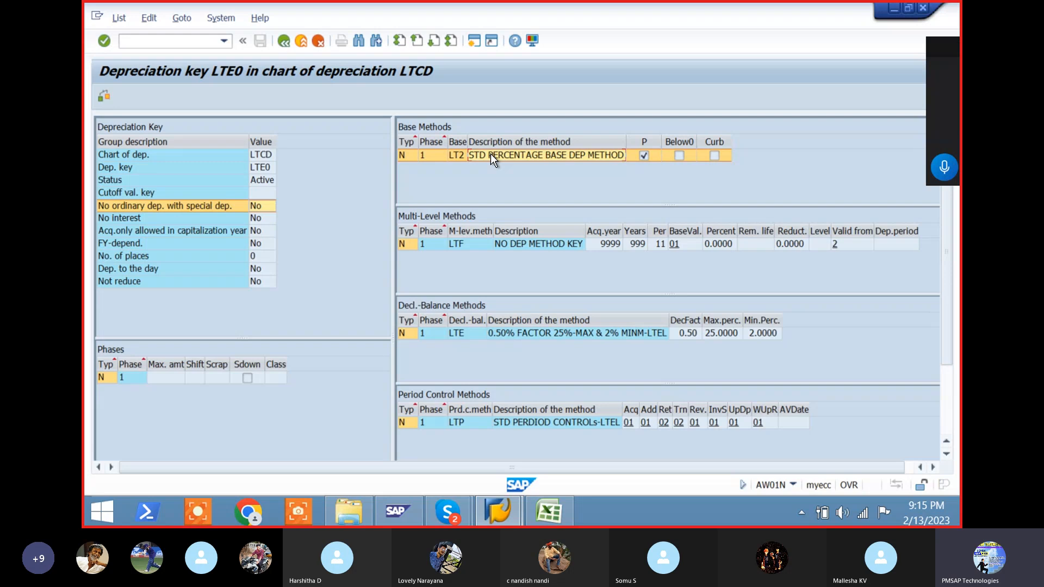
left_click(512, 246)
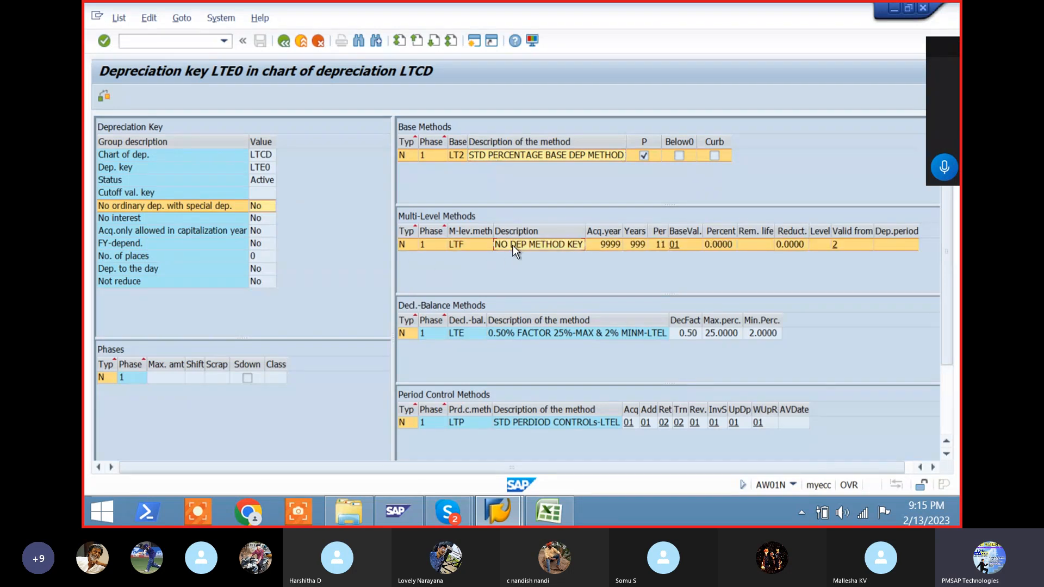
left_click(533, 341)
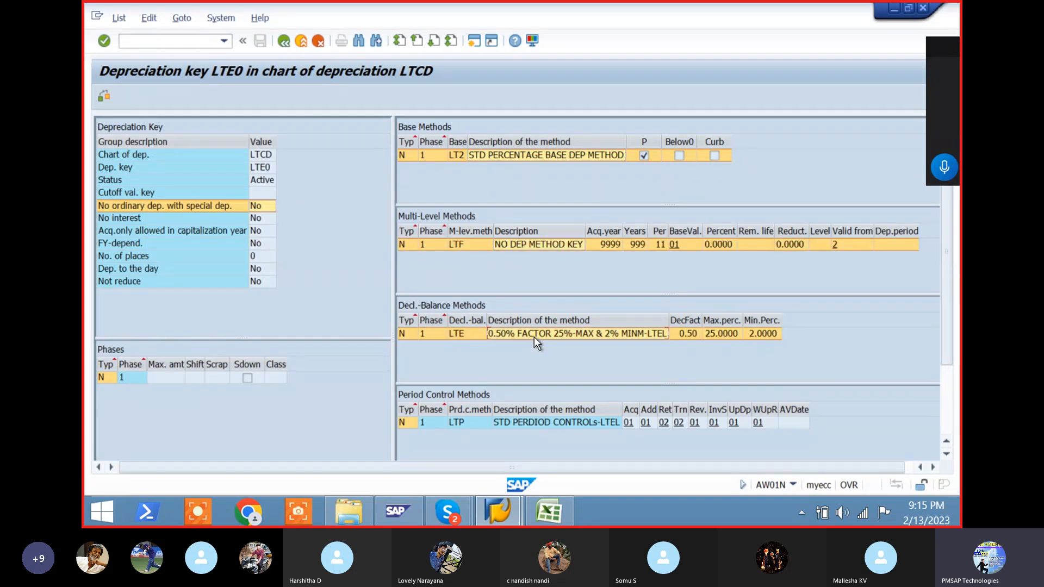
left_click(534, 423)
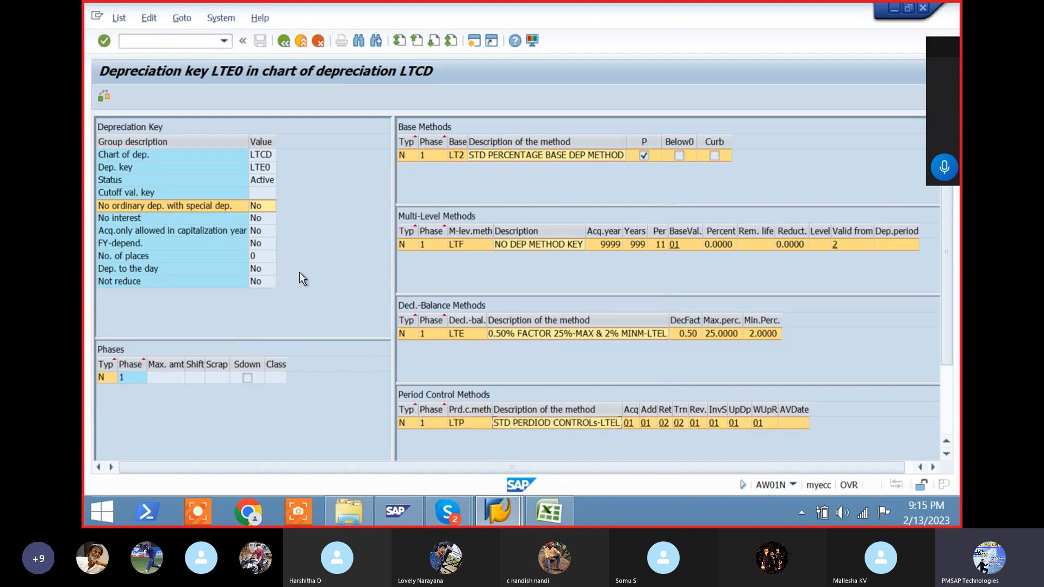
left_click(284, 46)
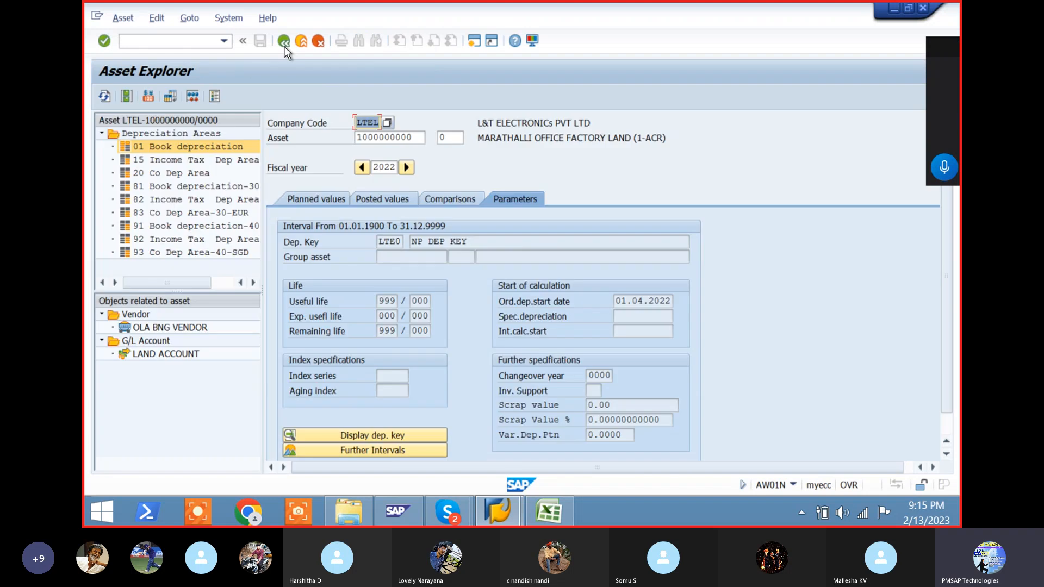
- Review the 2022 planned values of the land asset in every depreciation area, from 01 Book depreciation through 93 Co Dep Area-40-SGD
left_click(312, 201)
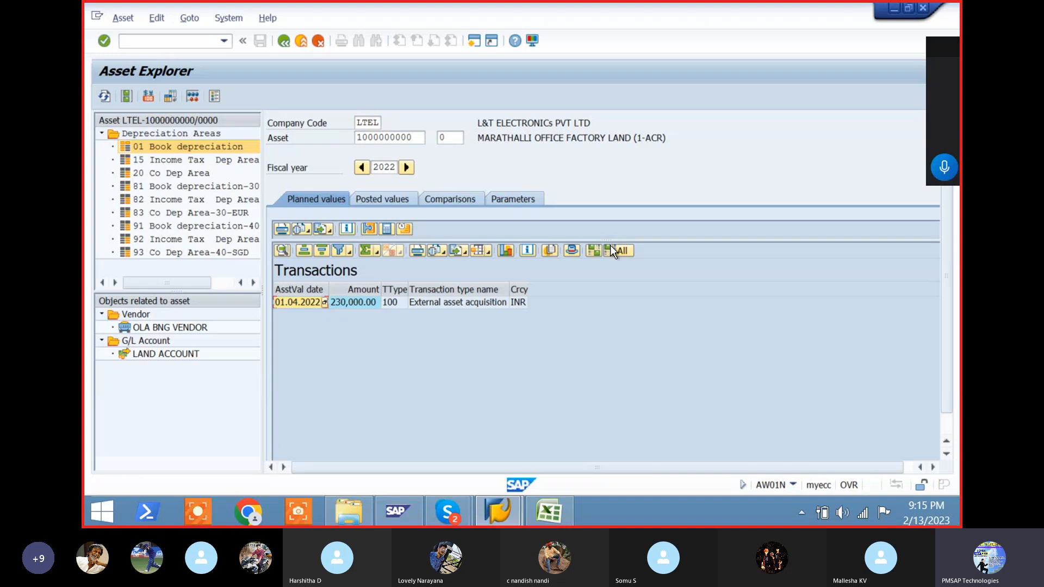
left_click_drag(609, 241, 601, 391)
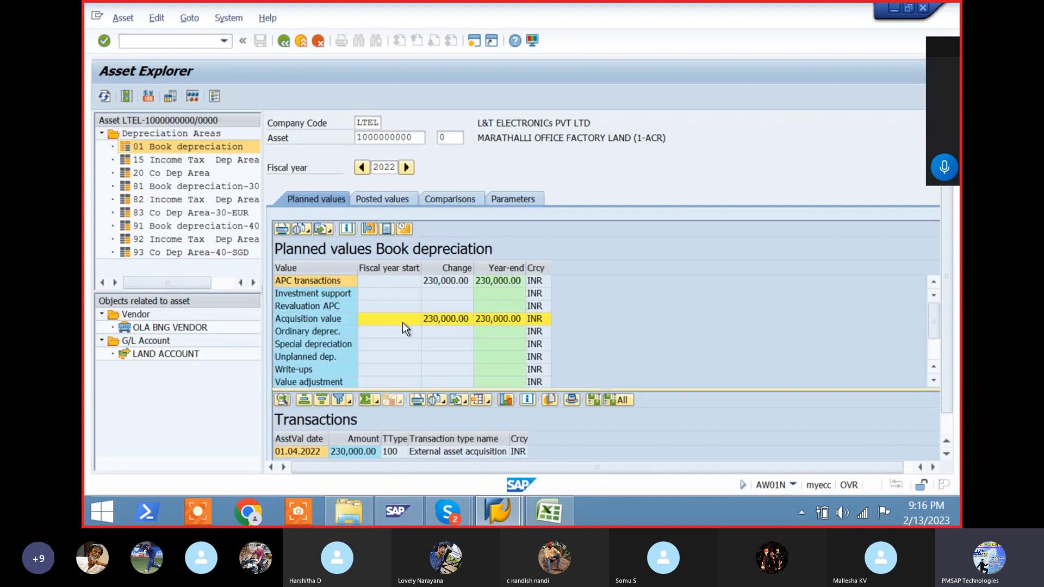
left_click(175, 160)
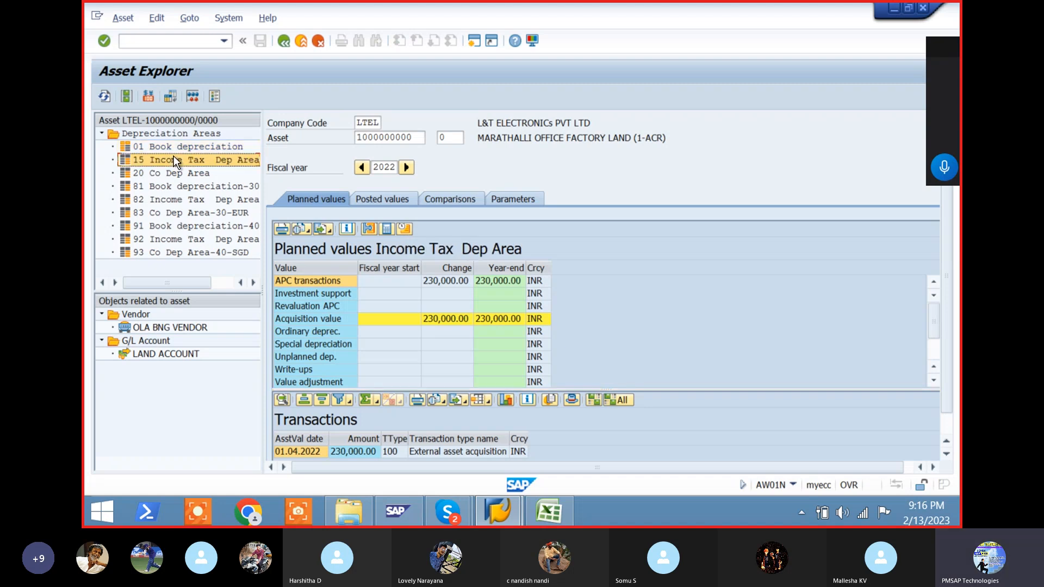
left_click(176, 173)
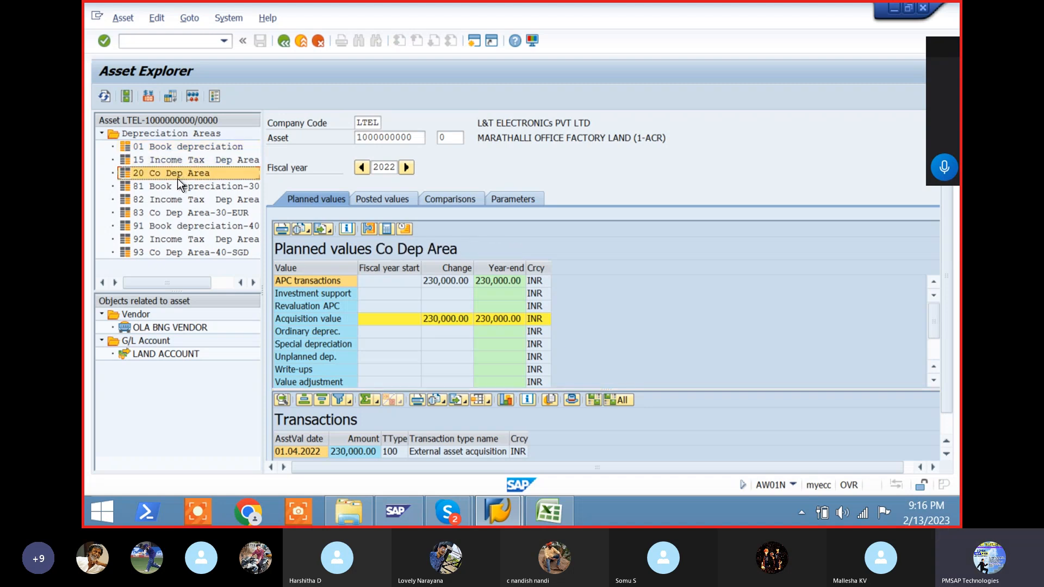
left_click(179, 188)
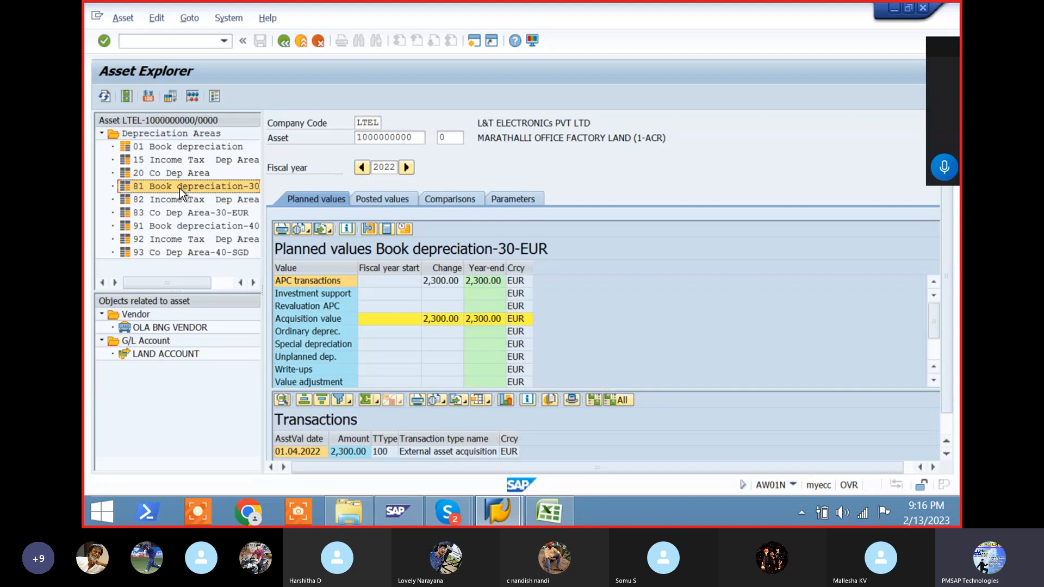
left_click(182, 202)
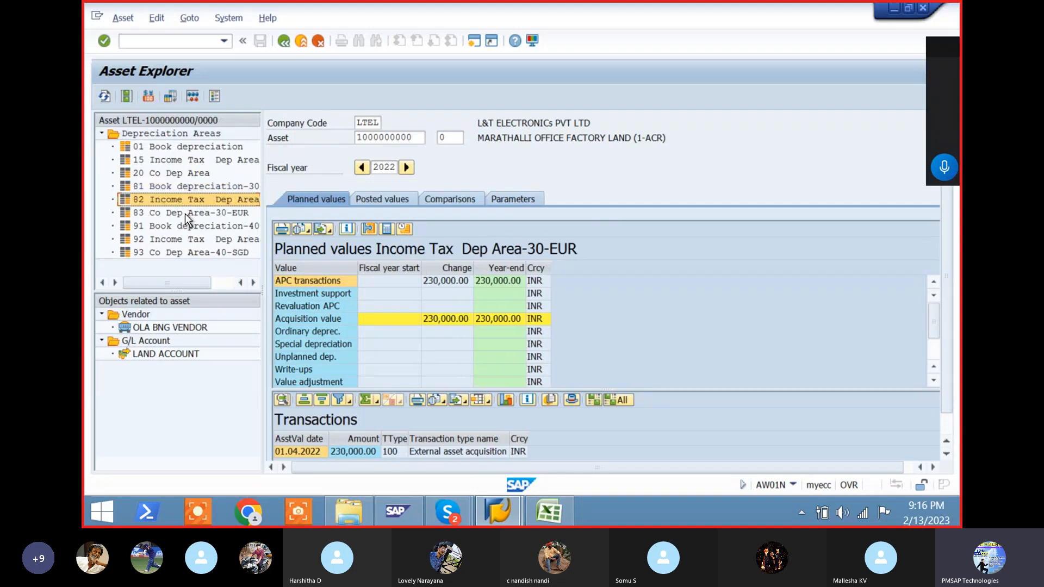
left_click(185, 214)
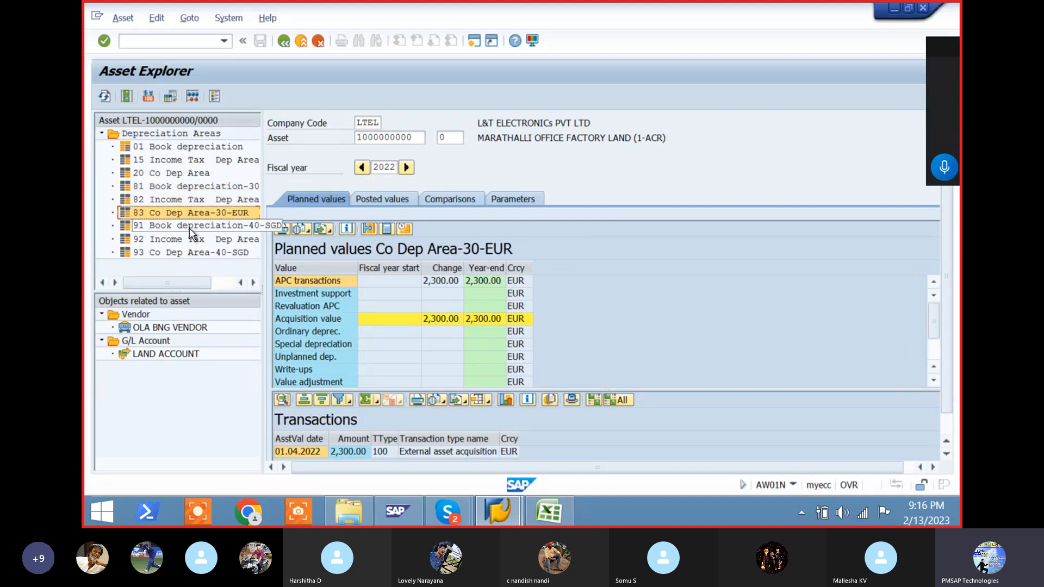
left_click(189, 228)
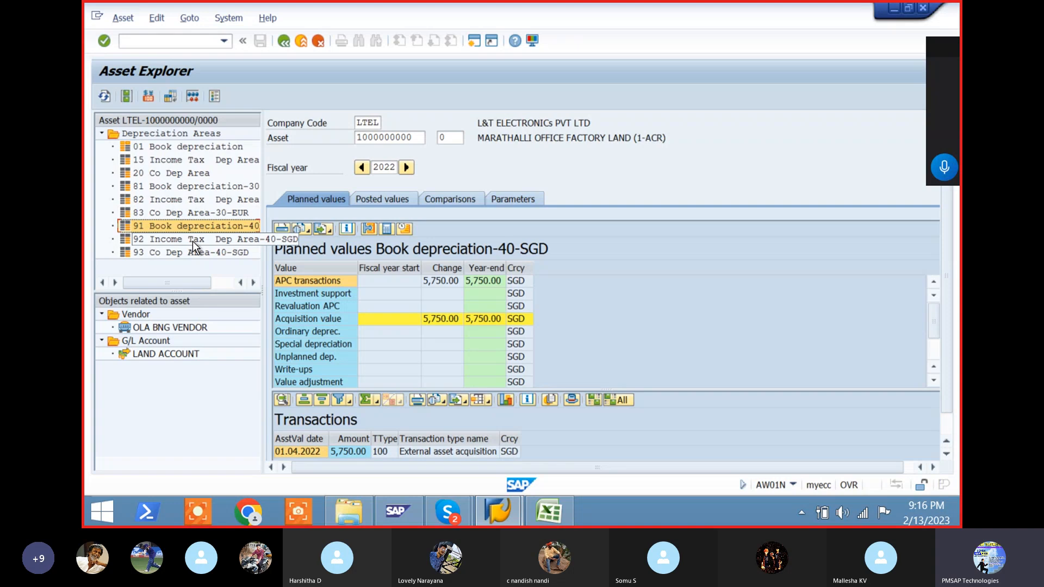
left_click(192, 240)
left_click(197, 254)
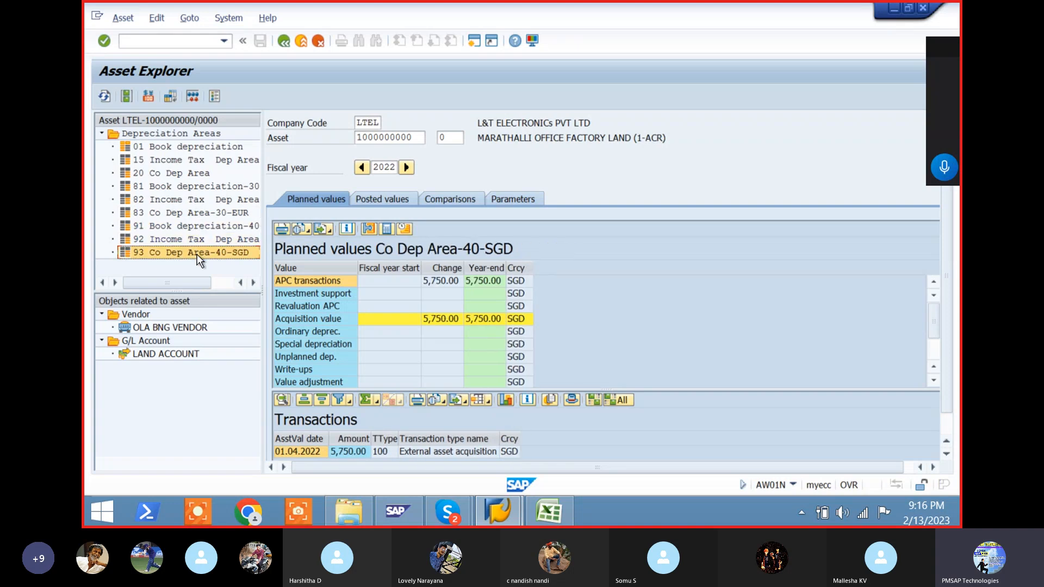
- Check the planned values of areas 15 and 20, and examine the posted and planned depreciation by period for 20 Co Dep Area
left_click(167, 158)
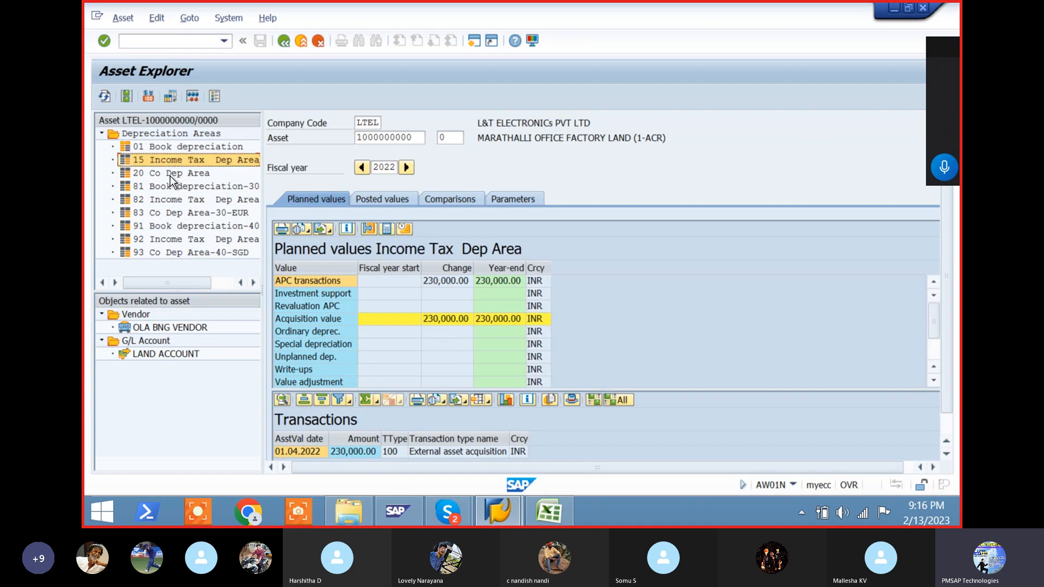
left_click(170, 174)
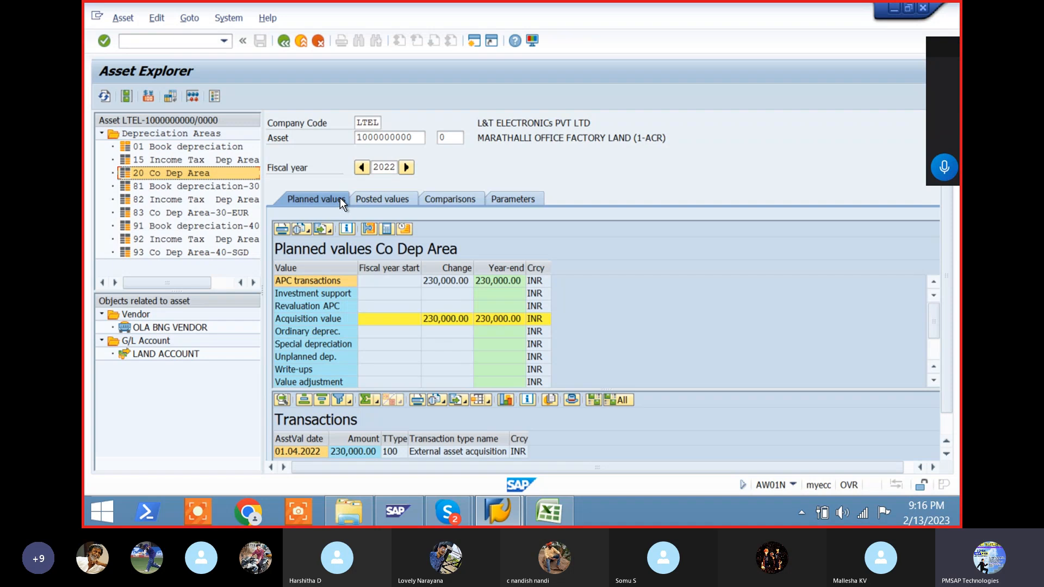
left_click(376, 199)
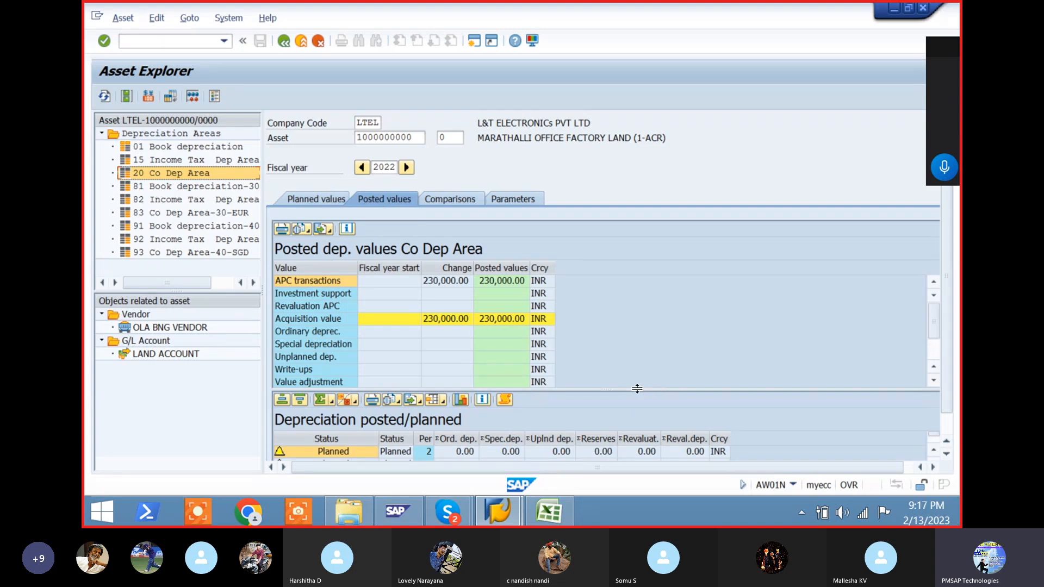
left_click_drag(637, 389, 638, 282)
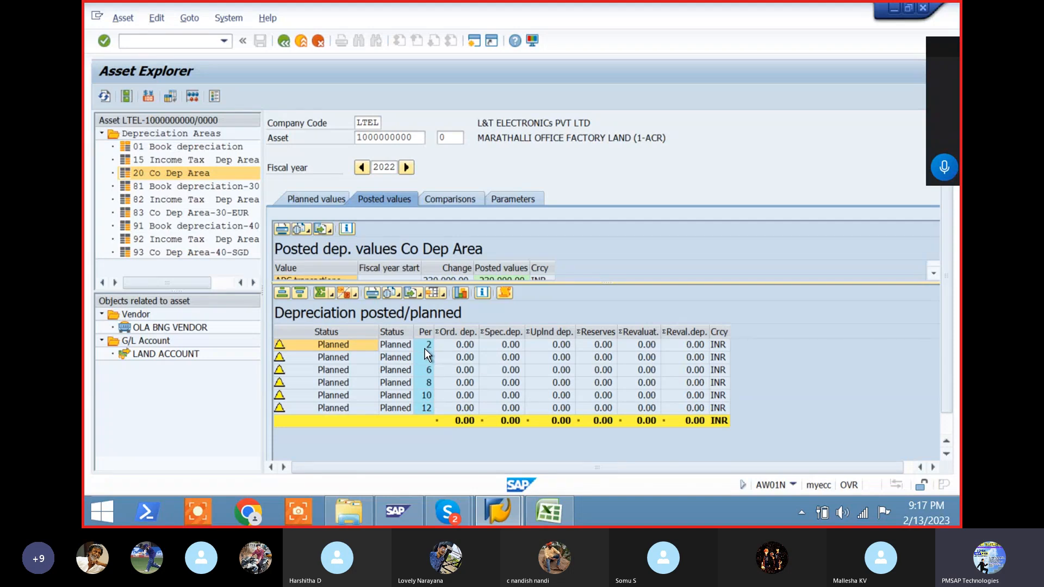
left_click(471, 347)
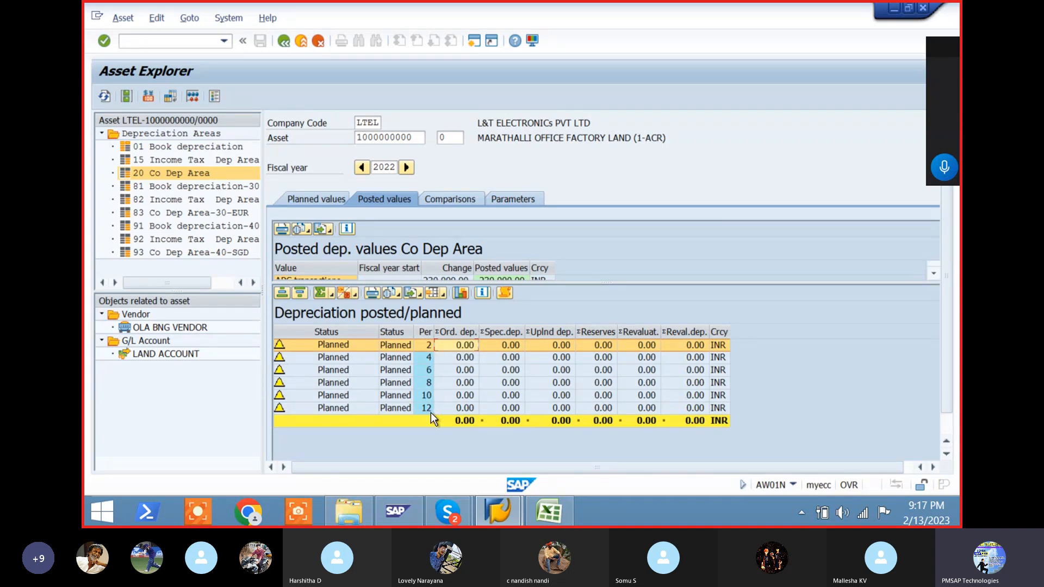
left_click(429, 350)
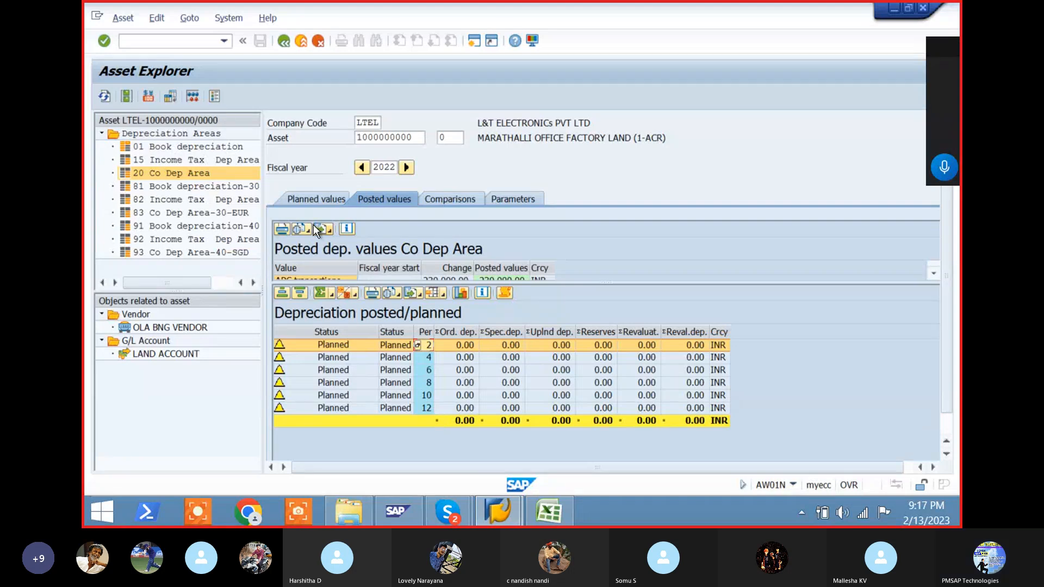
- Compare the posted depreciation values of the EUR and SGD depreciation areas 81, 82, 83, 91 and 92
left_click(196, 187)
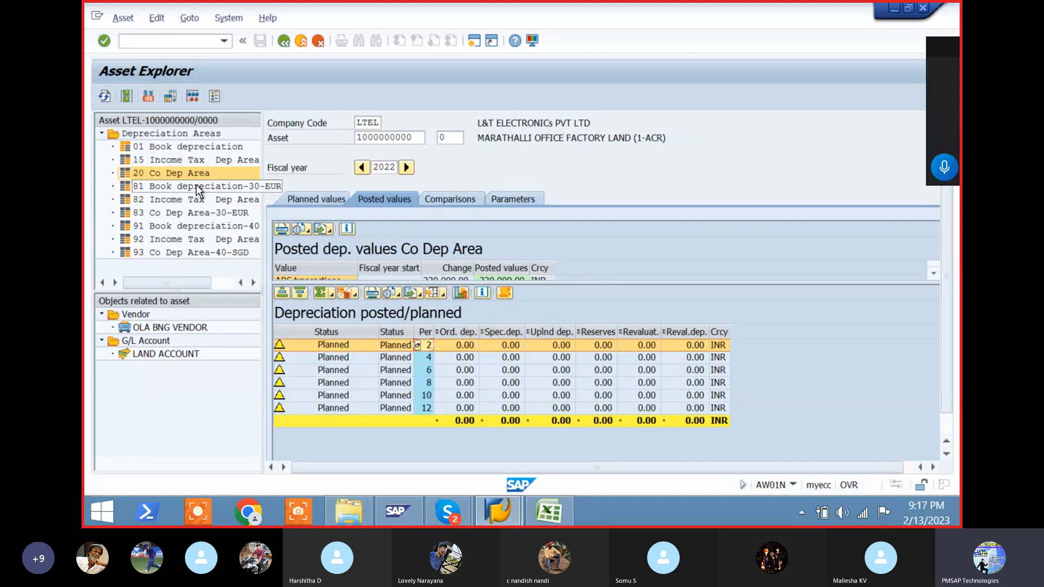
left_click(202, 200)
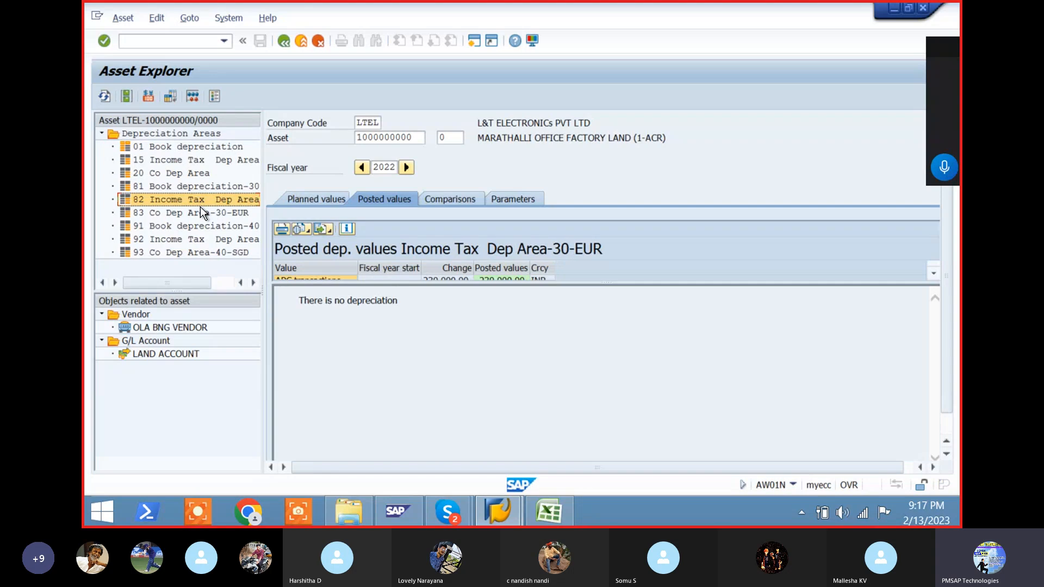
left_click(208, 215)
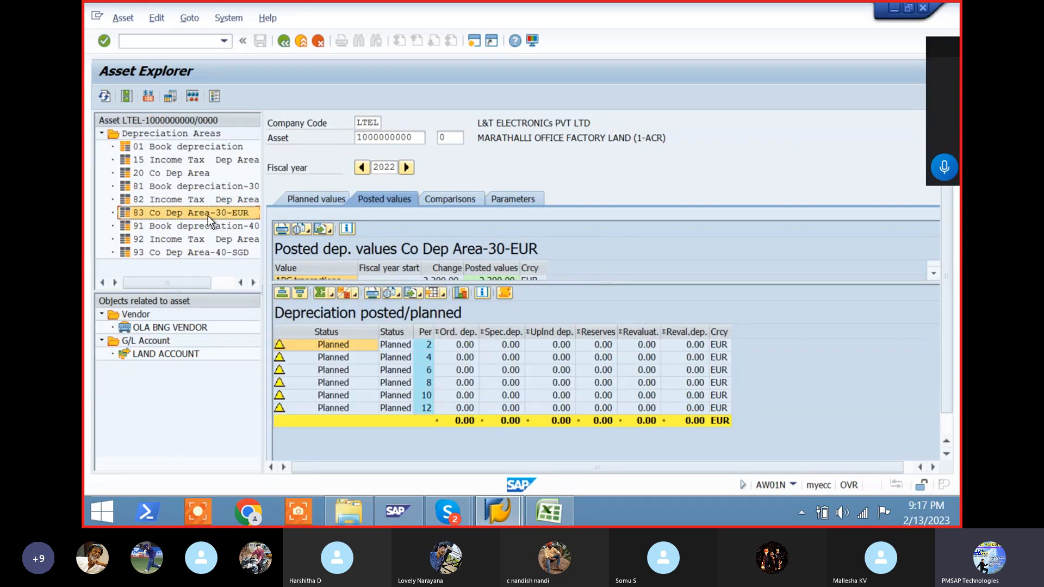
left_click(208, 227)
left_click(209, 240)
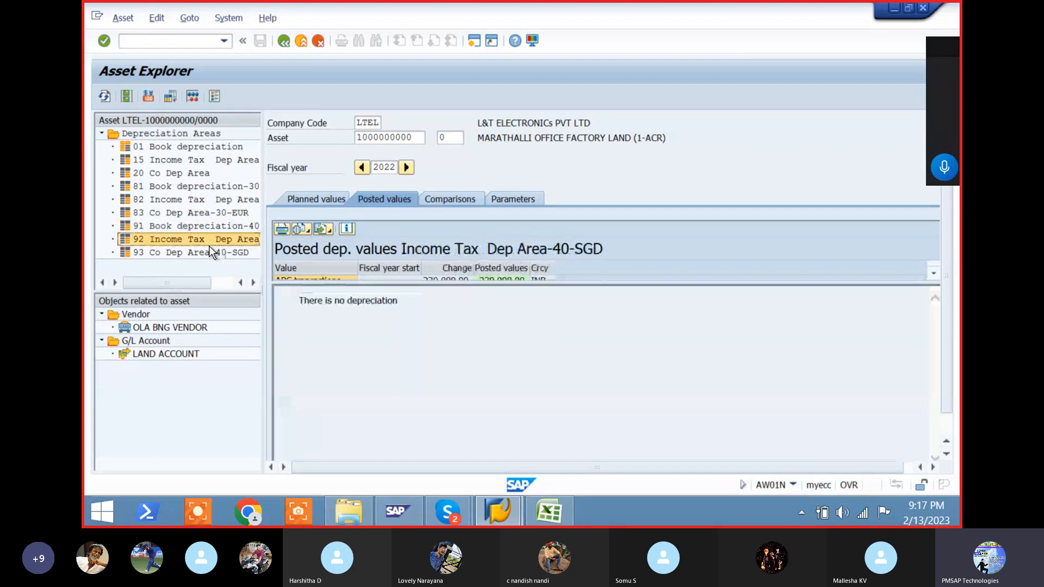
- Switch to the Excel class notes and highlight the ASSET TABLEs section in A323:N331 to review the SE16N table list
left_click(552, 512)
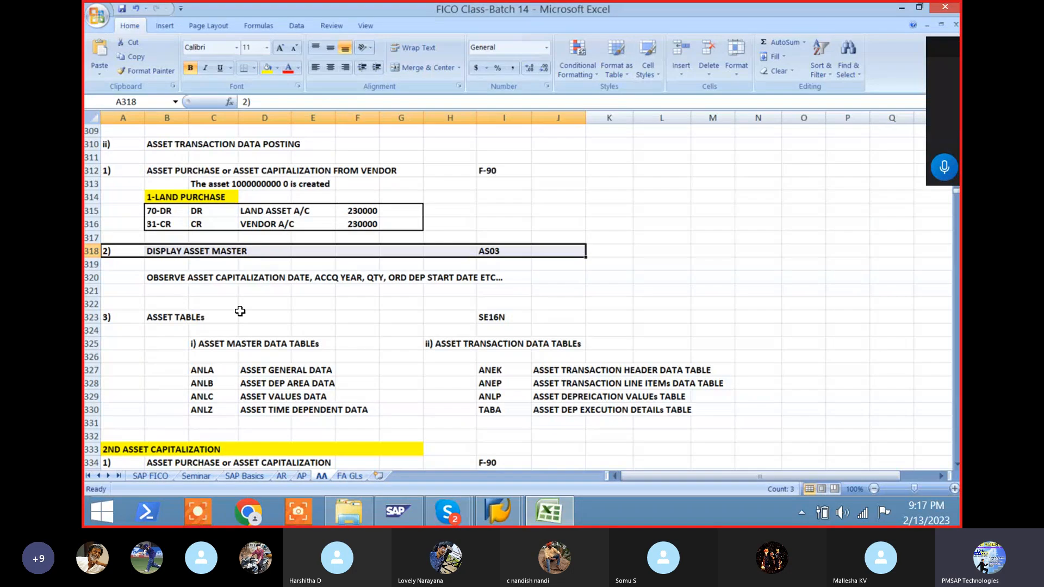
left_click(121, 319)
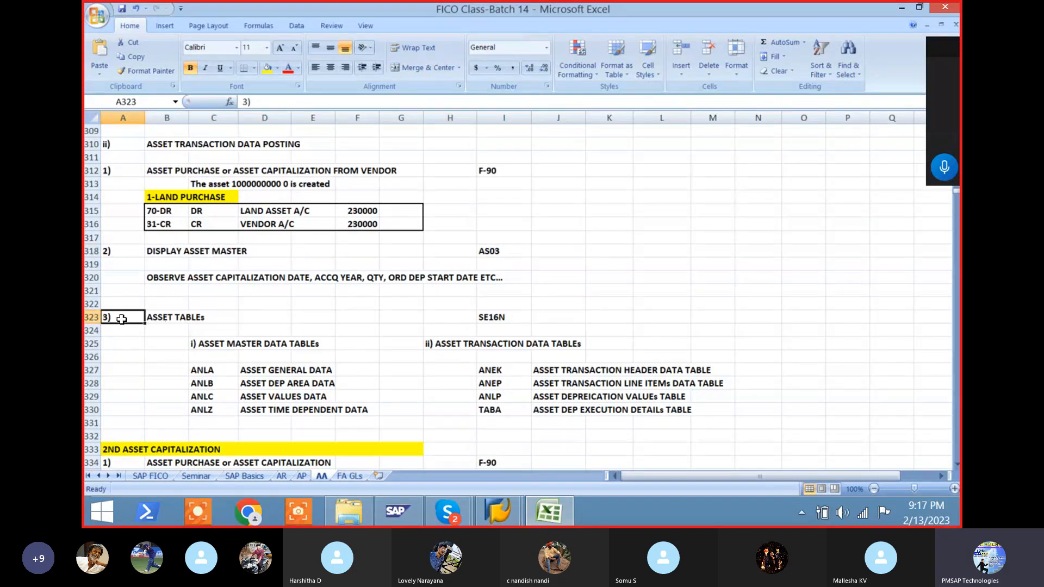
key("shift+Right")
key("shift+Right")
key("shift+Right")
key("shift+Right")
key("shift+Right")
key("shift+Right")
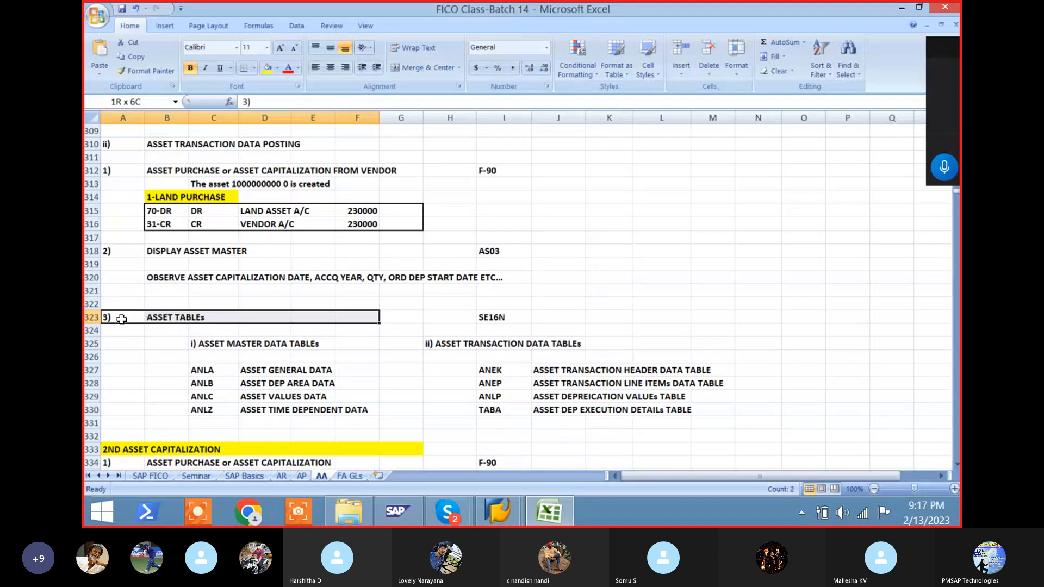
key("shift+Right")
key("shift+Right")
key("shift+Right")
key("shift+Right")
key("shift+Right")
key("shift+Right")
key("shift+Right")
key("shift+Down")
key("shift+Down")
key("shift+Down")
key("shift+Down")
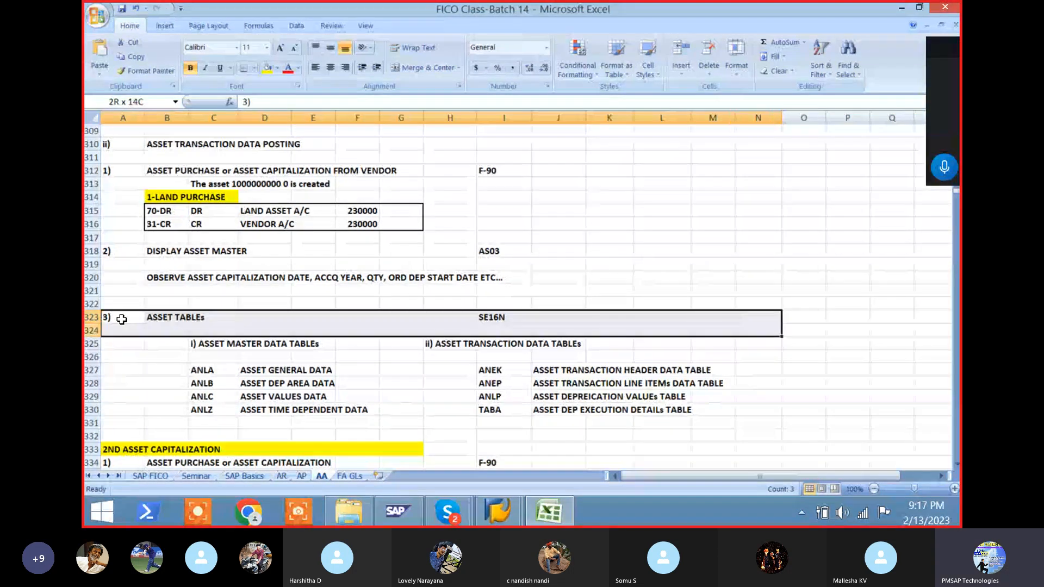
key("shift+Down")
key("shift+Down")
key("shift+Down")
key("shift+Down")
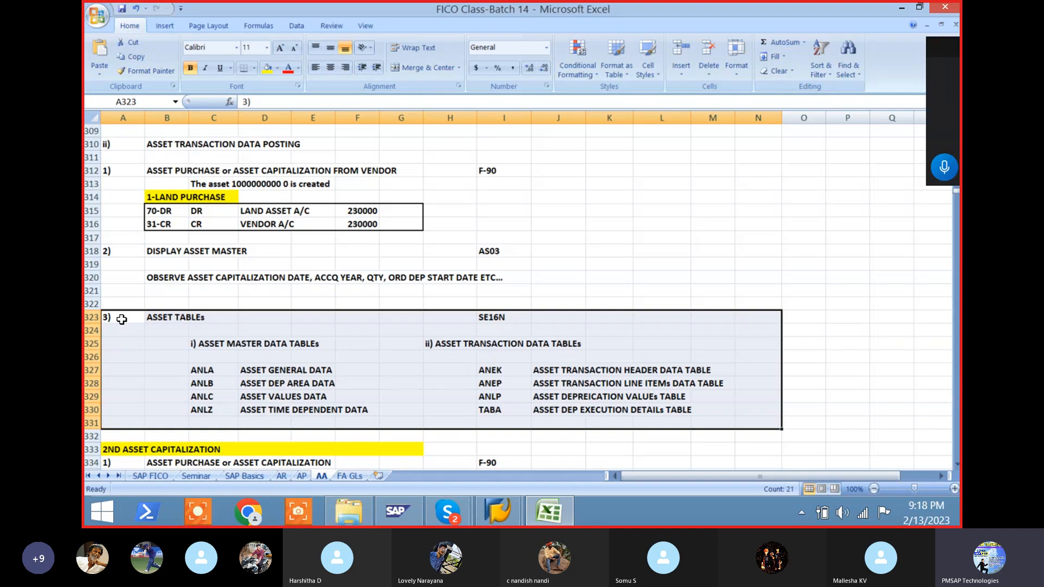
left_click_drag(122, 319, 119, 511)
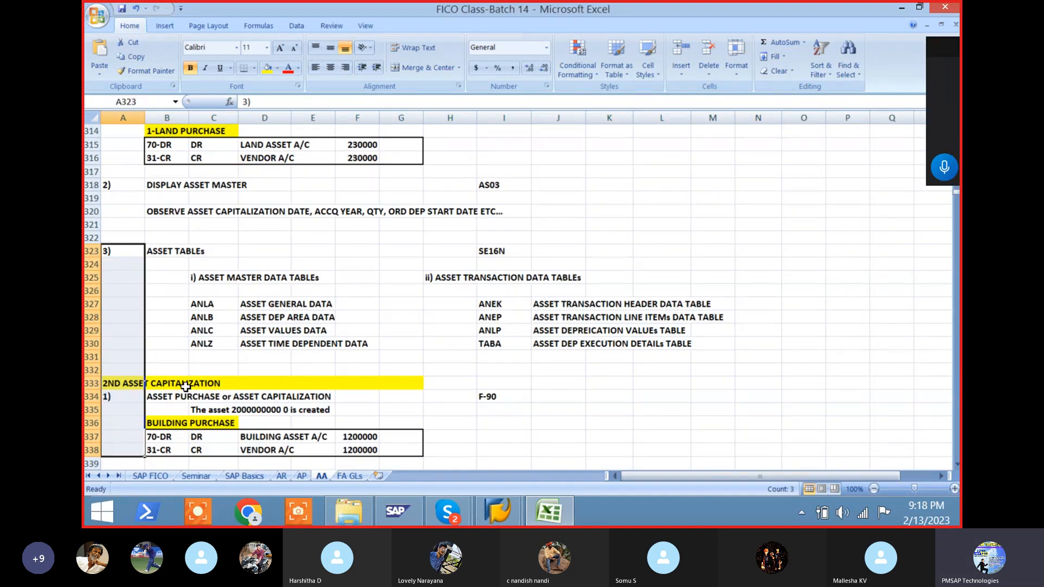
left_click_drag(127, 253, 761, 359)
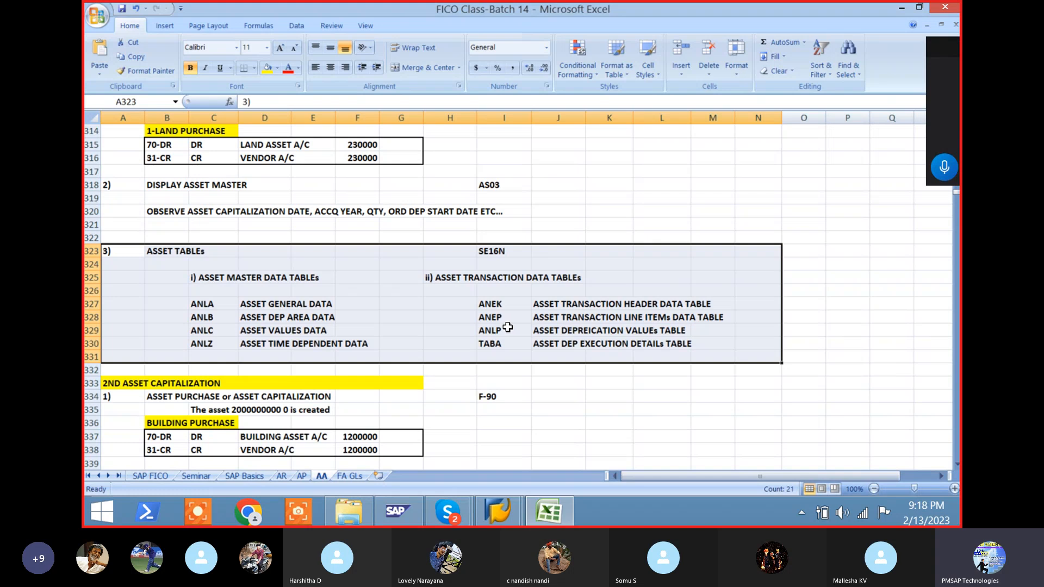
- Move the asset transaction tables ANEK, ANEP, ANLP and TABA with their descriptions from I327:J330 to start in cell H327
left_click_drag(496, 304, 553, 342)
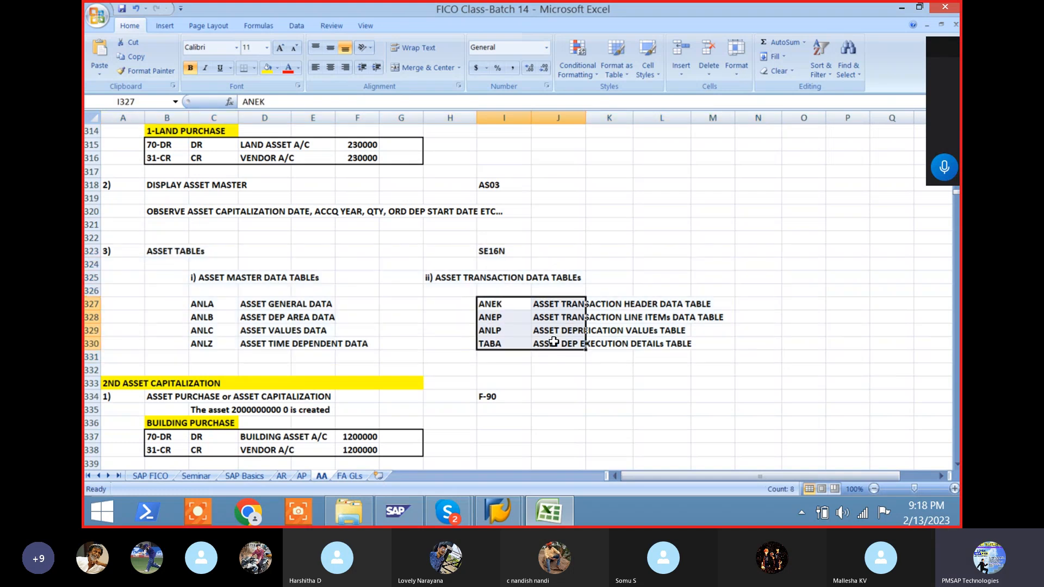
key("ctrl+c")
key("Left")
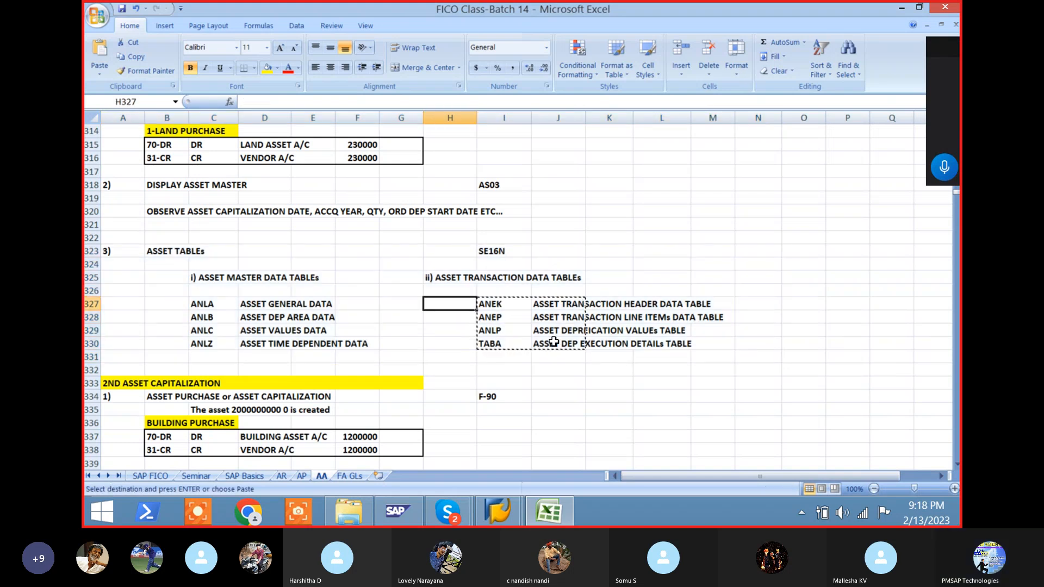
key("Return")
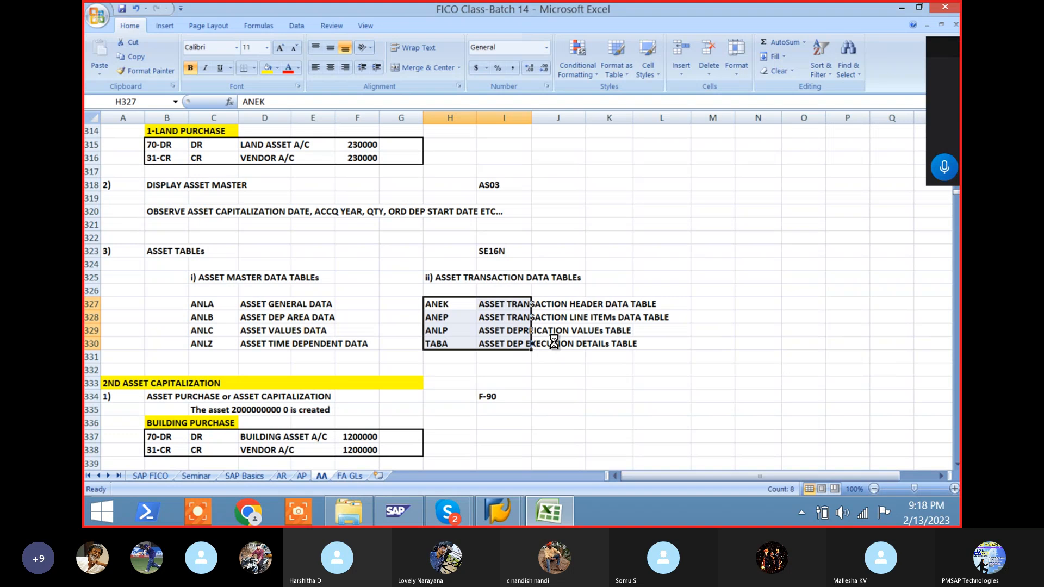
- Highlight the rearranged ASSET TABLEs block in A323:M331 to review its master and transaction data tables
left_click(114, 251)
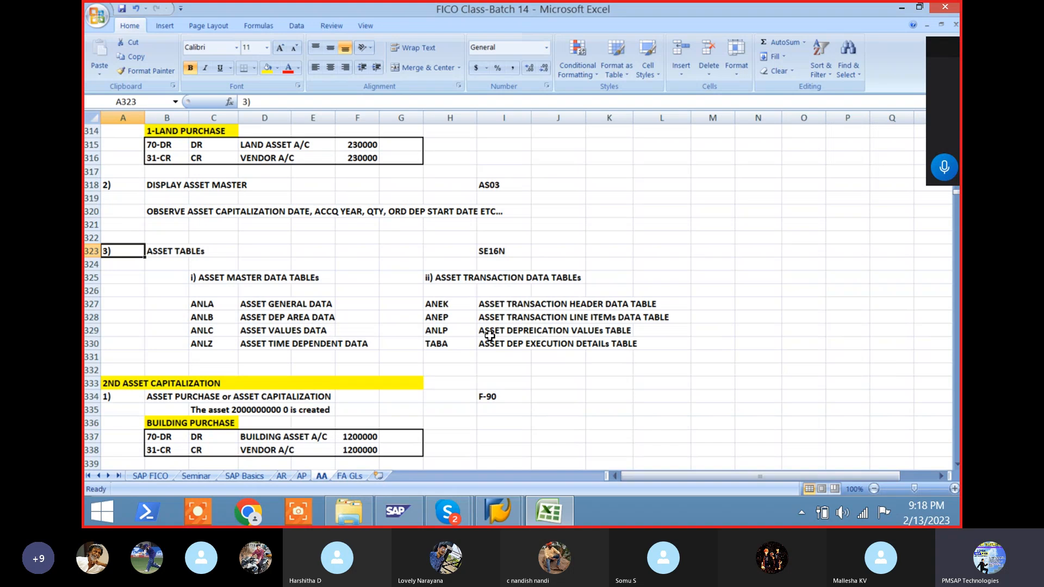
key("shift+Right")
key("shift+Right")
key("shift+Right")
key("shift+Right")
key("shift+Right")
key("shift+Right")
key("shift+Right")
key("shift+Right")
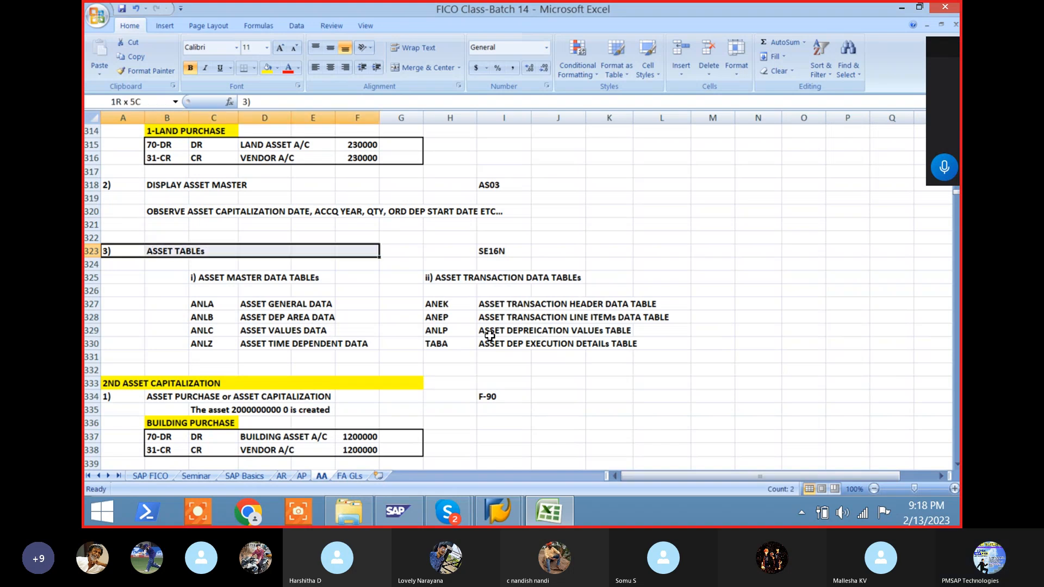
key("shift+Right")
key("shift+Right")
key("shift+Right")
key("shift+Right")
key("shift+Down")
key("shift+Down")
key("shift+Down")
key("shift+Down")
key("shift+Down")
key("shift+Down")
key("shift+Down")
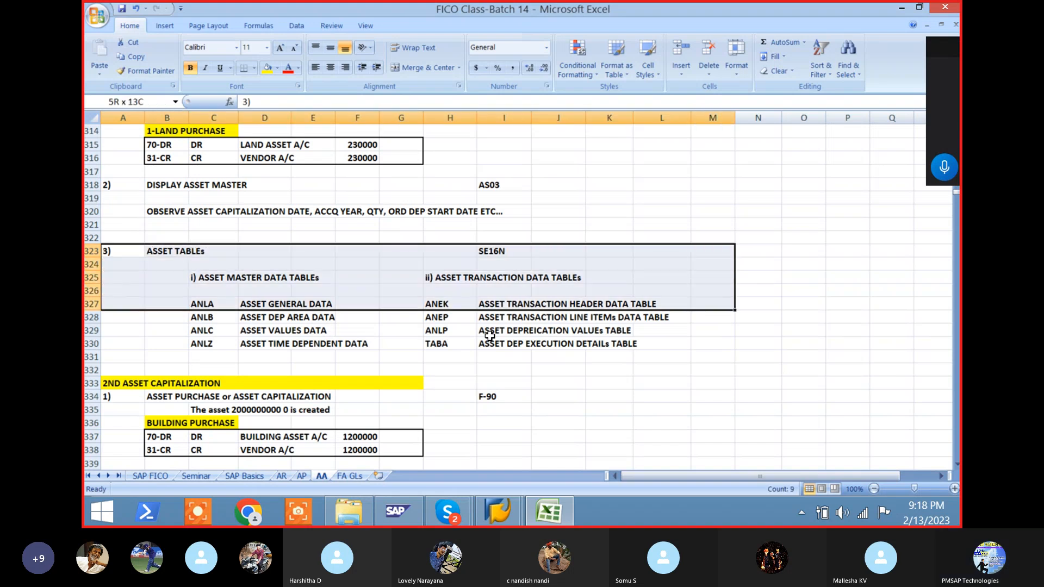
key("shift+Down")
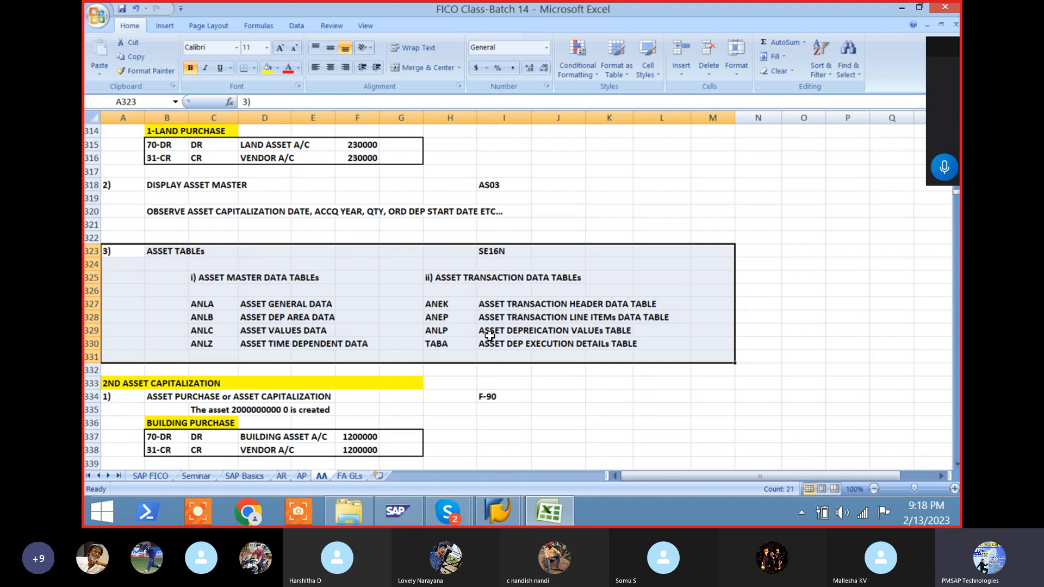
- Highlight the asset master and asset transaction data table headings in C325:L325
left_click(177, 267)
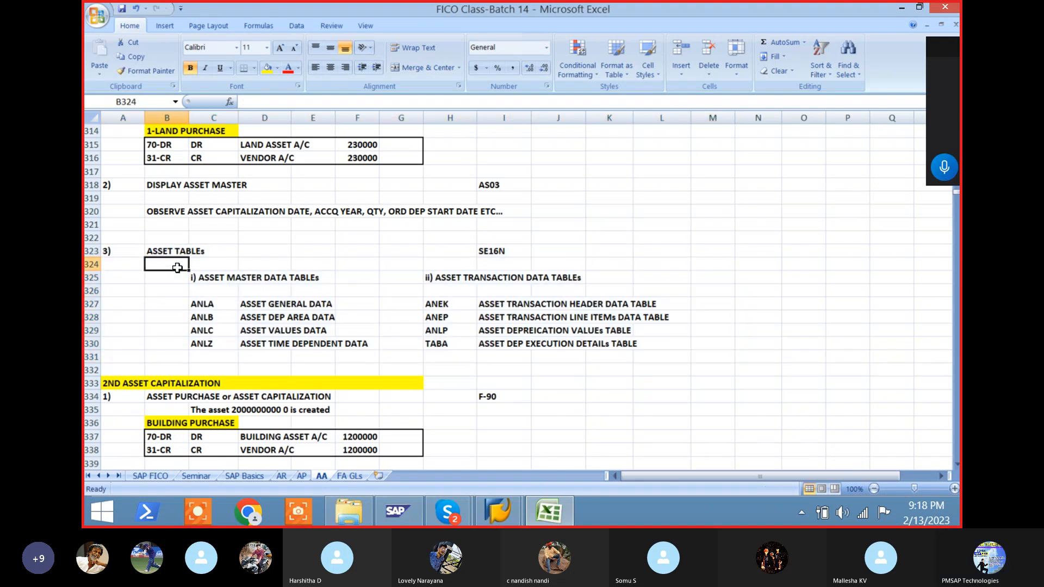
key("Down")
key("Right")
key("shift+Right")
key("shift+Right")
key("shift+Right")
key("shift+Right")
key("shift+Right")
key("shift+Right")
key("shift+Right")
key("shift+Right")
key("shift+Right")
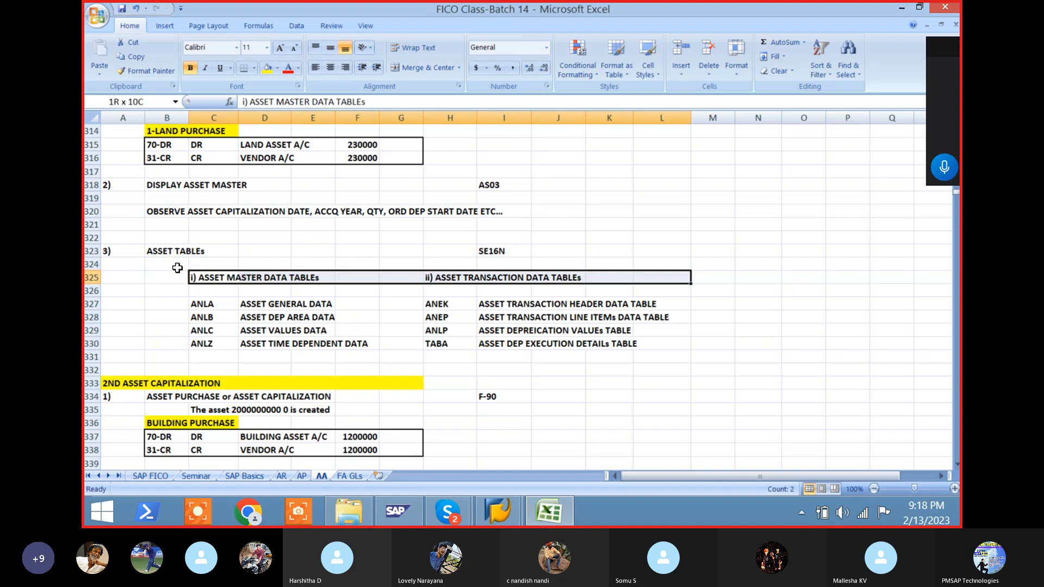
- Add thick box borders around the whole asset tables block C325:L330 and around its asset master data part C325:G330
key("shift+Down")
key("shift+Down")
key("shift+Down")
key("shift+Down")
key("shift+Down")
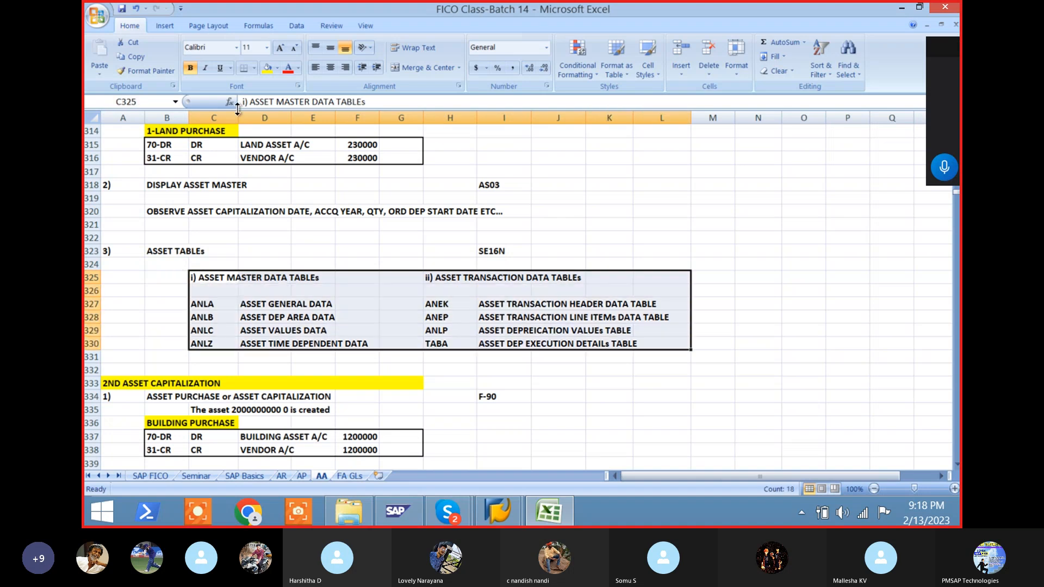
left_click(253, 67)
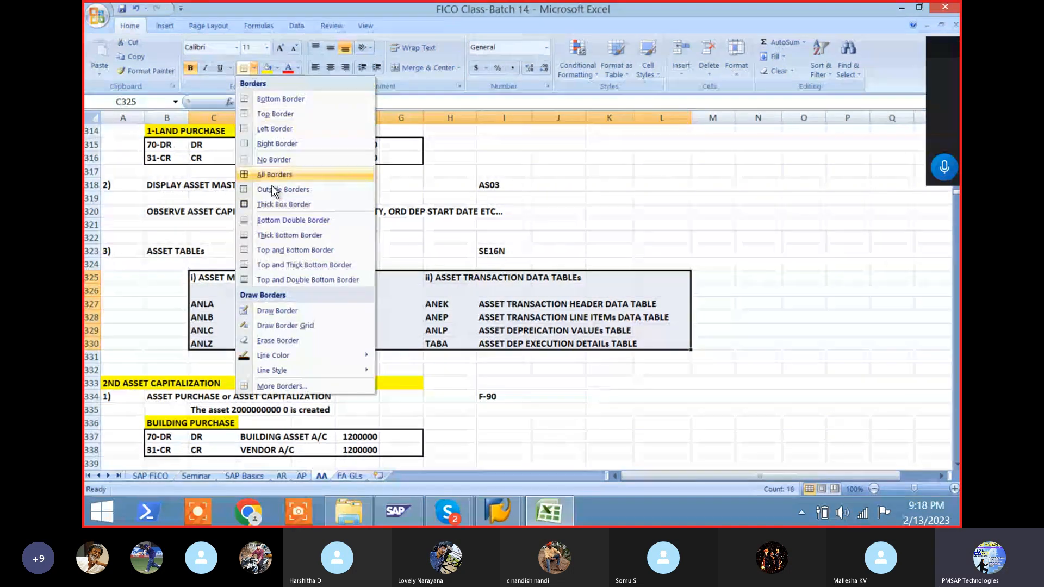
left_click(282, 205)
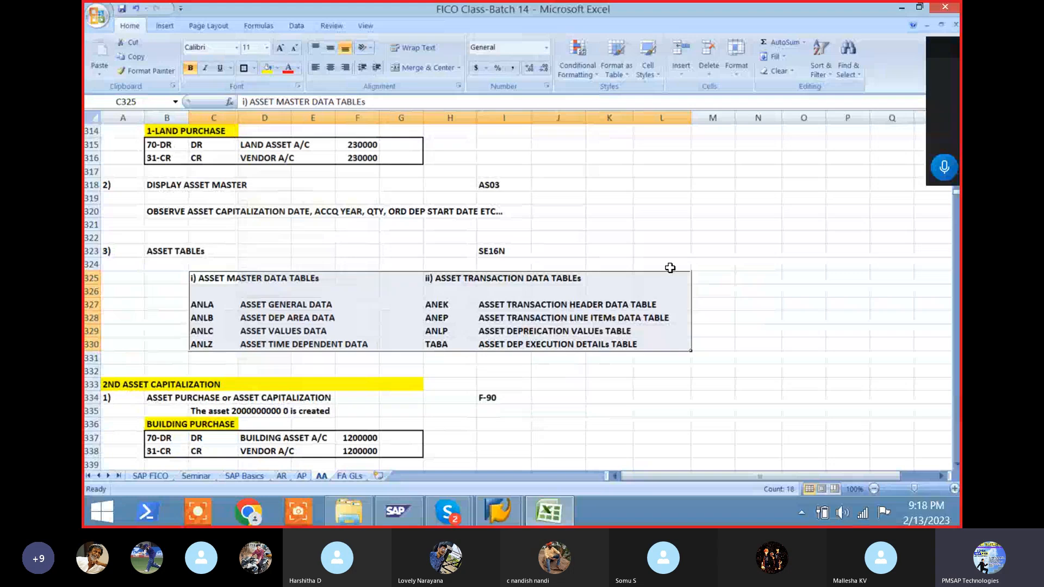
left_click(790, 287)
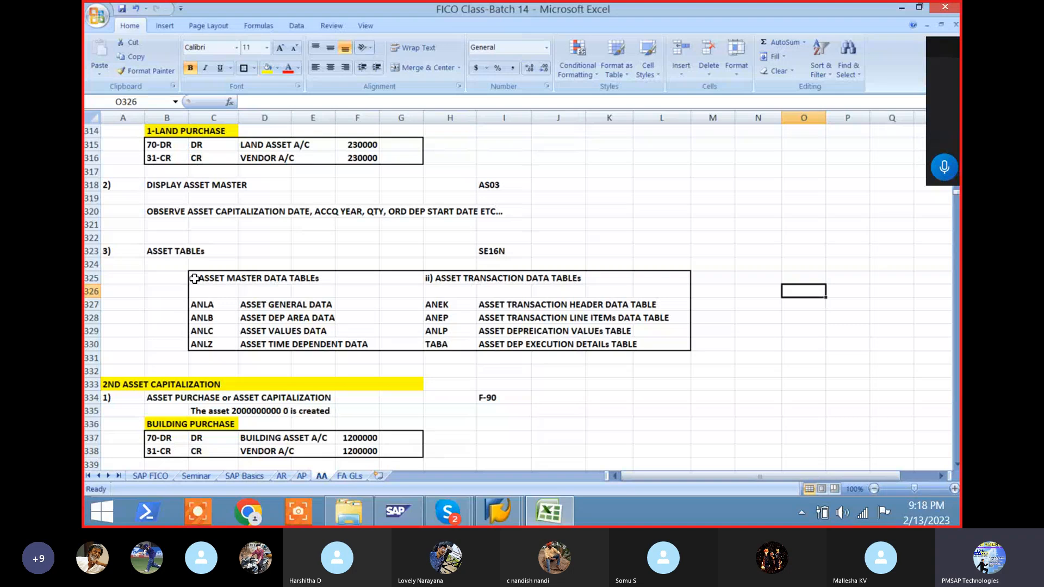
left_click_drag(195, 279, 386, 344)
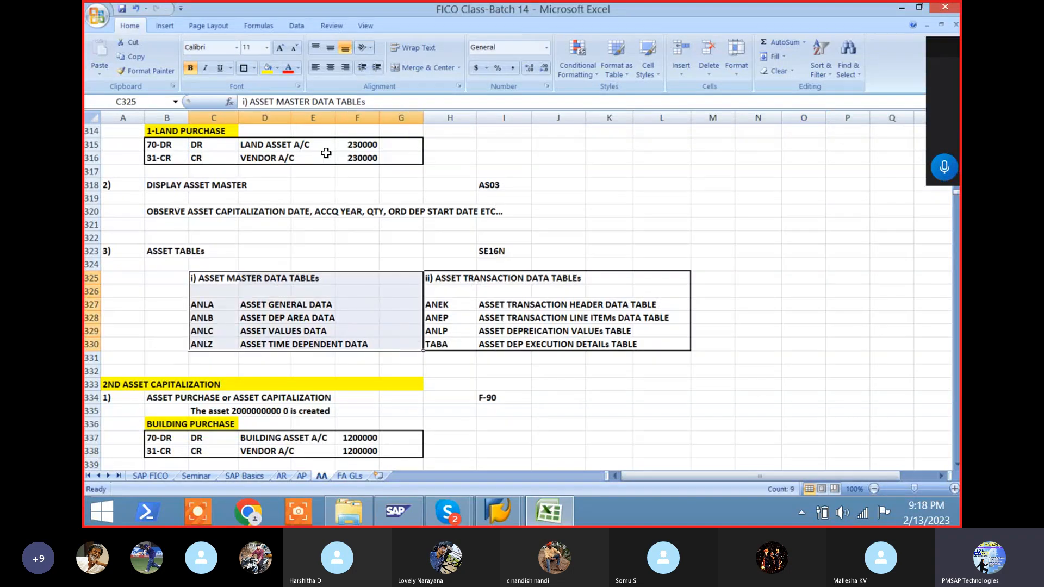
left_click(780, 243)
- Put a thick box border around the two table headings in C325:L325 and save the workbook
left_click_drag(203, 280, 652, 276)
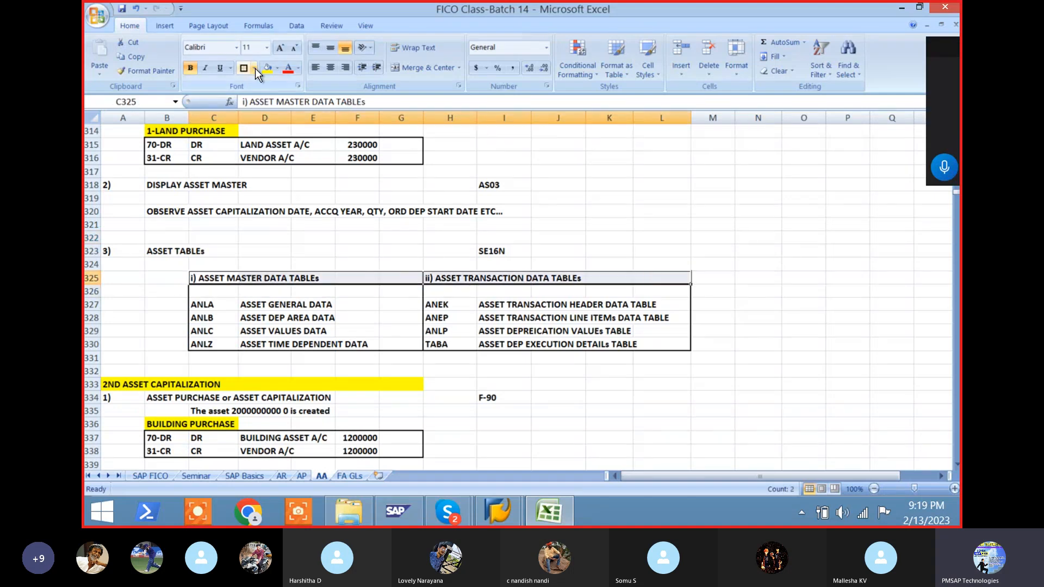
left_click(242, 69)
left_click(755, 201)
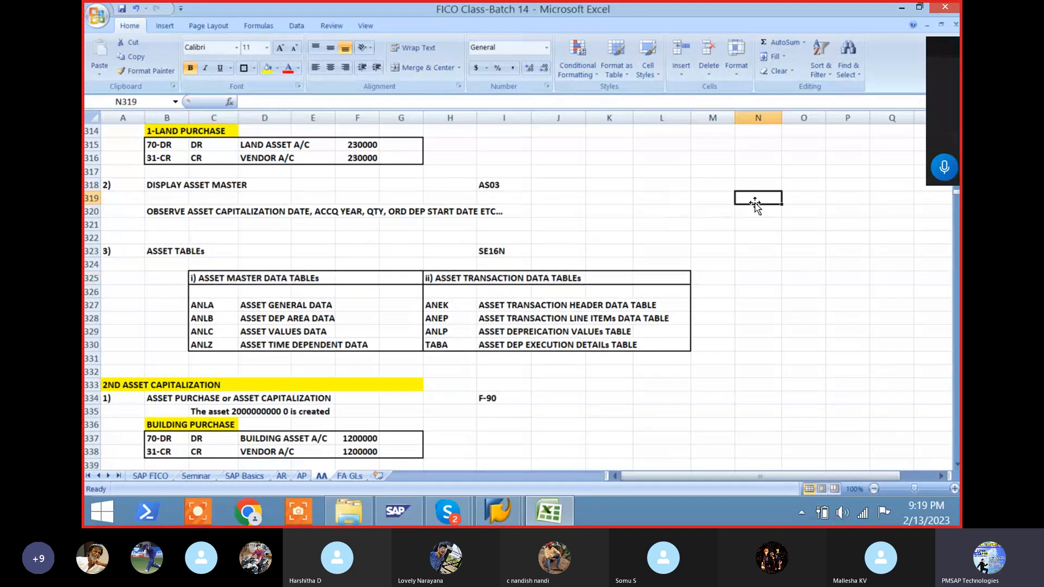
key("ctrl+s")
- Delete blank row 322 above ASSET TABLEs and blank row 331 above the 2ND ASSET CAPITALIZATION heading
left_click(85, 237)
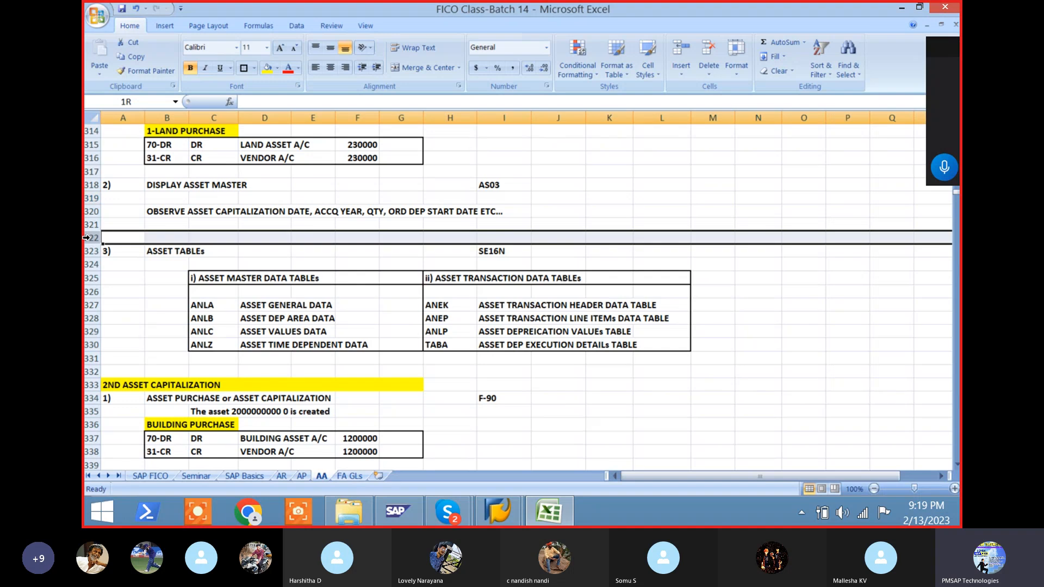
key("ctrl+minus")
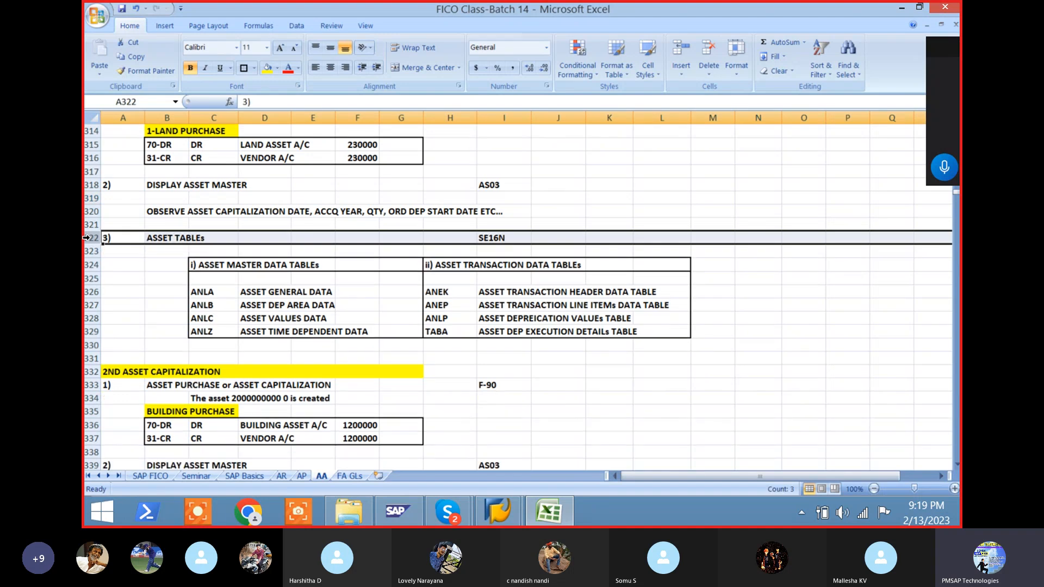
left_click(86, 359)
key("ctrl+minus")
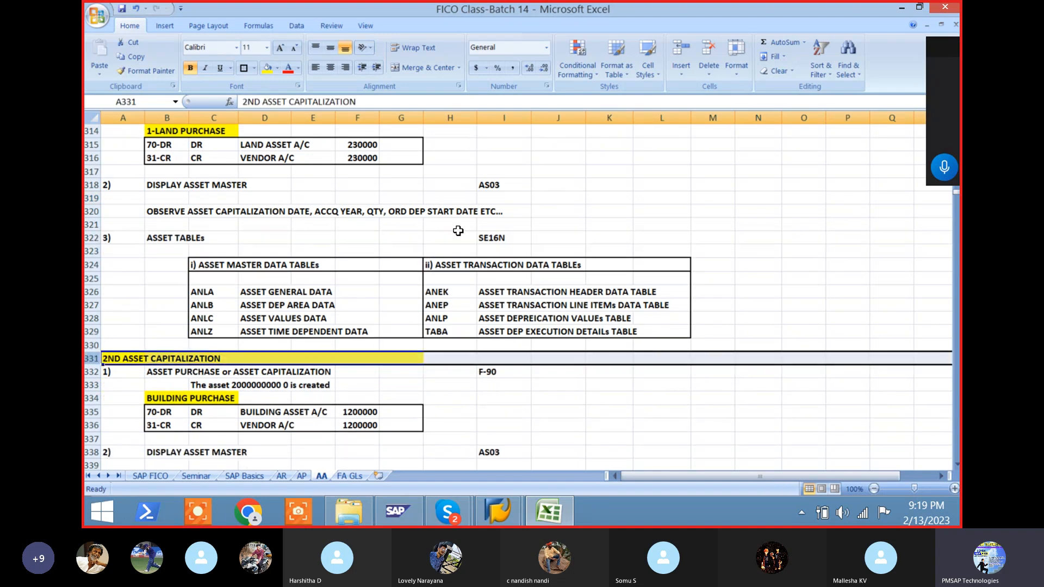
left_click(773, 219)
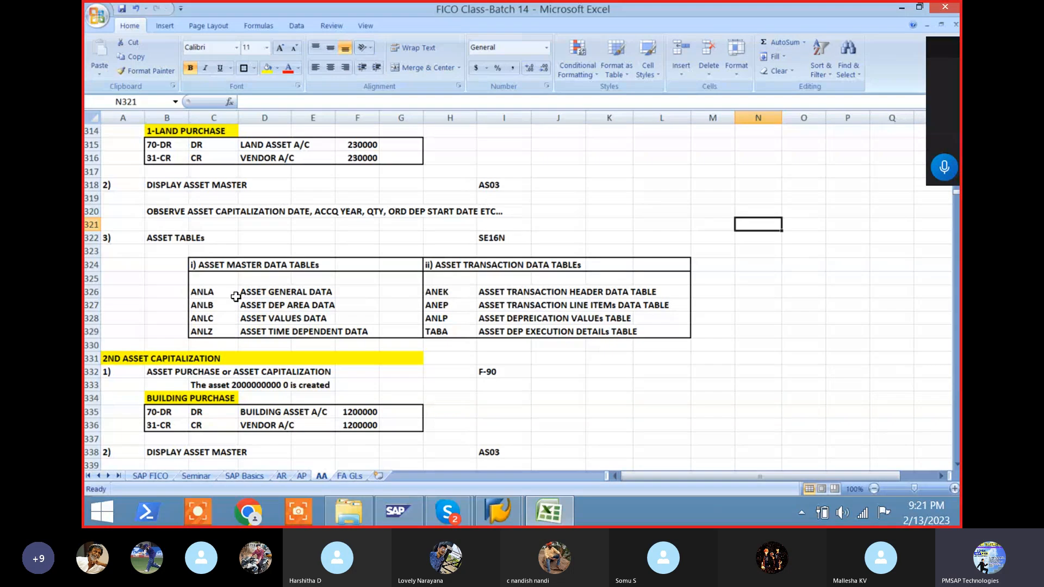
- Go through the asset master tables ANLA, ANLB, ANLC and ANLZ and the transaction tables ANEK, ANEP, ANLP and TABA in rows 326 to 329
left_click(350, 294)
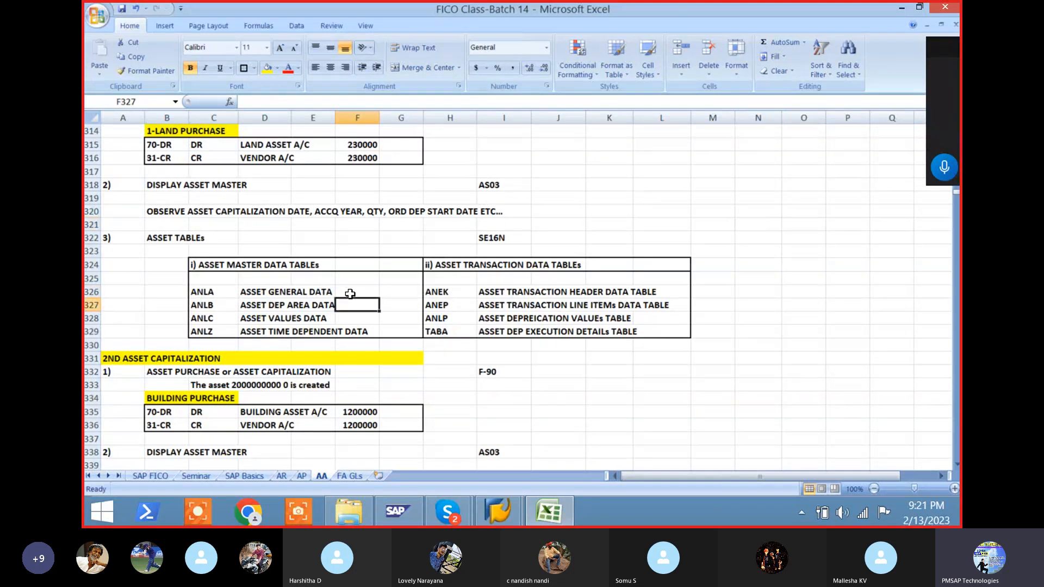
key("Down")
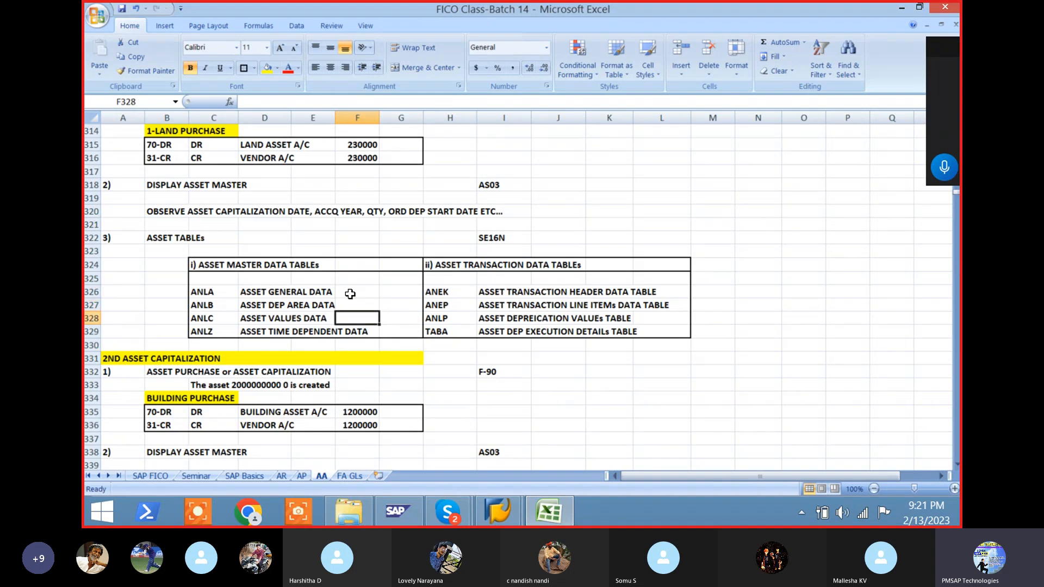
key("Down")
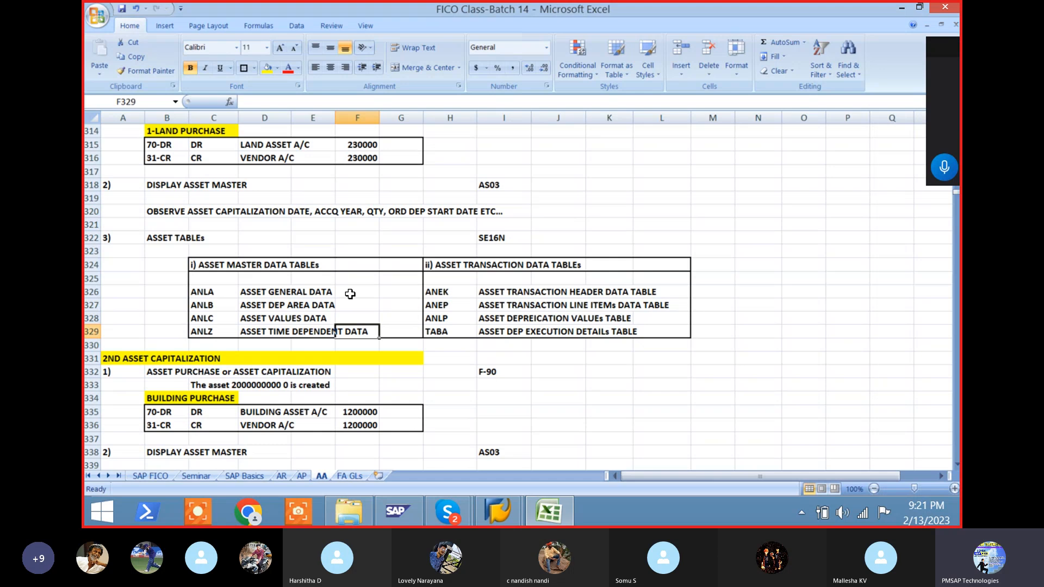
key("Up")
key("Up")
key("Up")
key("Up")
key("Up")
key("Right")
key("Right")
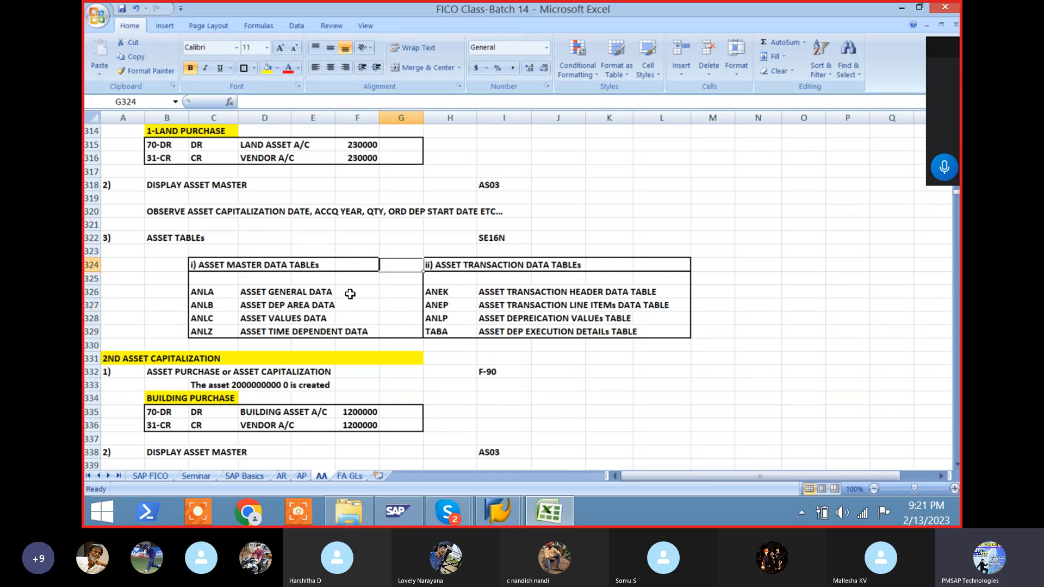
key("Down")
key("Down")
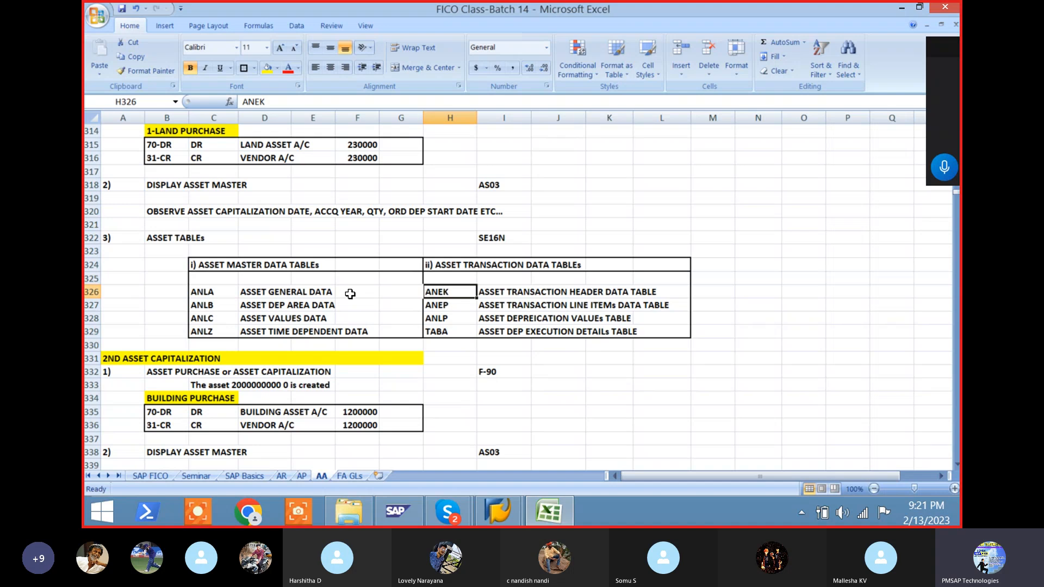
key("Down")
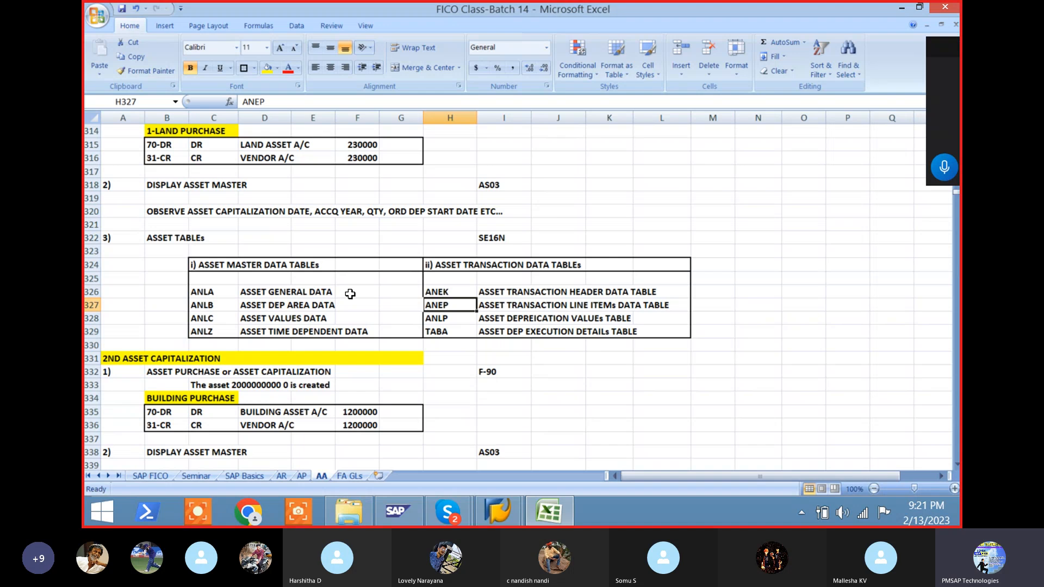
key("Down")
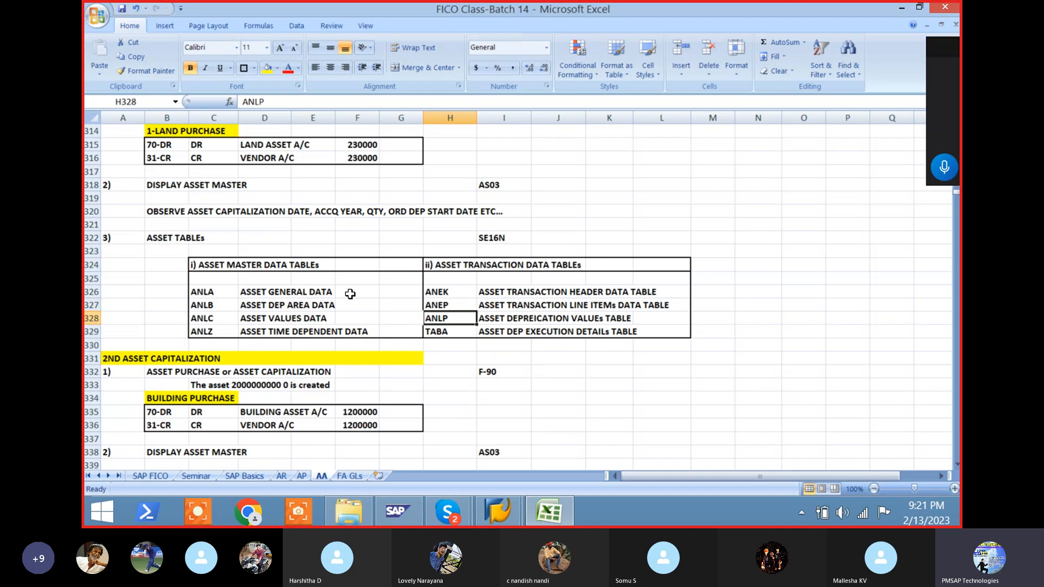
key("Down")
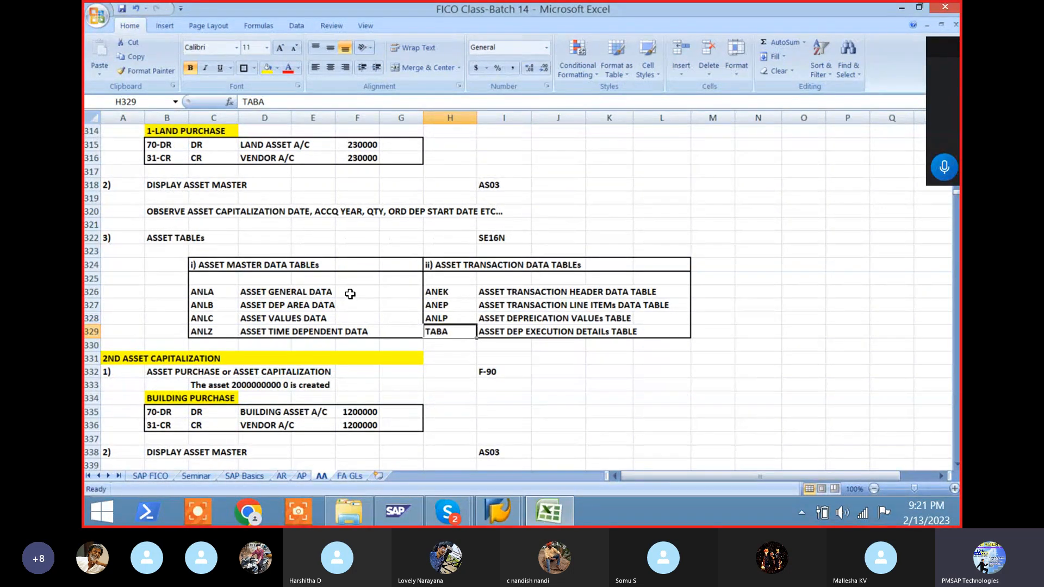
- Examine the 2ND ASSET CAPITALIZATION section's asset purchase and BUILDING PURCHASE headings in A331:B334
key("Left")
key("Left")
key("Left")
key("Left")
key("Left")
key("Left")
key("Left")
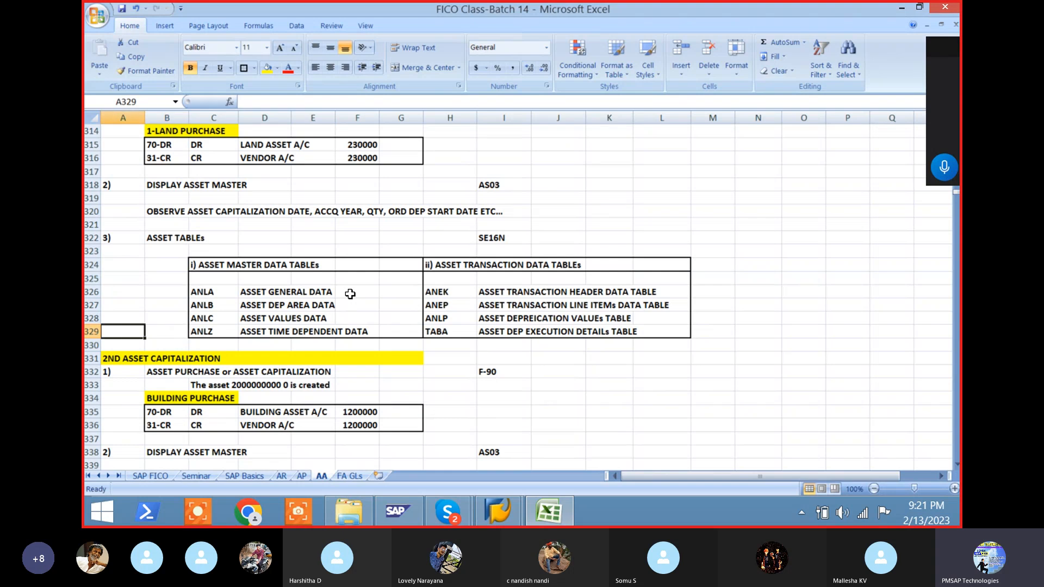
key("Down")
key("Down")
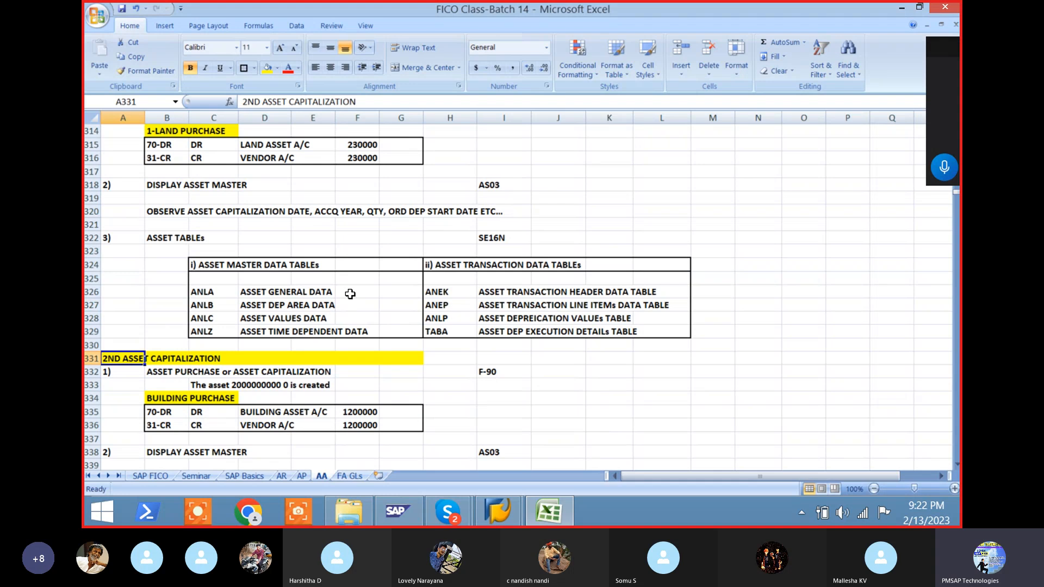
key("Down")
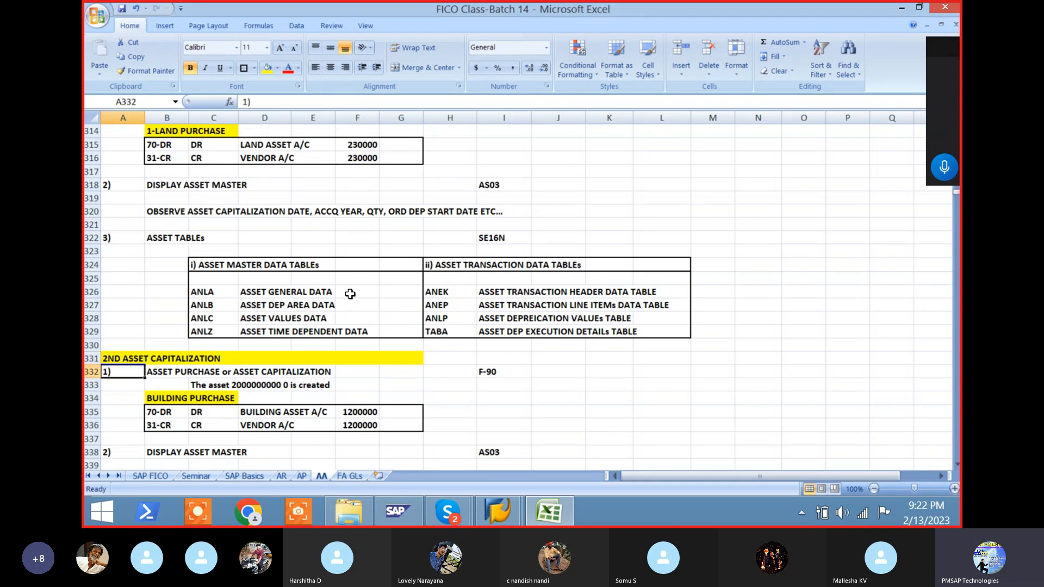
key("Right")
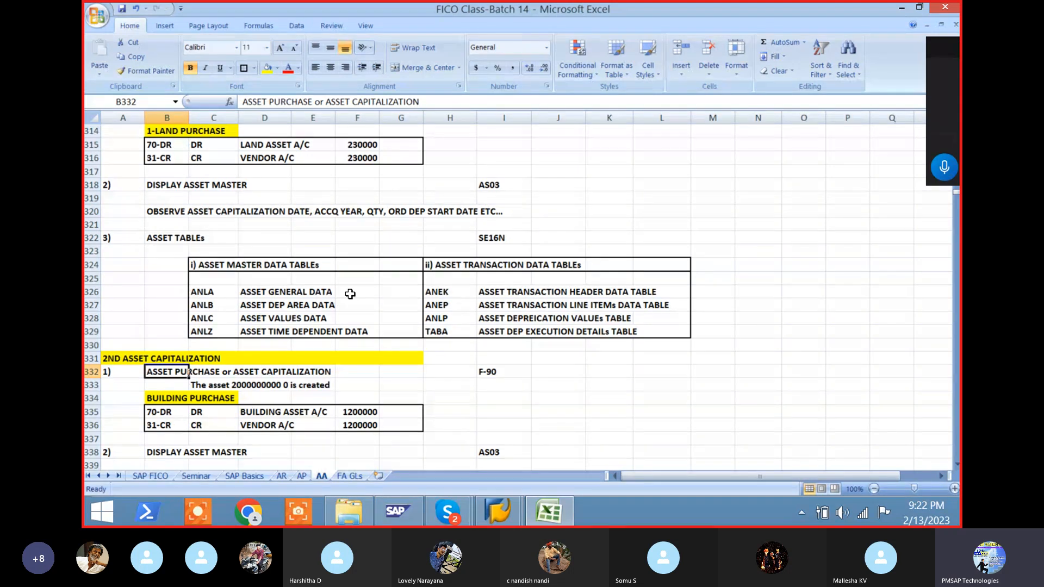
key("Down")
key("Down")
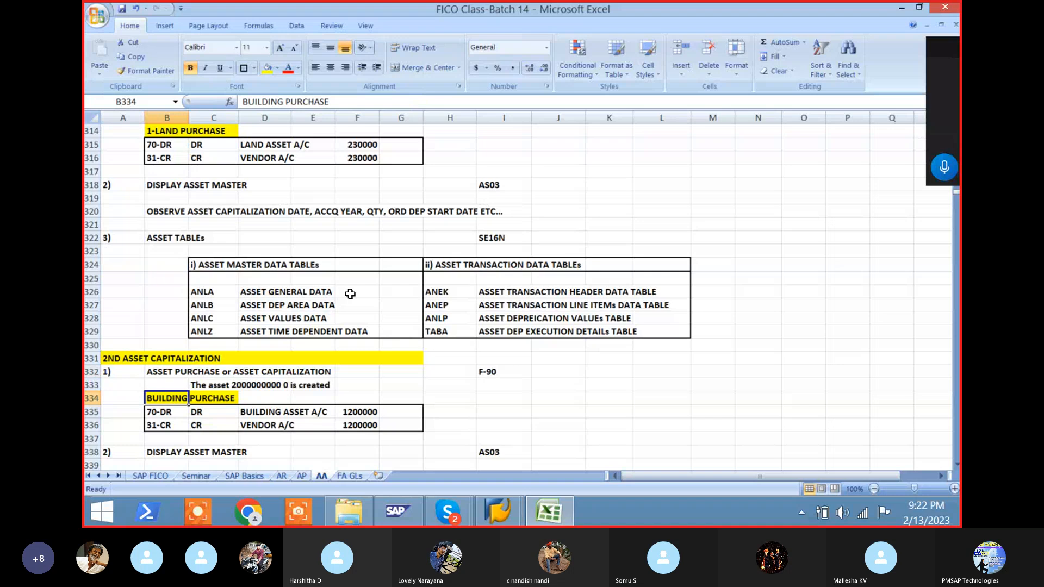
- Set the BUILDING ASSET A/C debit amount in F335 to 1250000
key("Down")
key("Right")
key("Right")
key("Right")
key("Right")
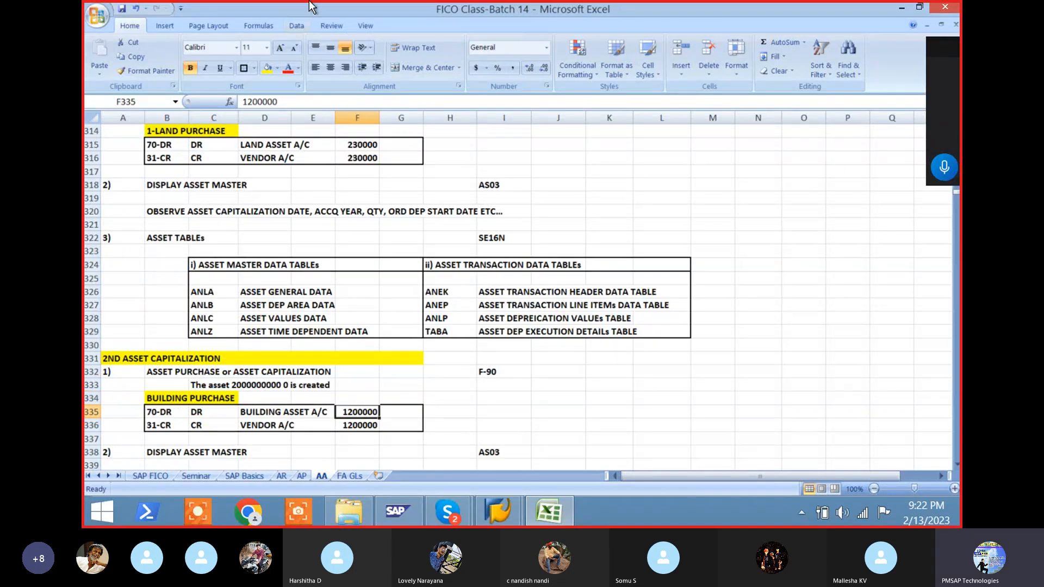
left_click(257, 102)
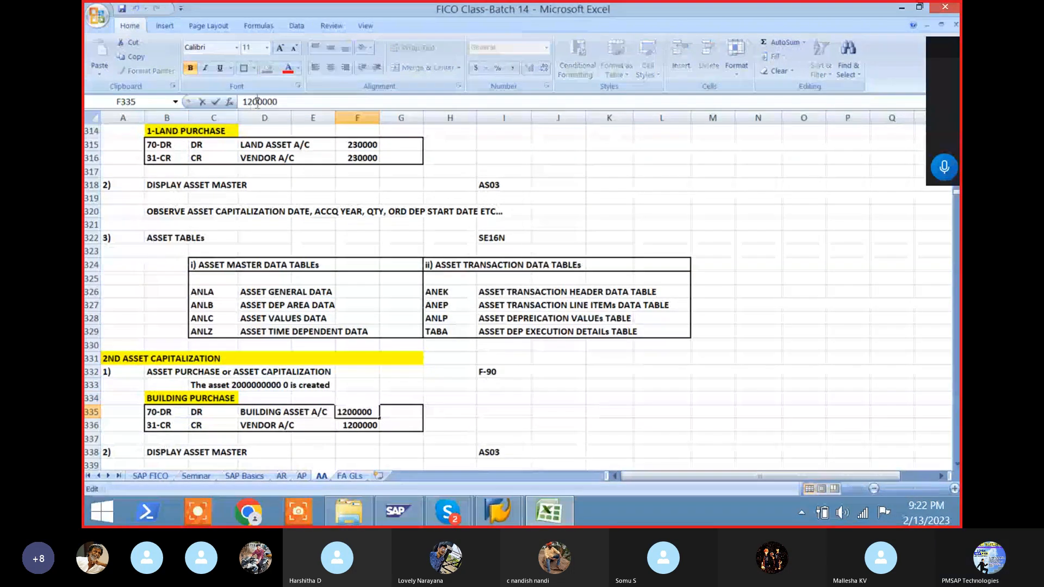
key("shift+Left")
type("5")
key("Return")
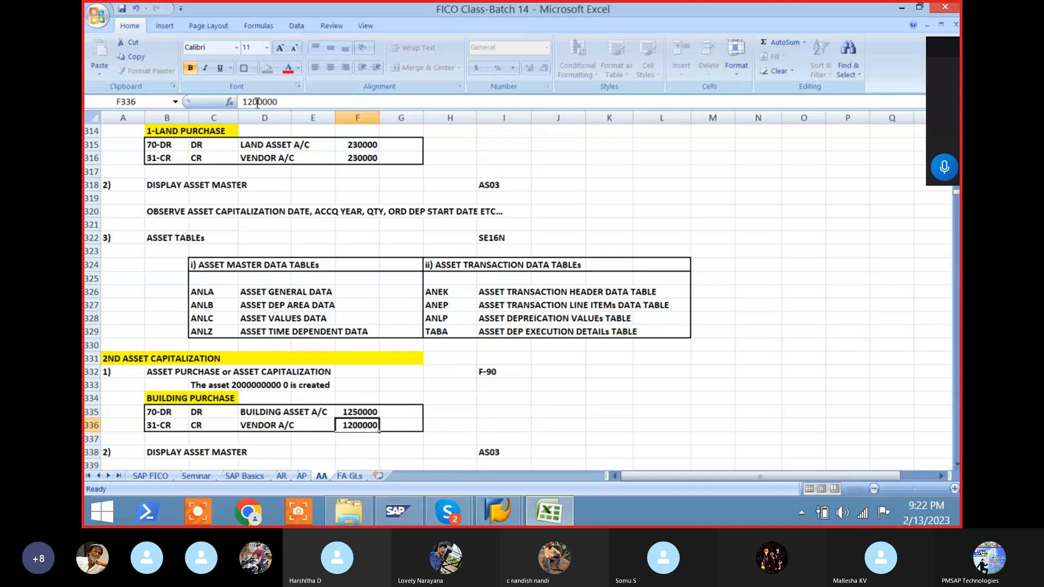
- Link the building purchase's VENDOR A/C credit amount in F336 to cell F335 with a formula
type("=")
key("Up")
key("Return")
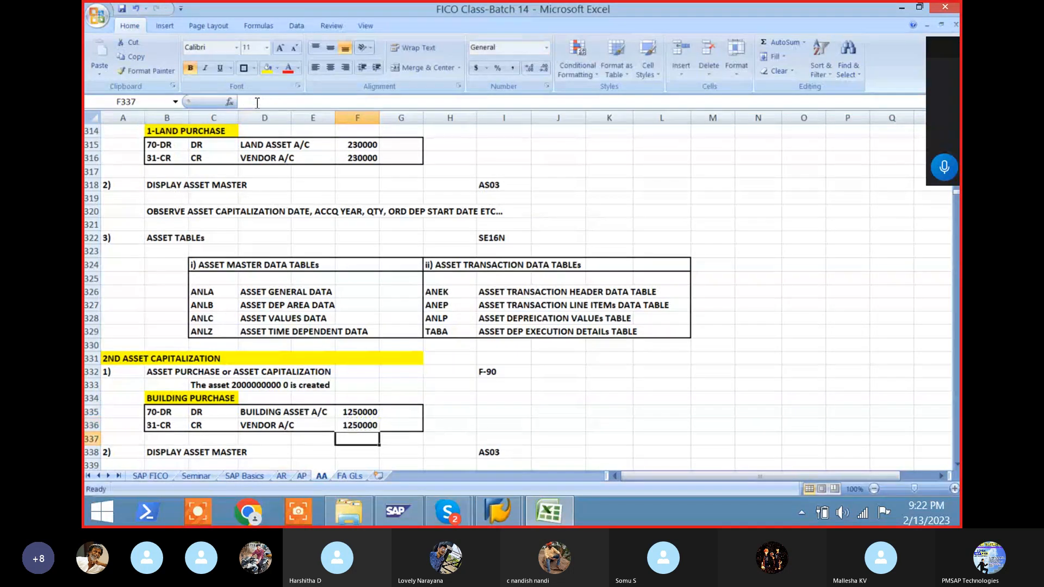
- Highlight the building purchase entry in B335:G336 to review its debit and credit lines
key("Up")
key("Up")
key("Left")
key("Left")
key("Left")
key("Left")
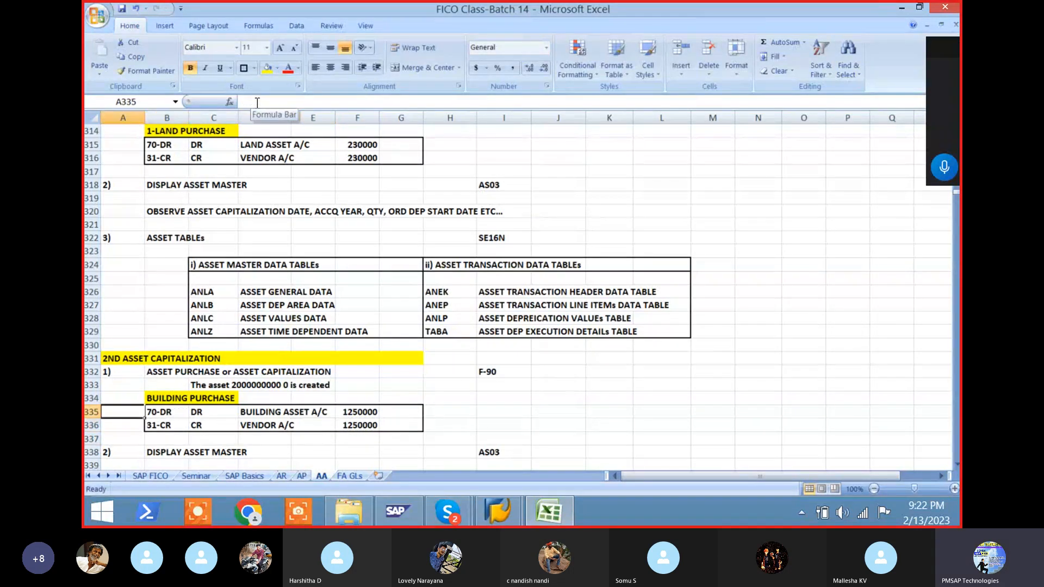
key("Left")
key("Right")
key("shift+Right")
key("shift+Right")
key("shift+Right")
key("shift+Right")
key("shift+Right")
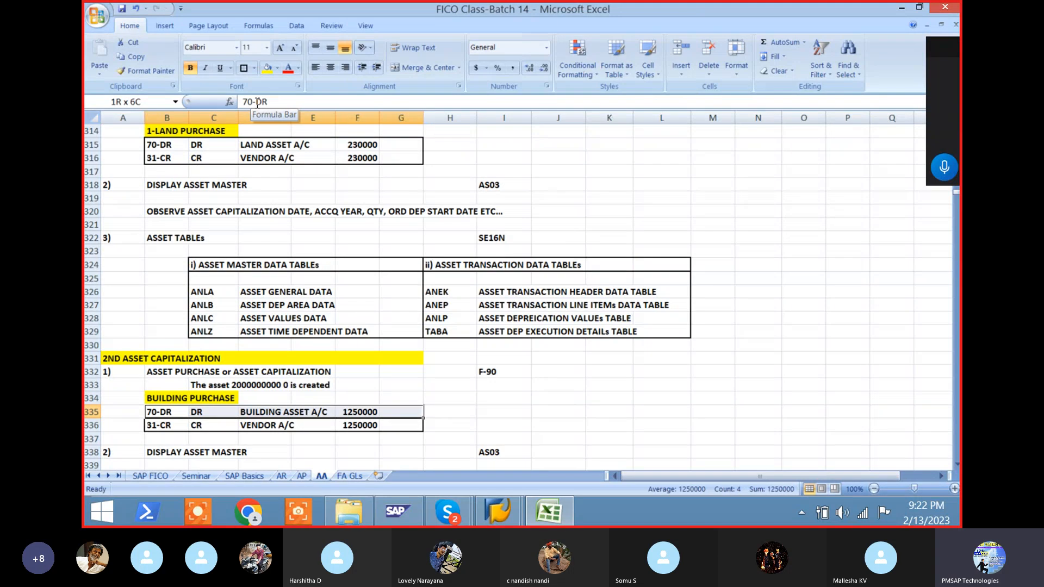
key("shift+Down")
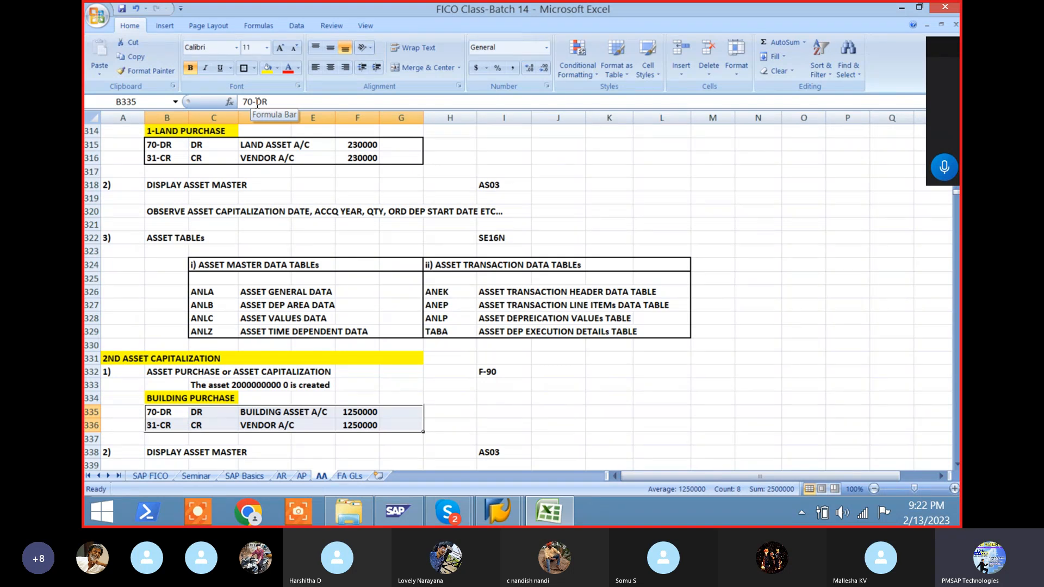
- Read through the DISPLAY ASSET MASTER notes and the useful life depreciation calculation down to row 356
key("Left")
key("Down")
key("Down")
key("Down")
key("Down")
key("Down")
key("Down")
key("Down")
key("Down")
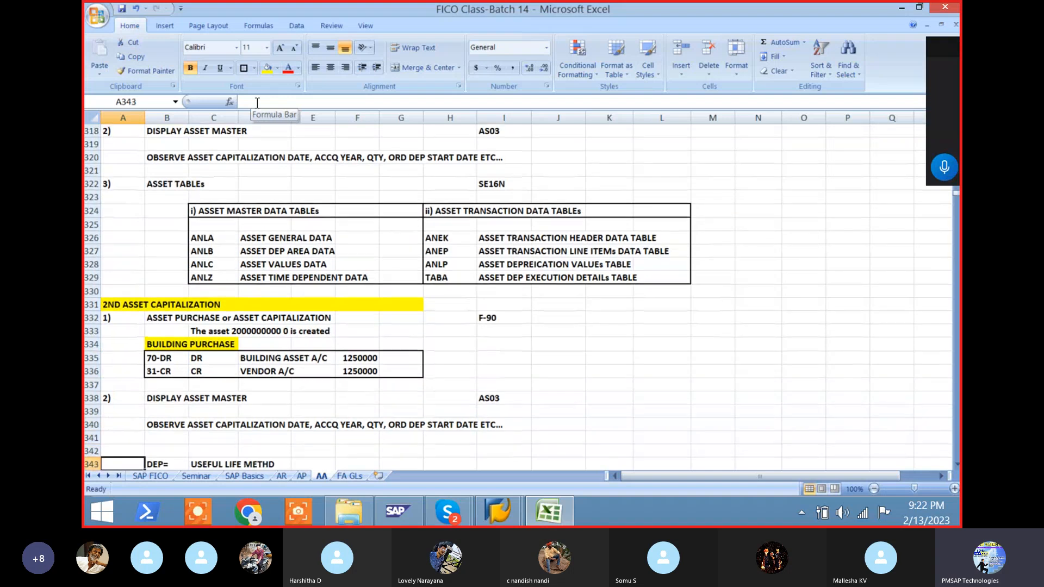
key("Down")
key("Down")
key("Down")
key("Down")
key("Down")
key("Down")
key("Down")
key("Down")
key("Down")
key("Down")
key("Down")
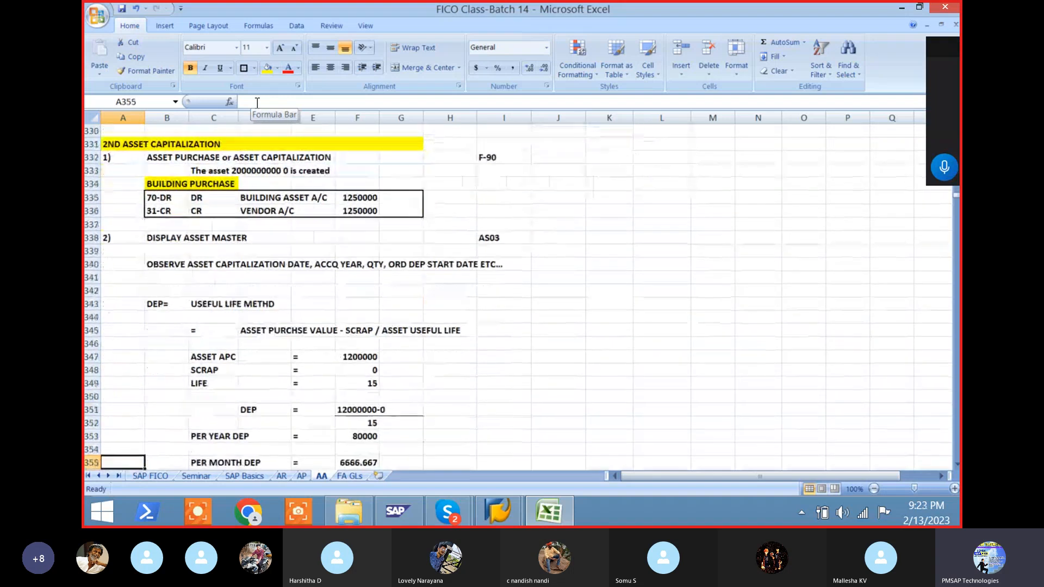
key("Down")
- Save the class notes workbook and switch to the Skype call window
key("ctrl+s")
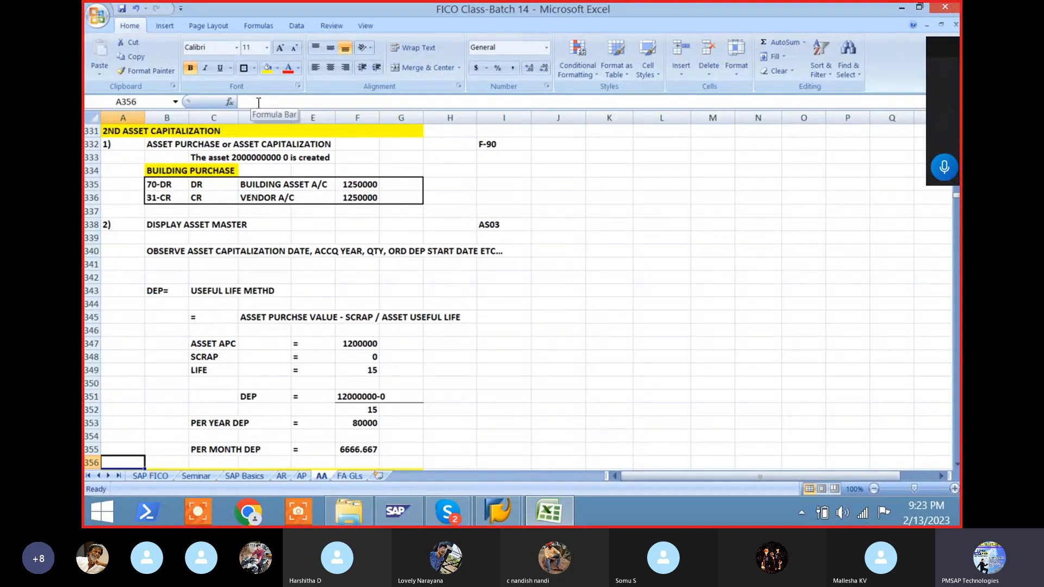
left_click(944, 64)
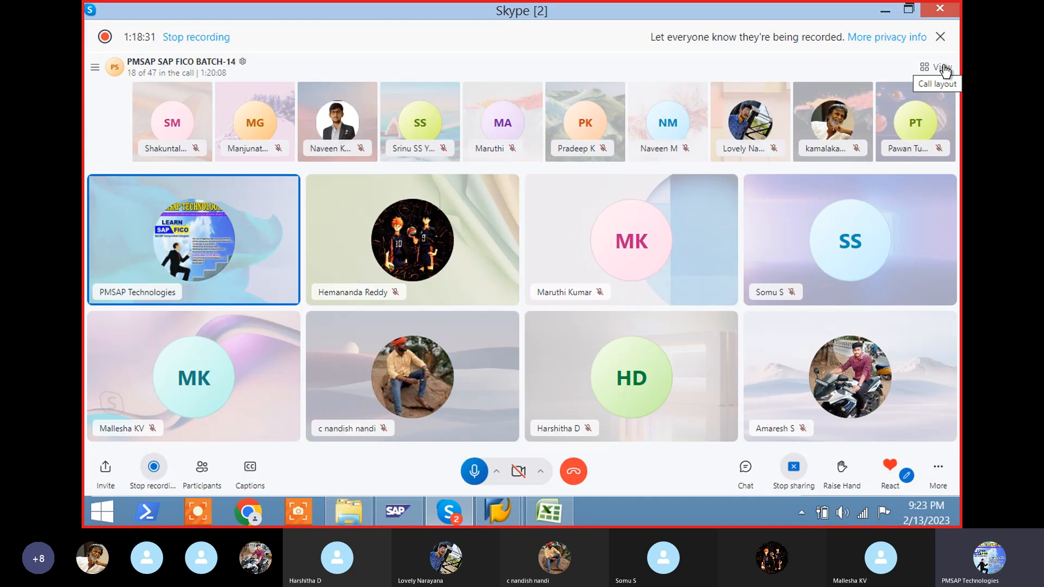